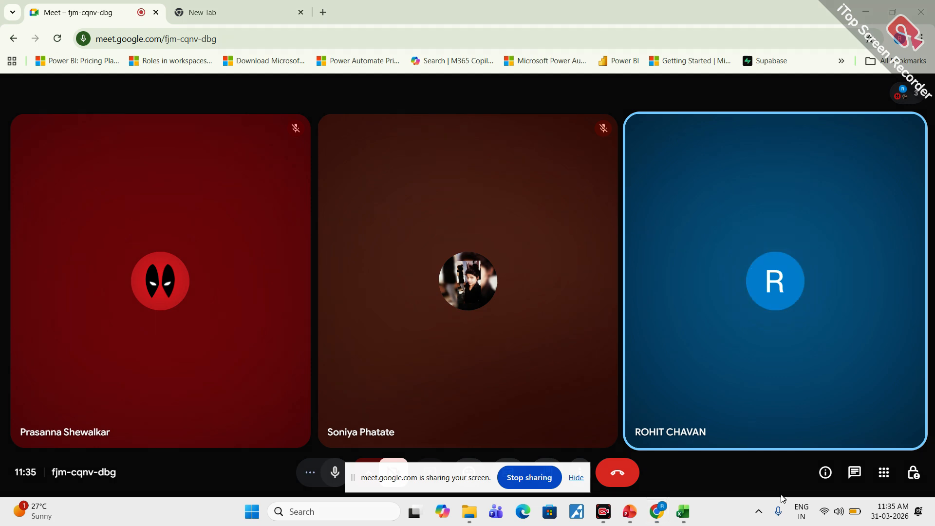
- Dismiss the screen-sharing notice and the floating meeting window, and switch to the Day 7 Dataset workbook in Excel
{"action": "left_click", "coordinate": [576, 478]}
{"action": "left_click", "coordinate": [914, 154]}
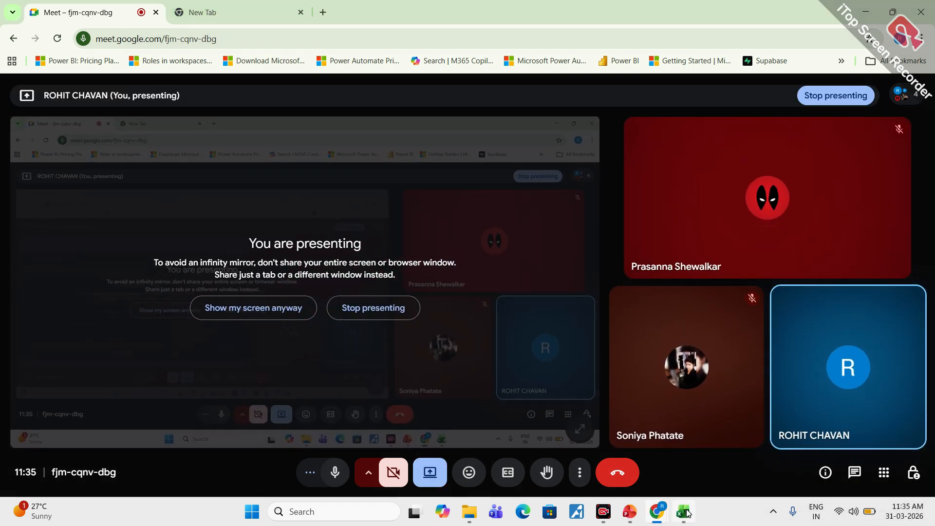
{"action": "left_click", "coordinate": [683, 511]}
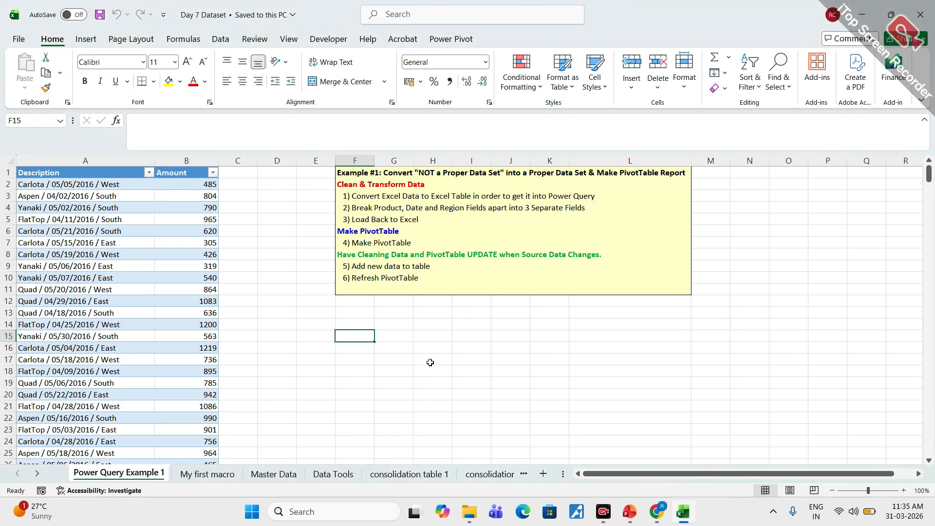
{"action": "left_click", "coordinate": [277, 301]}
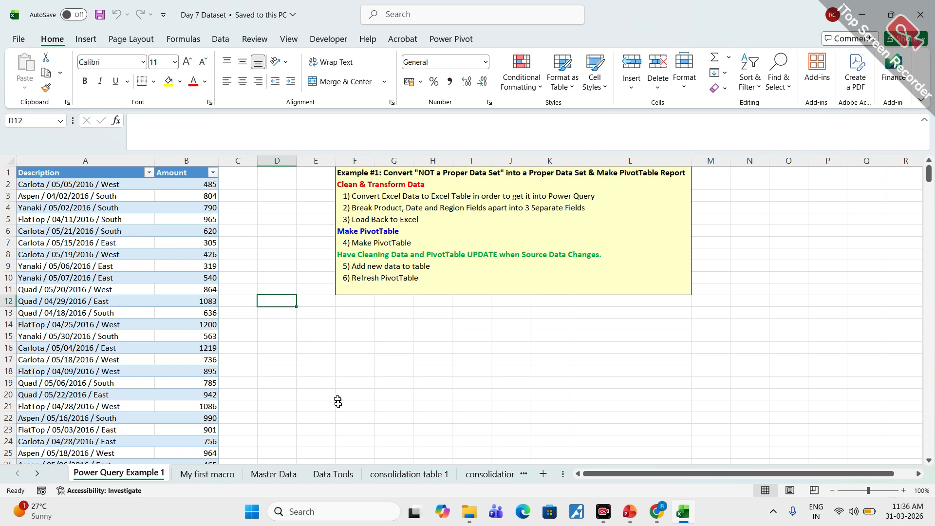
- Mark the workbook name, the Power Query Example 1 sheet name, the data table and the instruction box in red, and clear the markings
{"action": "mouse_move", "coordinate": [651, 512]}
{"action": "mouse_move", "coordinate": [228, 2]}
{"action": "left_mouse_down"}
{"action": "mouse_move", "coordinate": [173, 25]}
{"action": "mouse_move", "coordinate": [228, 4]}
{"action": "left_mouse_up"}
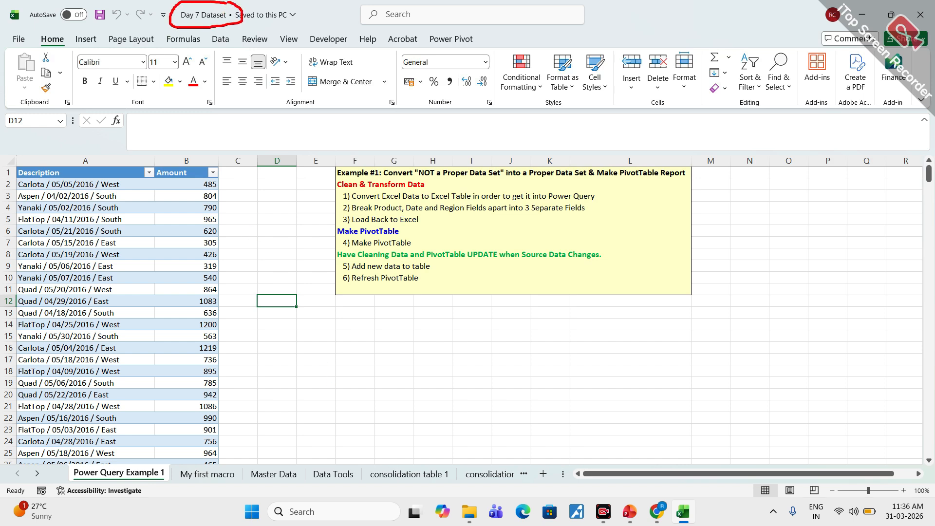
{"action": "mouse_move", "coordinate": [139, 467]}
{"action": "left_mouse_down"}
{"action": "mouse_move", "coordinate": [60, 462]}
{"action": "mouse_move", "coordinate": [159, 481]}
{"action": "mouse_move", "coordinate": [150, 459]}
{"action": "left_mouse_up"}
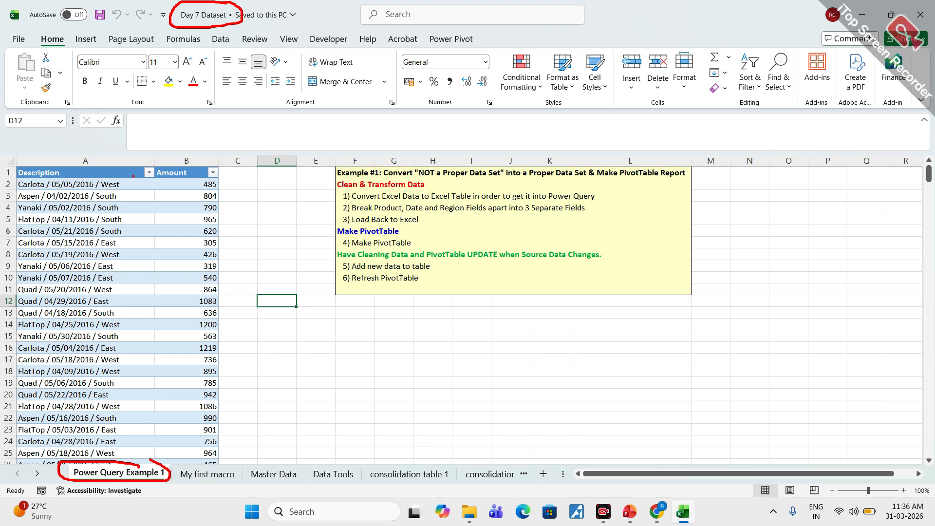
{"action": "mouse_move", "coordinate": [160, 153]}
{"action": "left_mouse_down"}
{"action": "mouse_move", "coordinate": [35, 253]}
{"action": "mouse_move", "coordinate": [126, 401]}
{"action": "mouse_move", "coordinate": [199, 200]}
{"action": "mouse_move", "coordinate": [127, 149]}
{"action": "left_mouse_up"}
{"action": "mouse_move", "coordinate": [362, 158]}
{"action": "left_mouse_down"}
{"action": "mouse_move", "coordinate": [324, 208]}
{"action": "mouse_move", "coordinate": [438, 298]}
{"action": "mouse_move", "coordinate": [697, 254]}
{"action": "mouse_move", "coordinate": [677, 158]}
{"action": "mouse_move", "coordinate": [348, 161]}
{"action": "left_mouse_up"}
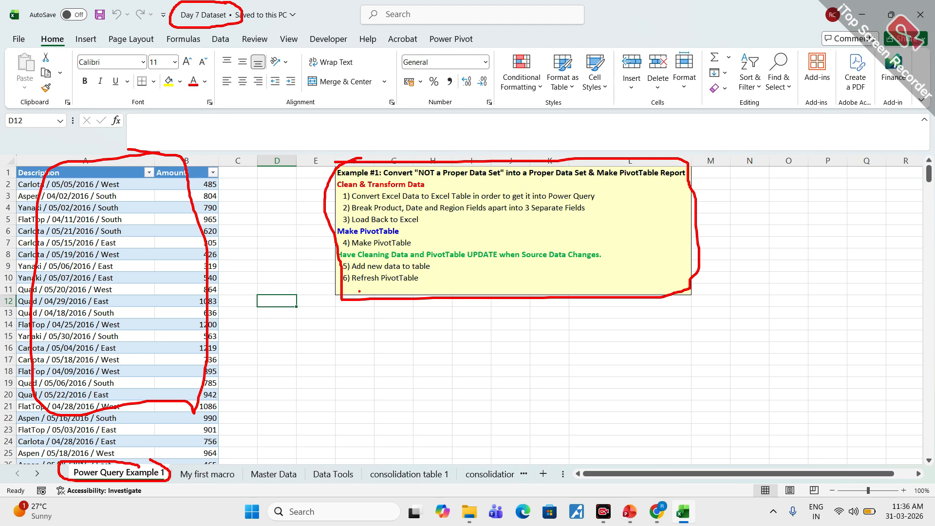
{"action": "key", "text": "Escape"}
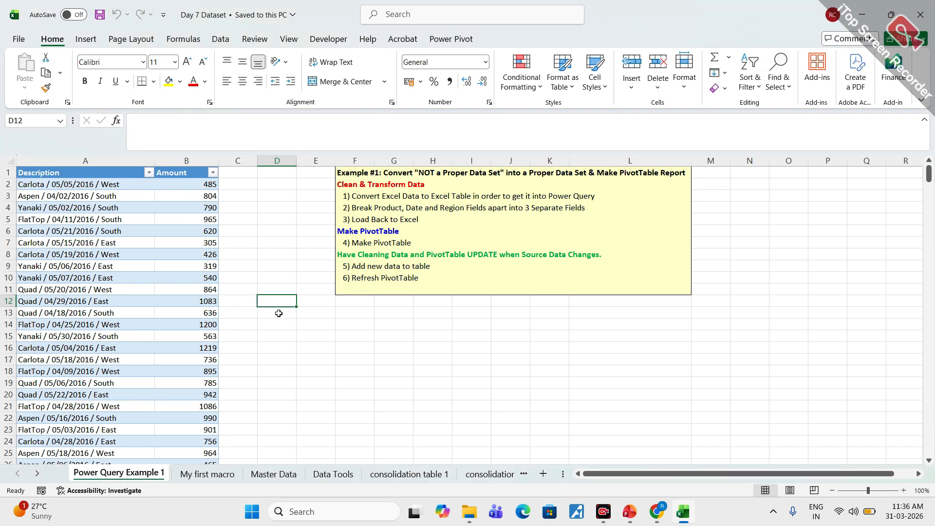
- Outline the Description and Amount columns in red with the screen pen, and erase the outlines
{"action": "key", "text": "ctrl+2"}
{"action": "mouse_move", "coordinate": [69, 165]}
{"action": "left_mouse_down"}
{"action": "mouse_move", "coordinate": [37, 184]}
{"action": "mouse_move", "coordinate": [60, 435]}
{"action": "mouse_move", "coordinate": [143, 218]}
{"action": "mouse_move", "coordinate": [75, 164]}
{"action": "left_mouse_up"}
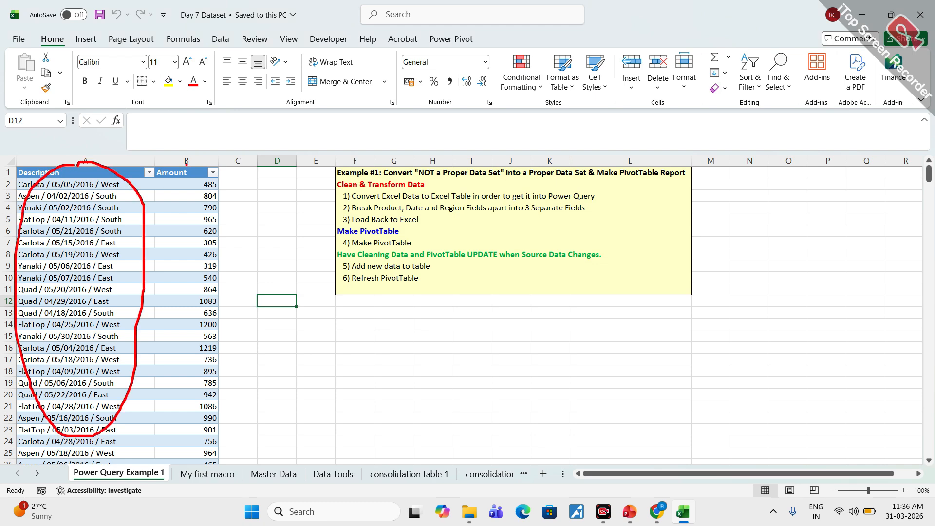
{"action": "mouse_move", "coordinate": [187, 163]}
{"action": "left_mouse_down"}
{"action": "mouse_move", "coordinate": [179, 392]}
{"action": "mouse_move", "coordinate": [244, 263]}
{"action": "mouse_move", "coordinate": [194, 163]}
{"action": "left_mouse_up"}
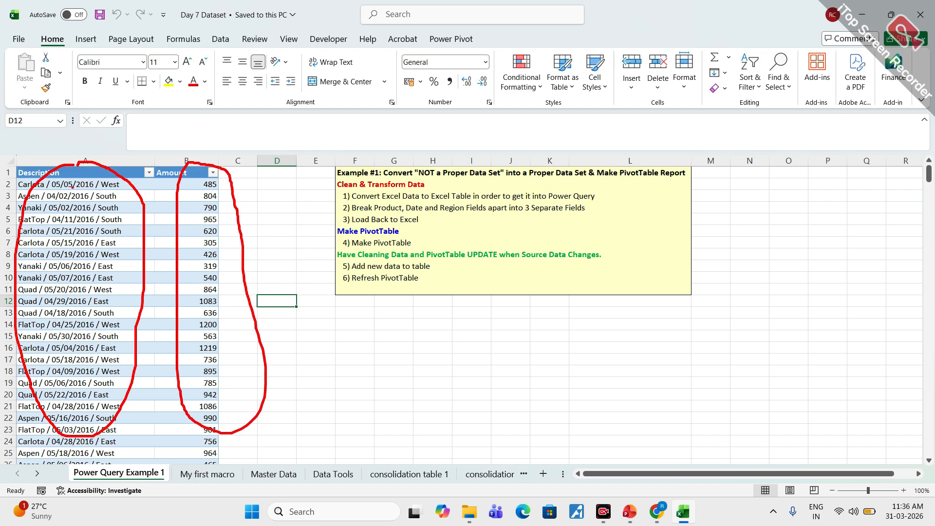
{"action": "key", "text": "e"}
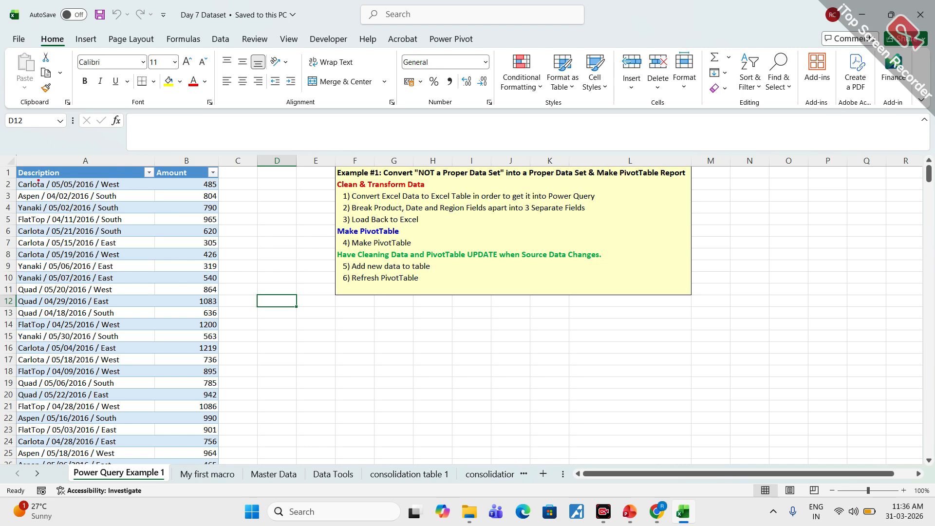
- Outline the product, date and region parts of Description in red, blue and pink, write "raw data" over the table, and mark the Amount column
{"action": "mouse_move", "coordinate": [28, 182]}
{"action": "left_mouse_down"}
{"action": "mouse_move", "coordinate": [40, 177]}
{"action": "mouse_move", "coordinate": [17, 194]}
{"action": "mouse_move", "coordinate": [20, 279]}
{"action": "mouse_move", "coordinate": [30, 287]}
{"action": "mouse_move", "coordinate": [59, 217]}
{"action": "mouse_move", "coordinate": [36, 179]}
{"action": "mouse_move", "coordinate": [57, 199]}
{"action": "mouse_move", "coordinate": [54, 291]}
{"action": "mouse_move", "coordinate": [93, 194]}
{"action": "mouse_move", "coordinate": [85, 175]}
{"action": "mouse_move", "coordinate": [89, 267]}
{"action": "mouse_move", "coordinate": [126, 288]}
{"action": "mouse_move", "coordinate": [129, 176]}
{"action": "left_mouse_up"}
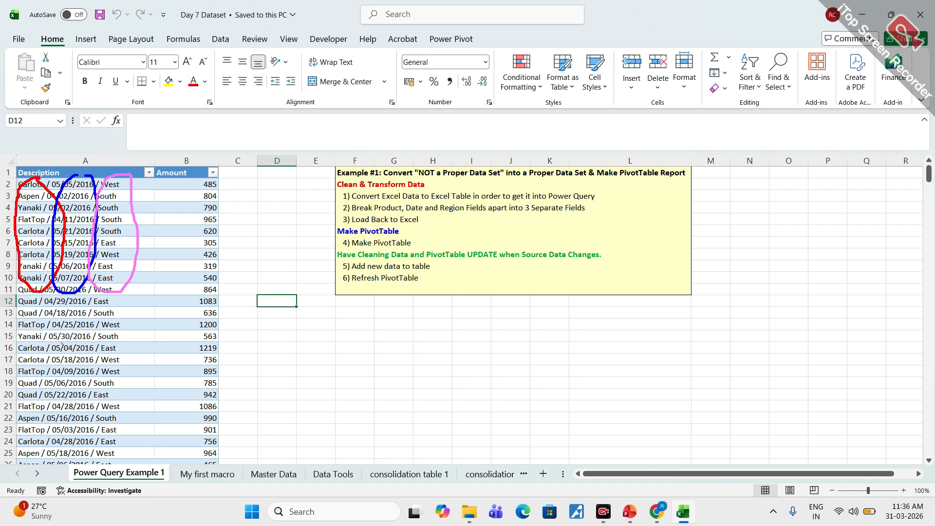
{"action": "mouse_move", "coordinate": [42, 341]}
{"action": "left_mouse_down"}
{"action": "mouse_move", "coordinate": [56, 336]}
{"action": "mouse_move", "coordinate": [44, 369]}
{"action": "left_mouse_up"}
{"action": "mouse_move", "coordinate": [91, 342]}
{"action": "left_mouse_down"}
{"action": "mouse_move", "coordinate": [80, 361]}
{"action": "mouse_move", "coordinate": [102, 361]}
{"action": "left_mouse_up"}
{"action": "mouse_move", "coordinate": [112, 334]}
{"action": "left_mouse_down"}
{"action": "mouse_move", "coordinate": [110, 344]}
{"action": "mouse_move", "coordinate": [132, 333]}
{"action": "left_mouse_up"}
{"action": "mouse_move", "coordinate": [57, 386]}
{"action": "left_mouse_down"}
{"action": "mouse_move", "coordinate": [63, 431]}
{"action": "mouse_move", "coordinate": [105, 408]}
{"action": "left_mouse_up"}
{"action": "mouse_move", "coordinate": [116, 383]}
{"action": "left_mouse_down"}
{"action": "mouse_move", "coordinate": [114, 415]}
{"action": "mouse_move", "coordinate": [130, 396]}
{"action": "mouse_move", "coordinate": [151, 415]}
{"action": "left_mouse_up"}
{"action": "left_click", "coordinate": [161, 396]}
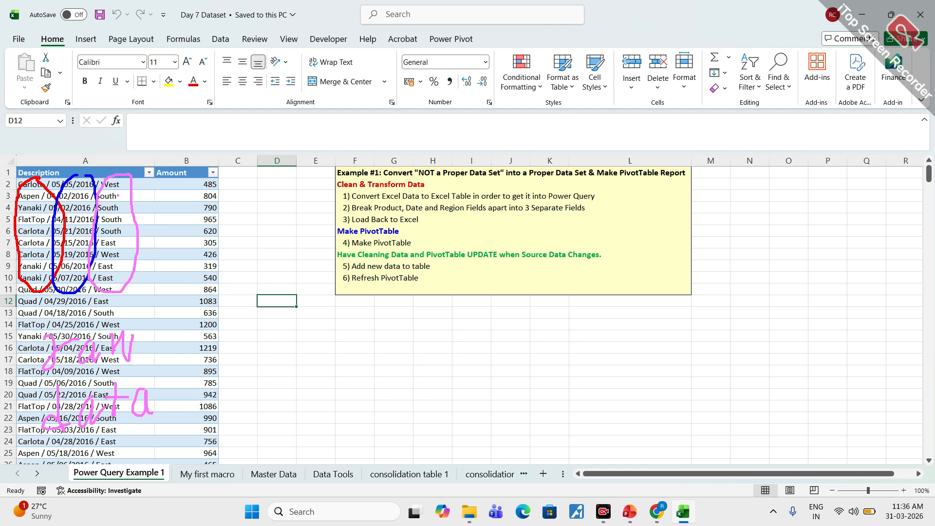
{"action": "mouse_move", "coordinate": [200, 166]}
{"action": "left_mouse_down"}
{"action": "mouse_move", "coordinate": [167, 180]}
{"action": "mouse_move", "coordinate": [216, 188]}
{"action": "mouse_move", "coordinate": [201, 162]}
{"action": "mouse_move", "coordinate": [202, 242]}
{"action": "mouse_move", "coordinate": [210, 225]}
{"action": "left_mouse_up"}
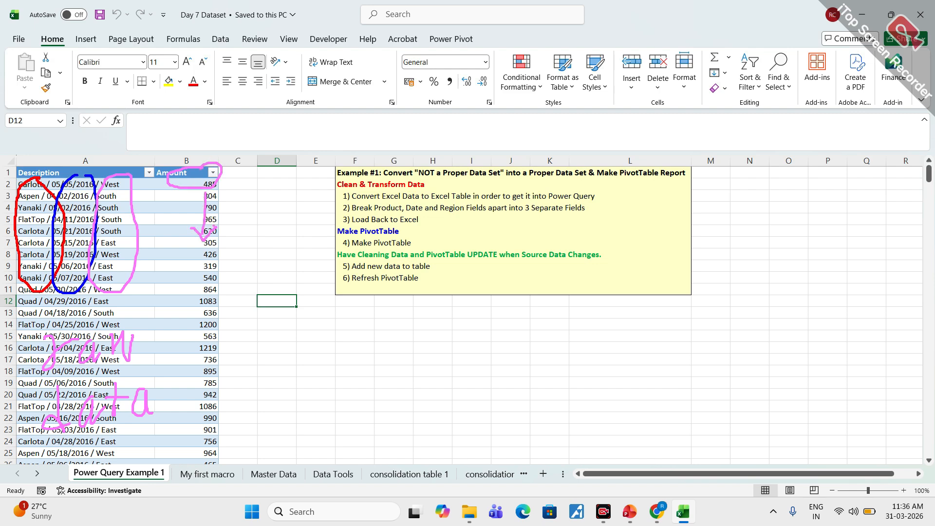
- Mark the task list's transform, PivotTable and refresh items in pink, write "PQE" below it, and erase all annotations
{"action": "mouse_move", "coordinate": [352, 216]}
{"action": "left_mouse_down"}
{"action": "mouse_move", "coordinate": [372, 213]}
{"action": "mouse_move", "coordinate": [365, 183]}
{"action": "mouse_move", "coordinate": [400, 226]}
{"action": "left_mouse_up"}
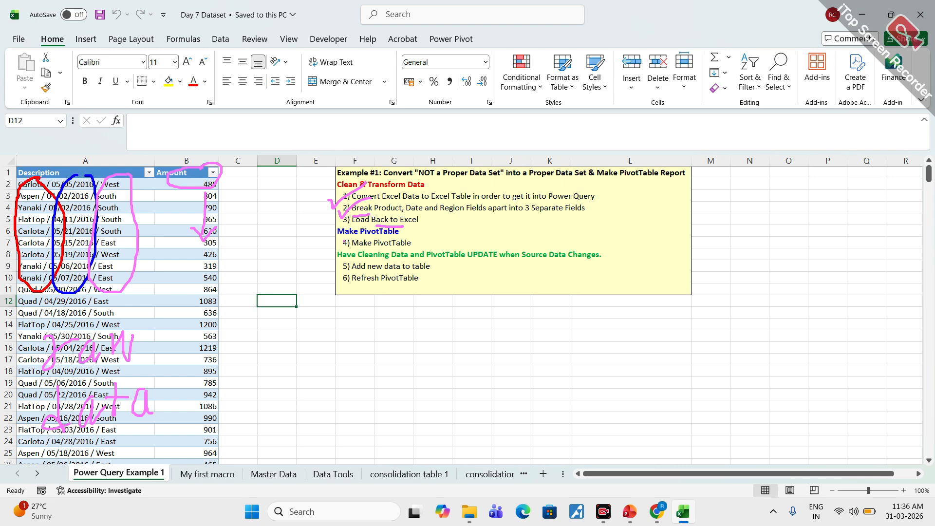
{"action": "mouse_move", "coordinate": [372, 335]}
{"action": "left_mouse_down"}
{"action": "mouse_move", "coordinate": [381, 390]}
{"action": "mouse_move", "coordinate": [377, 360]}
{"action": "left_mouse_up"}
{"action": "mouse_move", "coordinate": [424, 337]}
{"action": "left_mouse_down"}
{"action": "mouse_move", "coordinate": [426, 364]}
{"action": "mouse_move", "coordinate": [433, 338]}
{"action": "mouse_move", "coordinate": [464, 398]}
{"action": "left_mouse_up"}
{"action": "mouse_move", "coordinate": [521, 318]}
{"action": "left_mouse_down"}
{"action": "mouse_move", "coordinate": [515, 311]}
{"action": "mouse_move", "coordinate": [509, 363]}
{"action": "mouse_move", "coordinate": [517, 345]}
{"action": "left_mouse_up"}
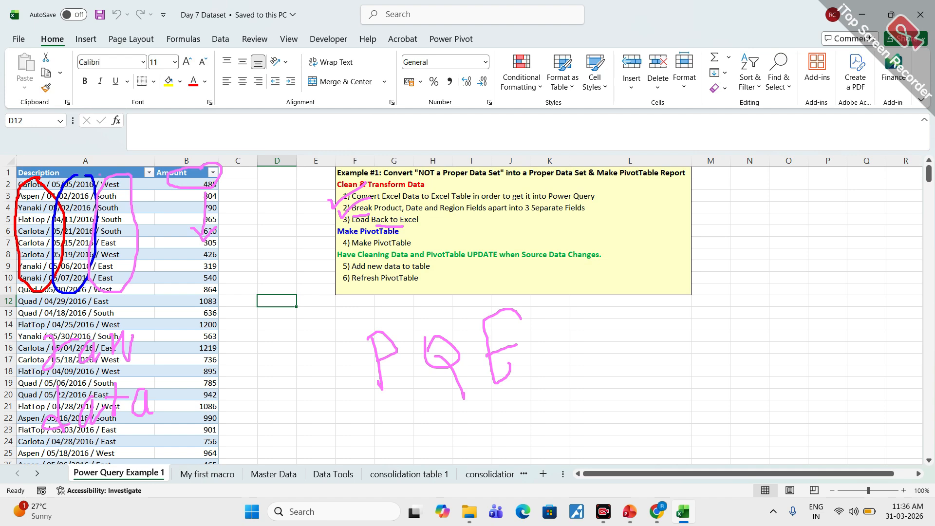
{"action": "mouse_move", "coordinate": [374, 234]}
{"action": "left_mouse_down"}
{"action": "mouse_move", "coordinate": [341, 250]}
{"action": "mouse_move", "coordinate": [427, 243]}
{"action": "mouse_move", "coordinate": [372, 237]}
{"action": "left_mouse_up"}
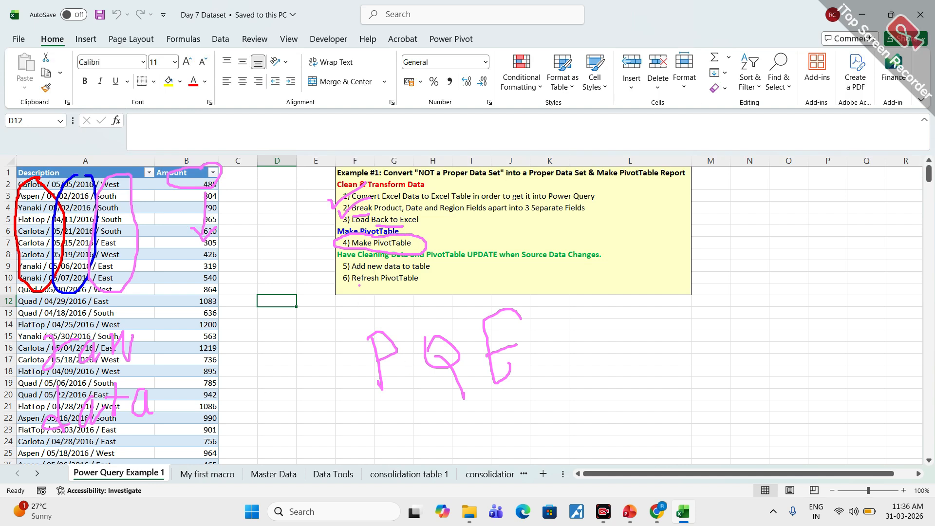
{"action": "mouse_move", "coordinate": [395, 259]}
{"action": "left_mouse_down"}
{"action": "mouse_move", "coordinate": [323, 263]}
{"action": "mouse_move", "coordinate": [386, 294]}
{"action": "mouse_move", "coordinate": [458, 283]}
{"action": "mouse_move", "coordinate": [441, 265]}
{"action": "mouse_move", "coordinate": [404, 258]}
{"action": "left_mouse_up"}
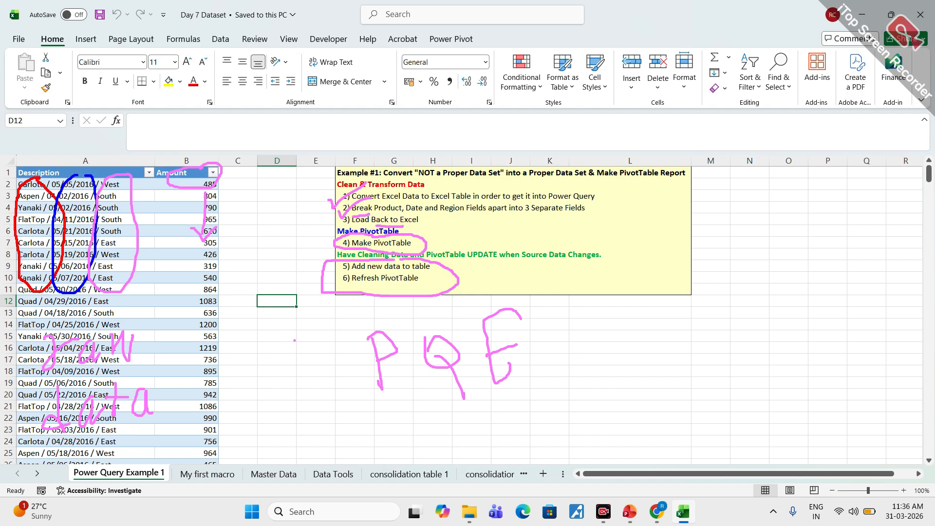
{"action": "key", "text": "e"}
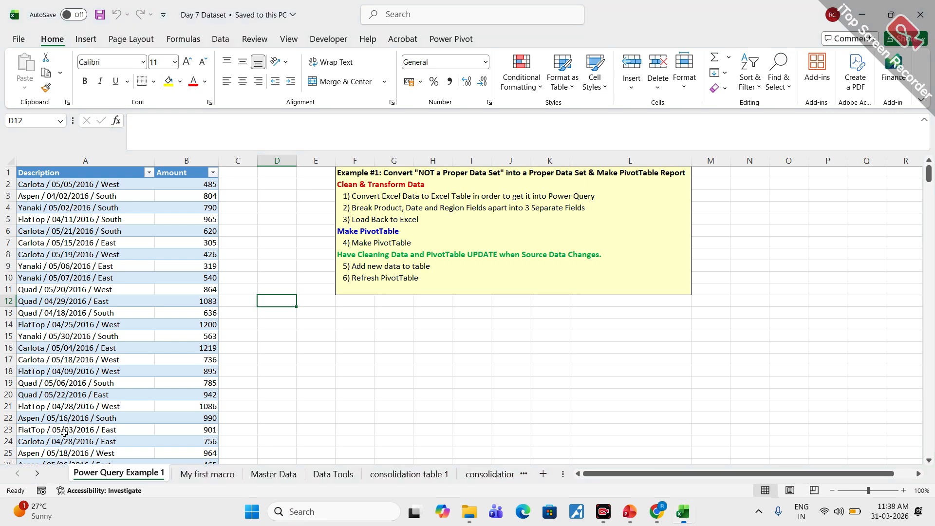
- Launch the Power Query Editor from the workbook
{"action": "left_click", "coordinate": [261, 274]}
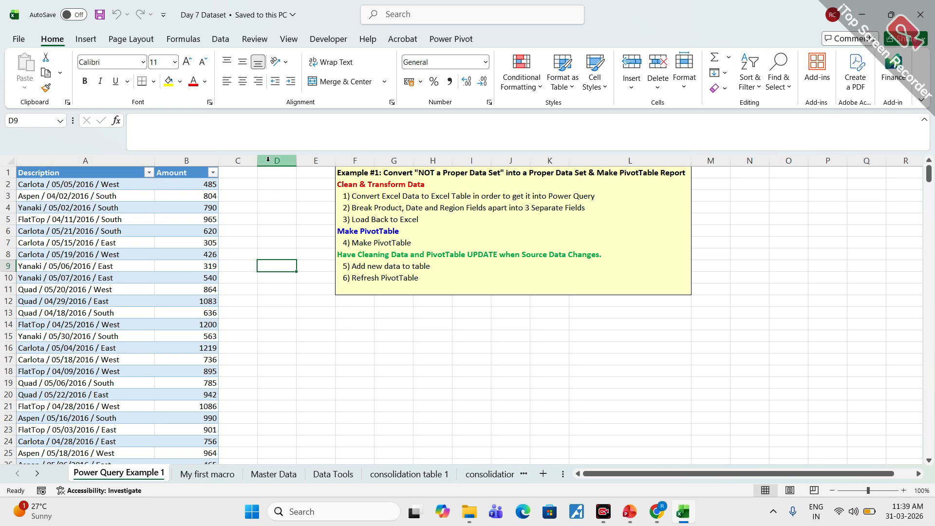
{"action": "left_click", "coordinate": [220, 40]}
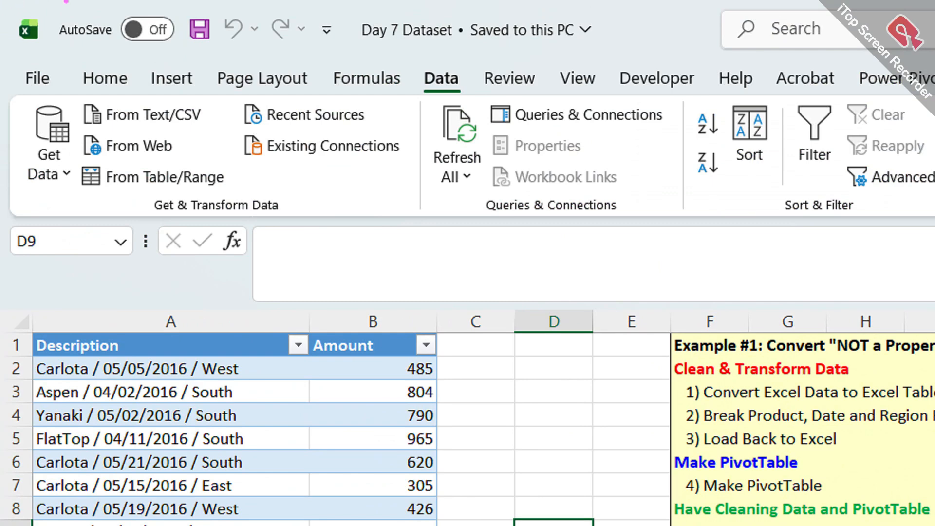
{"action": "mouse_move", "coordinate": [51, 89]}
{"action": "left_mouse_down"}
{"action": "mouse_move", "coordinate": [9, 163]}
{"action": "mouse_move", "coordinate": [68, 188]}
{"action": "mouse_move", "coordinate": [63, 97]}
{"action": "mouse_move", "coordinate": [40, 100]}
{"action": "left_mouse_up"}
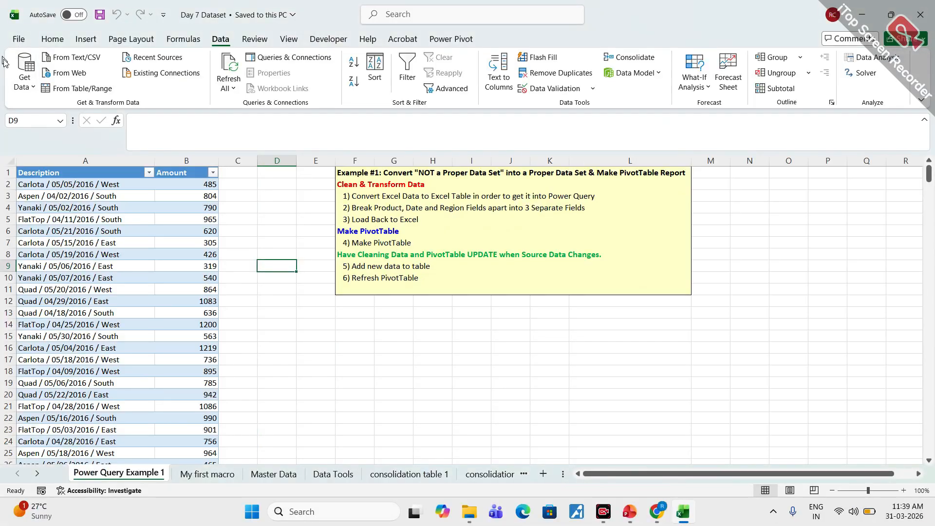
{"action": "left_click", "coordinate": [49, 156]}
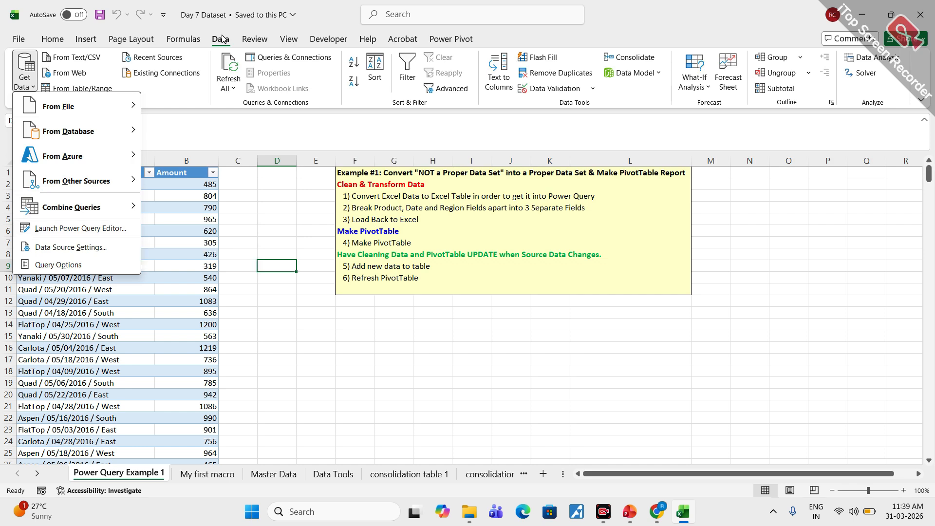
{"action": "left_click", "coordinate": [21, 74]}
{"action": "left_click", "coordinate": [21, 74]}
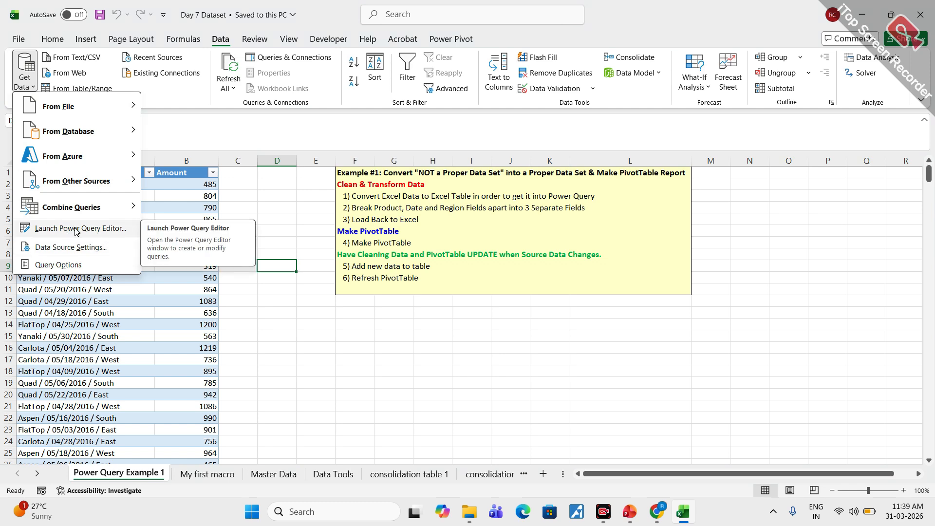
{"action": "left_click", "coordinate": [80, 228]}
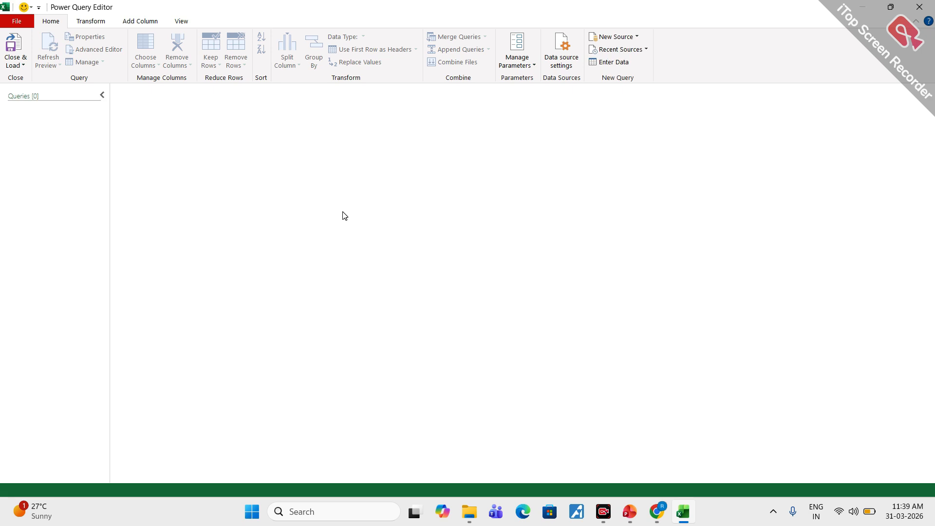
- Outline the whole Power Query Editor window and its ribbon tab names with the screen pen, and clear the drawing
{"action": "mouse_move", "coordinate": [206, 1]}
{"action": "left_mouse_down"}
{"action": "mouse_move", "coordinate": [1, 18]}
{"action": "mouse_move", "coordinate": [66, 299]}
{"action": "mouse_move", "coordinate": [830, 479]}
{"action": "mouse_move", "coordinate": [860, 111]}
{"action": "mouse_move", "coordinate": [210, 0]}
{"action": "left_mouse_up"}
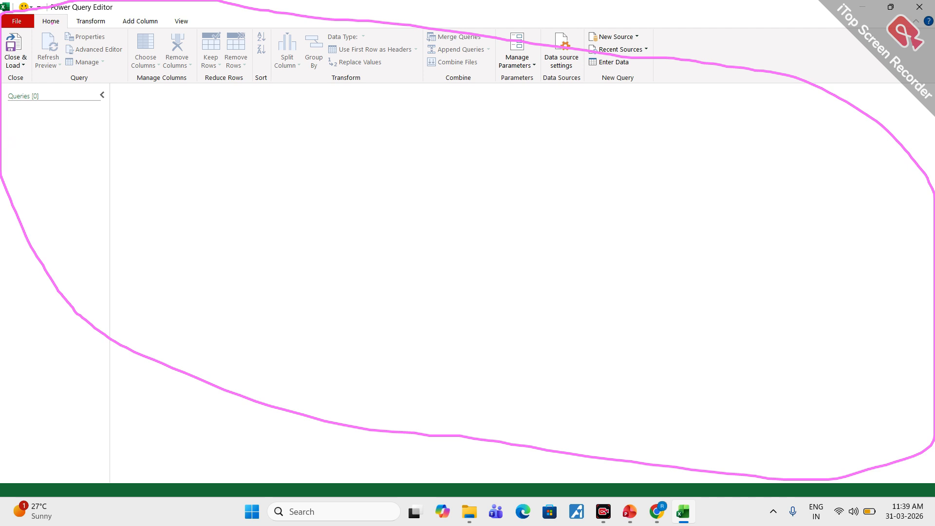
{"action": "left_click_drag", "start_coordinate": [50, 30], "coordinate": [156, 28]}
{"action": "key", "text": "Escape"}
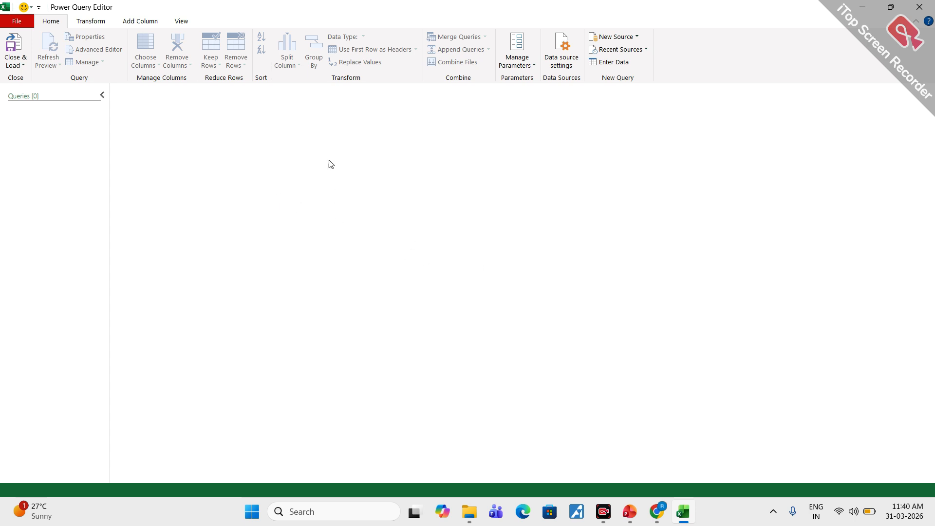
- Outline the editor's ribbon, write "2015" on the empty canvas, circle the New Source command, and clear the annotations
{"action": "mouse_move", "coordinate": [194, 11]}
{"action": "left_mouse_down"}
{"action": "mouse_move", "coordinate": [114, 9]}
{"action": "mouse_move", "coordinate": [2, 58]}
{"action": "mouse_move", "coordinate": [246, 104]}
{"action": "mouse_move", "coordinate": [654, 85]}
{"action": "mouse_move", "coordinate": [584, 19]}
{"action": "mouse_move", "coordinate": [192, 12]}
{"action": "left_mouse_up"}
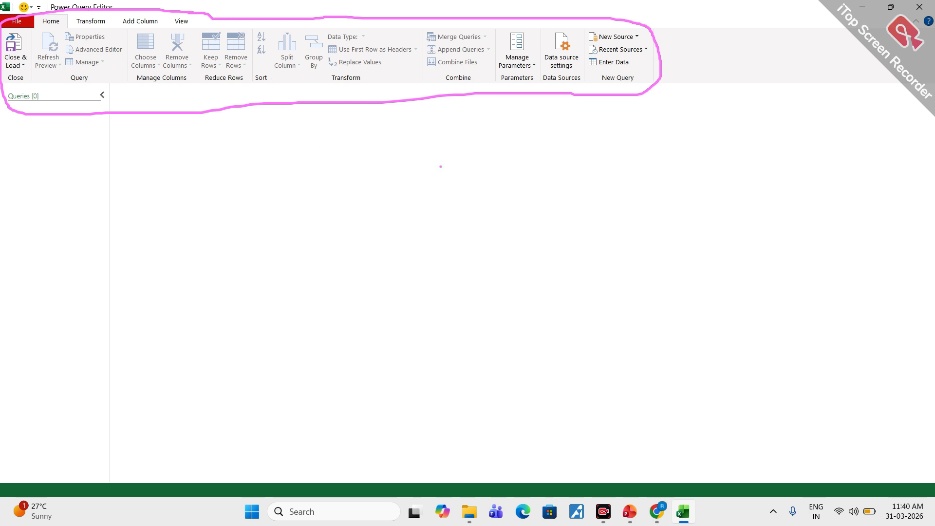
{"action": "mouse_move", "coordinate": [406, 157]}
{"action": "left_mouse_down"}
{"action": "mouse_move", "coordinate": [414, 195]}
{"action": "mouse_move", "coordinate": [451, 191]}
{"action": "left_mouse_up"}
{"action": "mouse_move", "coordinate": [454, 177]}
{"action": "left_mouse_down"}
{"action": "mouse_move", "coordinate": [456, 192]}
{"action": "mouse_move", "coordinate": [465, 176]}
{"action": "left_mouse_up"}
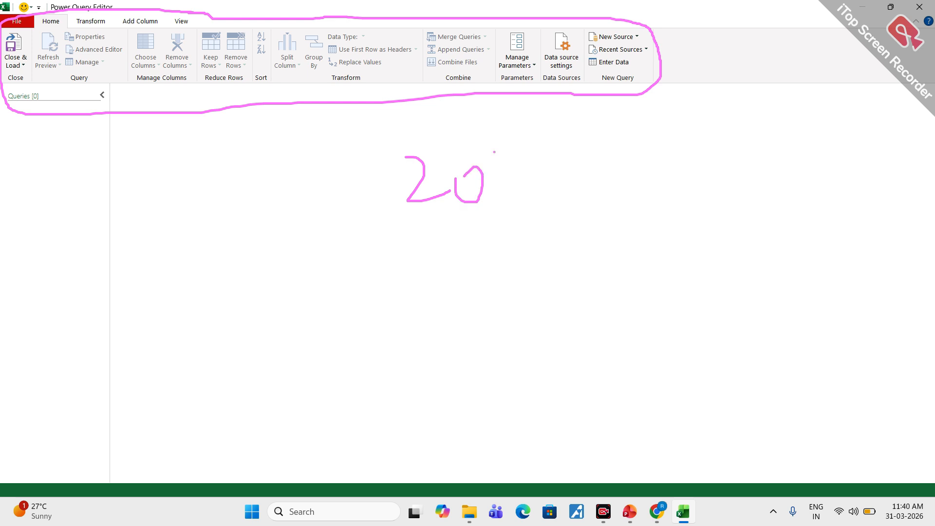
{"action": "mouse_move", "coordinate": [497, 141]}
{"action": "left_mouse_down"}
{"action": "mouse_move", "coordinate": [507, 193]}
{"action": "mouse_move", "coordinate": [562, 137]}
{"action": "left_mouse_up"}
{"action": "left_click_drag", "start_coordinate": [528, 141], "coordinate": [531, 202]}
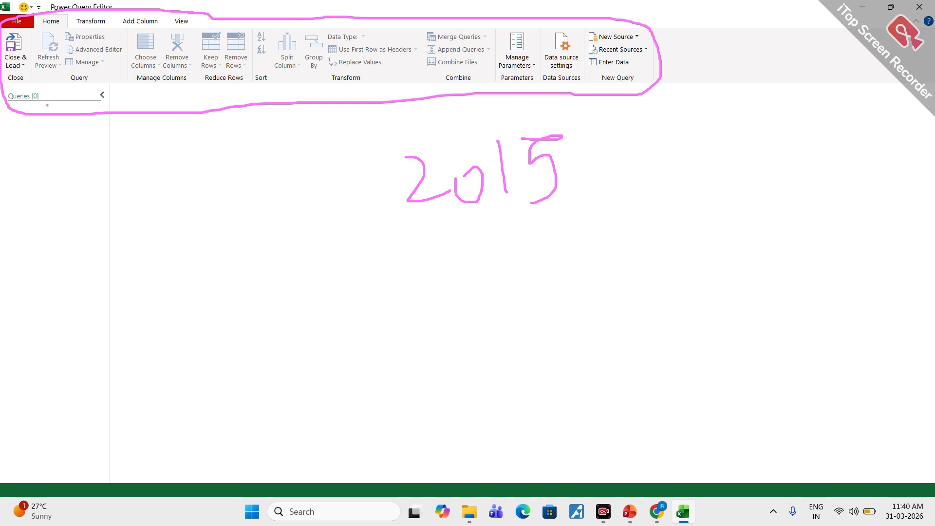
{"action": "mouse_move", "coordinate": [625, 26]}
{"action": "left_mouse_down"}
{"action": "mouse_move", "coordinate": [612, 28]}
{"action": "mouse_move", "coordinate": [604, 47]}
{"action": "mouse_move", "coordinate": [648, 30]}
{"action": "mouse_move", "coordinate": [611, 28]}
{"action": "left_mouse_up"}
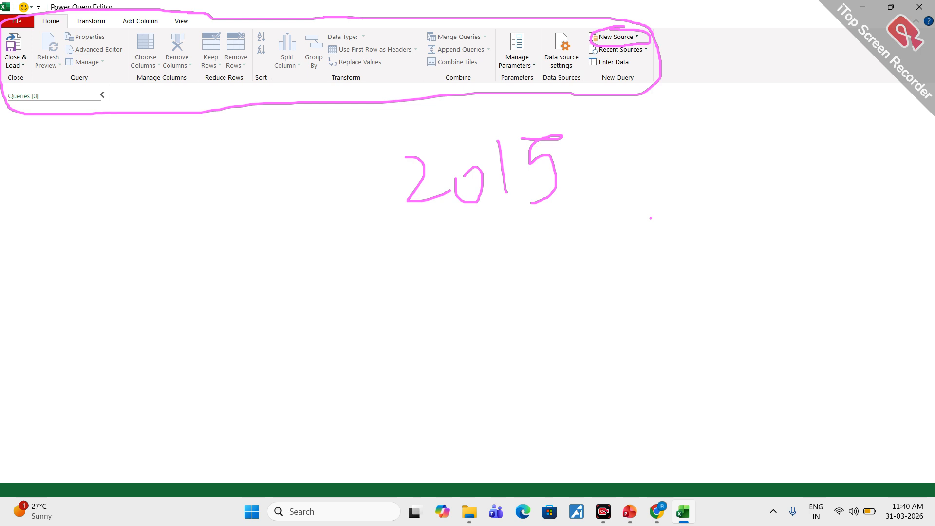
{"action": "key", "text": "Escape"}
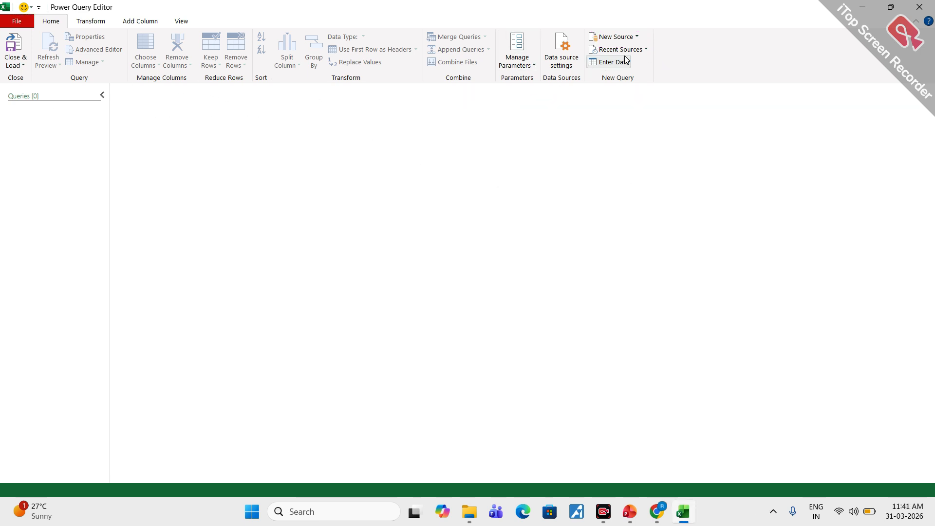
- Start importing an Excel workbook as a new source and browse to the spy folder on the Desktop
{"action": "left_click", "coordinate": [637, 39]}
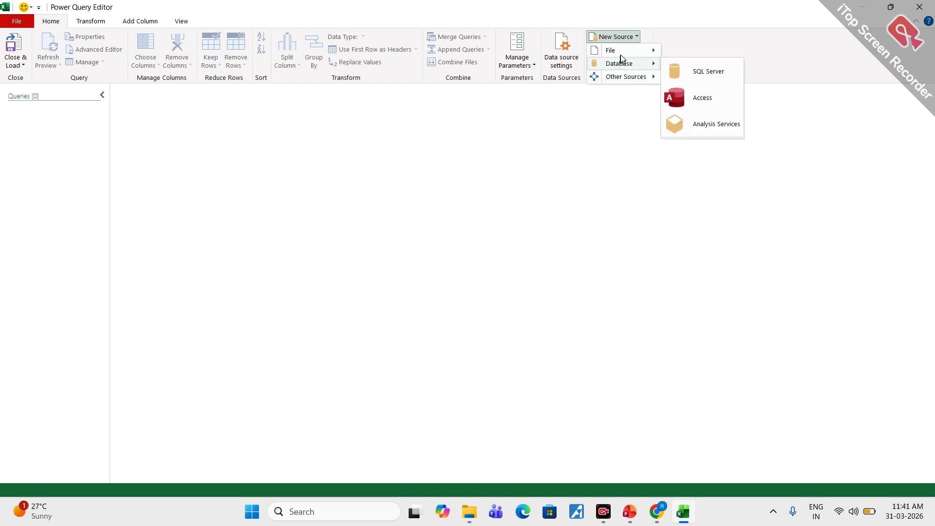
{"action": "mouse_move", "coordinate": [643, 51]}
{"action": "mouse_move", "coordinate": [652, 80]}
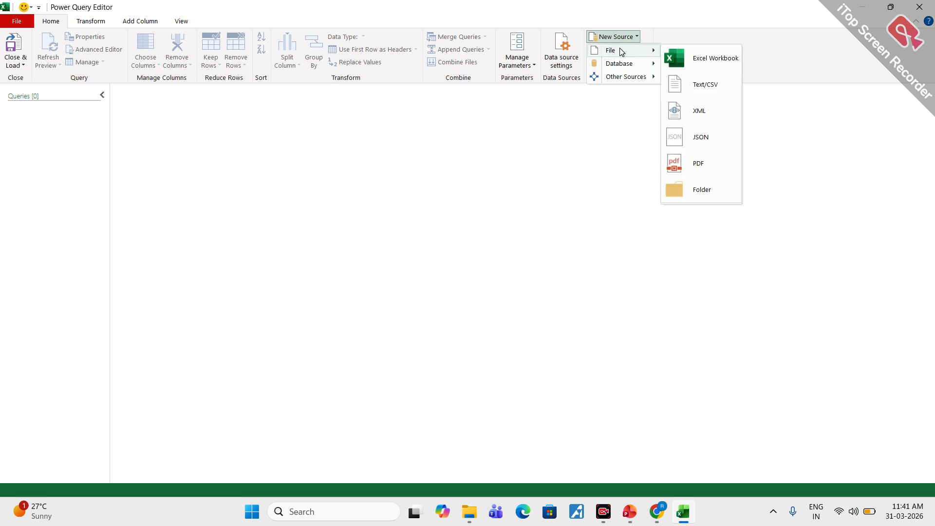
{"action": "left_click", "coordinate": [710, 60]}
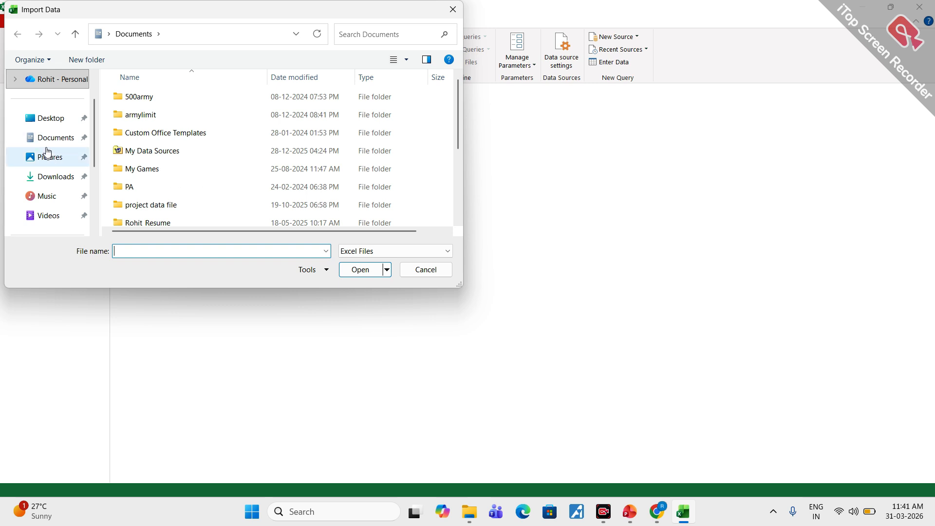
{"action": "scroll", "coordinate": [46, 141], "scroll_direction": "up", "scroll_amount": 2}
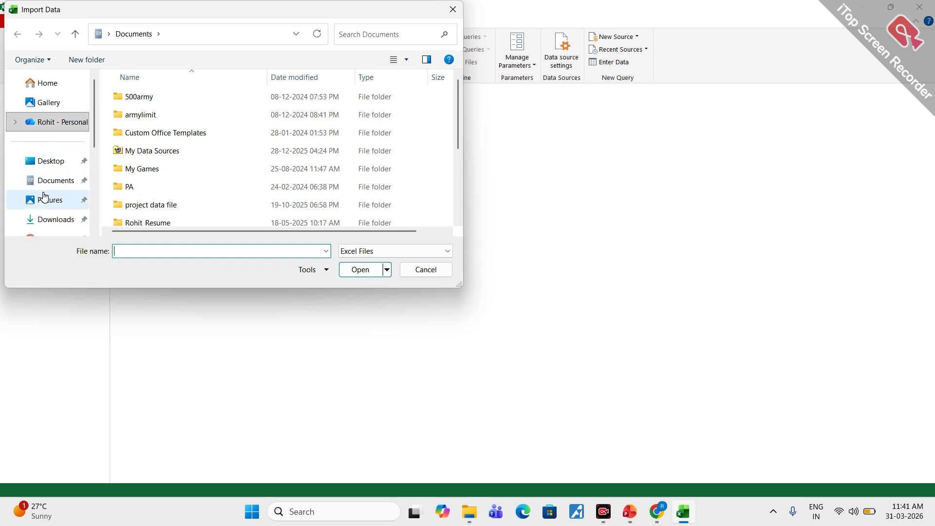
{"action": "left_click", "coordinate": [48, 163]}
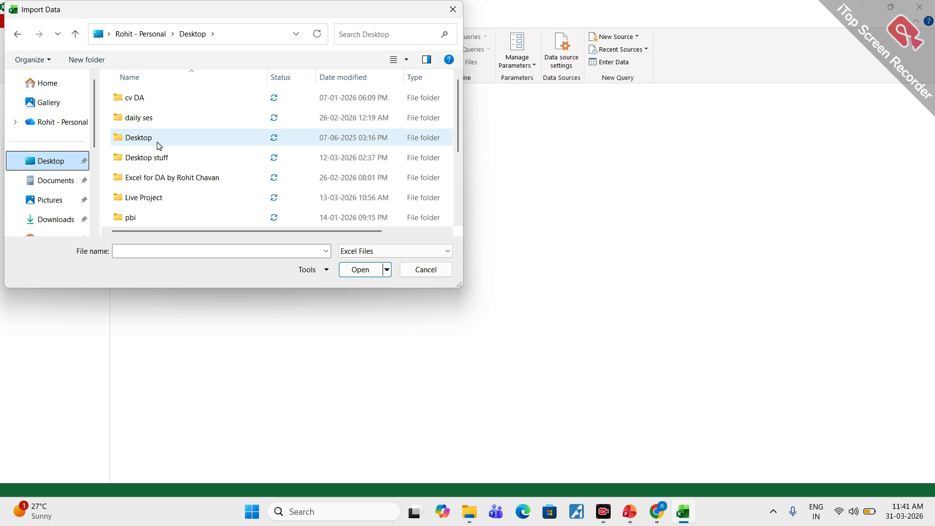
{"action": "scroll", "coordinate": [146, 166], "scroll_direction": "down", "scroll_amount": 2}
{"action": "double_click", "coordinate": [130, 199]}
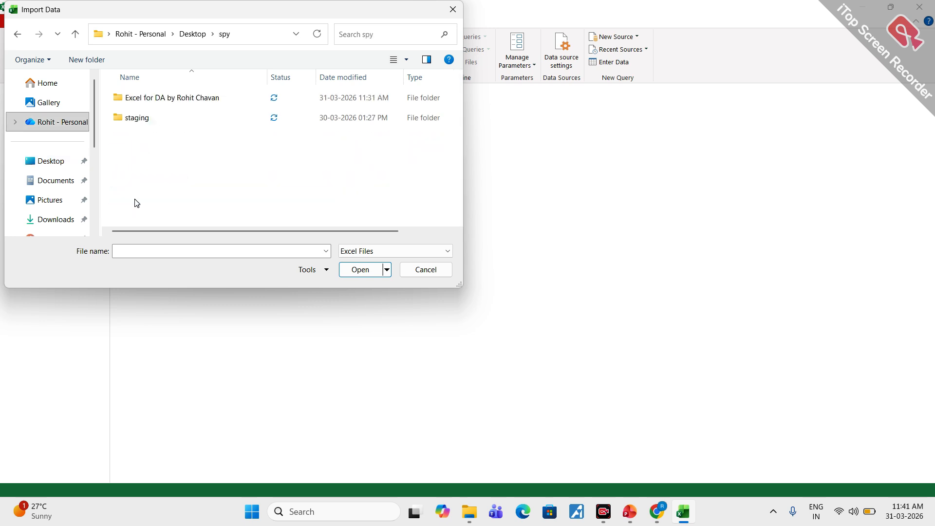
- Open the Day 7 Dataset workbook from the Excel for Data Analysis folder inside DataAnalytics 01 DTS live
{"action": "double_click", "coordinate": [160, 100]}
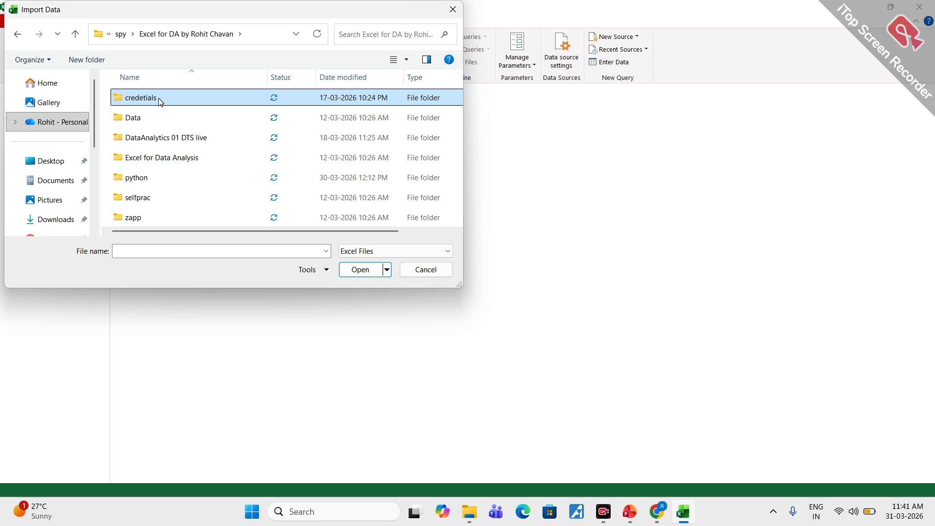
{"action": "left_click", "coordinate": [166, 140]}
{"action": "double_click", "coordinate": [166, 140]}
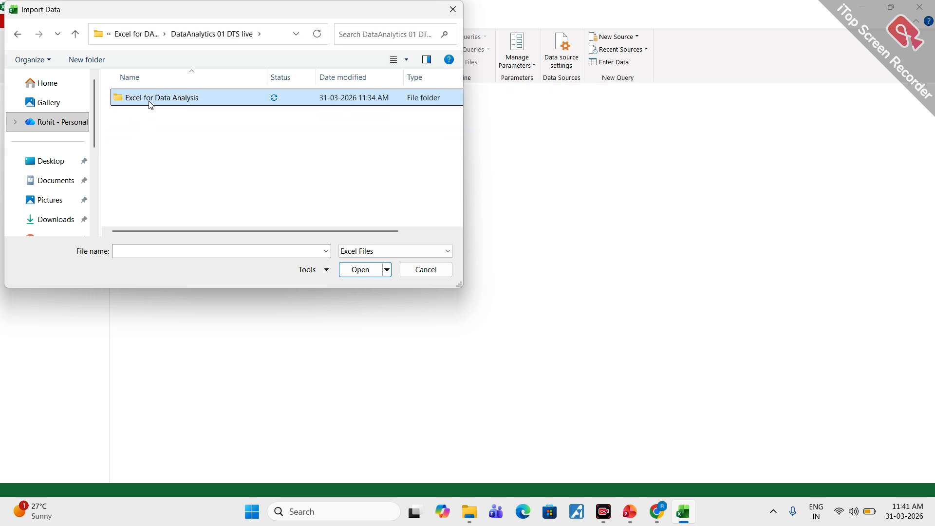
{"action": "double_click", "coordinate": [152, 101]}
{"action": "scroll", "coordinate": [163, 180], "scroll_direction": "down", "scroll_amount": 2}
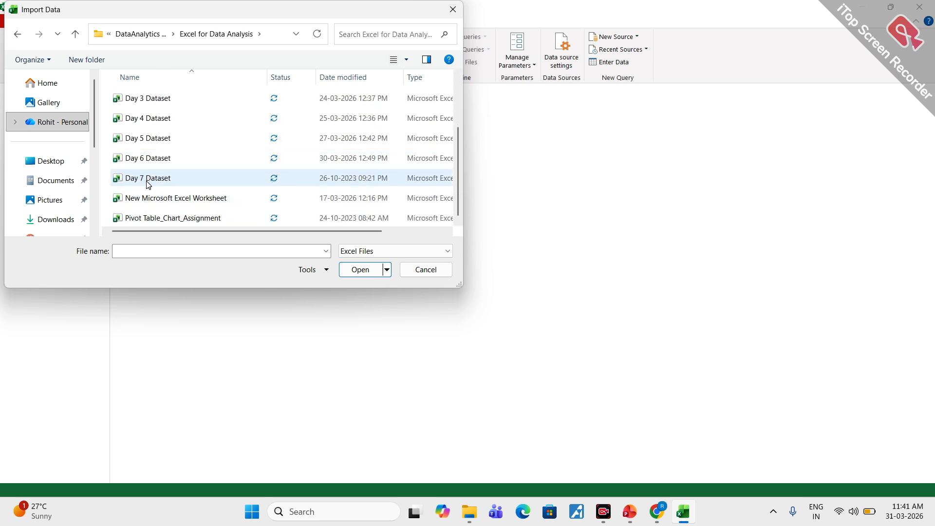
{"action": "left_click", "coordinate": [155, 179]}
{"action": "left_click", "coordinate": [365, 269]}
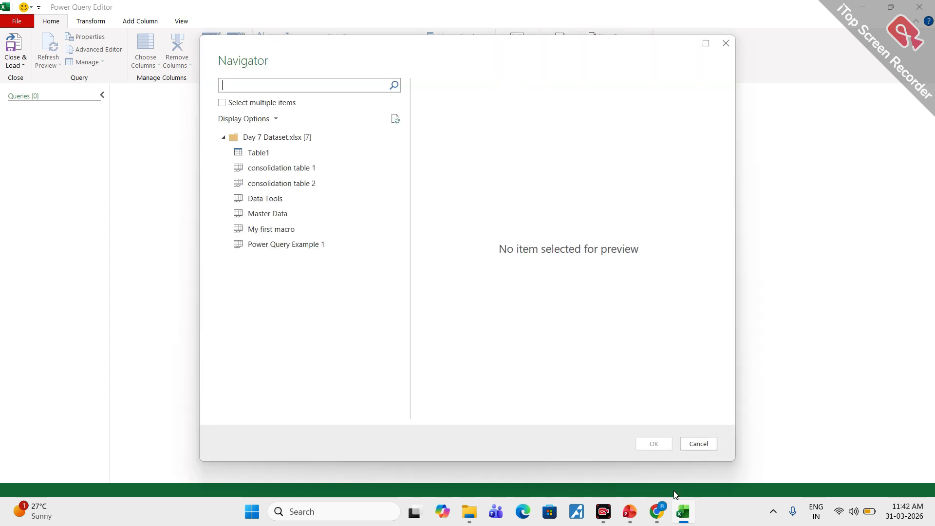
{"action": "mouse_move", "coordinate": [655, 510]}
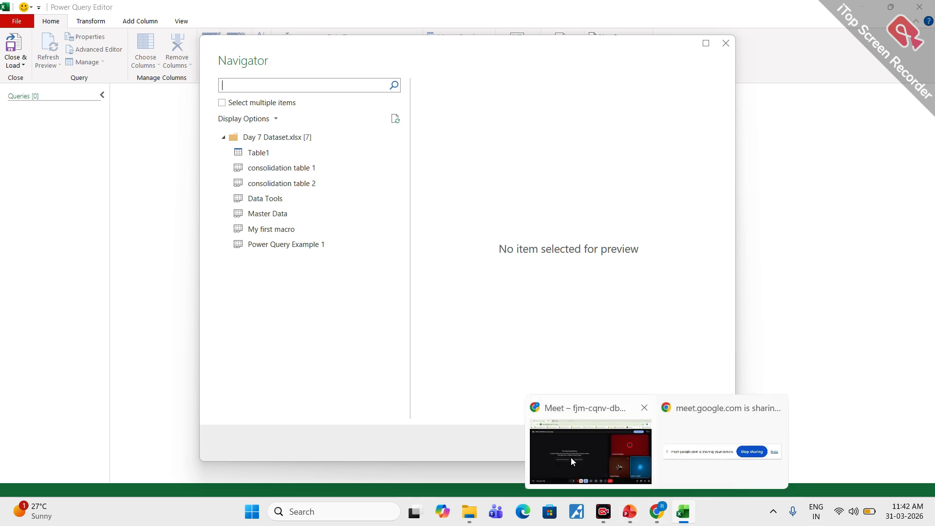
{"action": "mouse_move", "coordinate": [570, 457]}
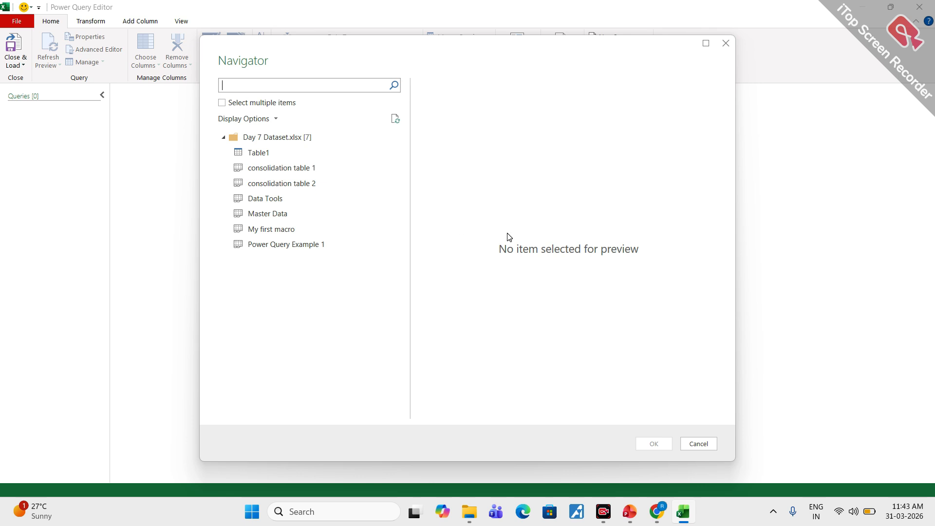
{"action": "left_click", "coordinate": [603, 512]}
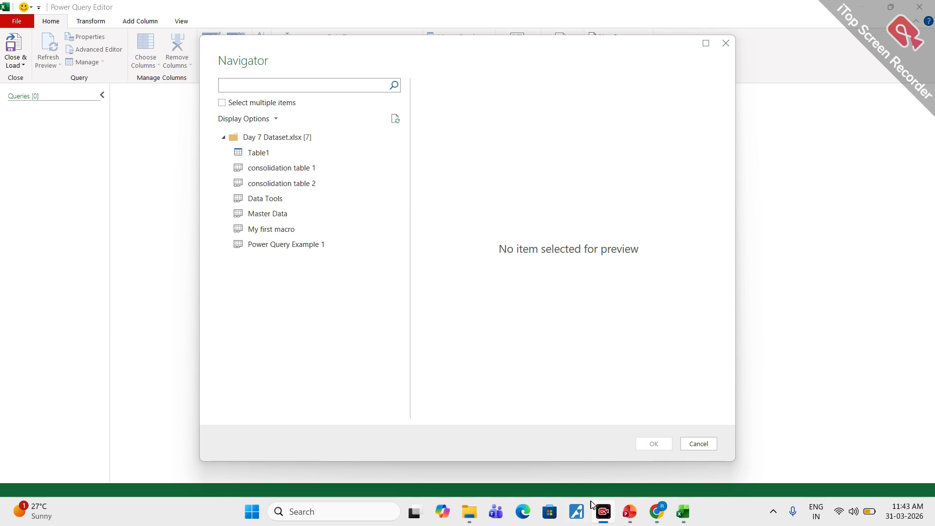
{"action": "left_click", "coordinate": [602, 514]}
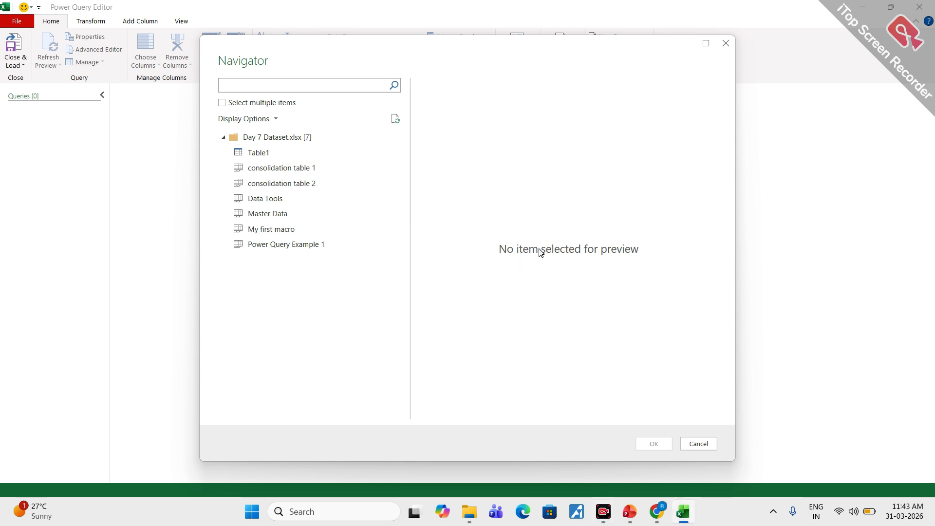
- Preview Table1 of the Day 7 Dataset workbook and load it into the editor
{"action": "left_click", "coordinate": [262, 154]}
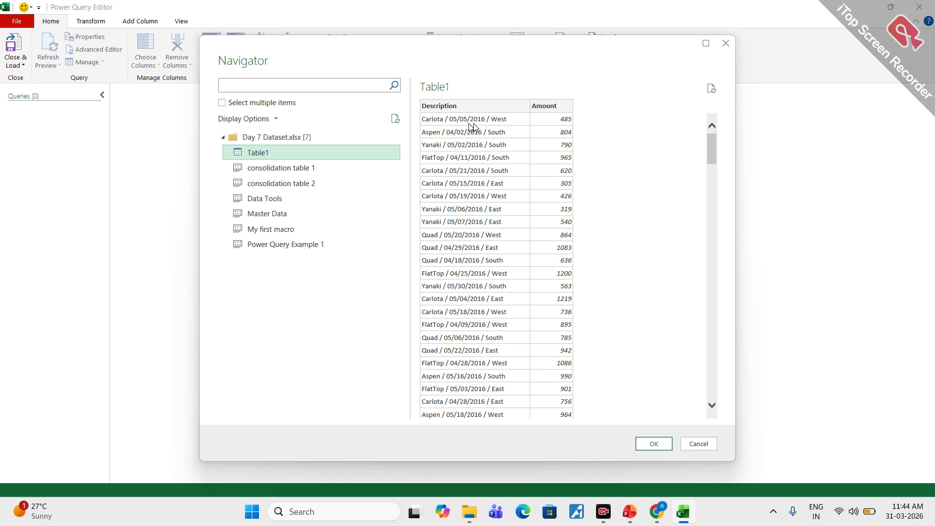
{"action": "left_click", "coordinate": [654, 444]}
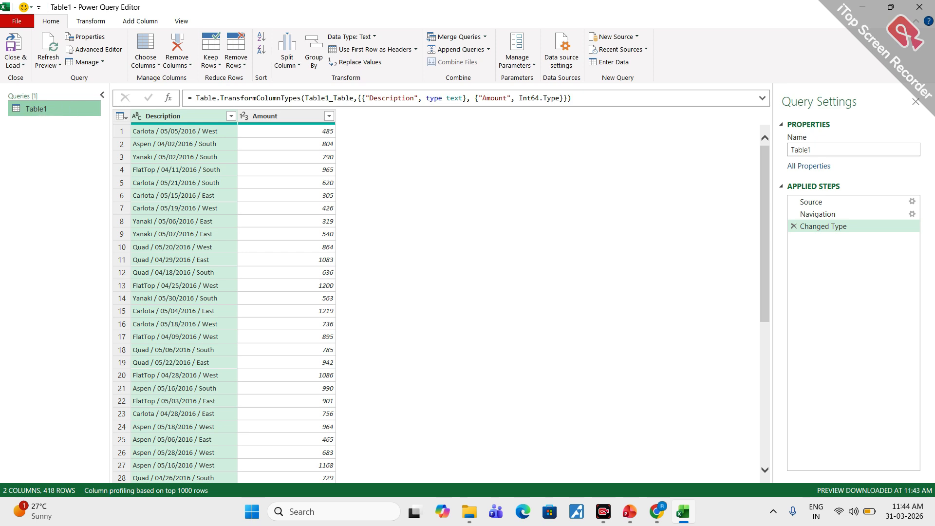
- Outline the formula bar, the query's name properties and the Applied Steps list with the pink screen pen
{"action": "mouse_move", "coordinate": [220, 84]}
{"action": "left_mouse_down"}
{"action": "mouse_move", "coordinate": [180, 87]}
{"action": "mouse_move", "coordinate": [271, 108]}
{"action": "mouse_move", "coordinate": [519, 115]}
{"action": "mouse_move", "coordinate": [574, 92]}
{"action": "mouse_move", "coordinate": [372, 76]}
{"action": "mouse_move", "coordinate": [211, 82]}
{"action": "left_mouse_up"}
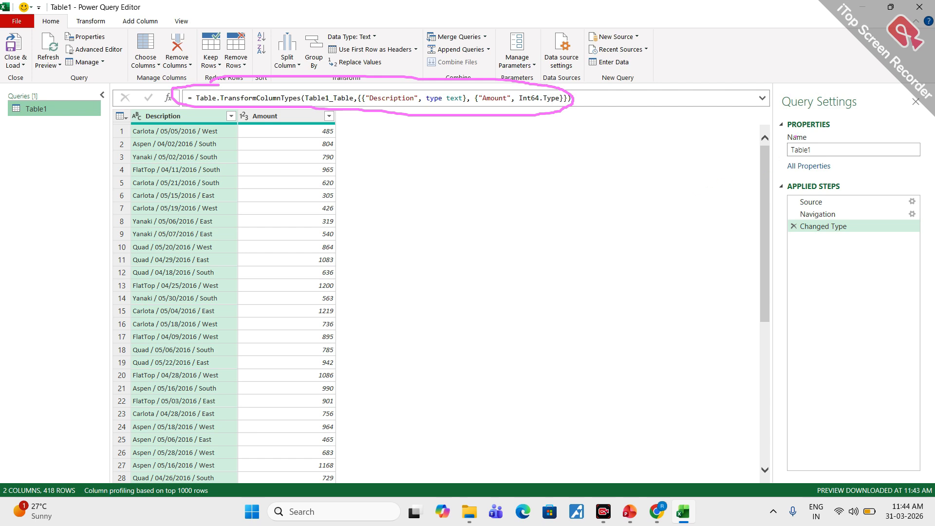
{"action": "mouse_move", "coordinate": [815, 125]}
{"action": "left_mouse_down"}
{"action": "mouse_move", "coordinate": [775, 128]}
{"action": "mouse_move", "coordinate": [831, 163]}
{"action": "mouse_move", "coordinate": [857, 125]}
{"action": "mouse_move", "coordinate": [809, 129]}
{"action": "left_mouse_up"}
{"action": "mouse_move", "coordinate": [847, 174]}
{"action": "left_mouse_down"}
{"action": "mouse_move", "coordinate": [810, 175]}
{"action": "mouse_move", "coordinate": [779, 266]}
{"action": "mouse_move", "coordinate": [780, 352]}
{"action": "mouse_move", "coordinate": [899, 349]}
{"action": "mouse_move", "coordinate": [928, 212]}
{"action": "mouse_move", "coordinate": [832, 178]}
{"action": "left_mouse_up"}
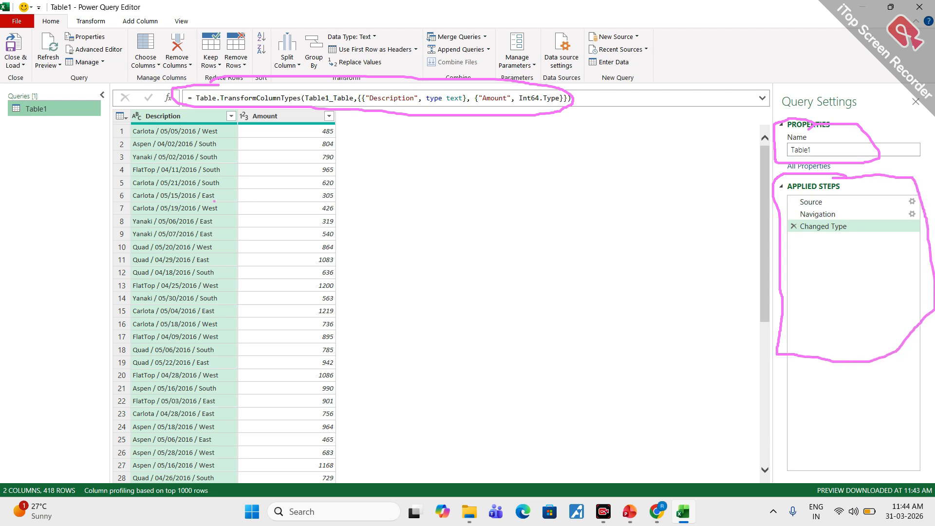
- Handwrite "Transf" over the data, outline the ribbon tab names, mark the applied steps, and clear all annotations
{"action": "left_click_drag", "start_coordinate": [187, 186], "coordinate": [235, 181]}
{"action": "left_click_drag", "start_coordinate": [220, 184], "coordinate": [214, 241]}
{"action": "mouse_move", "coordinate": [228, 207]}
{"action": "left_mouse_down"}
{"action": "mouse_move", "coordinate": [267, 201]}
{"action": "mouse_move", "coordinate": [337, 225]}
{"action": "left_mouse_up"}
{"action": "left_click_drag", "start_coordinate": [353, 194], "coordinate": [340, 216]}
{"action": "left_click_drag", "start_coordinate": [390, 180], "coordinate": [385, 210]}
{"action": "left_click_drag", "start_coordinate": [374, 200], "coordinate": [408, 191]}
{"action": "mouse_move", "coordinate": [180, 5]}
{"action": "left_mouse_down"}
{"action": "mouse_move", "coordinate": [30, 16]}
{"action": "mouse_move", "coordinate": [136, 37]}
{"action": "mouse_move", "coordinate": [180, 10]}
{"action": "left_mouse_up"}
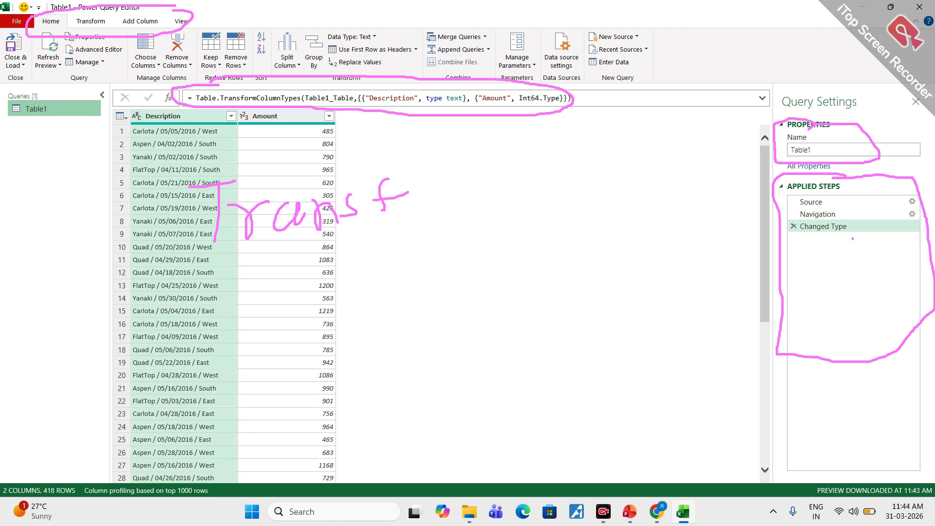
{"action": "mouse_move", "coordinate": [808, 203]}
{"action": "left_mouse_down"}
{"action": "mouse_move", "coordinate": [830, 201]}
{"action": "mouse_move", "coordinate": [833, 226]}
{"action": "left_mouse_up"}
{"action": "key", "text": "Escape"}
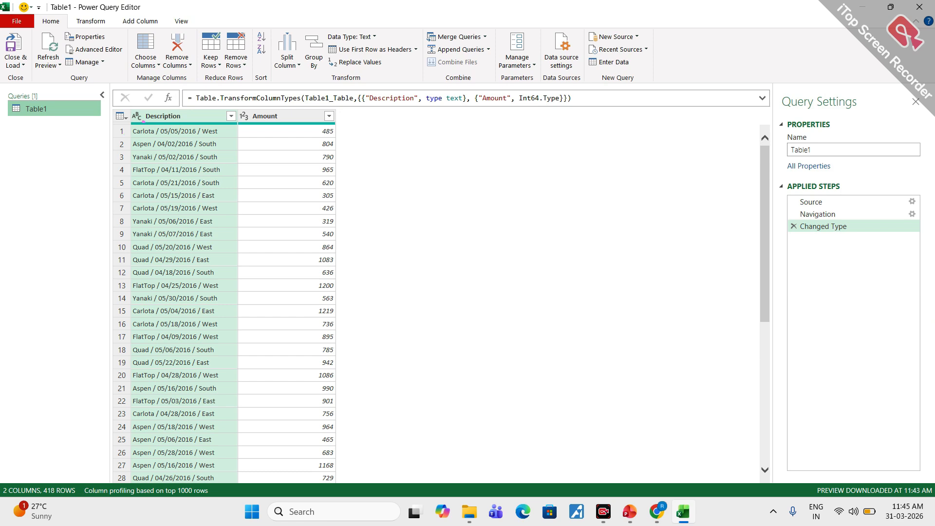
- Circle the product, date and region parts of the Description values in the first rows, and clear the drawing
{"action": "mouse_move", "coordinate": [144, 121]}
{"action": "left_mouse_down"}
{"action": "mouse_move", "coordinate": [147, 182]}
{"action": "mouse_move", "coordinate": [143, 119]}
{"action": "mouse_move", "coordinate": [162, 188]}
{"action": "mouse_move", "coordinate": [186, 125]}
{"action": "mouse_move", "coordinate": [203, 164]}
{"action": "mouse_move", "coordinate": [219, 116]}
{"action": "left_mouse_up"}
{"action": "left_click", "coordinate": [228, 148]}
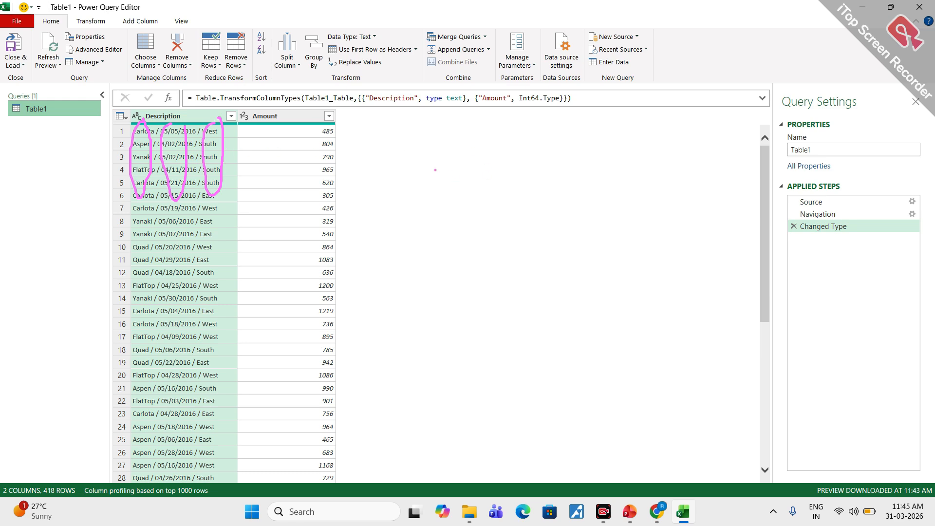
{"action": "key", "text": "Escape"}
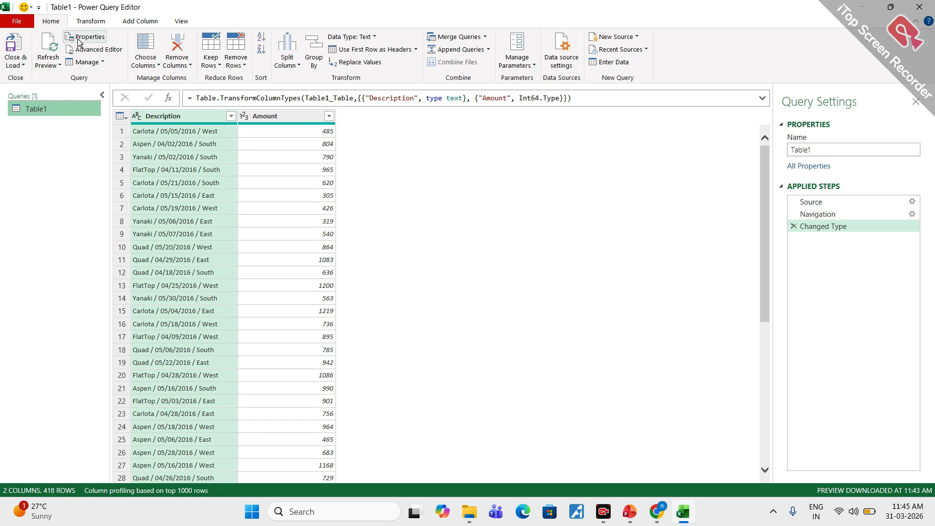
- Circle the Home and Transform tab names, draw a downward arrow along the Description column, and erase the marks
{"action": "mouse_move", "coordinate": [56, 15]}
{"action": "left_mouse_down"}
{"action": "mouse_move", "coordinate": [37, 23]}
{"action": "mouse_move", "coordinate": [57, 12]}
{"action": "mouse_move", "coordinate": [75, 22]}
{"action": "mouse_move", "coordinate": [108, 18]}
{"action": "mouse_move", "coordinate": [88, 14]}
{"action": "left_mouse_up"}
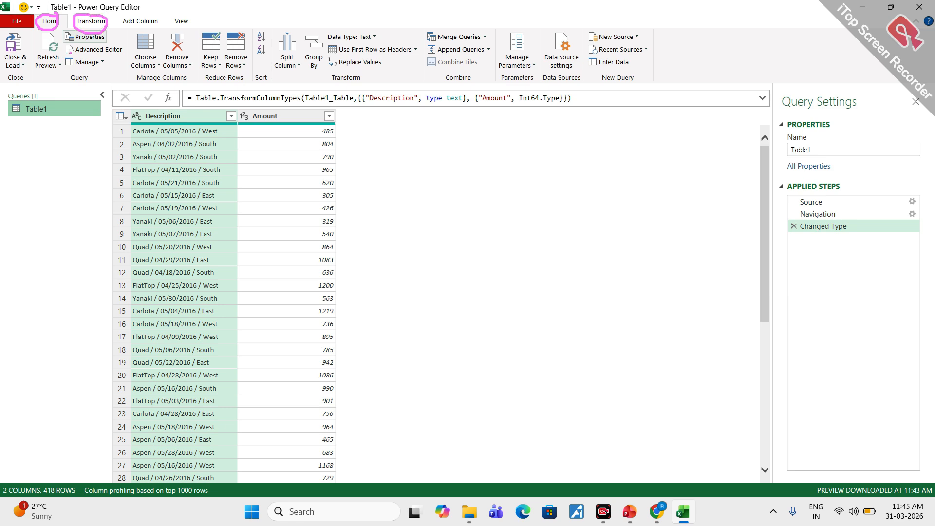
{"action": "mouse_move", "coordinate": [161, 102]}
{"action": "left_mouse_down"}
{"action": "mouse_move", "coordinate": [185, 113]}
{"action": "mouse_move", "coordinate": [175, 128]}
{"action": "mouse_move", "coordinate": [179, 207]}
{"action": "mouse_move", "coordinate": [192, 210]}
{"action": "left_mouse_up"}
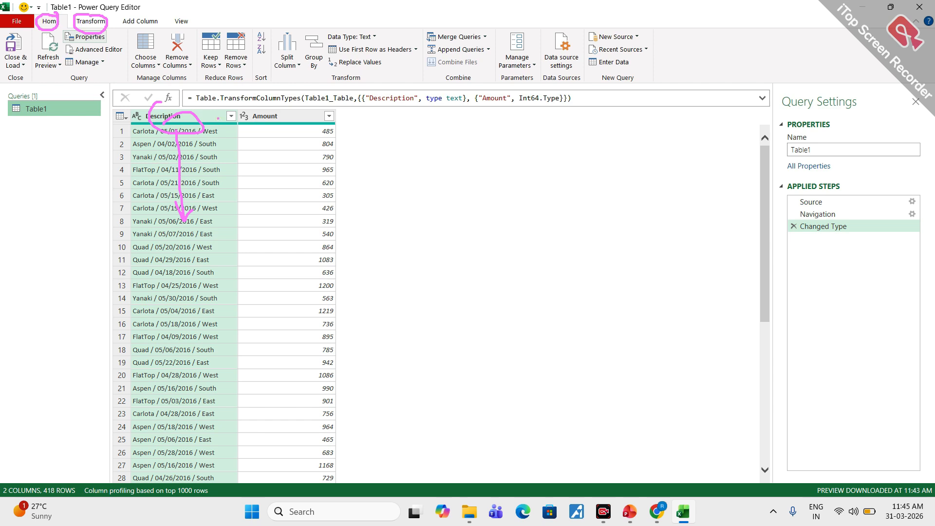
{"action": "key", "text": "e"}
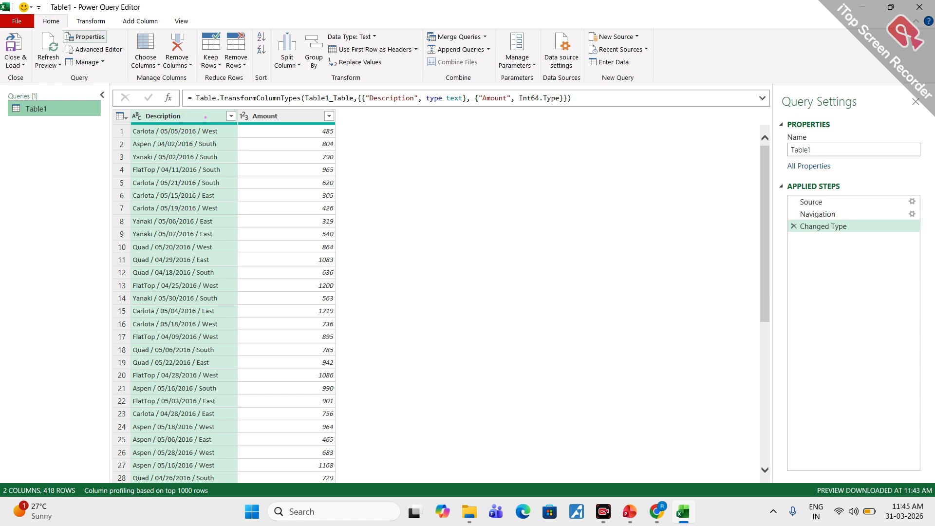
- Circle the Description header in red, draw an arrow to beyond Amount, mark the Add Column tab name, and clear the annotations
{"action": "mouse_move", "coordinate": [176, 109]}
{"action": "left_mouse_down"}
{"action": "mouse_move", "coordinate": [146, 129]}
{"action": "mouse_move", "coordinate": [185, 118]}
{"action": "mouse_move", "coordinate": [178, 110]}
{"action": "mouse_move", "coordinate": [238, 68]}
{"action": "mouse_move", "coordinate": [370, 131]}
{"action": "mouse_move", "coordinate": [376, 125]}
{"action": "left_mouse_up"}
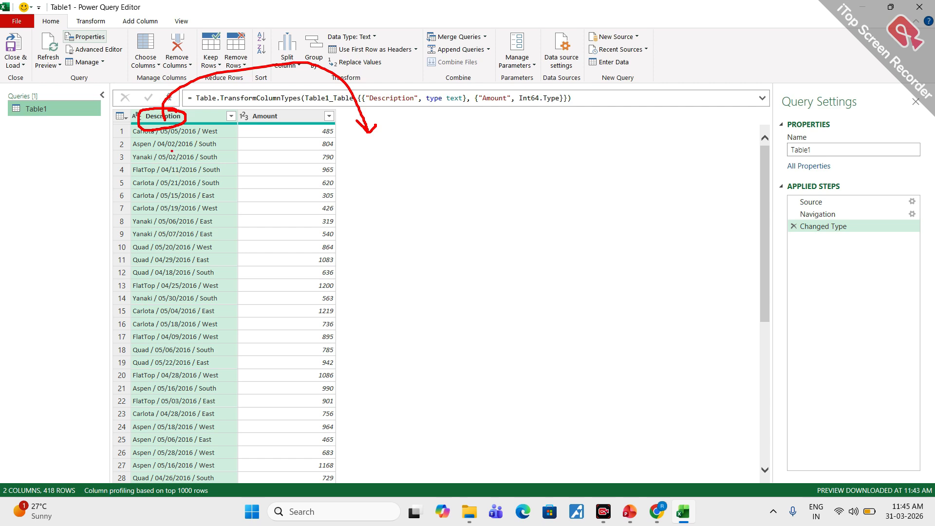
{"action": "mouse_move", "coordinate": [145, 159]}
{"action": "left_mouse_down"}
{"action": "mouse_move", "coordinate": [167, 157]}
{"action": "mouse_move", "coordinate": [160, 173]}
{"action": "mouse_move", "coordinate": [196, 176]}
{"action": "mouse_move", "coordinate": [201, 156]}
{"action": "left_mouse_up"}
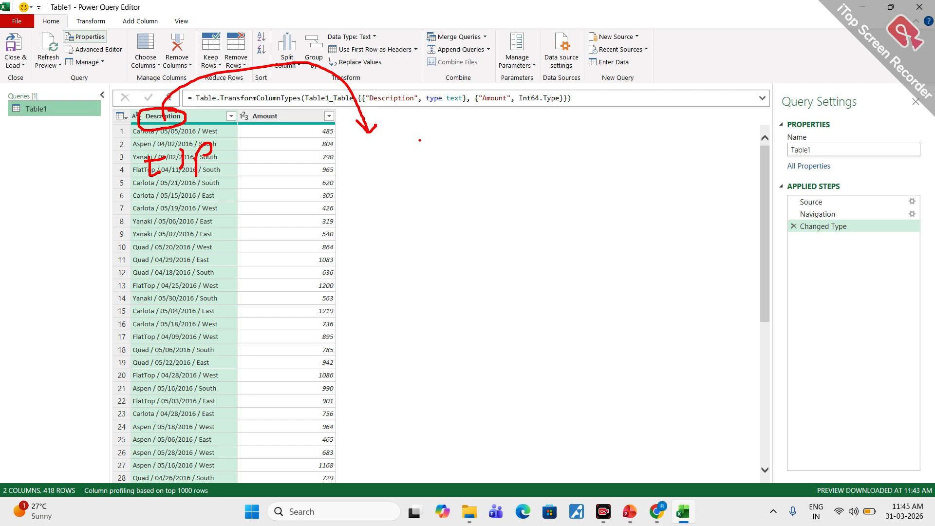
{"action": "mouse_move", "coordinate": [150, 15]}
{"action": "left_mouse_down"}
{"action": "mouse_move", "coordinate": [117, 30]}
{"action": "mouse_move", "coordinate": [167, 20]}
{"action": "left_mouse_up"}
{"action": "key", "text": "Escape"}
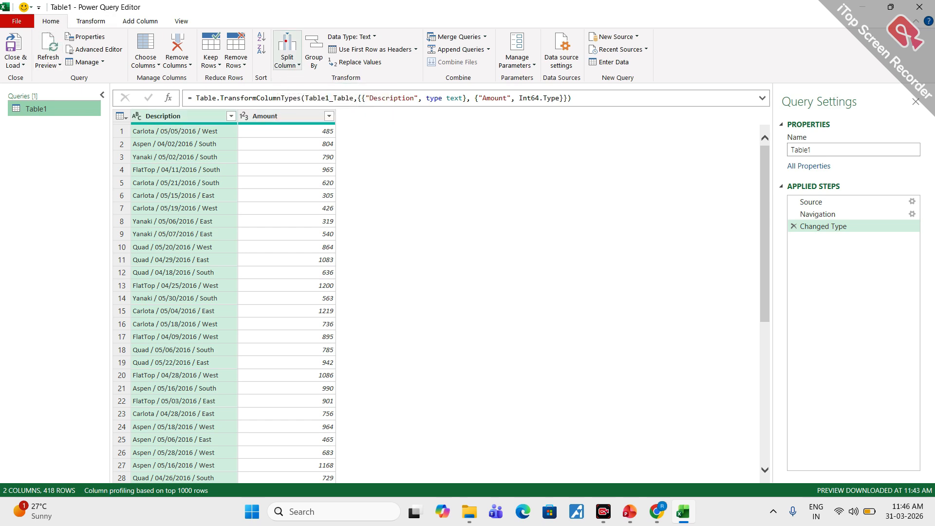
- Mark the Split Column command and start splitting the Description column by delimiter
{"action": "mouse_move", "coordinate": [288, 24]}
{"action": "left_mouse_down"}
{"action": "mouse_move", "coordinate": [305, 68]}
{"action": "mouse_move", "coordinate": [290, 34]}
{"action": "left_mouse_up"}
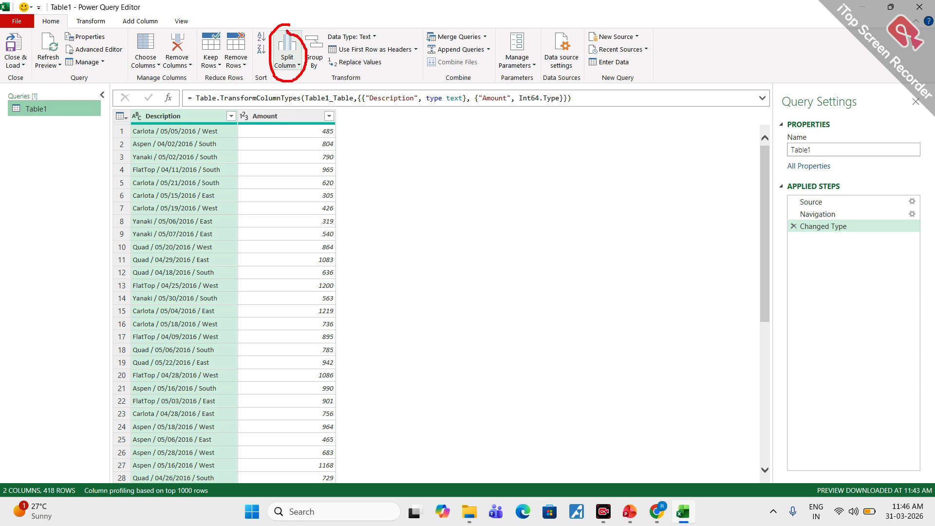
{"action": "left_click", "coordinate": [299, 67]}
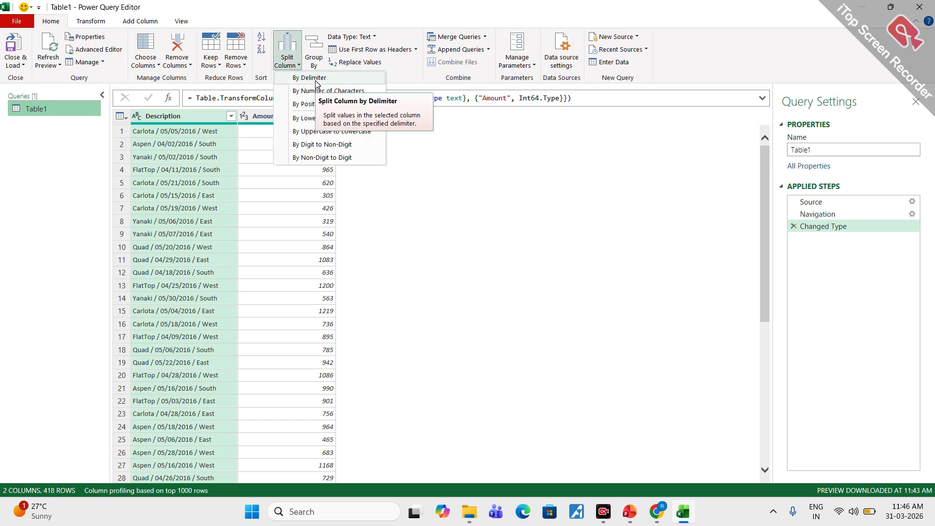
{"action": "left_click", "coordinate": [315, 82]}
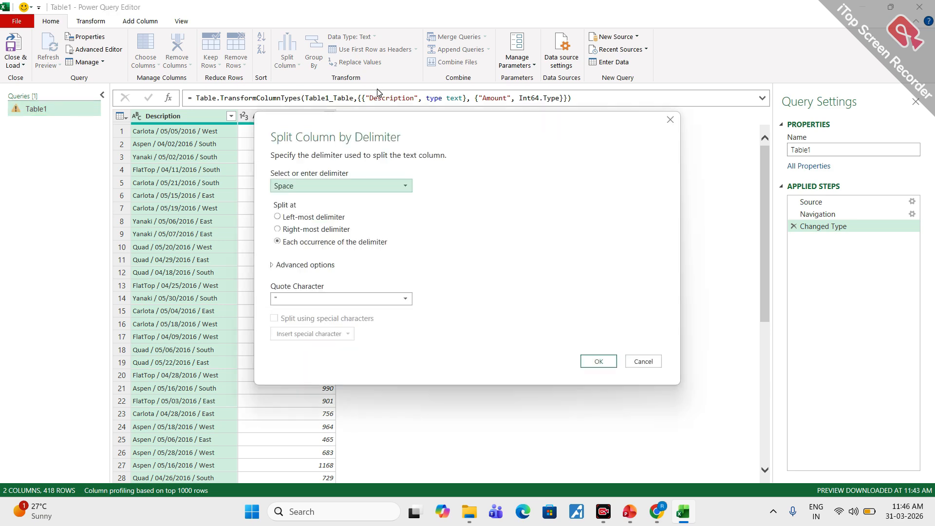
- Magnify the screen, circle the slash after the first row's product name in red, and clear the mark
{"action": "key", "text": "ctrl+1"}
{"action": "left_click", "coordinate": [159, 131]}
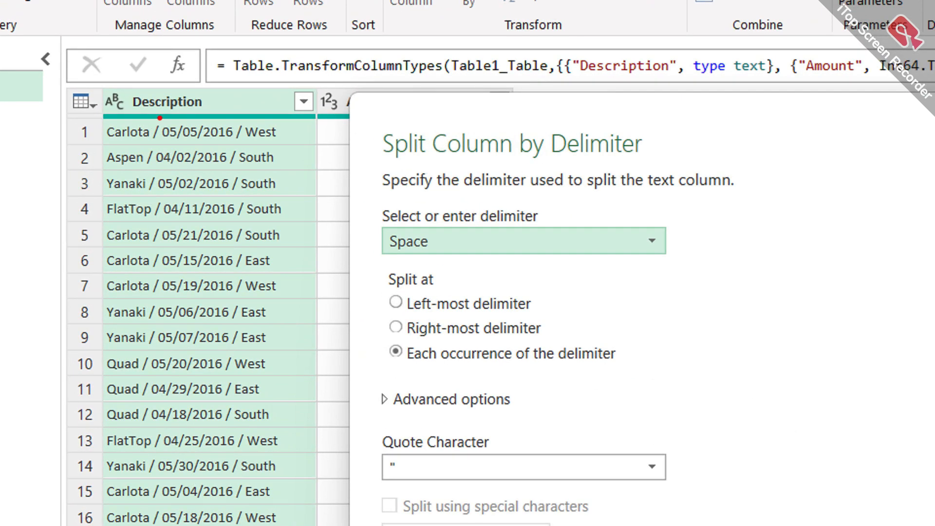
{"action": "mouse_move", "coordinate": [160, 117]}
{"action": "left_mouse_down"}
{"action": "mouse_move", "coordinate": [141, 130]}
{"action": "mouse_move", "coordinate": [165, 147]}
{"action": "mouse_move", "coordinate": [167, 120]}
{"action": "left_mouse_up"}
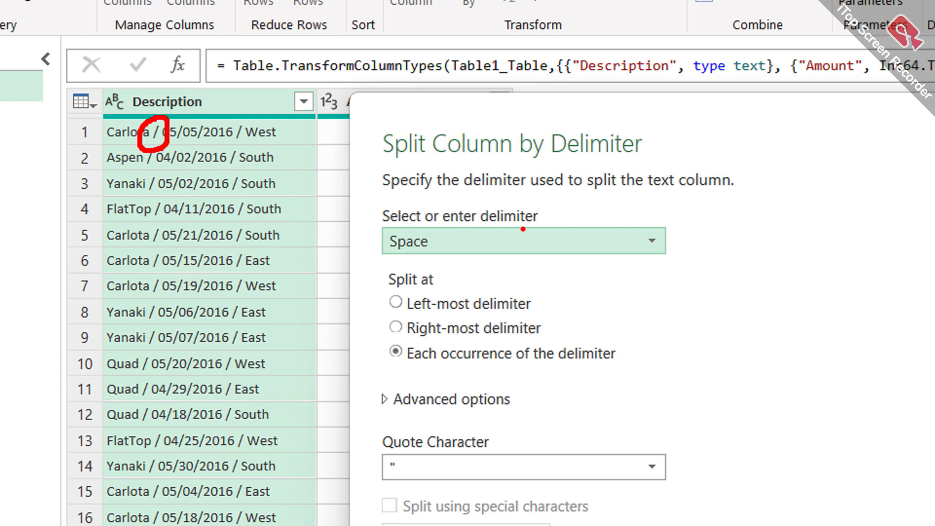
{"action": "key", "text": "Escape"}
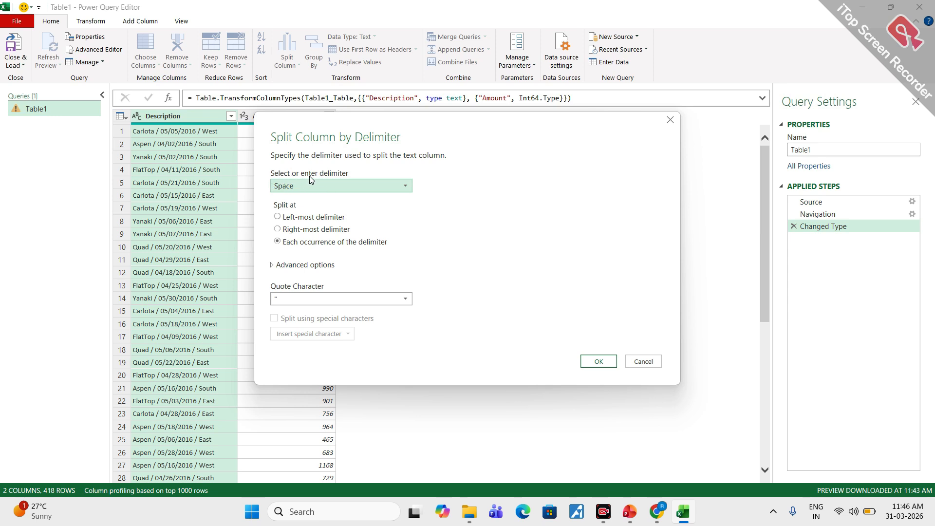
- Set the Description column split to a custom "/" delimiter at the left-most delimiter only
{"action": "left_click", "coordinate": [345, 184]}
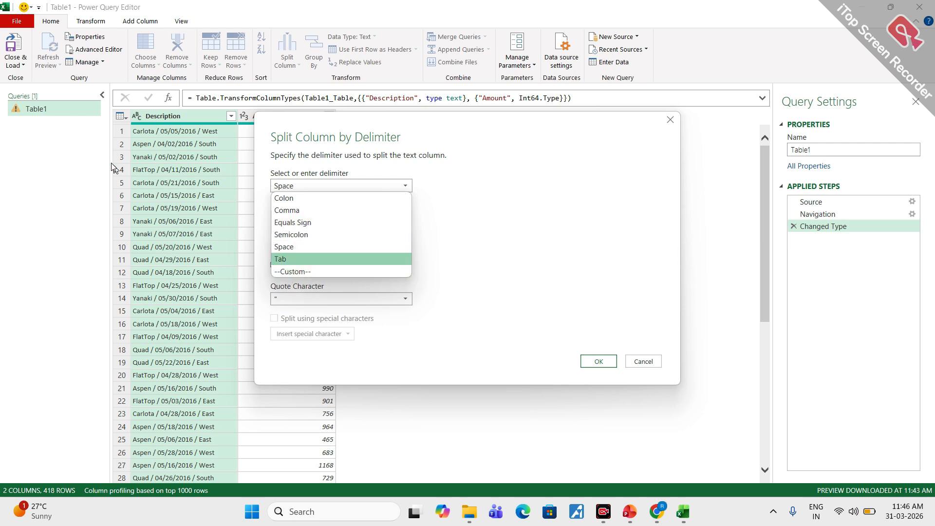
{"action": "left_click", "coordinate": [301, 272]}
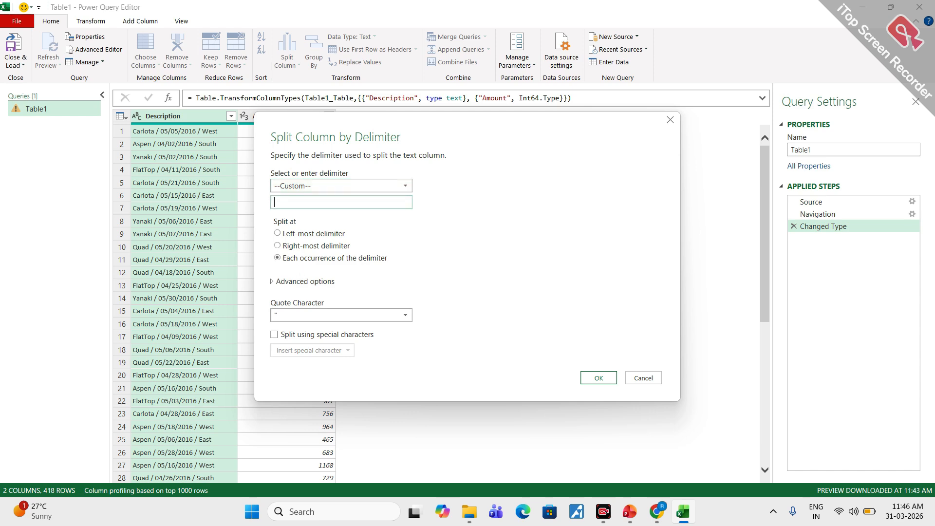
{"action": "type", "text": "/"}
{"action": "left_click", "coordinate": [278, 234]}
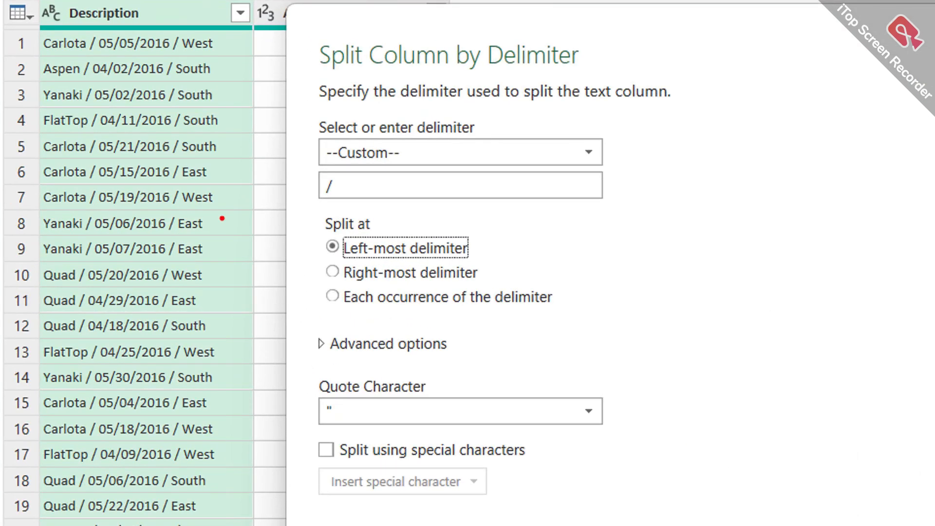
- Mark the left-most option and the first row's first slash with red arrows both ways, and apply the Description split
{"action": "mouse_move", "coordinate": [348, 234]}
{"action": "left_mouse_down"}
{"action": "mouse_move", "coordinate": [326, 234]}
{"action": "mouse_move", "coordinate": [358, 238]}
{"action": "mouse_move", "coordinate": [341, 227]}
{"action": "left_mouse_up"}
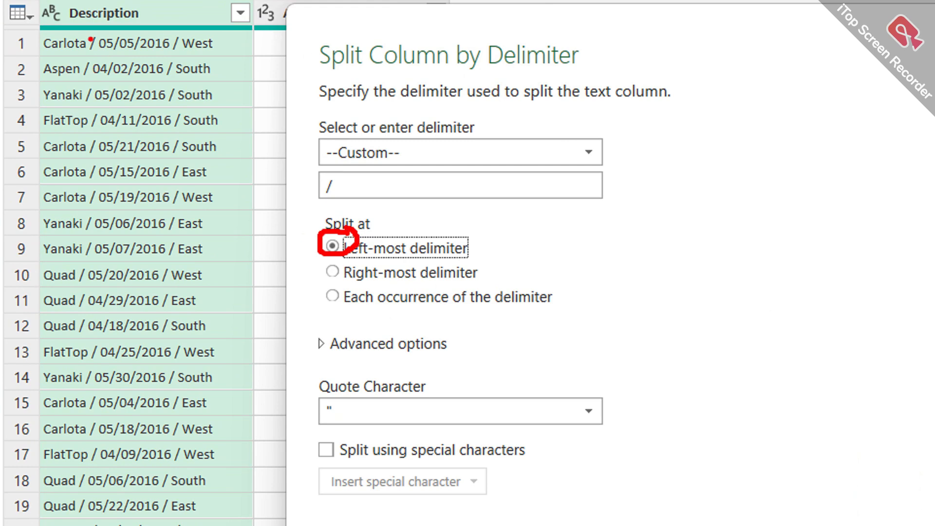
{"action": "mouse_move", "coordinate": [90, 39]}
{"action": "left_mouse_down"}
{"action": "mouse_move", "coordinate": [84, 34]}
{"action": "mouse_move", "coordinate": [100, 49]}
{"action": "mouse_move", "coordinate": [45, 53]}
{"action": "mouse_move", "coordinate": [58, 68]}
{"action": "left_mouse_up"}
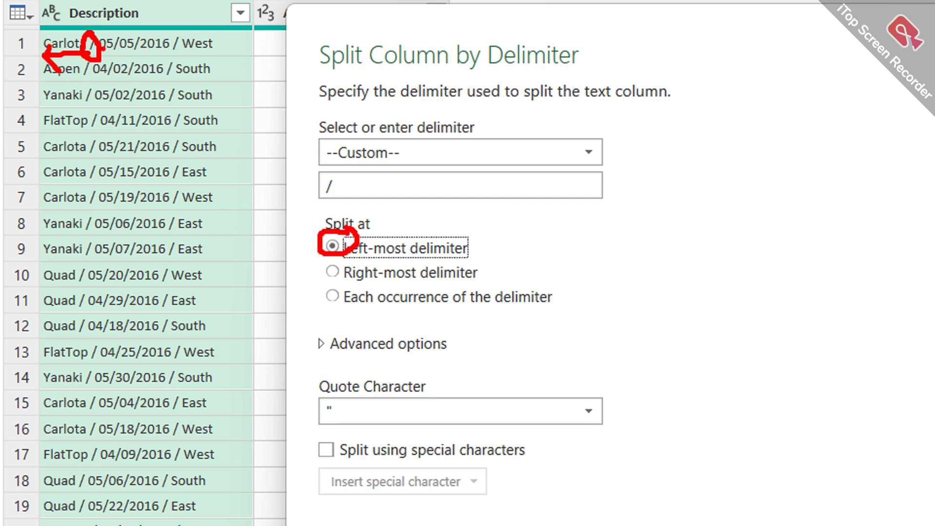
{"action": "mouse_move", "coordinate": [103, 48]}
{"action": "left_mouse_down"}
{"action": "mouse_move", "coordinate": [190, 47]}
{"action": "mouse_move", "coordinate": [176, 61]}
{"action": "left_mouse_up"}
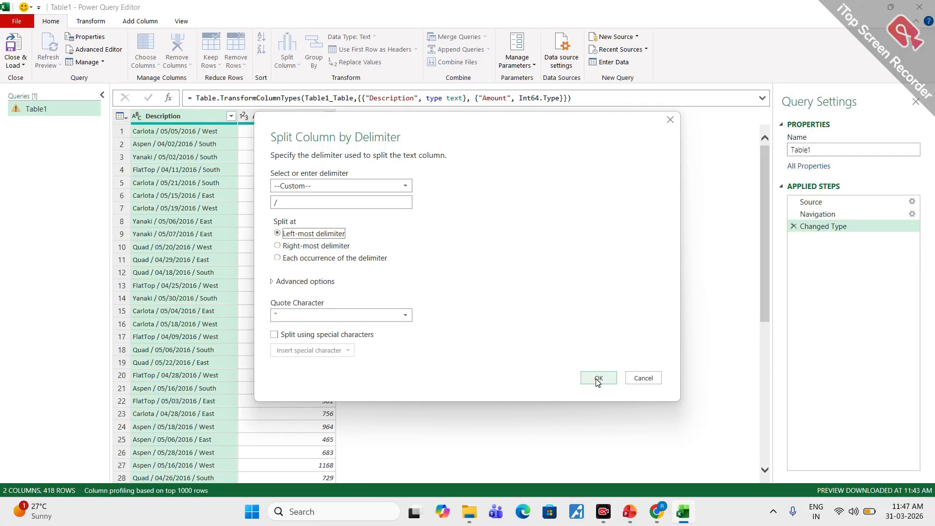
{"action": "left_click", "coordinate": [598, 379]}
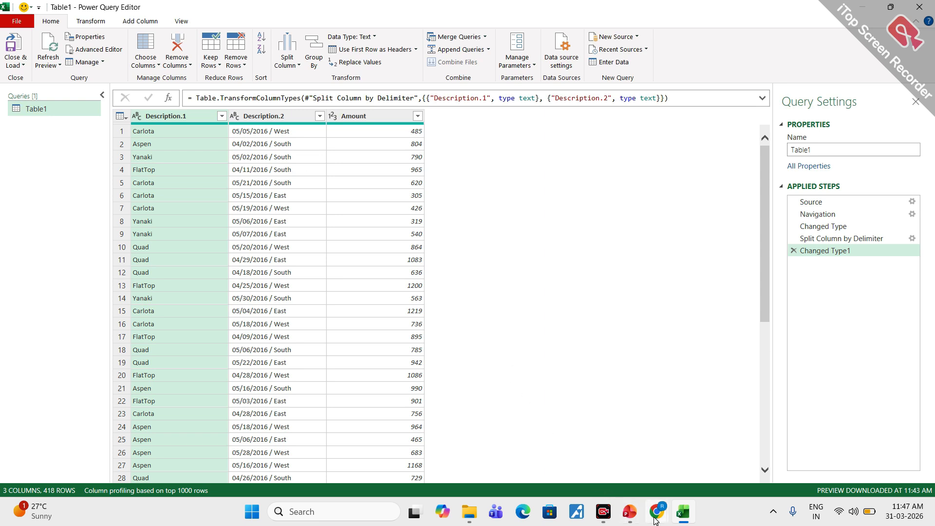
- Switch to the Google Meet call in Chrome to check it, and return to the Power Query Editor
{"action": "mouse_move", "coordinate": [656, 517]}
{"action": "left_click", "coordinate": [630, 474]}
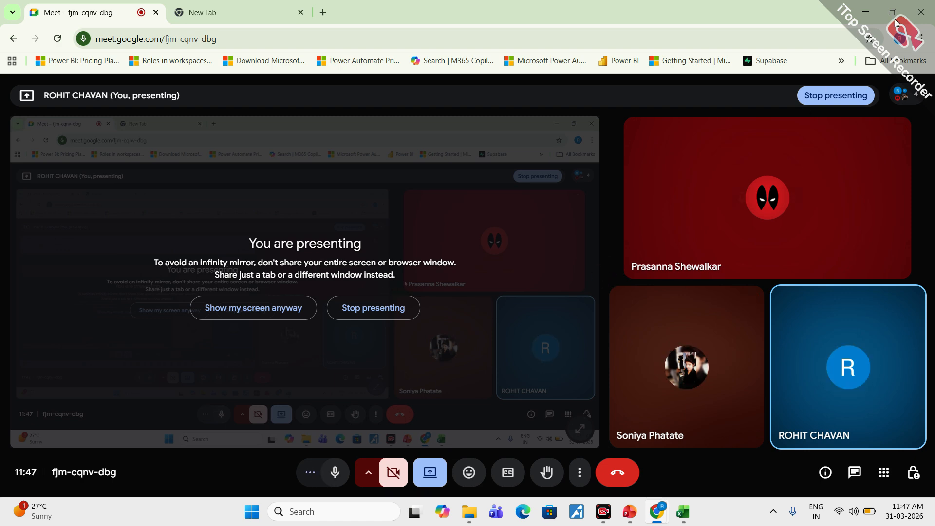
{"action": "left_click", "coordinate": [865, 11]}
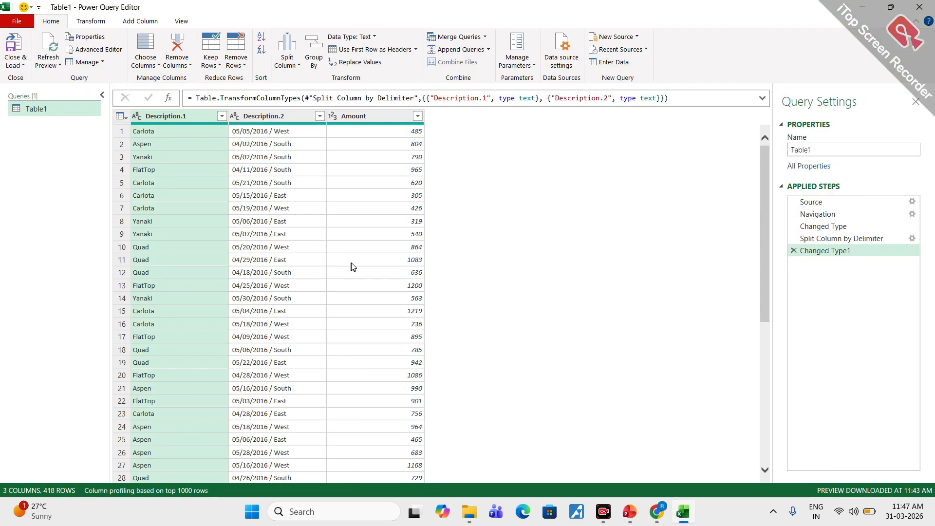
- Set up a delimiter split of the Description.2 column with a custom "/" at the right-most delimiter
{"action": "left_click", "coordinate": [259, 117]}
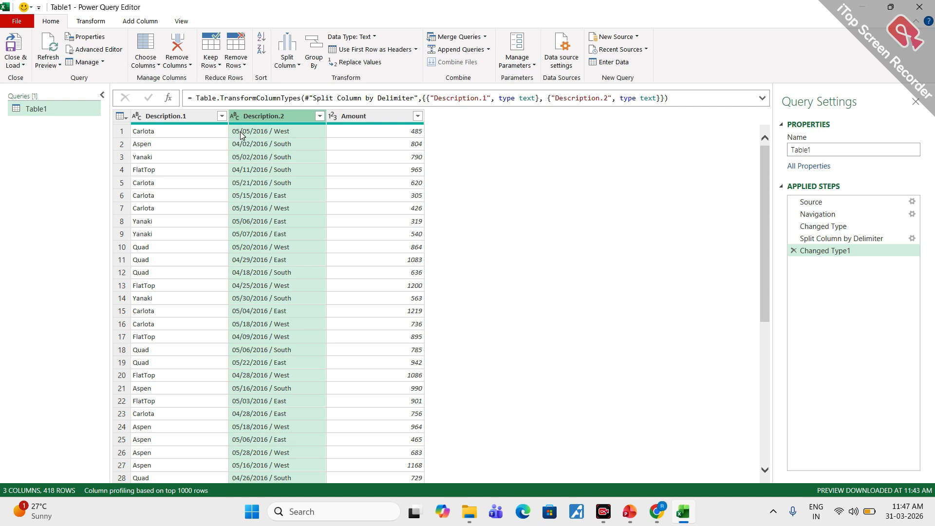
{"action": "left_click", "coordinate": [296, 69]}
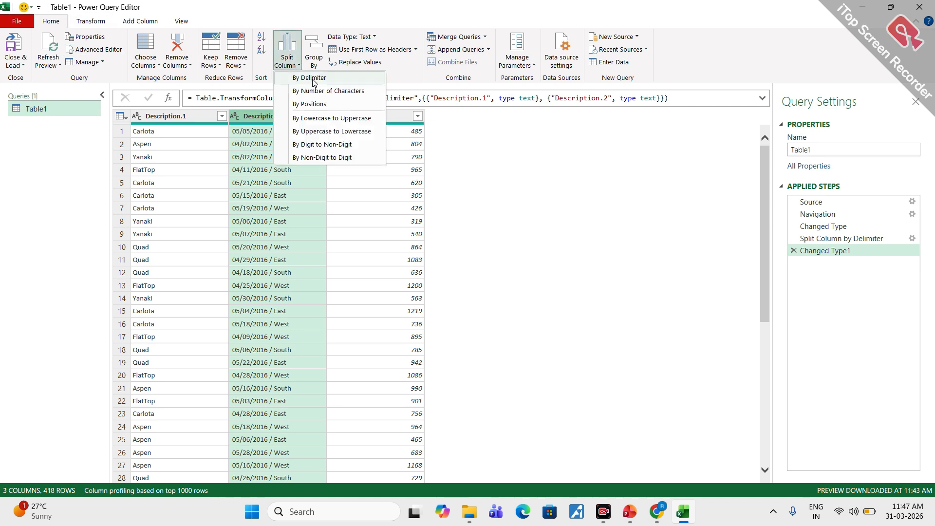
{"action": "left_click", "coordinate": [312, 79]}
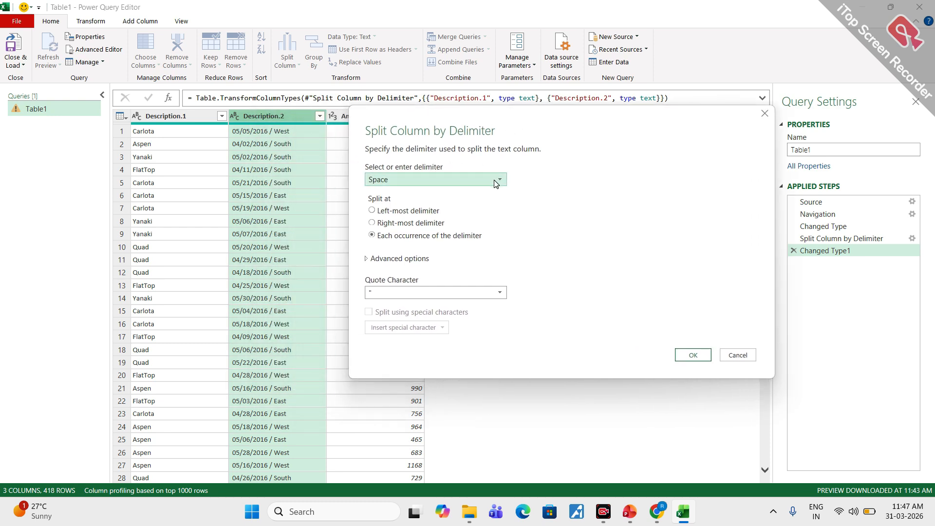
{"action": "left_click", "coordinate": [496, 180]}
{"action": "left_click", "coordinate": [387, 263]}
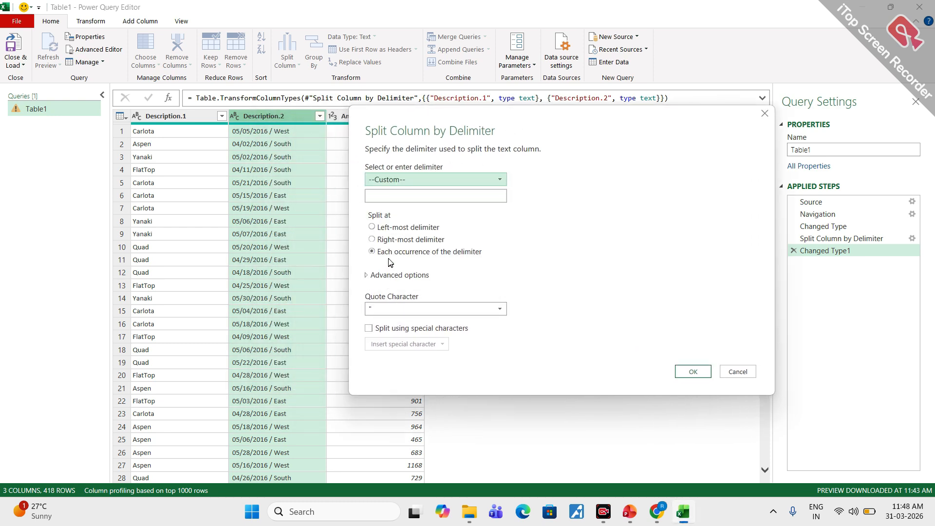
{"action": "left_click", "coordinate": [382, 196]}
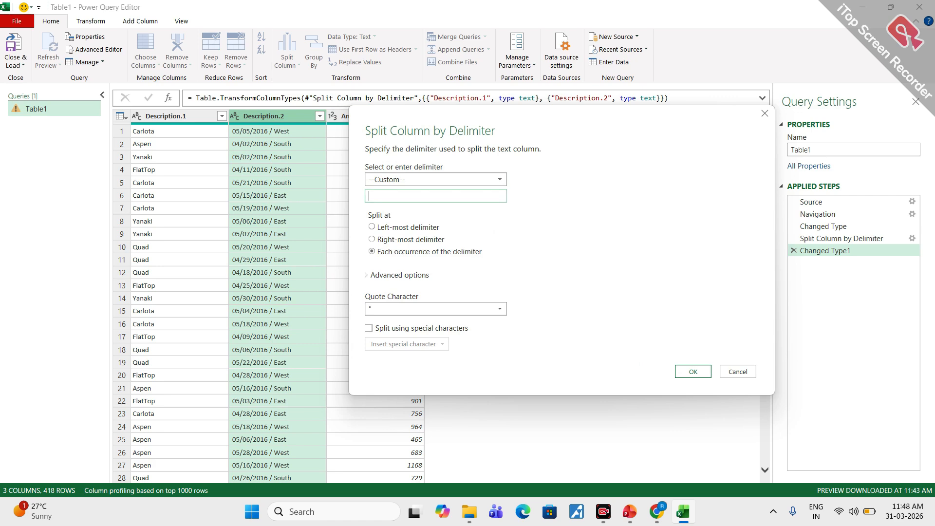
{"action": "left_click", "coordinate": [373, 240]}
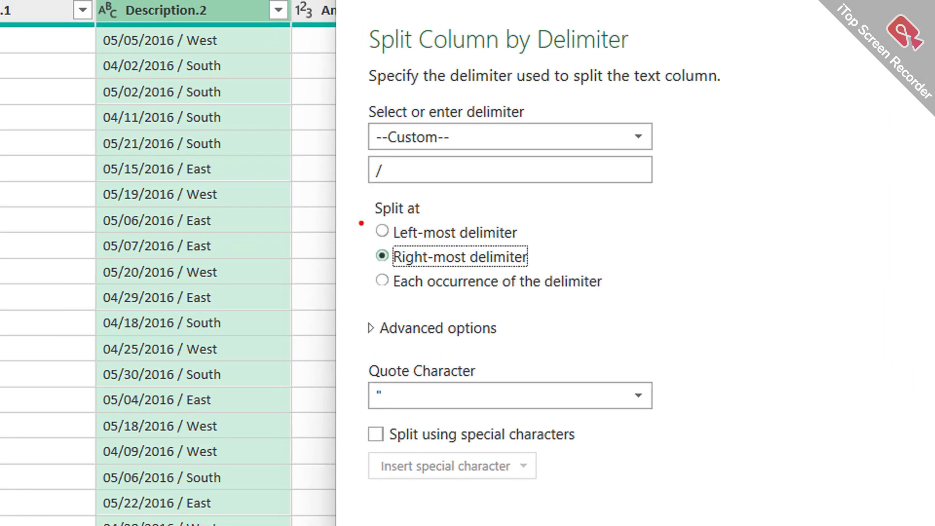
- Mark the right-most option and the first row's last slash with red arrows both ways, and apply the Description.2 split
{"action": "mouse_move", "coordinate": [390, 247]}
{"action": "left_mouse_down"}
{"action": "mouse_move", "coordinate": [372, 255]}
{"action": "mouse_move", "coordinate": [395, 245]}
{"action": "left_mouse_up"}
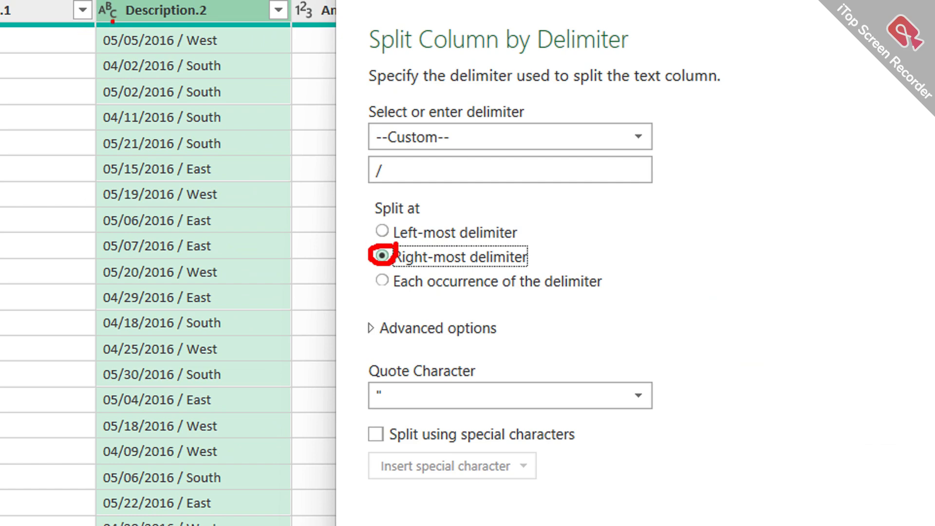
{"action": "mouse_move", "coordinate": [187, 27]}
{"action": "left_mouse_down"}
{"action": "mouse_move", "coordinate": [170, 31]}
{"action": "mouse_move", "coordinate": [186, 25]}
{"action": "mouse_move", "coordinate": [229, 42]}
{"action": "mouse_move", "coordinate": [232, 55]}
{"action": "left_mouse_up"}
{"action": "mouse_move", "coordinate": [171, 43]}
{"action": "left_mouse_down"}
{"action": "mouse_move", "coordinate": [117, 46]}
{"action": "mouse_move", "coordinate": [142, 57]}
{"action": "left_mouse_up"}
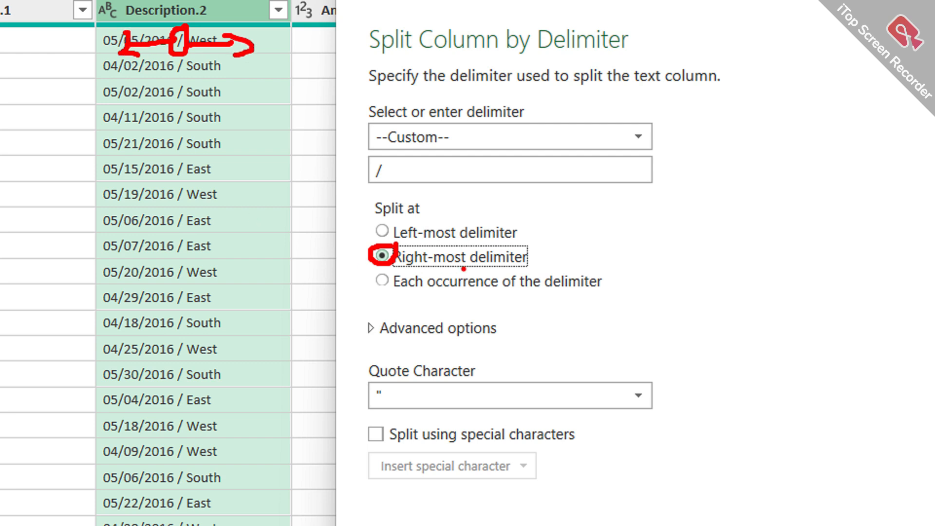
{"action": "left_click_drag", "start_coordinate": [438, 271], "coordinate": [510, 272]}
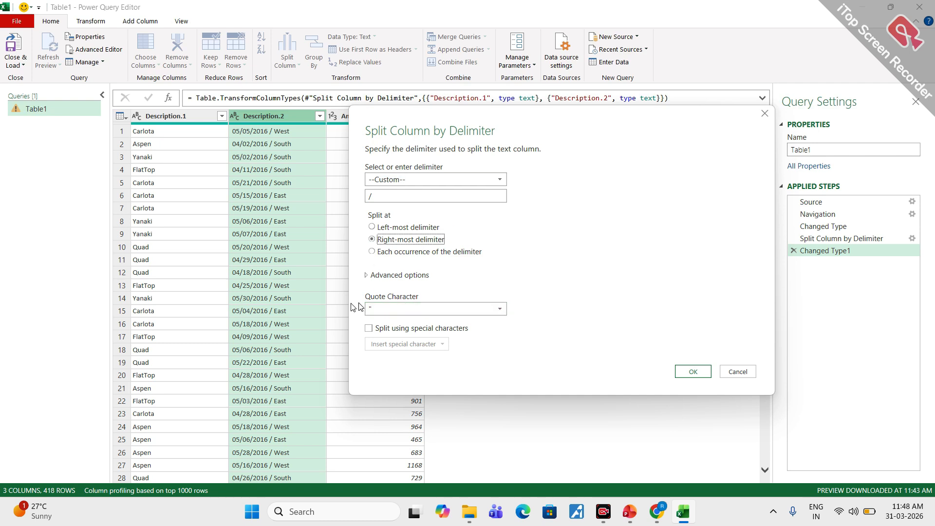
{"action": "left_click", "coordinate": [691, 372]}
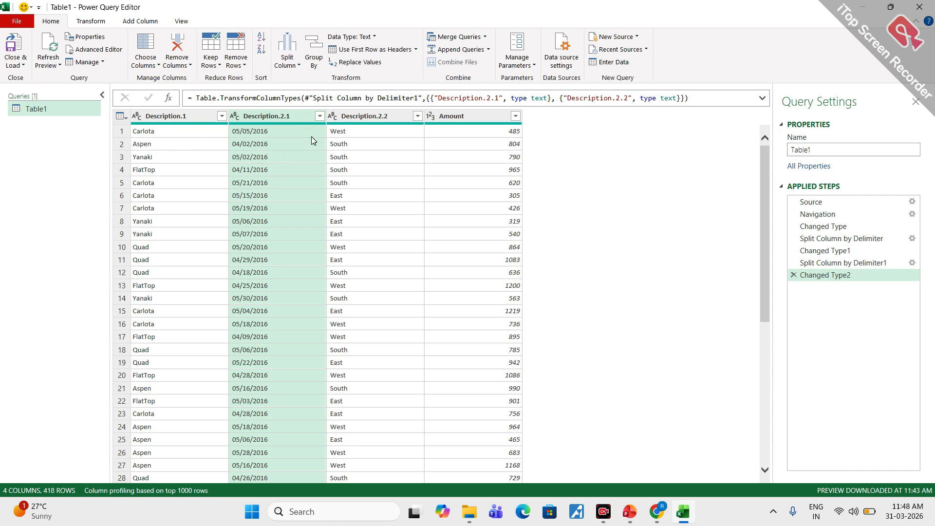
- Trim the text in the Description.1, Description.2.1 and Description.2.2 columns together
{"action": "left_click", "coordinate": [181, 120]}
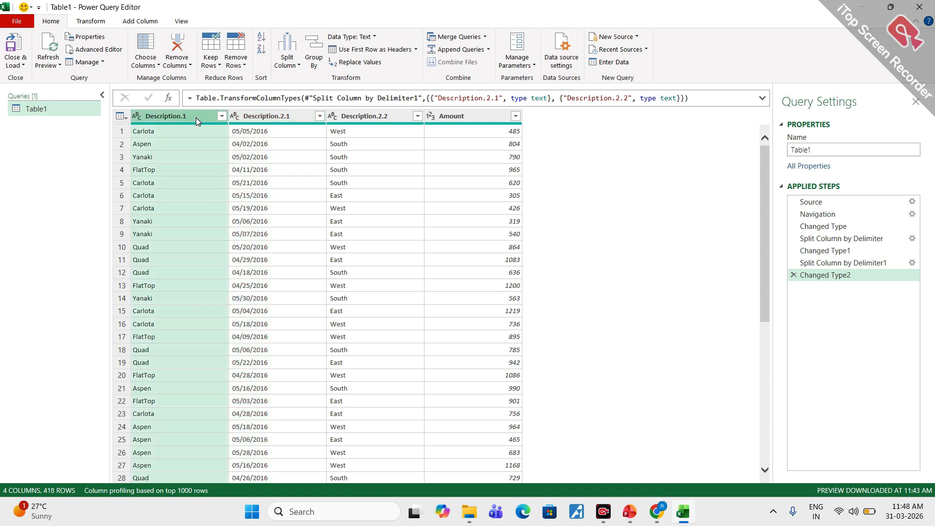
{"action": "left_click", "coordinate": [281, 119], "text": "ctrl"}
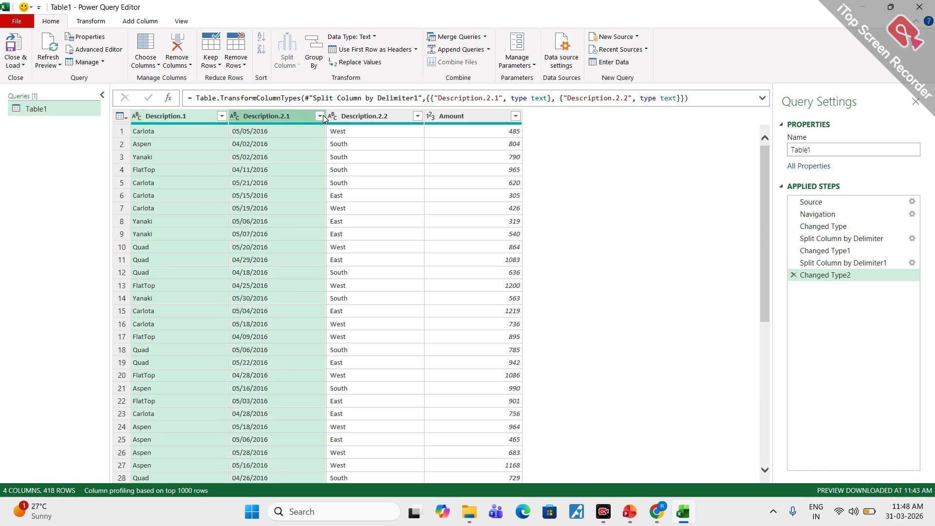
{"action": "left_click", "coordinate": [358, 116], "text": "ctrl"}
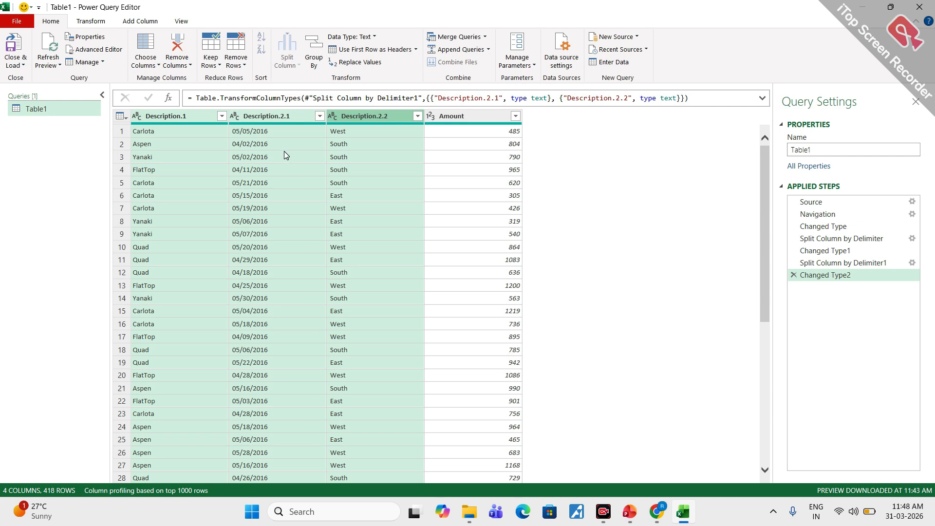
{"action": "left_click", "coordinate": [80, 22]}
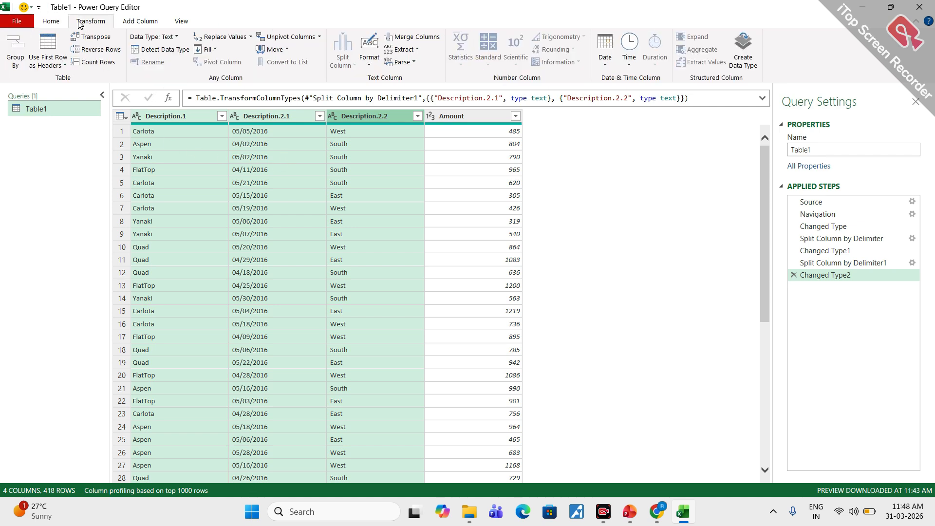
{"action": "left_click", "coordinate": [369, 55]}
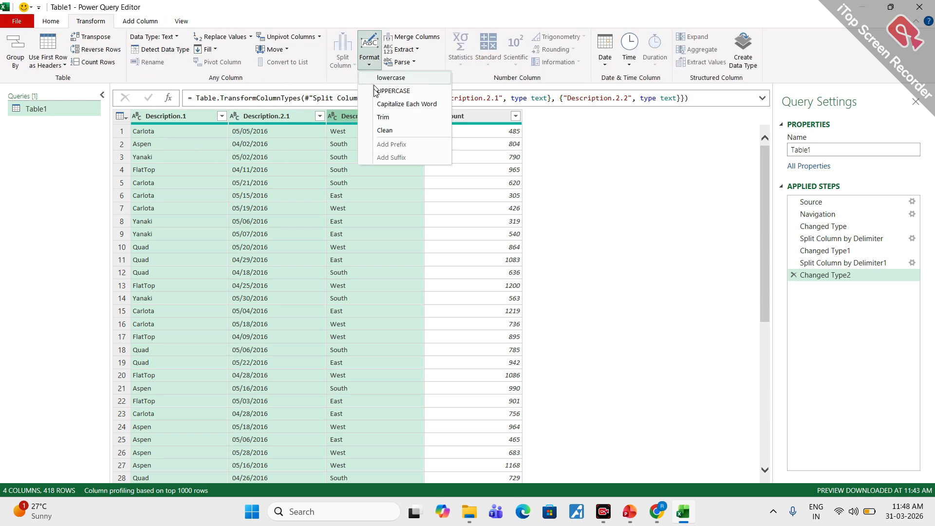
{"action": "left_click", "coordinate": [384, 117]}
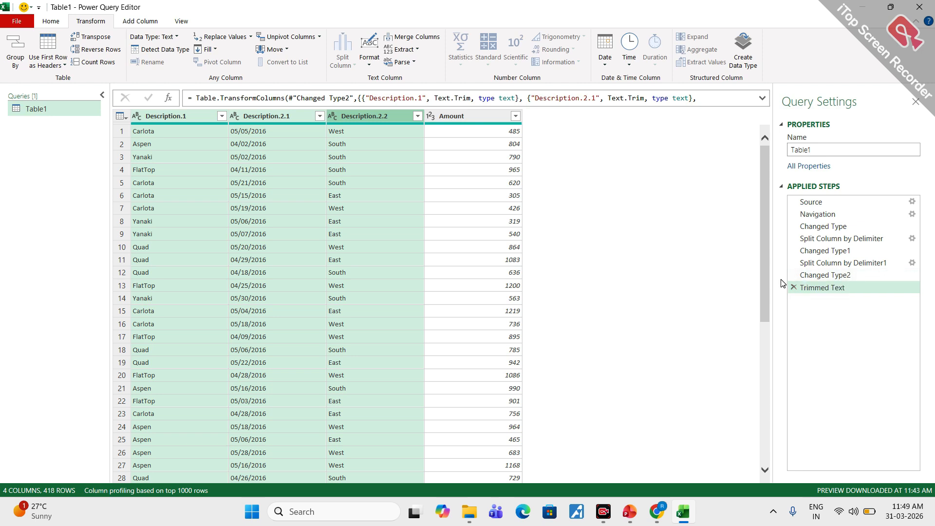
- Circle the Applied Steps list in red and clear the mark
{"action": "mouse_move", "coordinate": [840, 165]}
{"action": "left_mouse_down"}
{"action": "mouse_move", "coordinate": [801, 171]}
{"action": "mouse_move", "coordinate": [818, 311]}
{"action": "mouse_move", "coordinate": [848, 187]}
{"action": "left_mouse_up"}
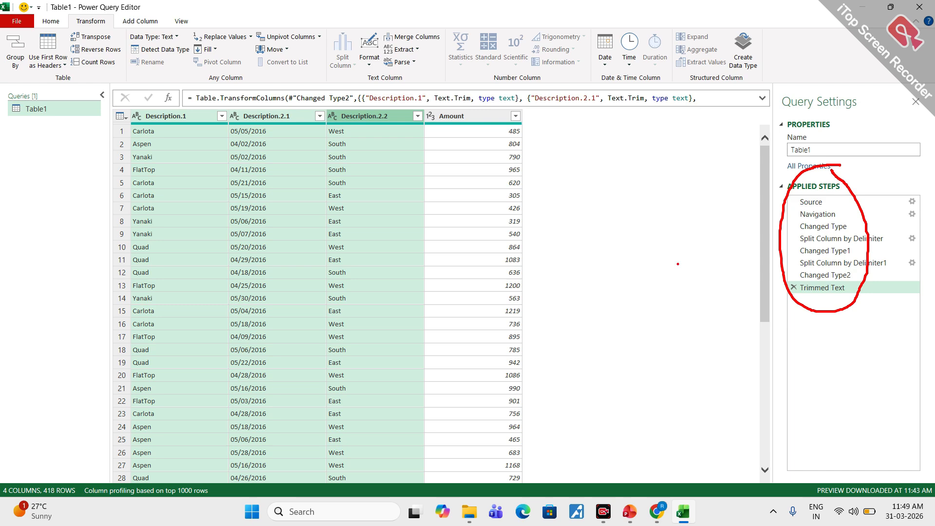
{"action": "key", "text": "Escape"}
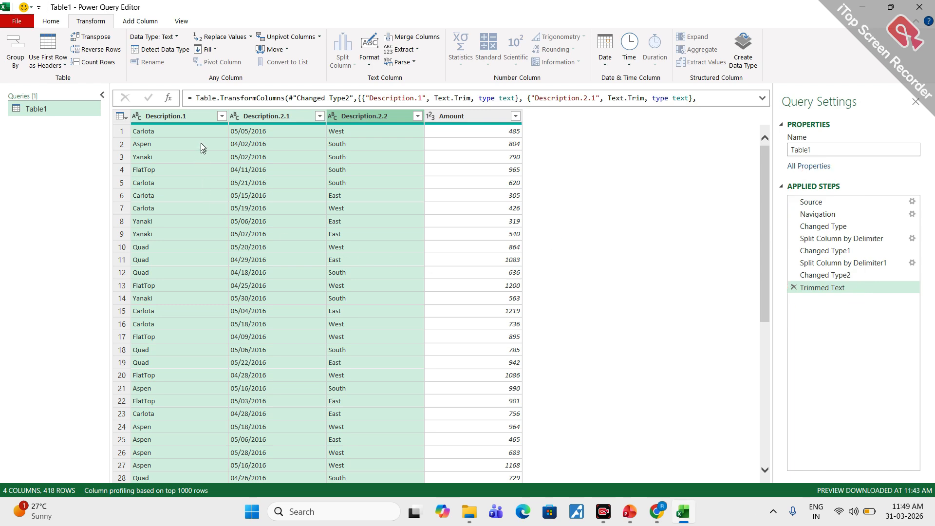
- Rename the Description.1 column as Product
{"action": "left_click", "coordinate": [173, 117]}
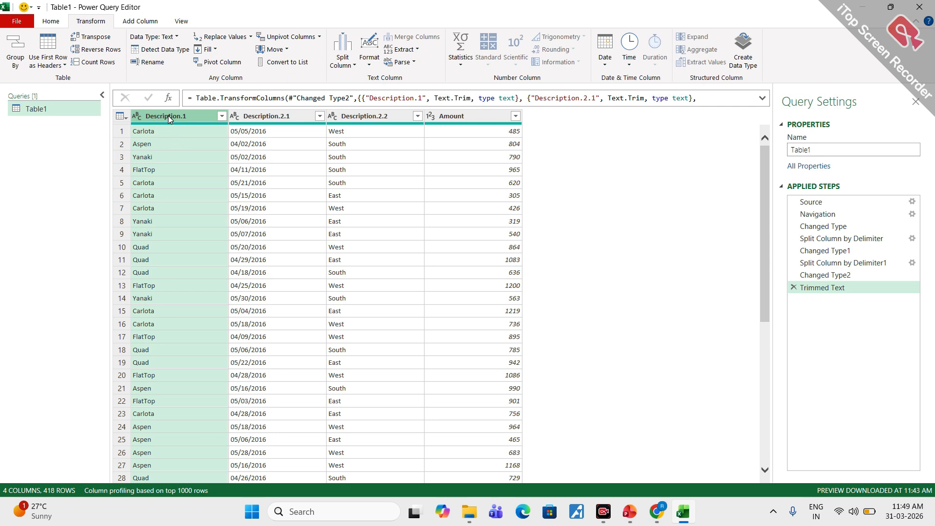
{"action": "double_click", "coordinate": [162, 116]}
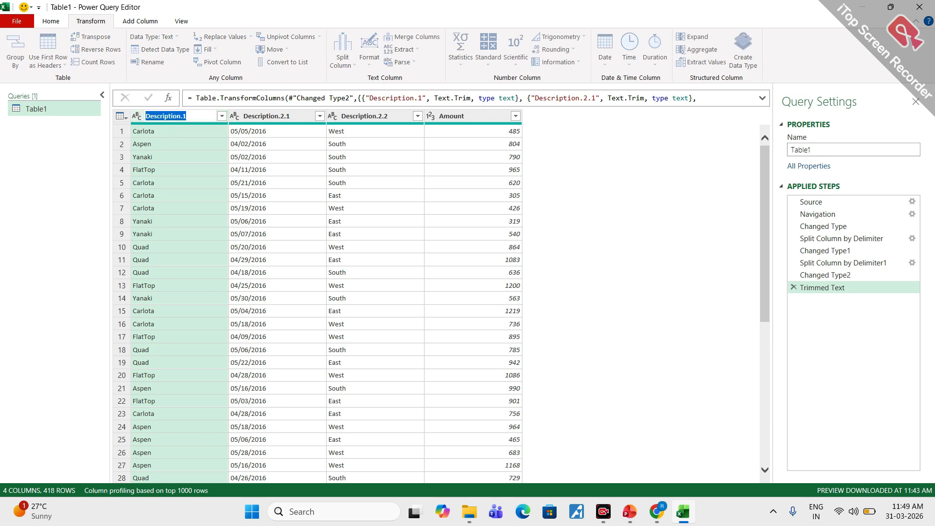
{"action": "type", "text": "Product"}
{"action": "key", "text": "Return"}
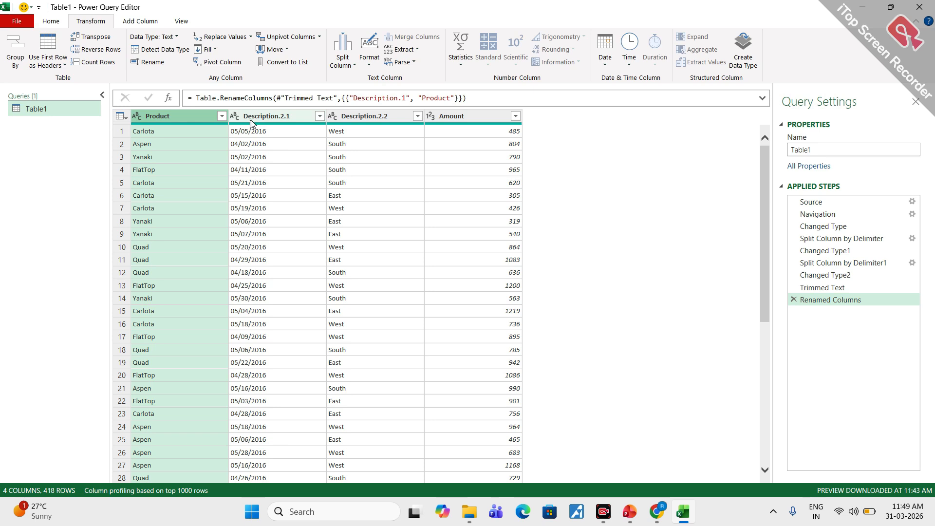
- Rename the Description.2.1 column as Date and the Description.2.2 column as Region
{"action": "left_click", "coordinate": [264, 117]}
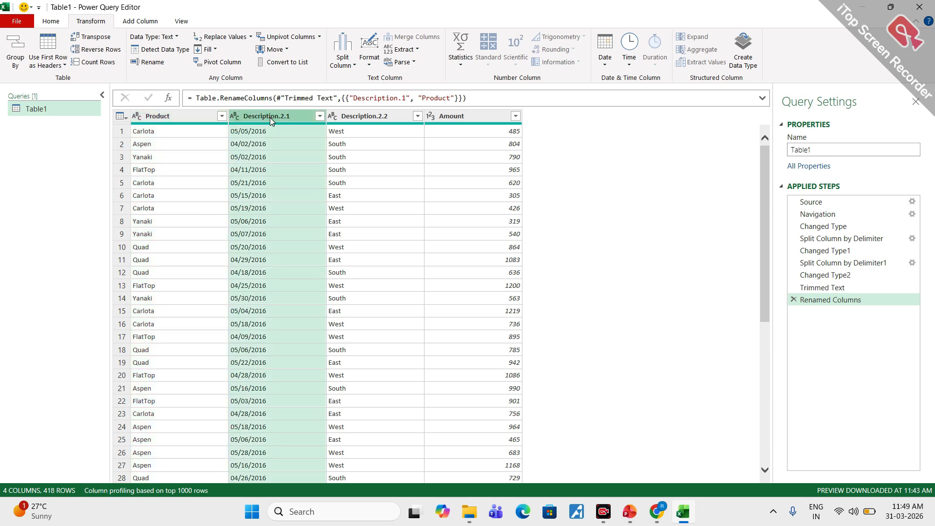
{"action": "double_click", "coordinate": [267, 116]}
{"action": "type", "text": "D"}
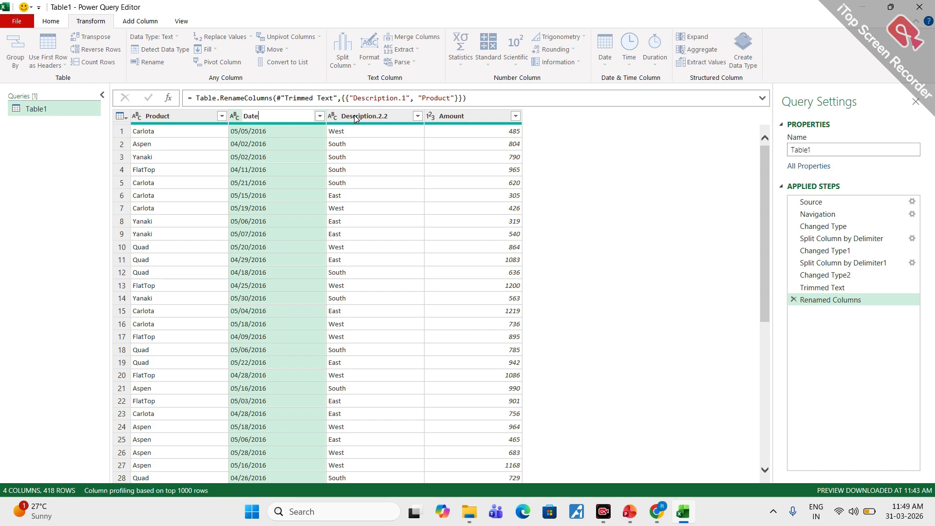
{"action": "type", "text": "ate"}
{"action": "key", "text": "Return"}
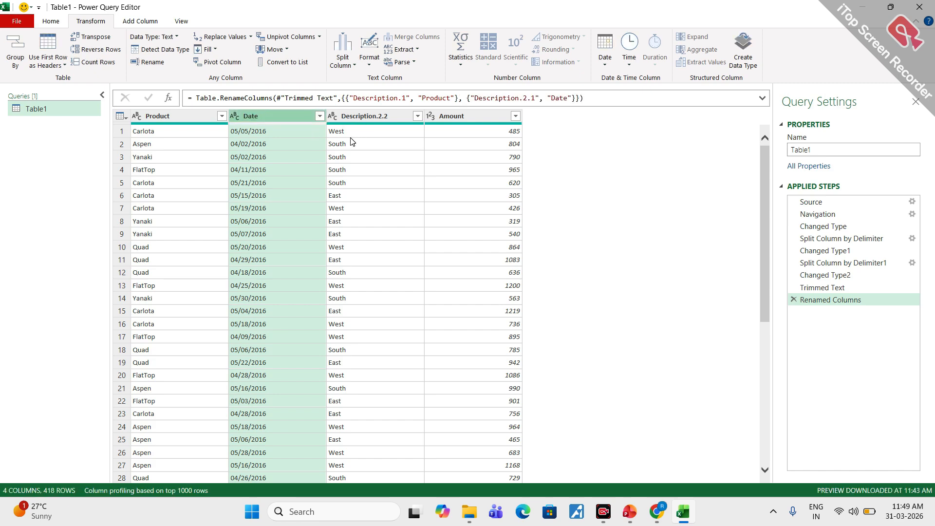
{"action": "double_click", "coordinate": [364, 115]}
{"action": "type", "text": "R"}
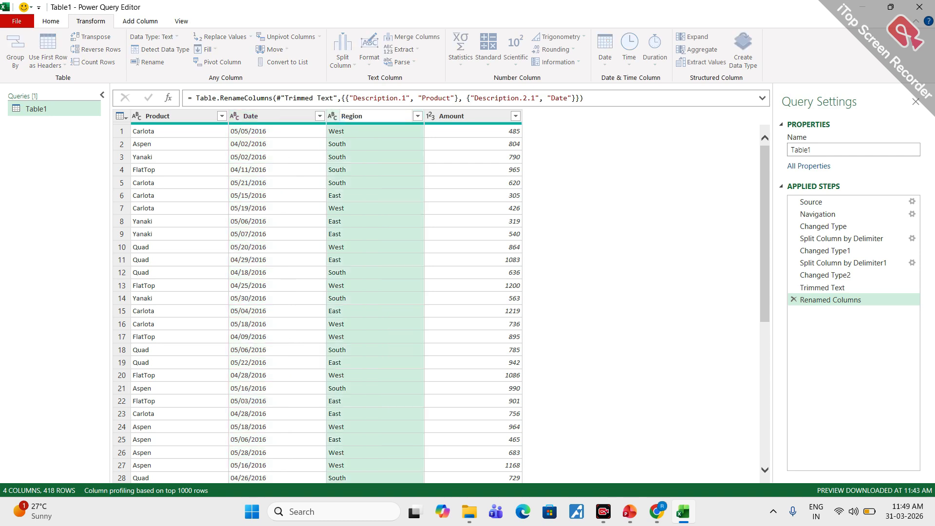
{"action": "type", "text": "egion"}
{"action": "key", "text": "Return"}
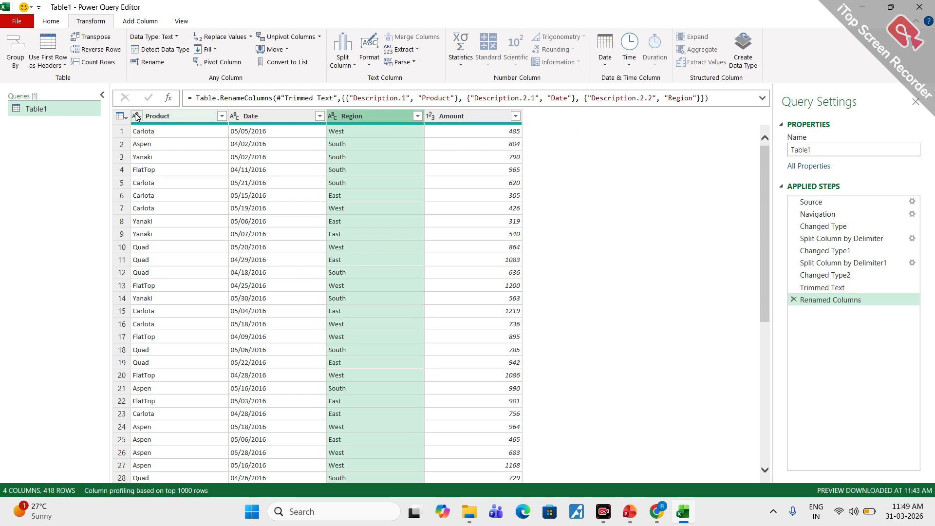
- Try to convert the Date column from text to the Date data type, and delete the added type-change step
{"action": "left_click", "coordinate": [250, 117]}
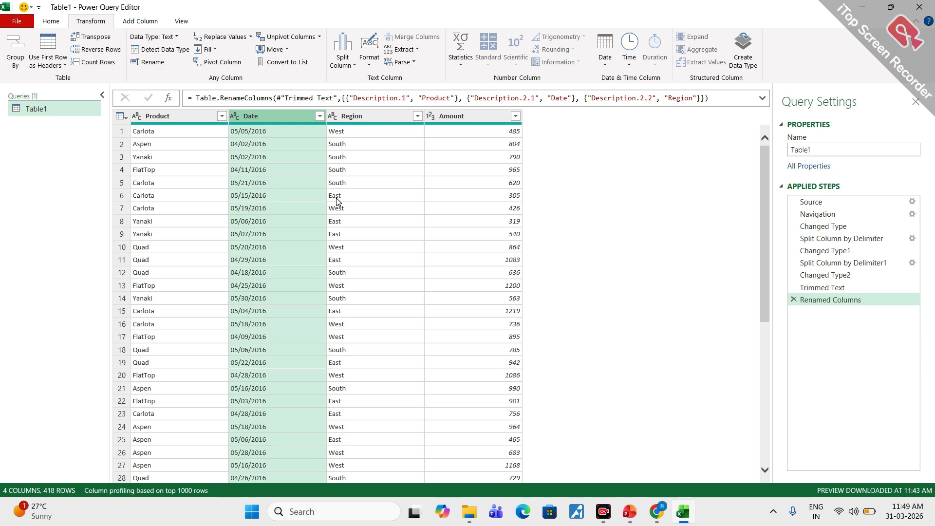
{"action": "left_click", "coordinate": [235, 116]}
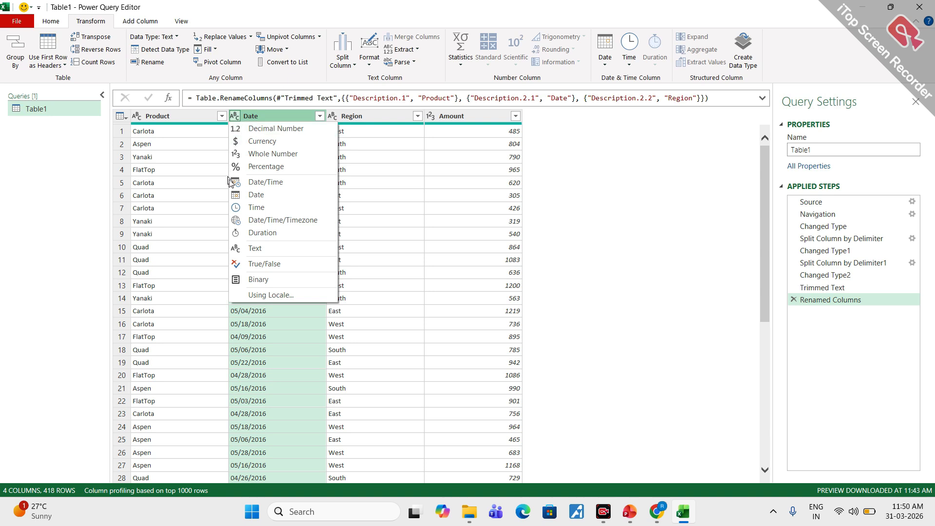
{"action": "left_click", "coordinate": [253, 195]}
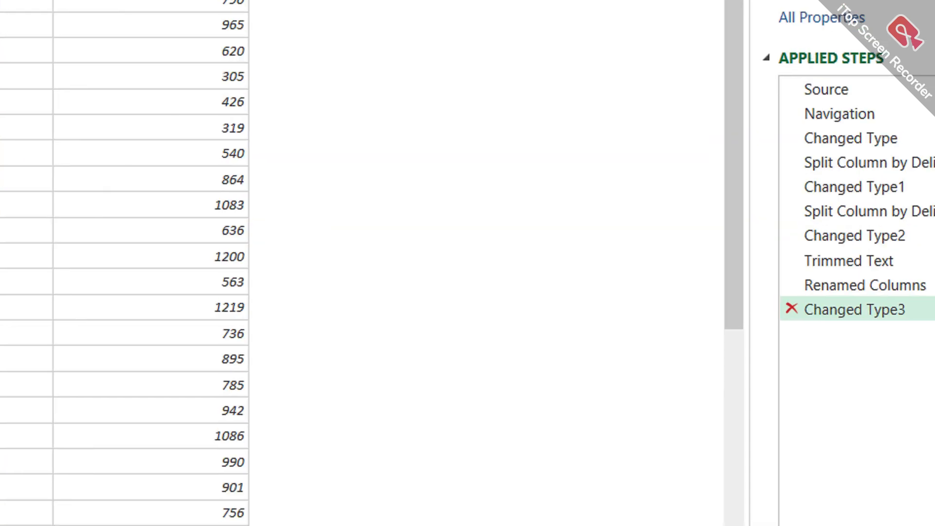
{"action": "left_click", "coordinate": [808, 319]}
{"action": "mouse_move", "coordinate": [684, 299]}
{"action": "left_mouse_down"}
{"action": "mouse_move", "coordinate": [676, 322]}
{"action": "mouse_move", "coordinate": [680, 294]}
{"action": "left_mouse_up"}
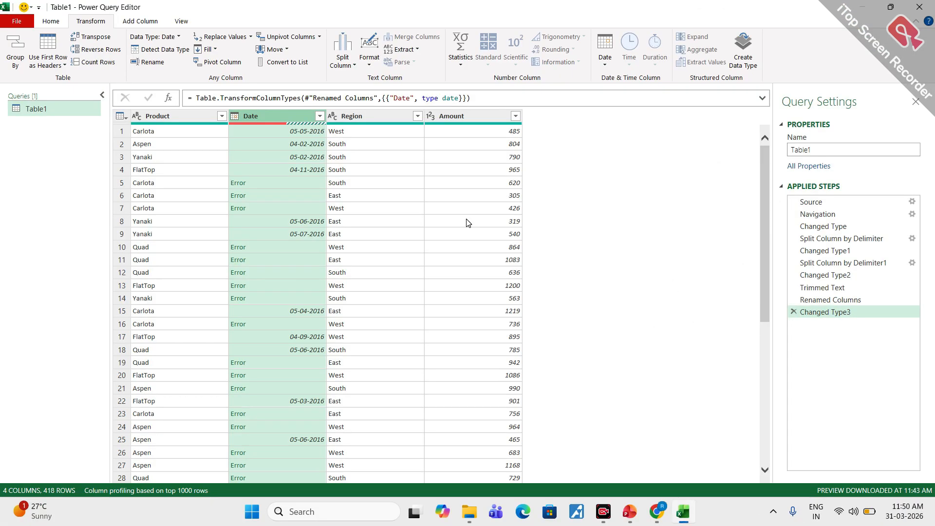
{"action": "left_click", "coordinate": [793, 313]}
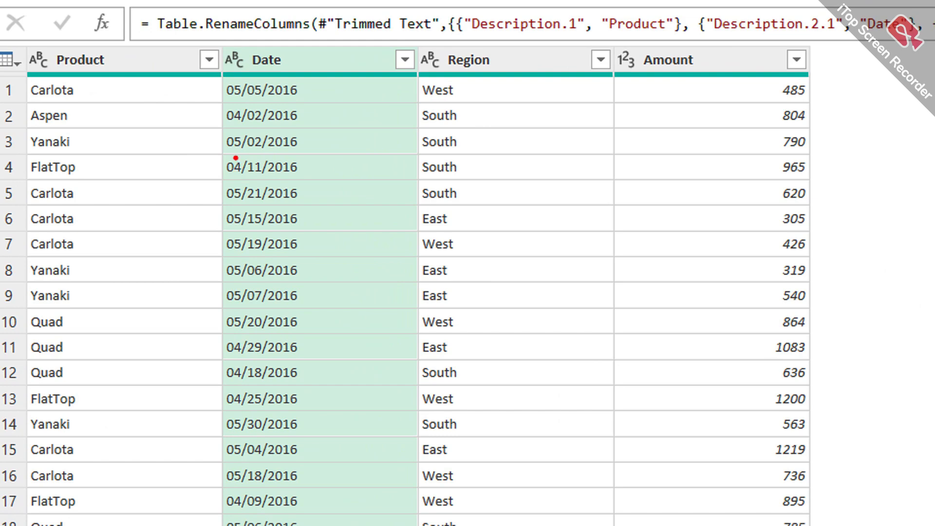
- Mark a month-first date in the Date column and the system clock's date in red for comparison, and clear the marks
{"action": "left_click_drag", "start_coordinate": [235, 158], "coordinate": [297, 175]}
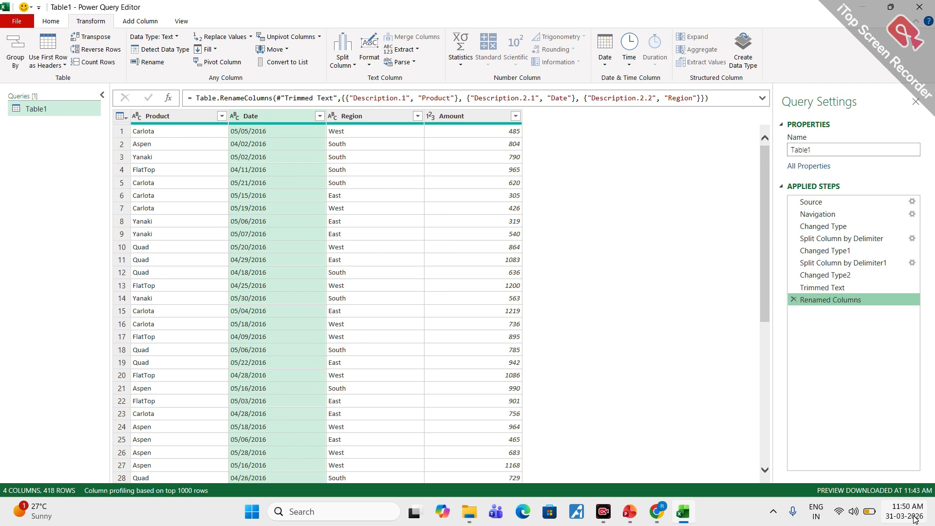
{"action": "mouse_move", "coordinate": [914, 517]}
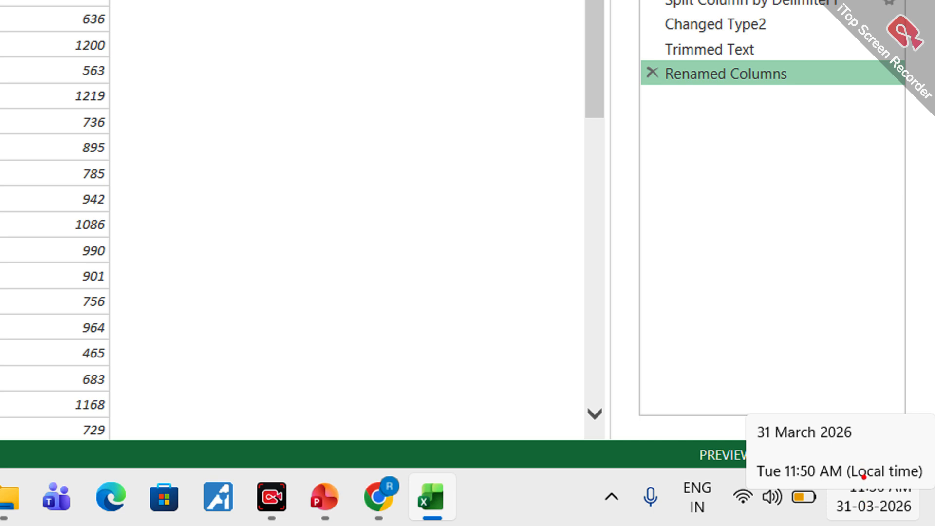
{"action": "mouse_move", "coordinate": [874, 480]}
{"action": "left_mouse_down"}
{"action": "mouse_move", "coordinate": [816, 506]}
{"action": "mouse_move", "coordinate": [928, 482]}
{"action": "mouse_move", "coordinate": [865, 477]}
{"action": "left_mouse_up"}
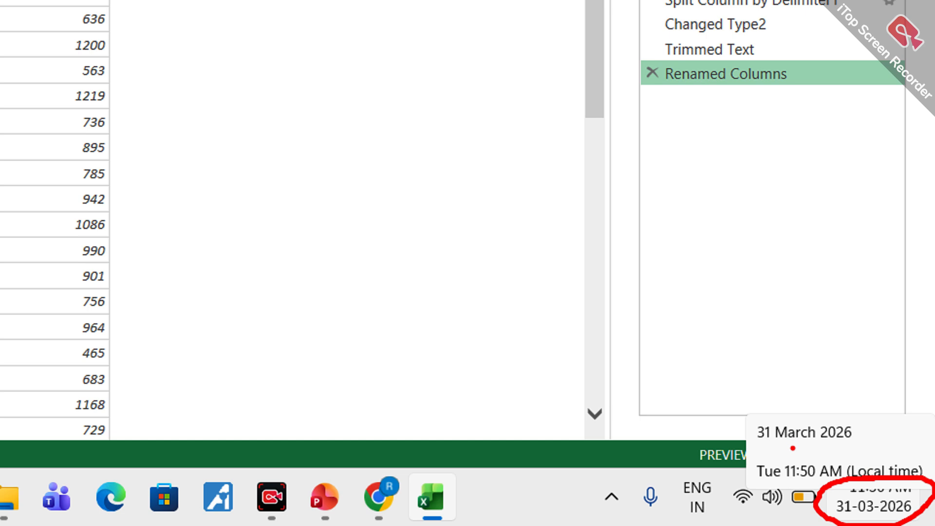
{"action": "left_click_drag", "start_coordinate": [780, 443], "coordinate": [856, 440]}
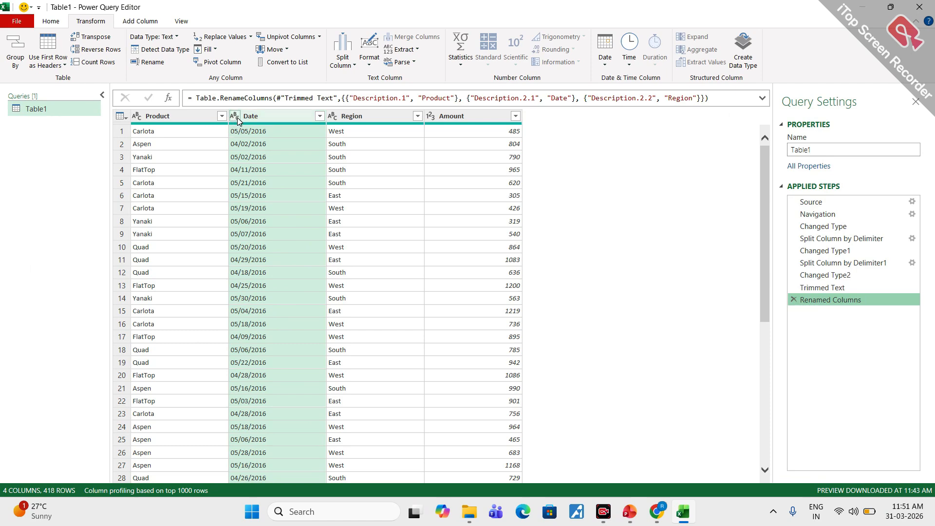
- Set the current workbook's regional locale in Query Options to English (United States)
{"action": "left_click", "coordinate": [16, 23]}
{"action": "mouse_move", "coordinate": [48, 124]}
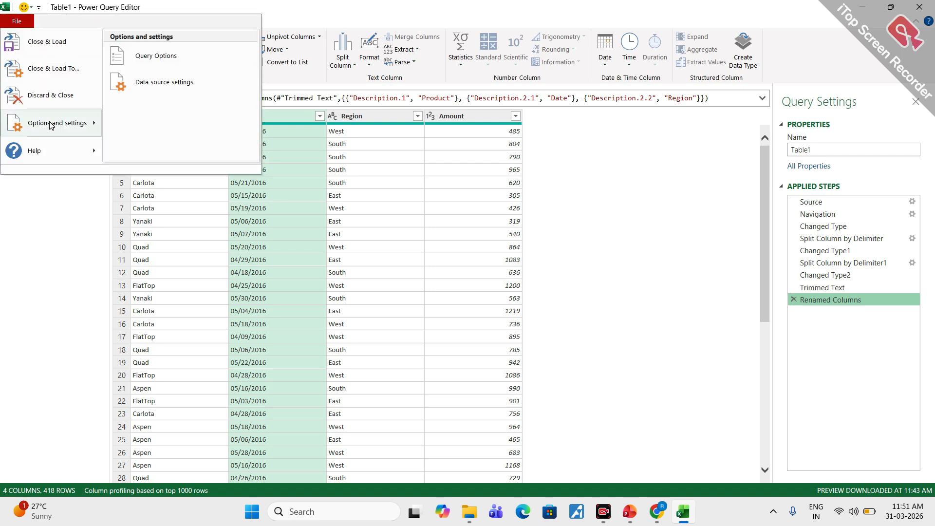
{"action": "left_click", "coordinate": [170, 60]}
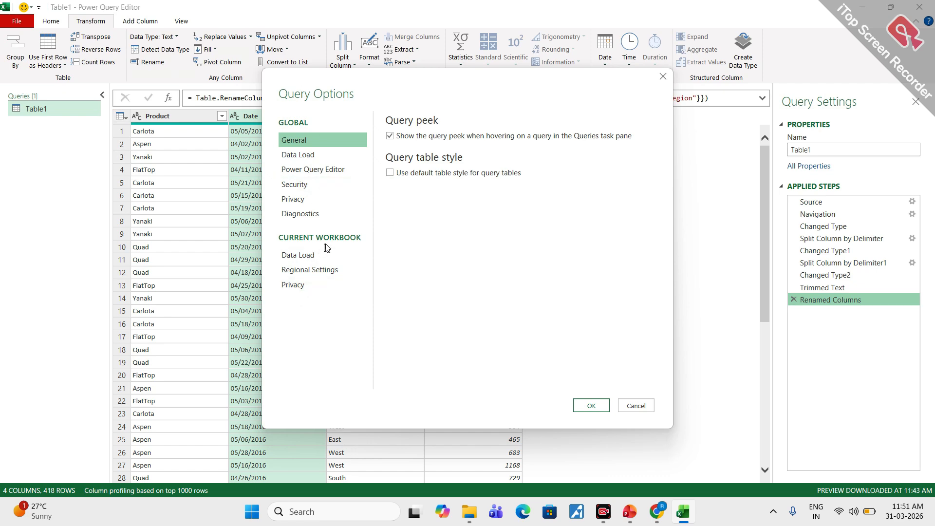
{"action": "left_click", "coordinate": [314, 274]}
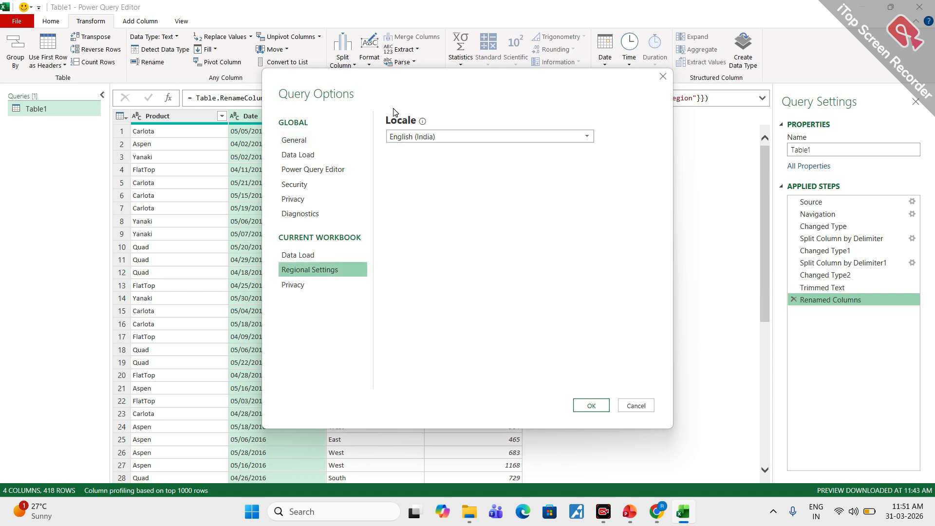
{"action": "left_click", "coordinate": [510, 138]}
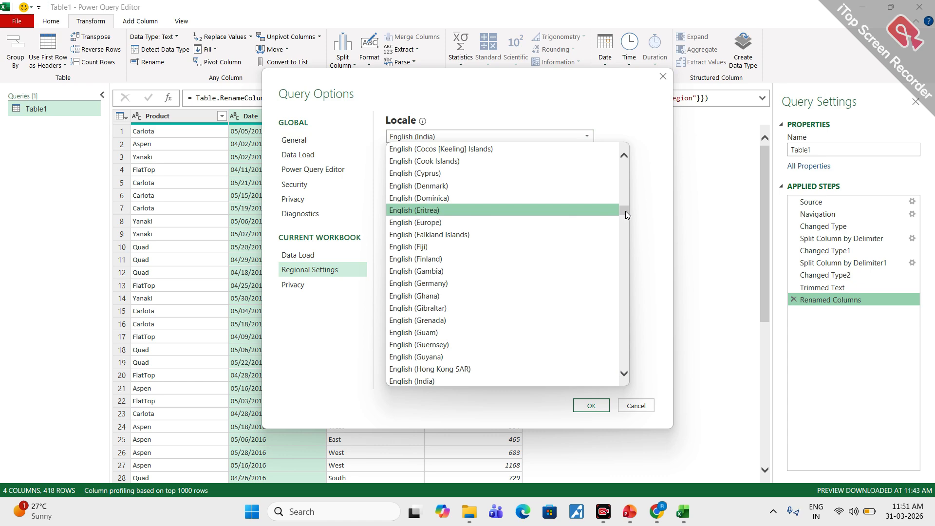
{"action": "mouse_move", "coordinate": [625, 211]}
{"action": "left_mouse_down"}
{"action": "mouse_move", "coordinate": [625, 254]}
{"action": "mouse_move", "coordinate": [620, 220]}
{"action": "left_mouse_up"}
{"action": "scroll", "coordinate": [451, 193], "scroll_direction": "up", "scroll_amount": 3}
{"action": "scroll", "coordinate": [452, 192], "scroll_direction": "up", "scroll_amount": 6}
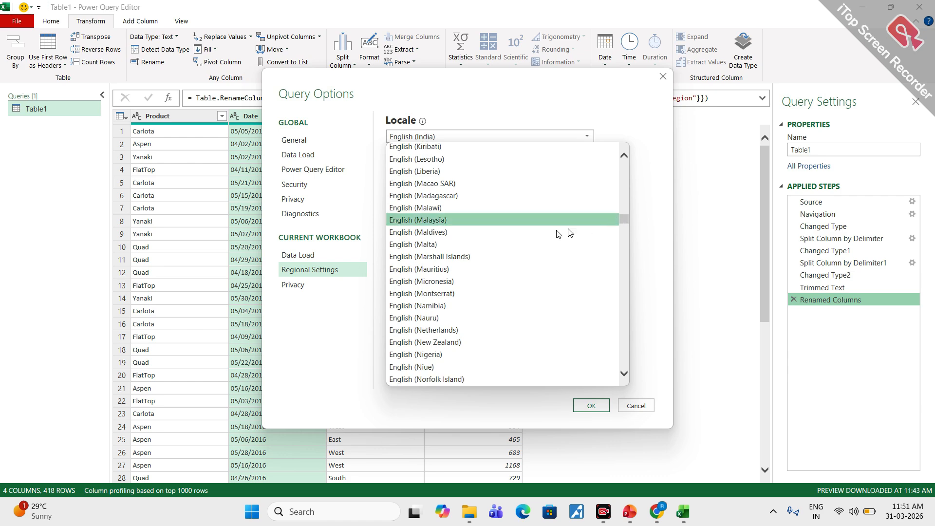
{"action": "scroll", "coordinate": [459, 247], "scroll_direction": "down", "scroll_amount": 8}
{"action": "scroll", "coordinate": [427, 254], "scroll_direction": "down", "scroll_amount": 4}
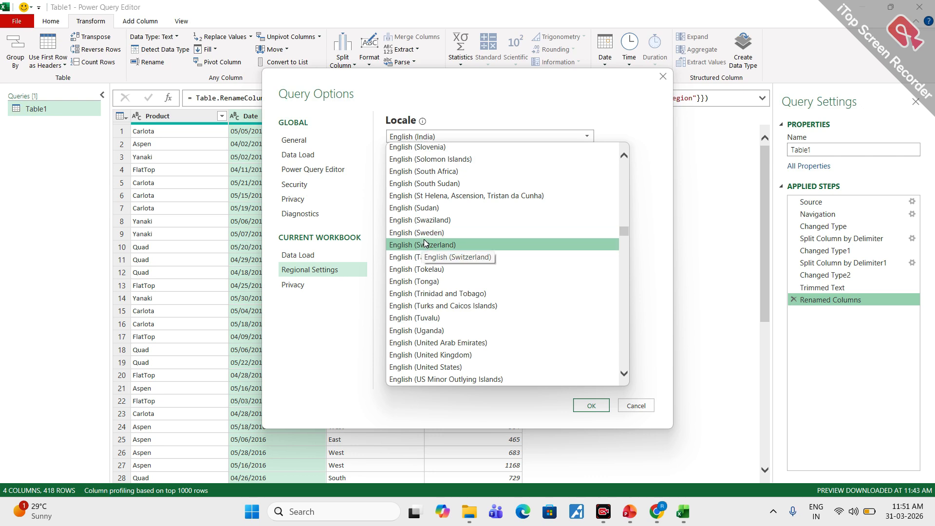
{"action": "scroll", "coordinate": [427, 242], "scroll_direction": "up", "scroll_amount": 4}
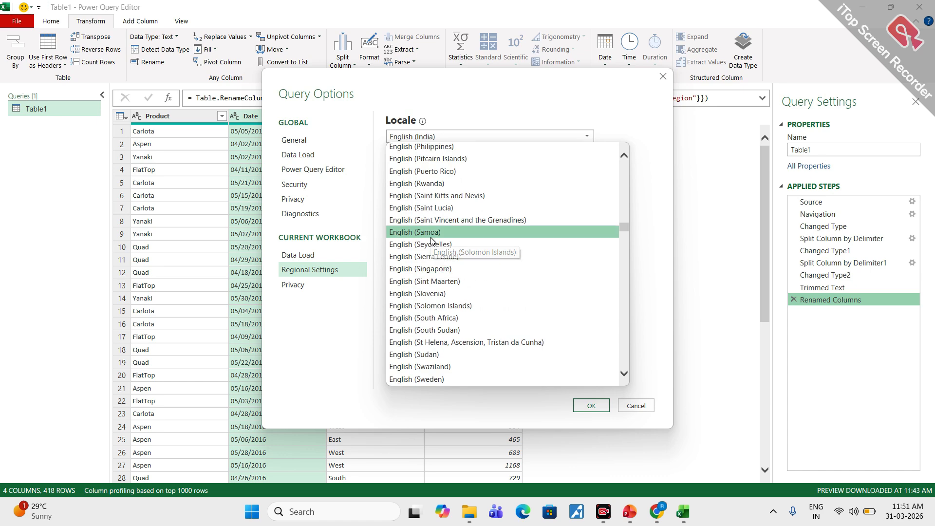
{"action": "scroll", "coordinate": [432, 239], "scroll_direction": "up", "scroll_amount": 4}
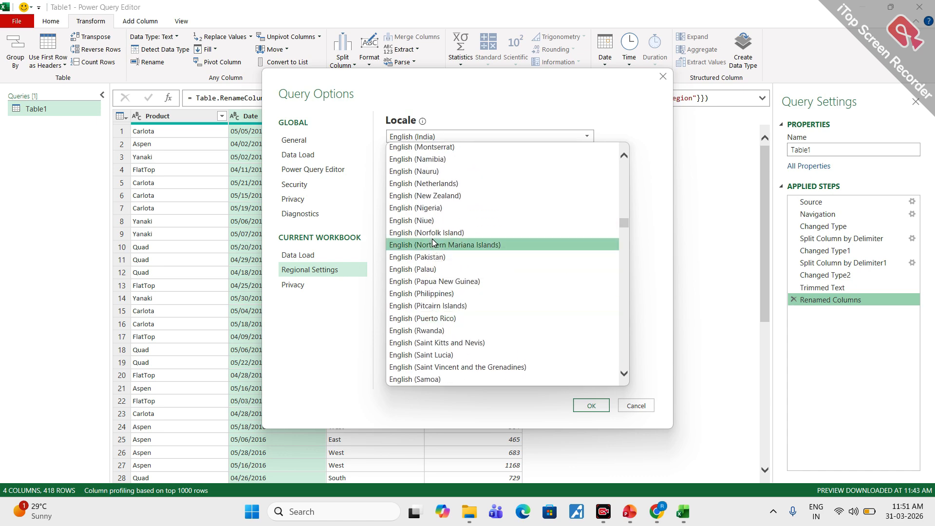
{"action": "scroll", "coordinate": [432, 239], "scroll_direction": "down", "scroll_amount": 2}
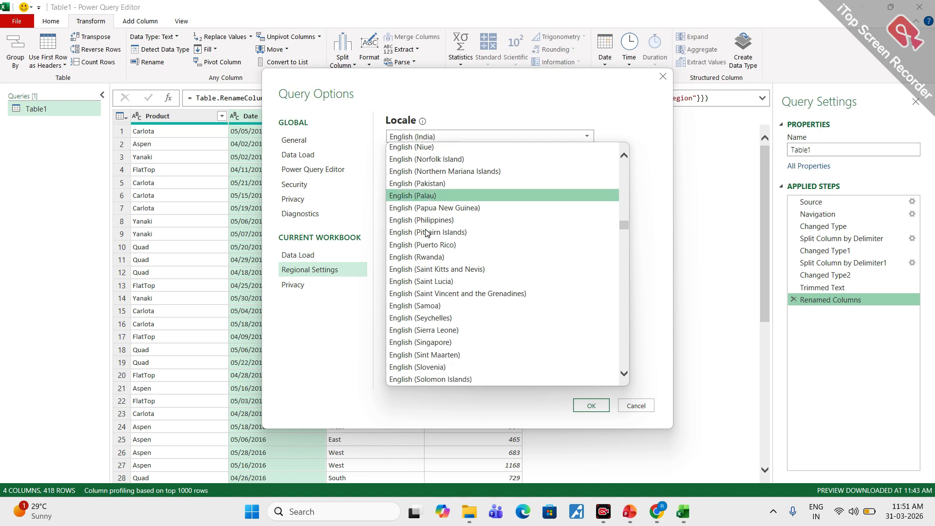
{"action": "scroll", "coordinate": [426, 232], "scroll_direction": "down", "scroll_amount": 8}
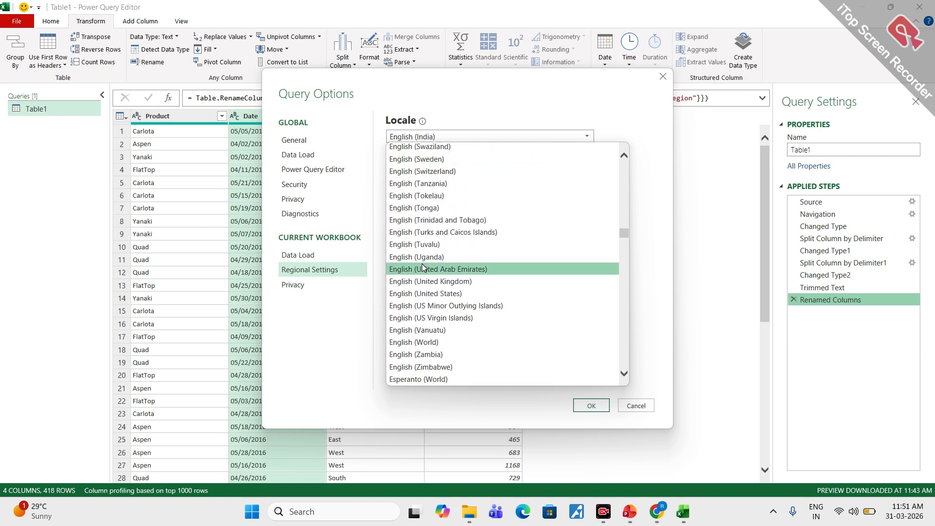
{"action": "key", "text": "Escape"}
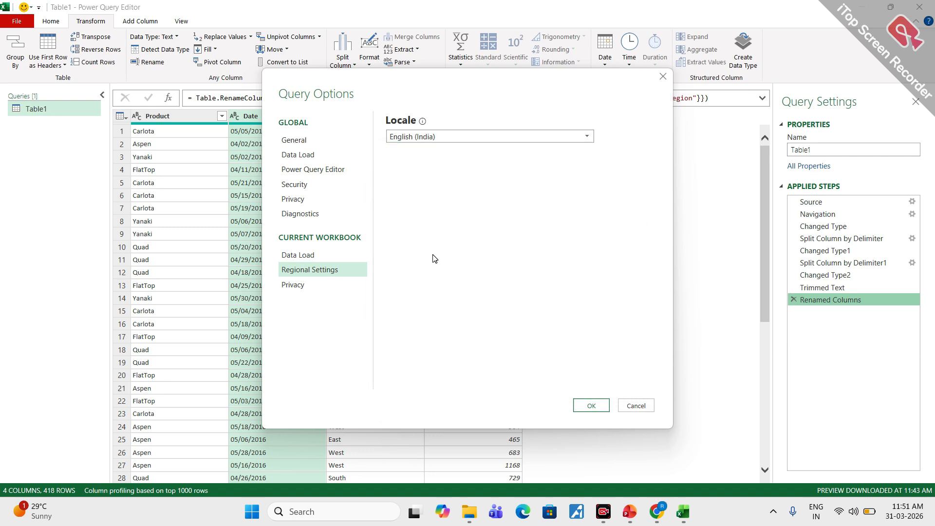
{"action": "left_click", "coordinate": [592, 406]}
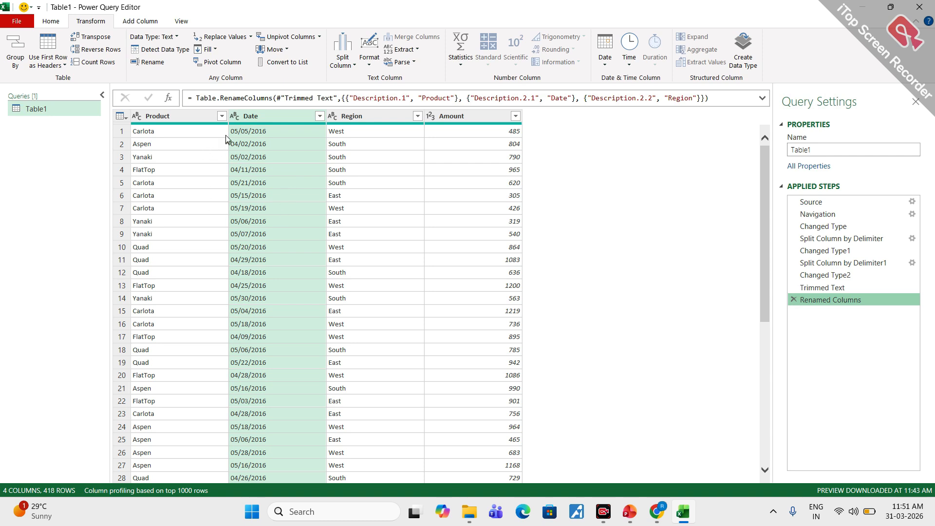
- Change the Date column's data type to Date and the Amount column's data type to Currency
{"action": "left_click", "coordinate": [235, 116]}
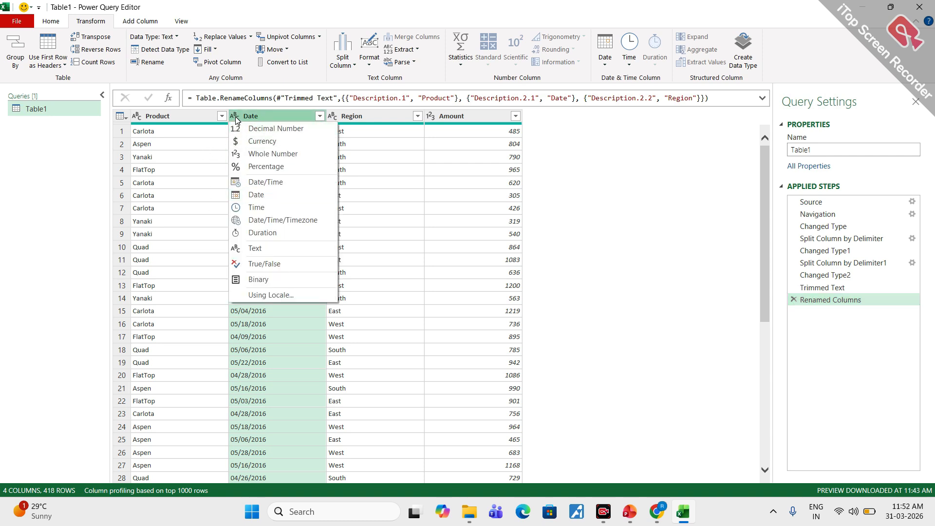
{"action": "left_click", "coordinate": [258, 197]}
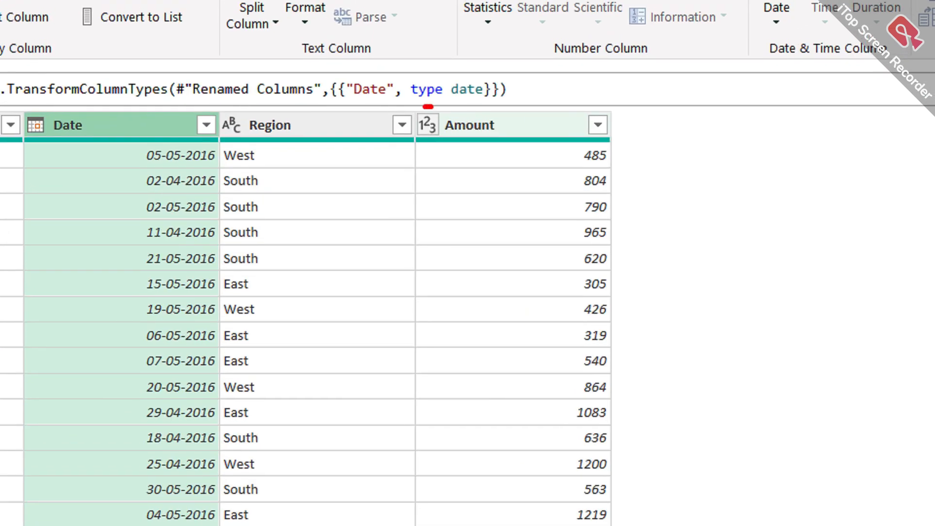
{"action": "mouse_move", "coordinate": [425, 106]}
{"action": "left_mouse_down"}
{"action": "mouse_move", "coordinate": [442, 125]}
{"action": "mouse_move", "coordinate": [425, 111]}
{"action": "left_mouse_up"}
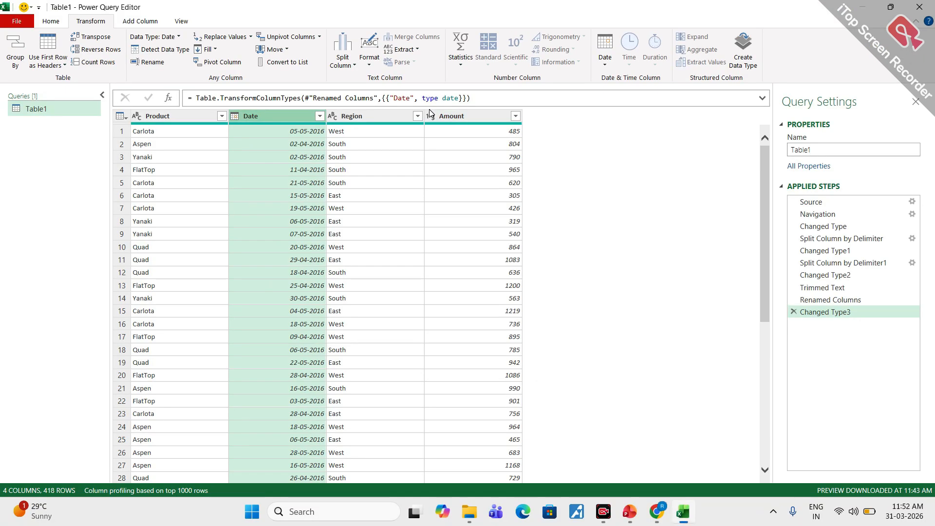
{"action": "left_click", "coordinate": [431, 117]}
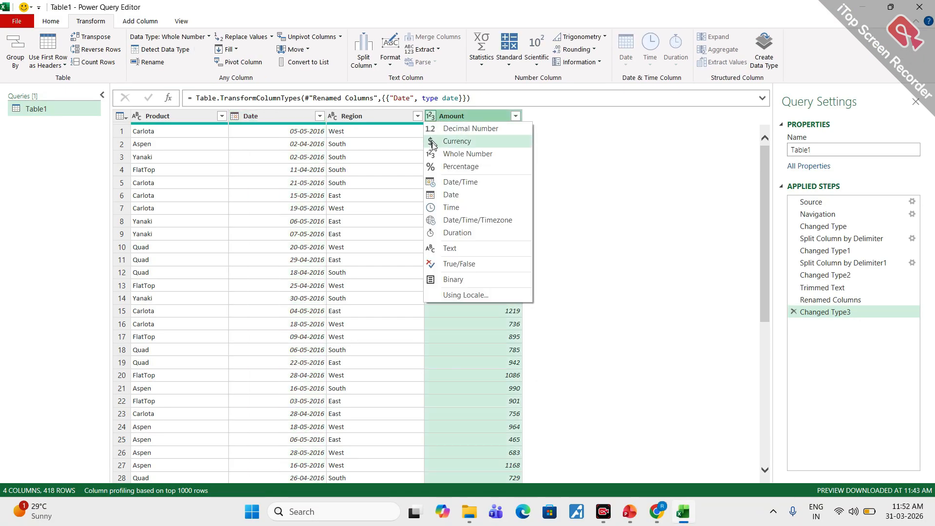
{"action": "left_click", "coordinate": [457, 143]}
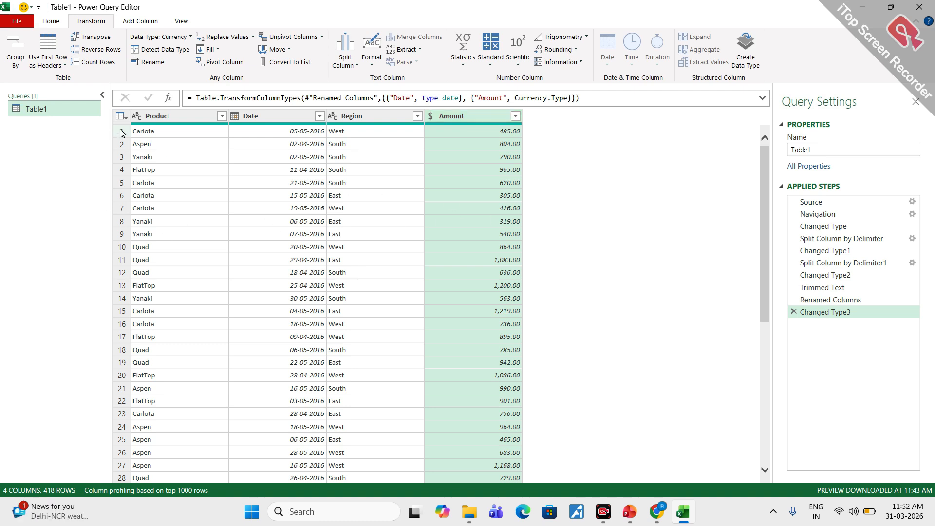
- Circle the Applied Steps, the query name and the Table1 query entry in red, and clear the marks
{"action": "left_click", "coordinate": [51, 23]}
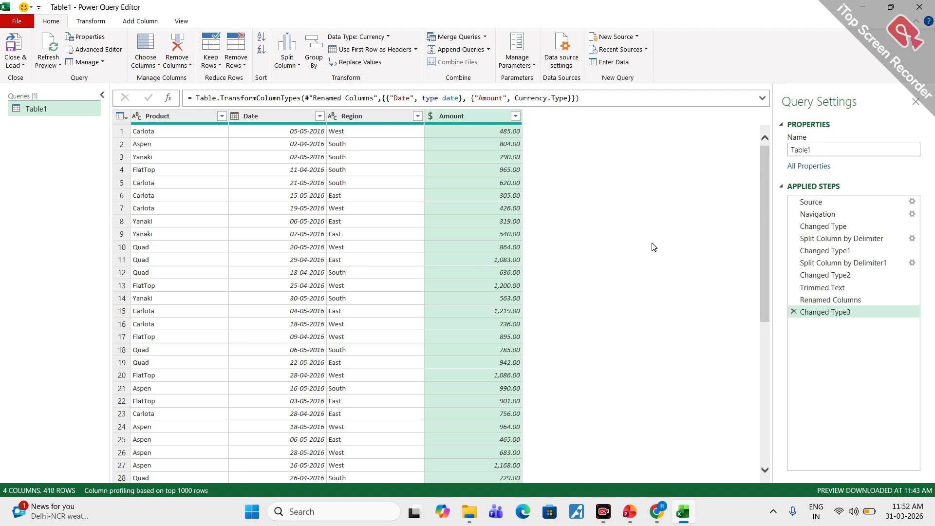
{"action": "mouse_move", "coordinate": [867, 193]}
{"action": "left_mouse_down"}
{"action": "mouse_move", "coordinate": [874, 331]}
{"action": "mouse_move", "coordinate": [837, 191]}
{"action": "left_mouse_up"}
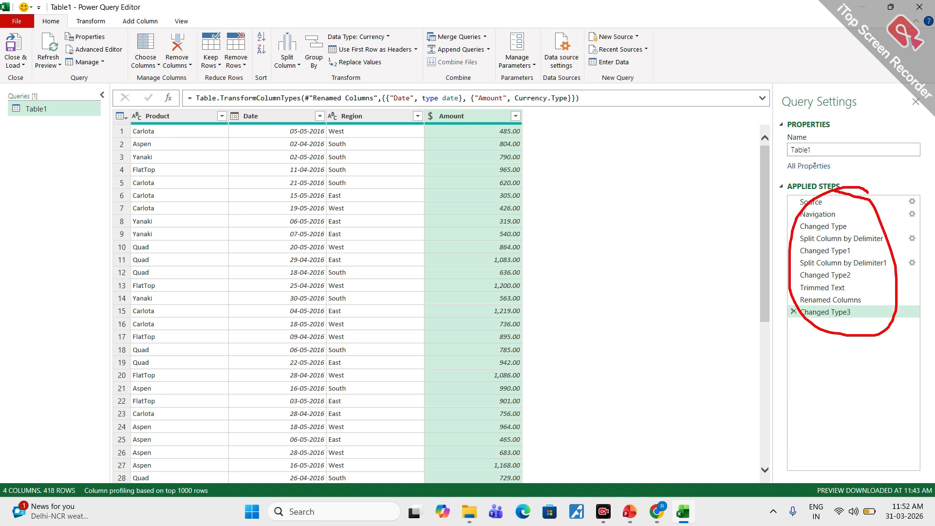
{"action": "mouse_move", "coordinate": [809, 135]}
{"action": "left_mouse_down"}
{"action": "mouse_move", "coordinate": [780, 139]}
{"action": "mouse_move", "coordinate": [814, 150]}
{"action": "left_mouse_up"}
{"action": "left_click_drag", "start_coordinate": [42, 93], "coordinate": [49, 113]}
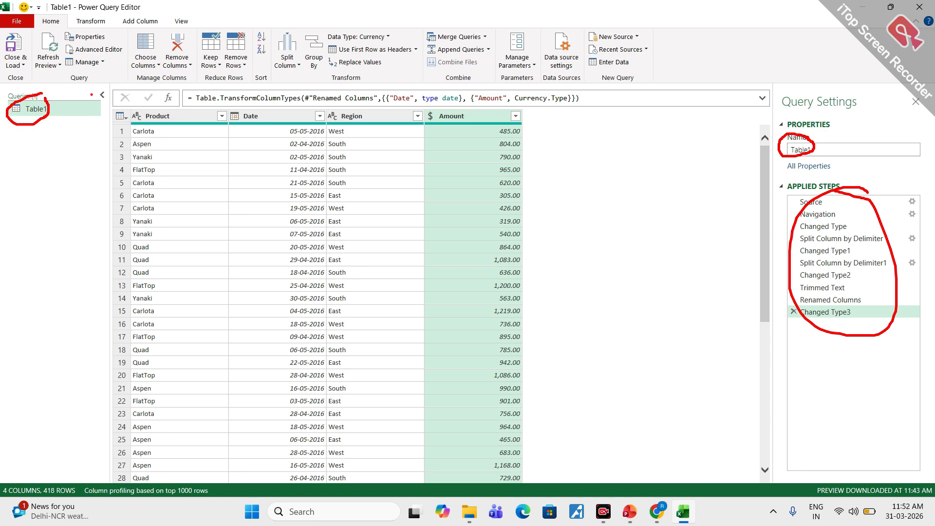
{"action": "key", "text": "Escape"}
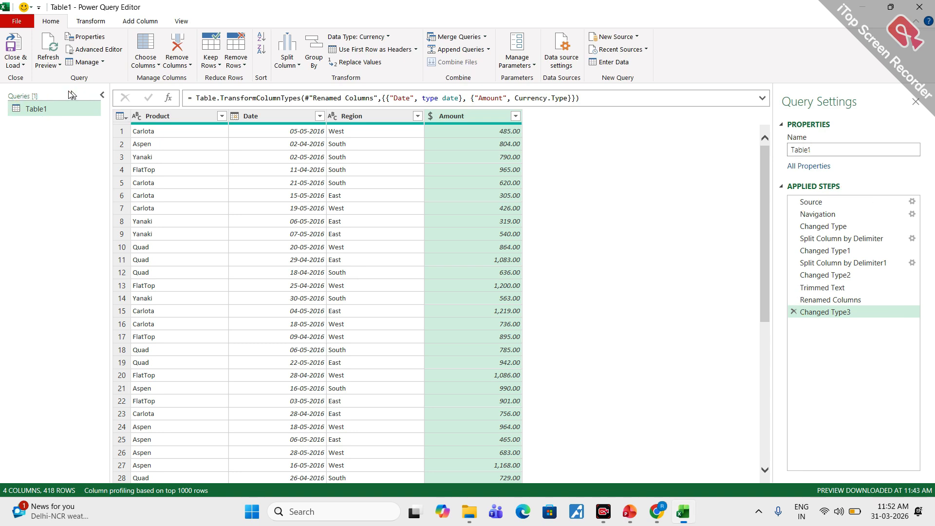
- Close and load the cleaned Table1 query into the workbook
{"action": "left_click", "coordinate": [16, 44]}
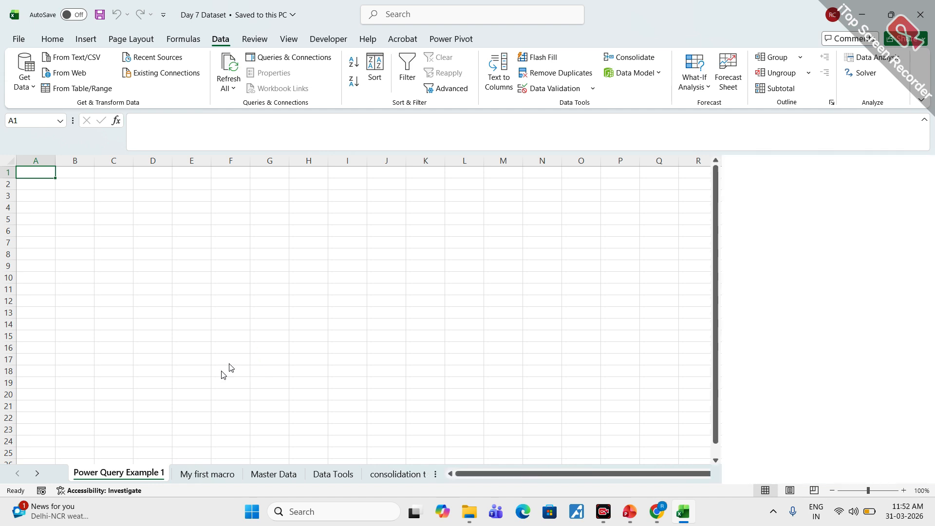
{"action": "mouse_move", "coordinate": [66, 509]}
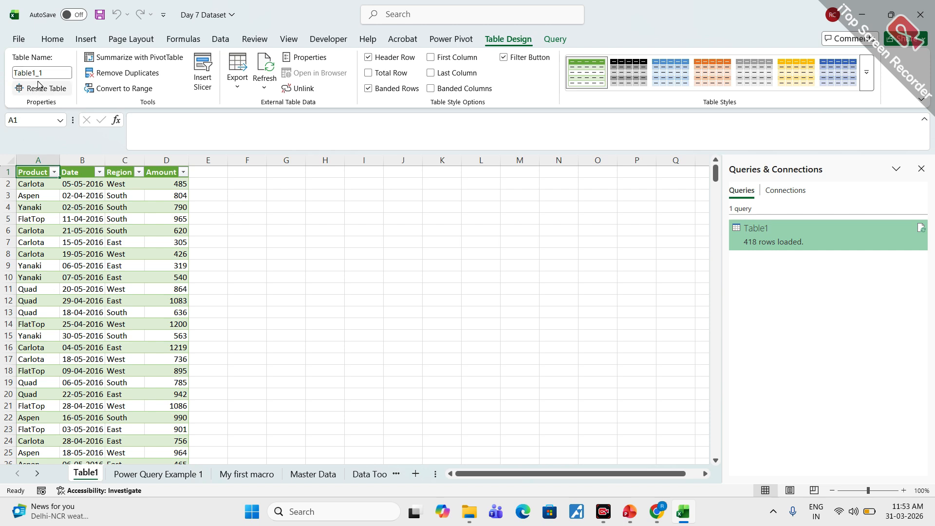
- Select cell B6 in the loaded table and circle Table Design, the table name and Queries & Connections in red
{"action": "left_click", "coordinate": [94, 228]}
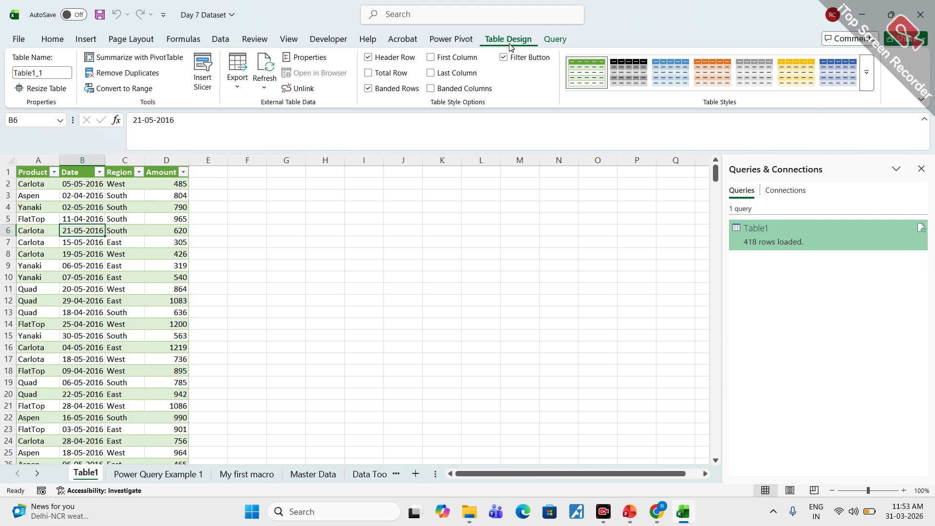
{"action": "mouse_move", "coordinate": [508, 25]}
{"action": "left_mouse_down"}
{"action": "mouse_move", "coordinate": [487, 54]}
{"action": "mouse_move", "coordinate": [511, 24]}
{"action": "left_mouse_up"}
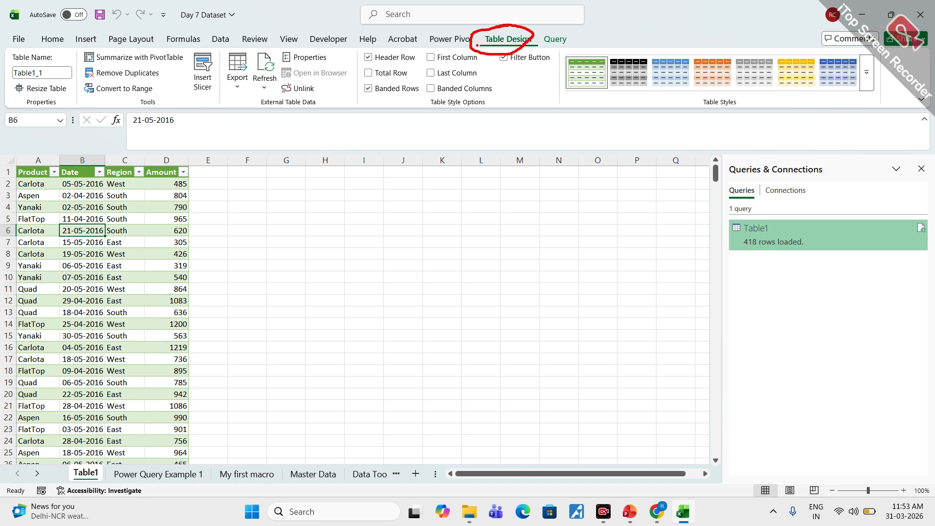
{"action": "mouse_move", "coordinate": [51, 73]}
{"action": "left_mouse_down"}
{"action": "mouse_move", "coordinate": [17, 63]}
{"action": "mouse_move", "coordinate": [53, 70]}
{"action": "left_mouse_up"}
{"action": "mouse_move", "coordinate": [801, 158]}
{"action": "left_mouse_down"}
{"action": "mouse_move", "coordinate": [716, 181]}
{"action": "mouse_move", "coordinate": [813, 163]}
{"action": "left_mouse_up"}
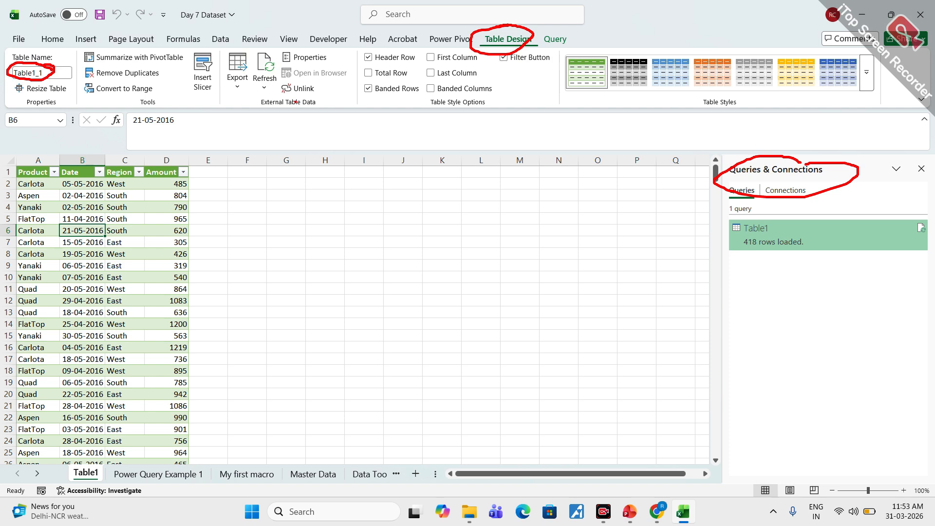
- Hide the Queries & Connections pane and show it again
{"action": "left_click", "coordinate": [215, 43]}
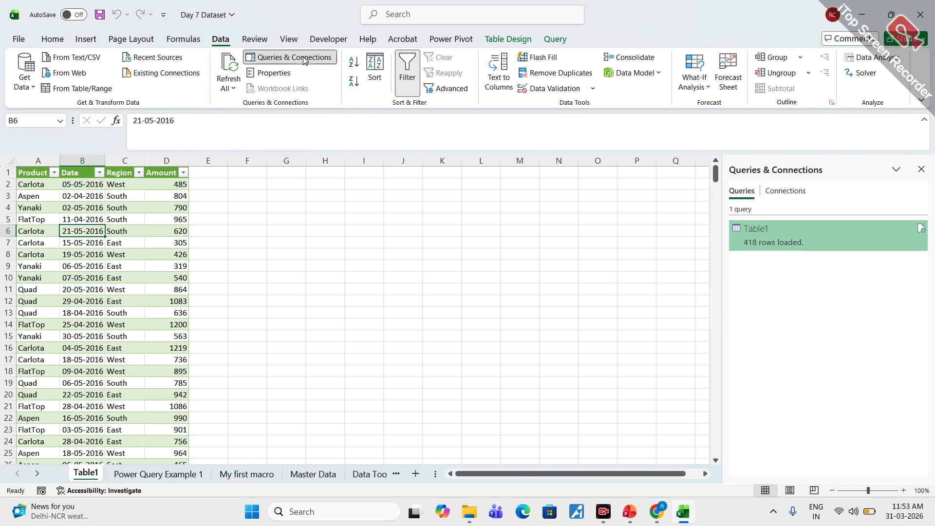
{"action": "left_click", "coordinate": [302, 59]}
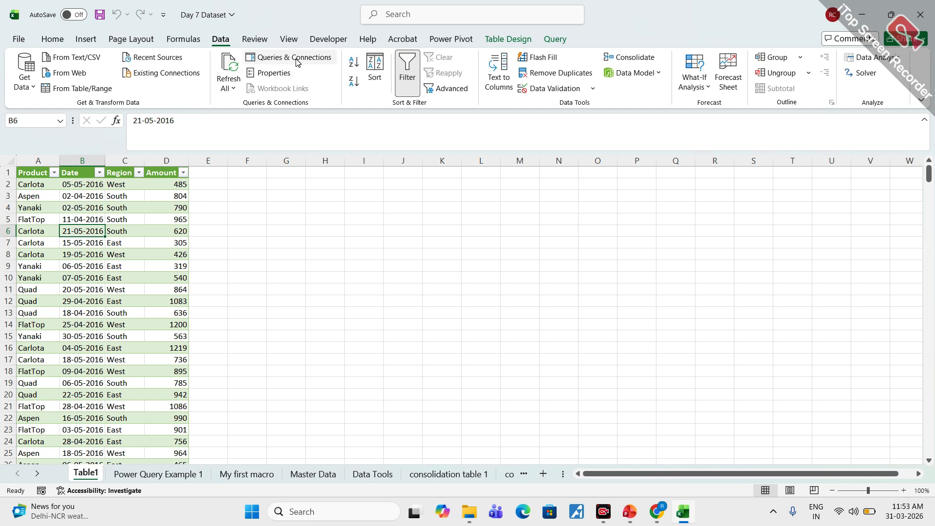
{"action": "left_click", "coordinate": [298, 58]}
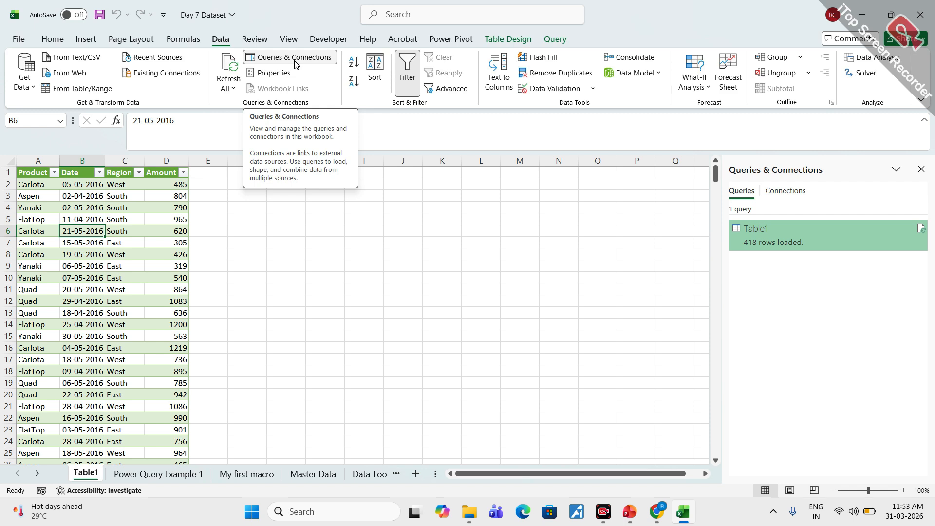
- Review the task list on the Power Query Example 1 sheet and return to the Table1 sheet
{"action": "left_click", "coordinate": [123, 287]}
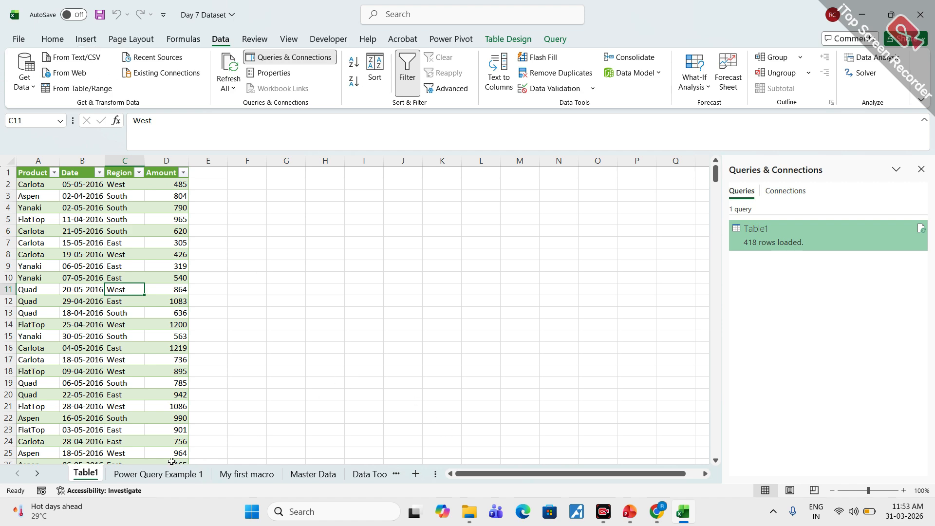
{"action": "left_click", "coordinate": [176, 478]}
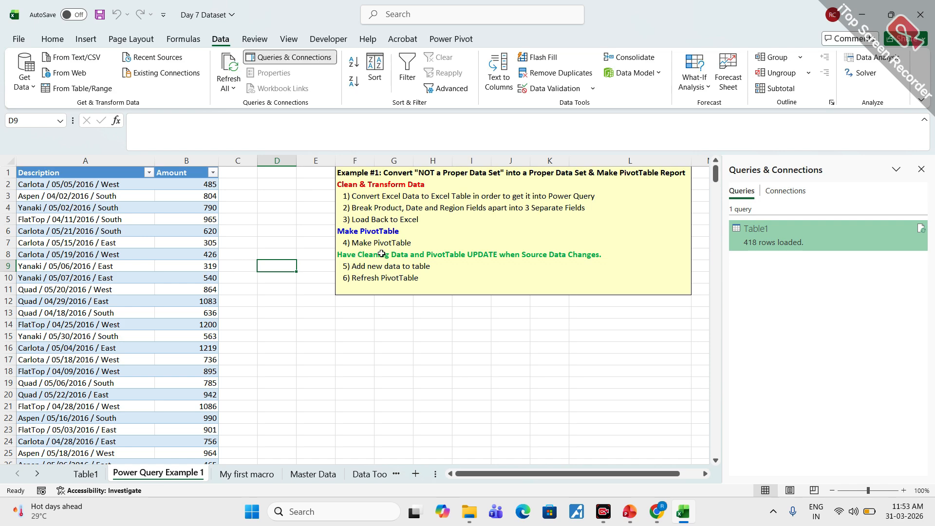
{"action": "left_click", "coordinate": [86, 475]}
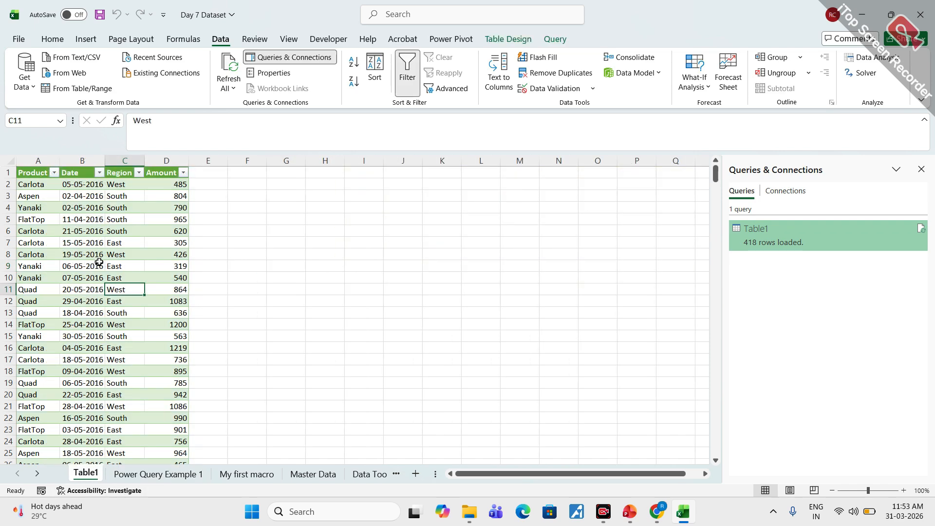
- Insert a PivotTable based on the loaded table Table1_1 on a new worksheet
{"action": "left_click", "coordinate": [96, 245]}
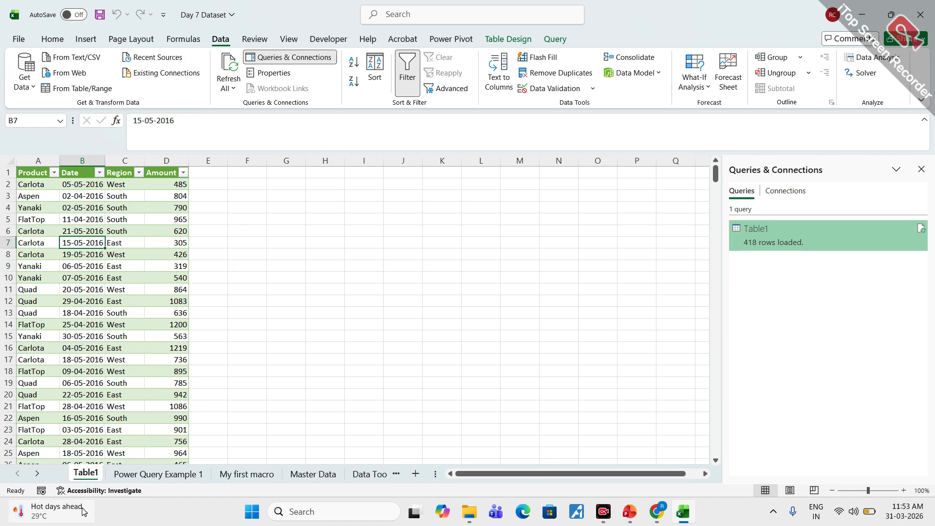
{"action": "left_click", "coordinate": [85, 39]}
{"action": "left_click", "coordinate": [27, 66]}
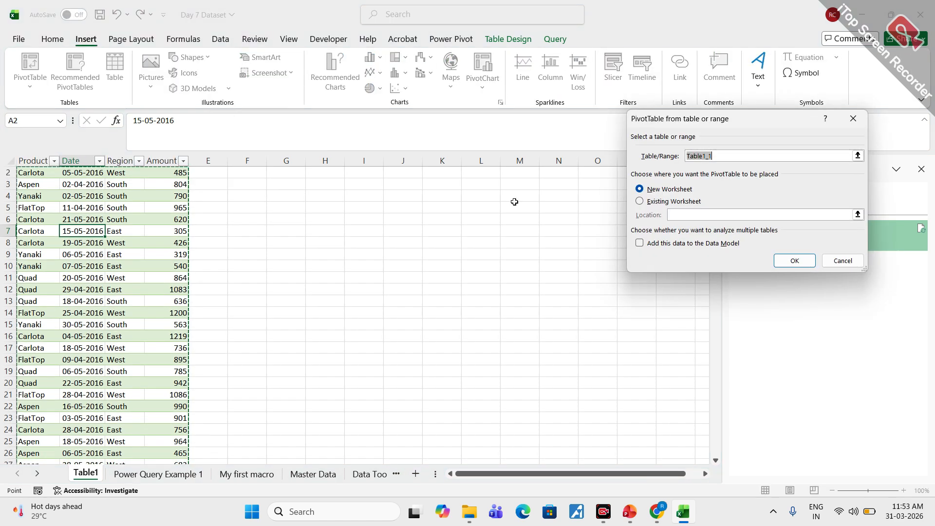
{"action": "left_click", "coordinate": [807, 265]}
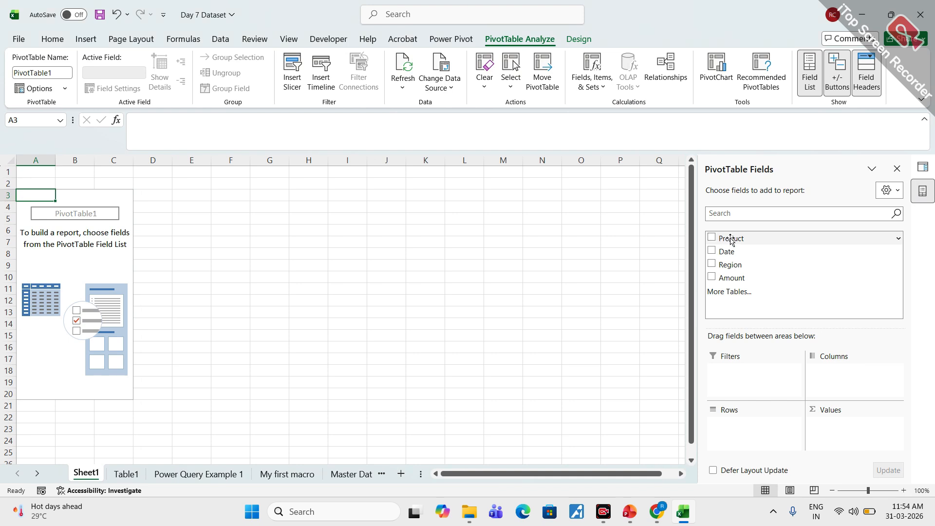
- Lay out the PivotTable with Product as rows, Region as columns and Amount as summed values
{"action": "left_click_drag", "start_coordinate": [731, 238], "coordinate": [744, 428]}
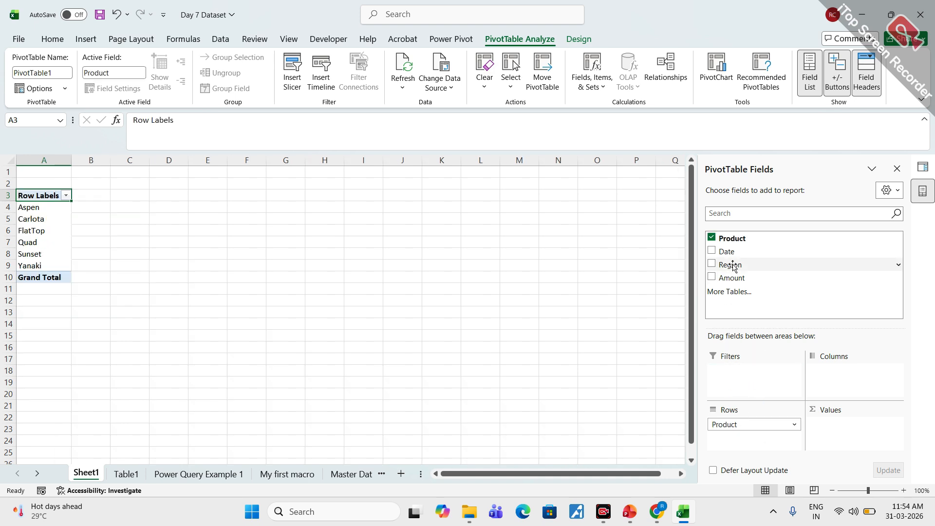
{"action": "left_click_drag", "start_coordinate": [732, 265], "coordinate": [841, 370]}
{"action": "left_click_drag", "start_coordinate": [732, 278], "coordinate": [860, 428]}
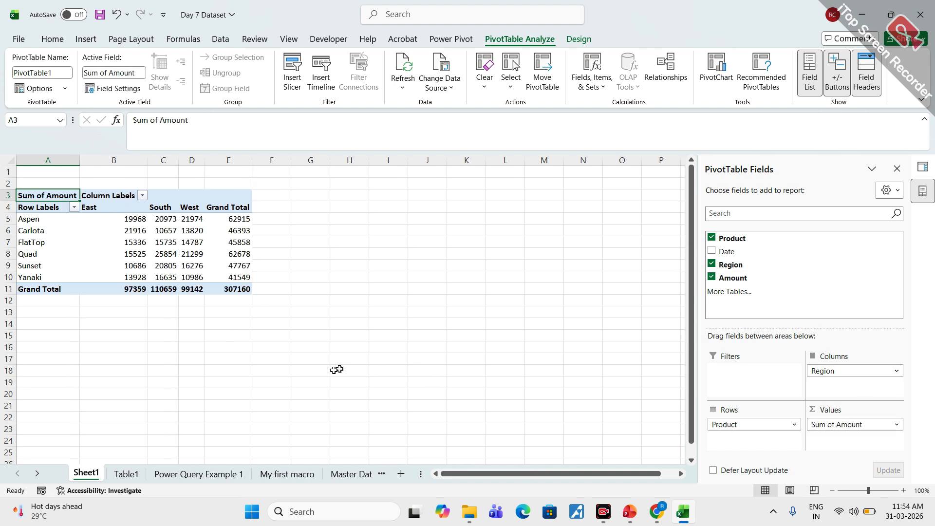
- View the Table1 and Power Query Example 1 sheets, check the Google Meet window and return to Excel
{"action": "left_click", "coordinate": [122, 477]}
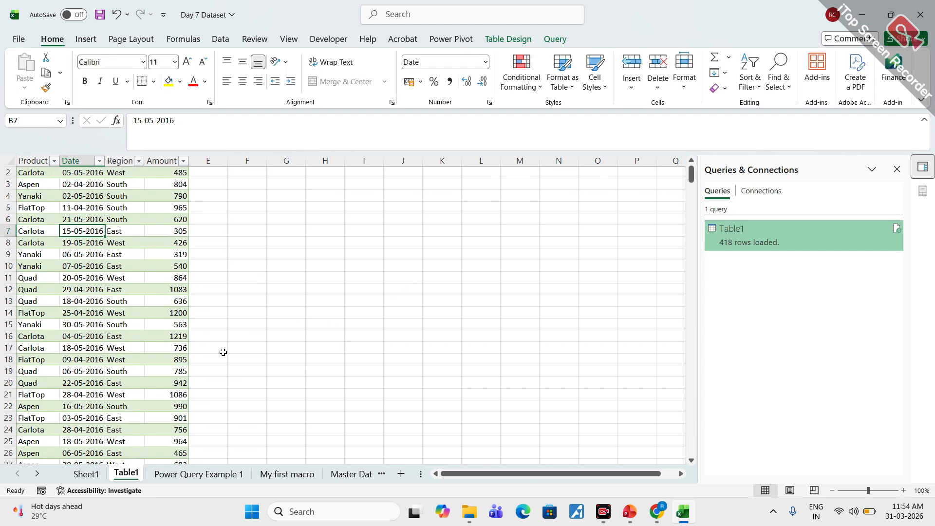
{"action": "left_click", "coordinate": [198, 474]}
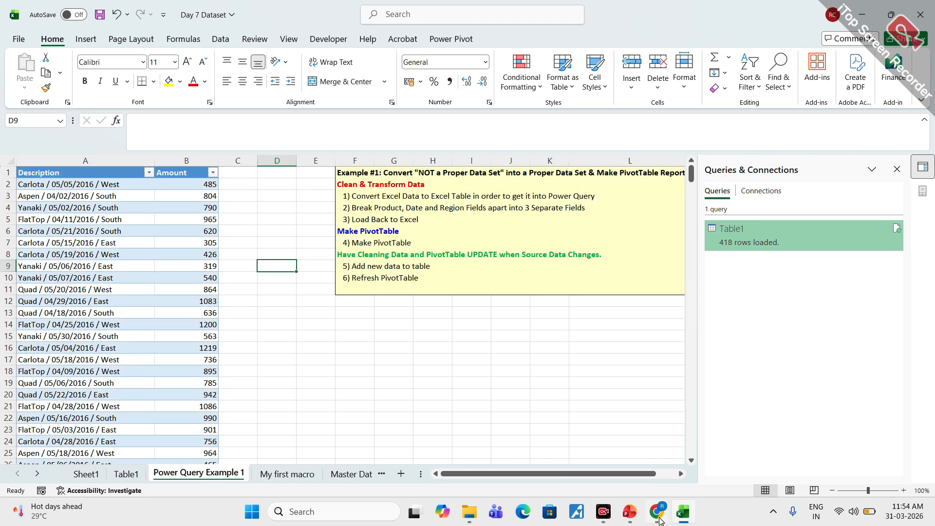
{"action": "mouse_move", "coordinate": [659, 520]}
{"action": "left_click", "coordinate": [599, 446]}
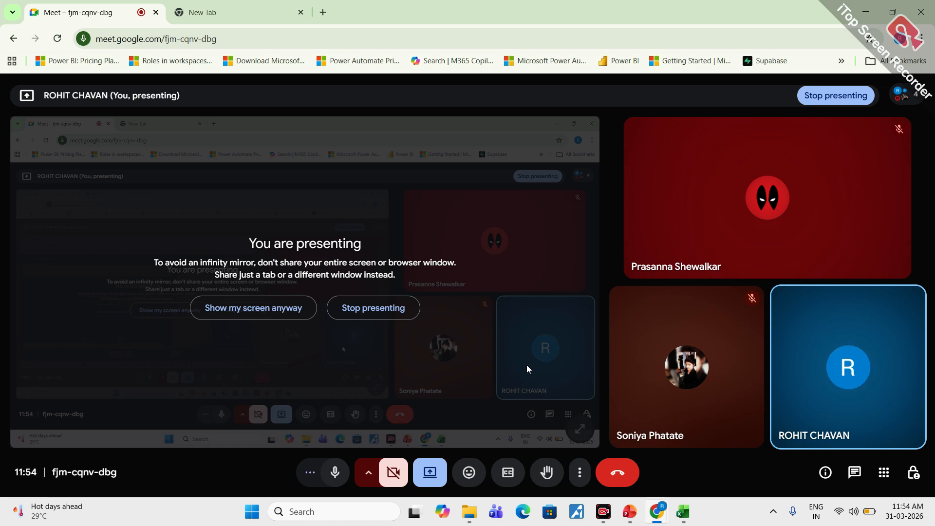
{"action": "left_click", "coordinate": [865, 13]}
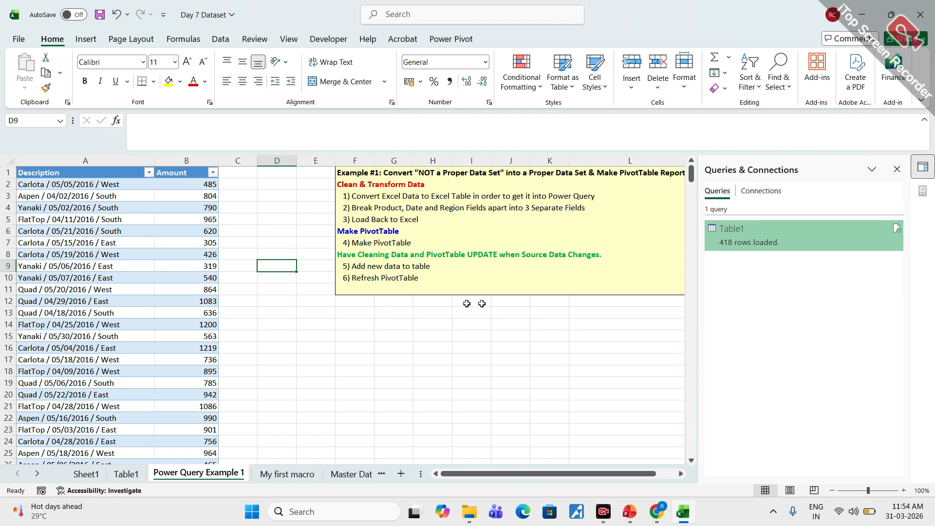
- Append copies of the source table's last two records, rows 418 and 419, starting at A420, and save the workbook
{"action": "left_click_drag", "start_coordinate": [692, 176], "coordinate": [650, 460]}
{"action": "scroll", "coordinate": [409, 355], "scroll_direction": "down", "scroll_amount": 4}
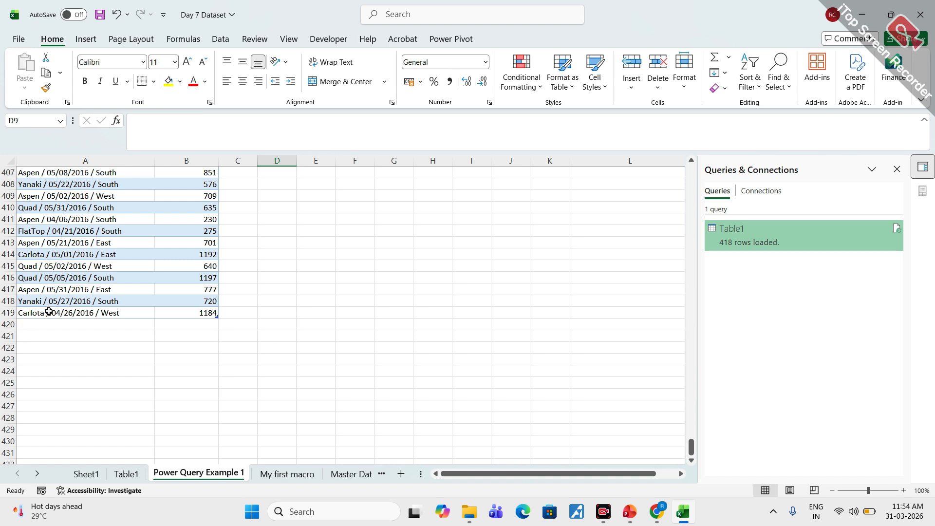
{"action": "left_click", "coordinate": [52, 304]}
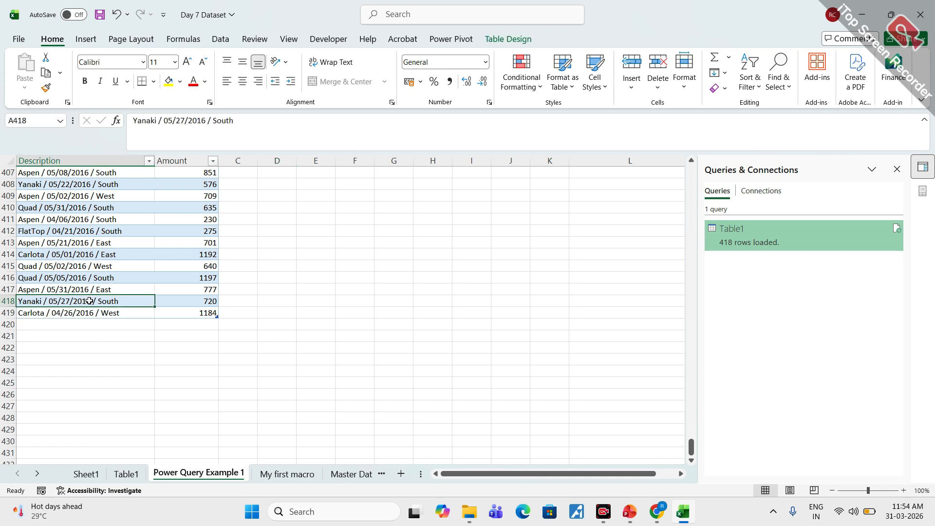
{"action": "left_click_drag", "start_coordinate": [117, 301], "coordinate": [182, 311]}
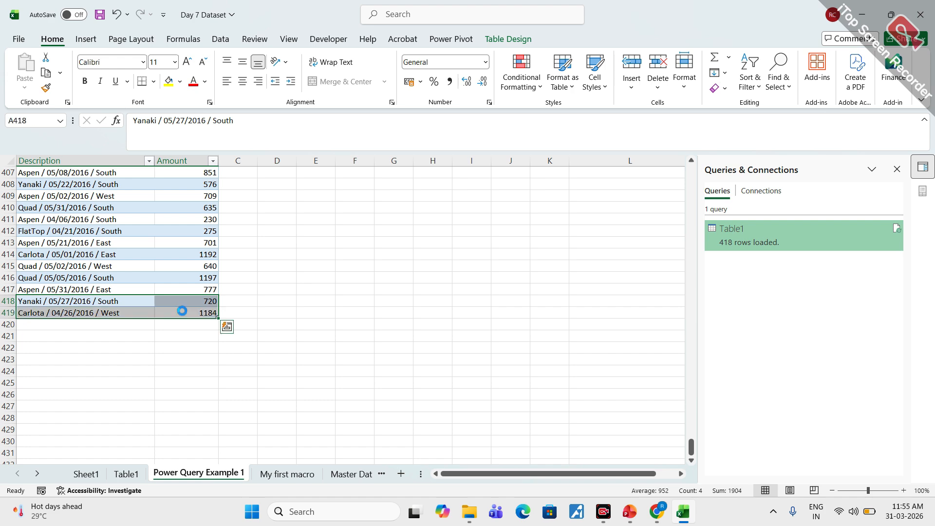
{"action": "key", "text": "ctrl+c"}
{"action": "left_click", "coordinate": [84, 325]}
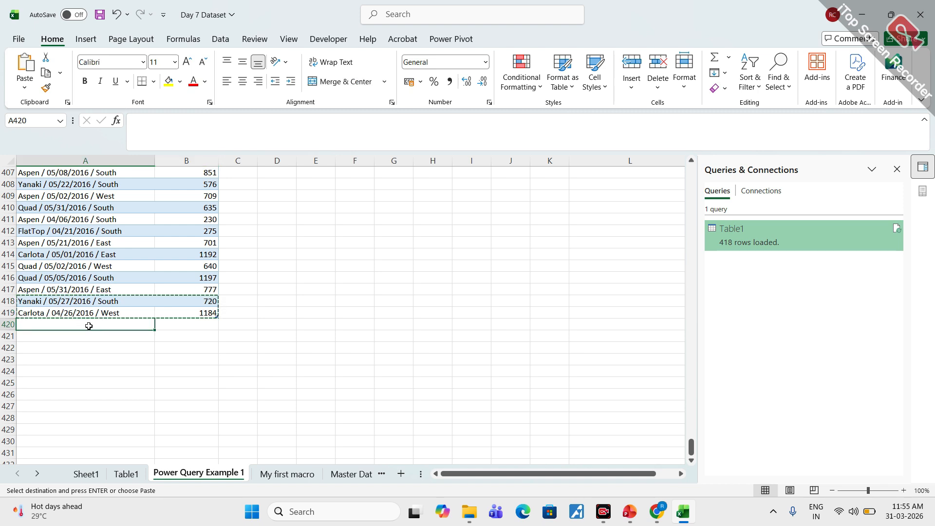
{"action": "key", "text": "ctrl+v"}
{"action": "left_click", "coordinate": [251, 324]}
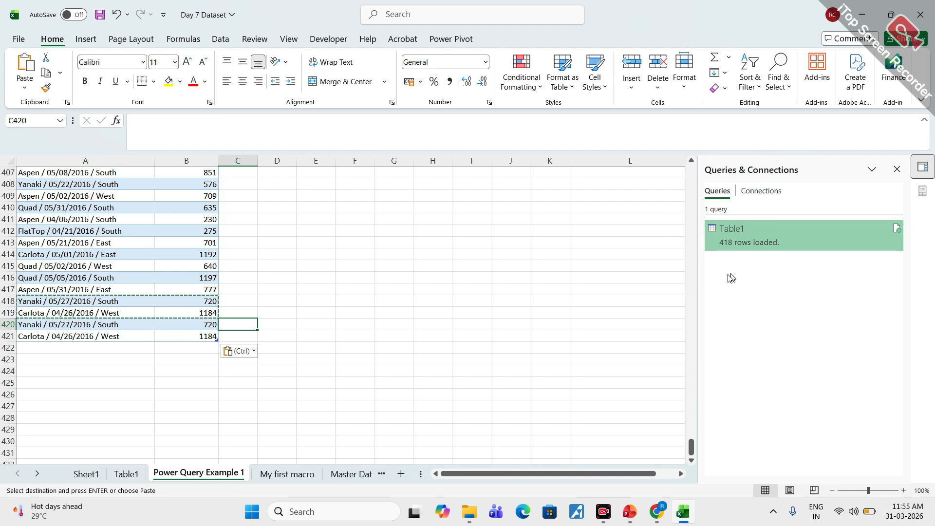
{"action": "left_click", "coordinate": [98, 18]}
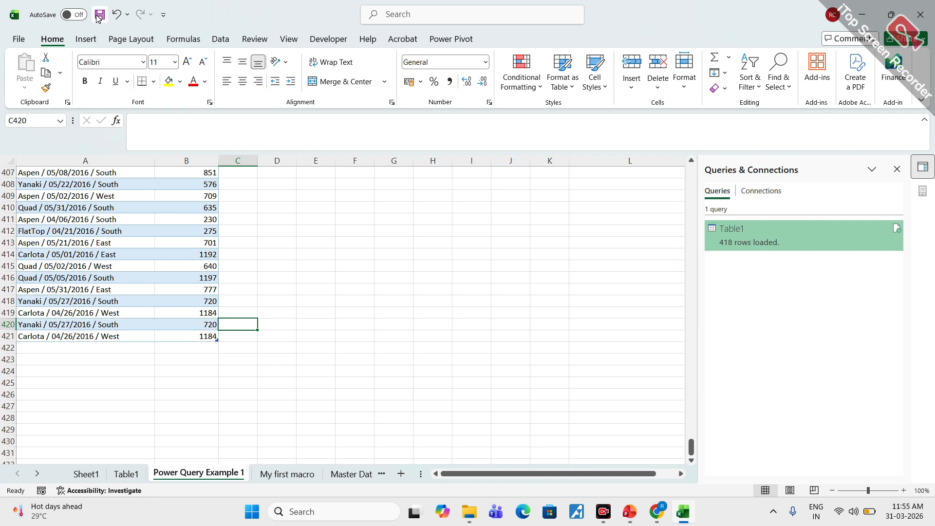
- On the Table1 sheet, mark Refresh All and the Table1 query's refresh control in red, and clear the marks
{"action": "left_click", "coordinate": [126, 474]}
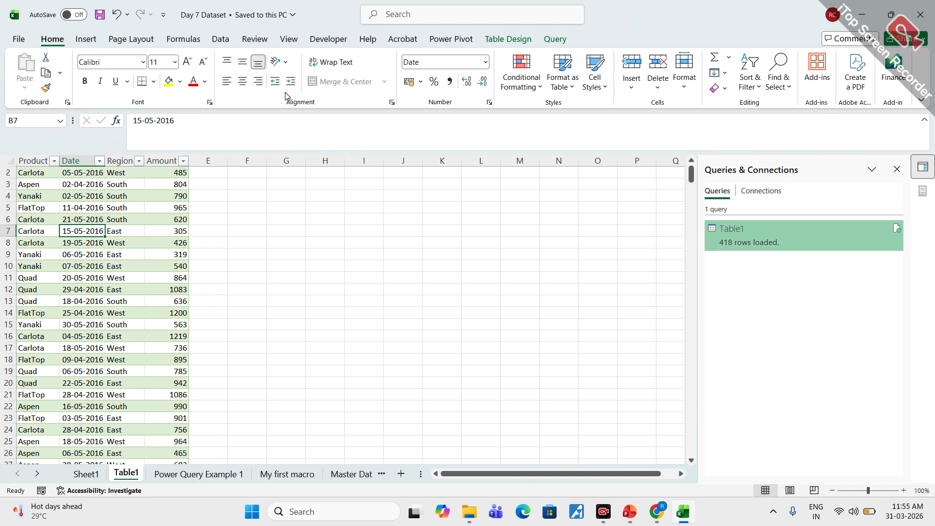
{"action": "left_click", "coordinate": [220, 38]}
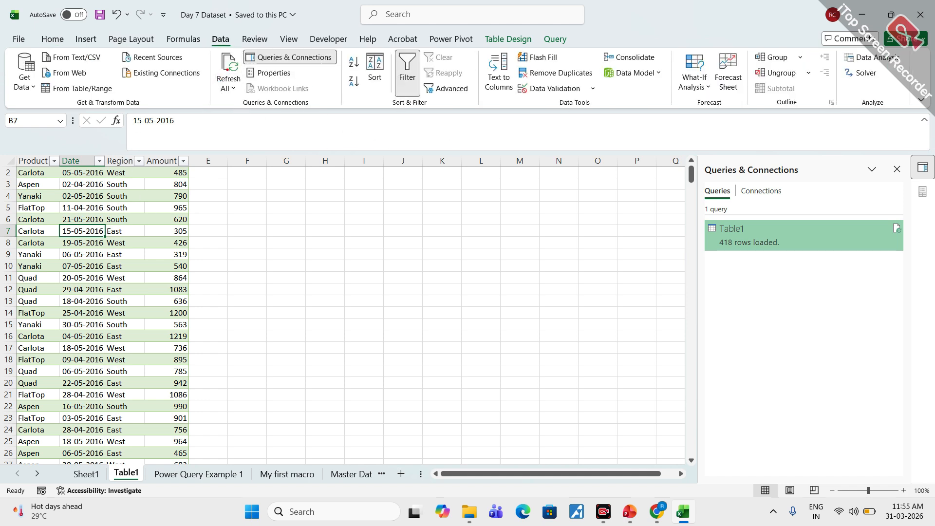
{"action": "mouse_move", "coordinate": [232, 53]}
{"action": "left_mouse_down"}
{"action": "mouse_move", "coordinate": [210, 65]}
{"action": "mouse_move", "coordinate": [242, 56]}
{"action": "left_mouse_up"}
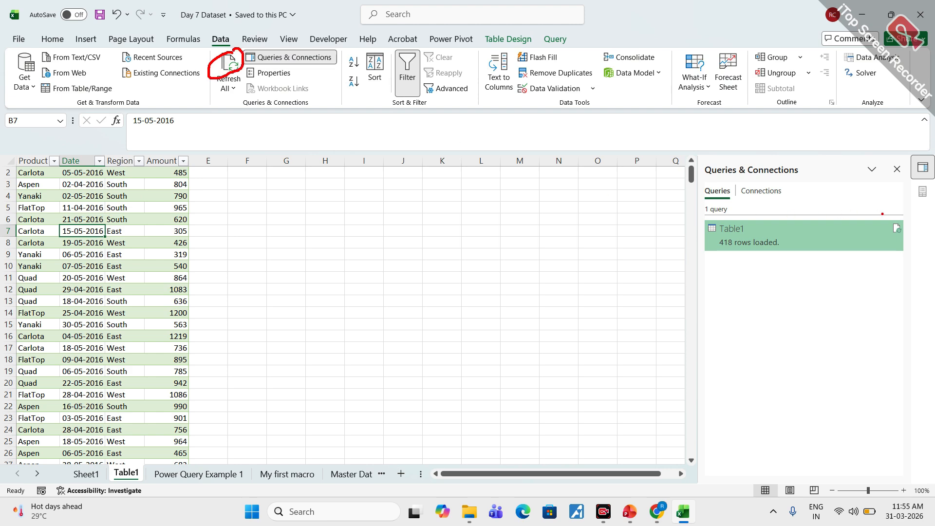
{"action": "left_click_drag", "start_coordinate": [889, 234], "coordinate": [909, 218]}
{"action": "key", "text": "Escape"}
- Check the added rows on the Power Query Example 1 sheet and refresh all data from the Table1 sheet
{"action": "left_click", "coordinate": [197, 474]}
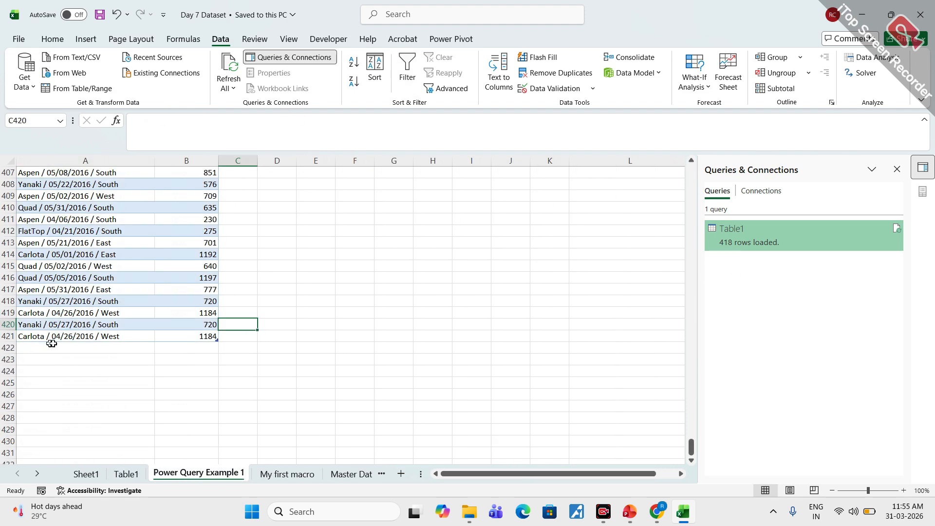
{"action": "left_click", "coordinate": [128, 474]}
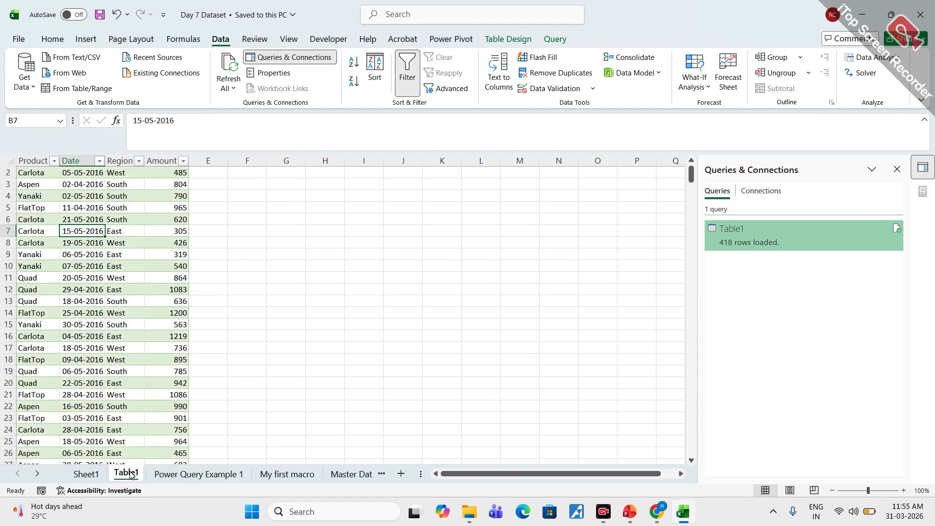
{"action": "left_click", "coordinate": [233, 236]}
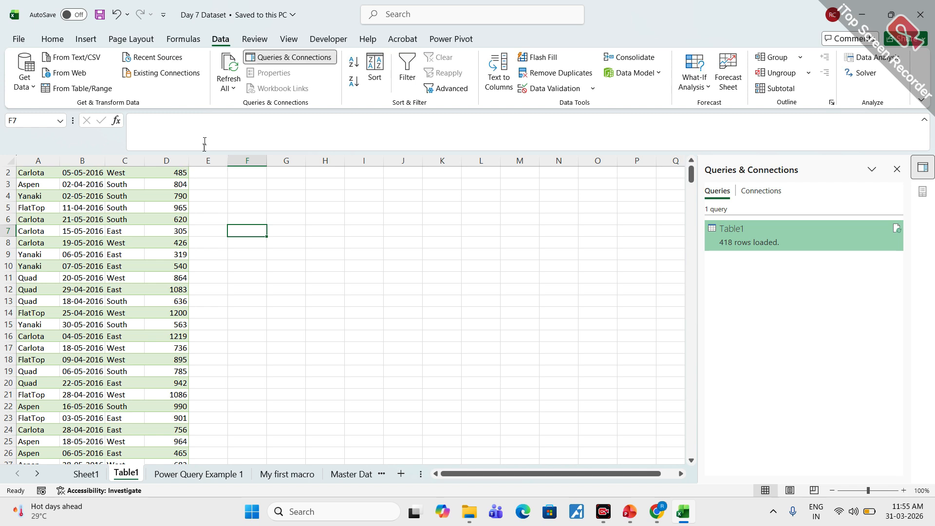
{"action": "left_click", "coordinate": [231, 67]}
- Preview the Table1 query, circle its loaded row count in red, and clear the mark
{"action": "mouse_move", "coordinate": [731, 244]}
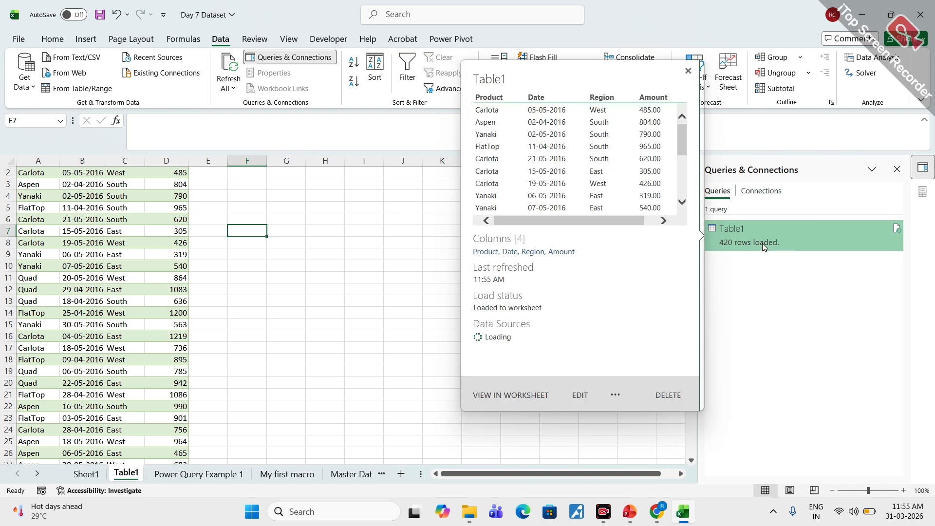
{"action": "mouse_move", "coordinate": [735, 236]}
{"action": "left_mouse_down"}
{"action": "mouse_move", "coordinate": [711, 239]}
{"action": "mouse_move", "coordinate": [736, 238]}
{"action": "left_mouse_up"}
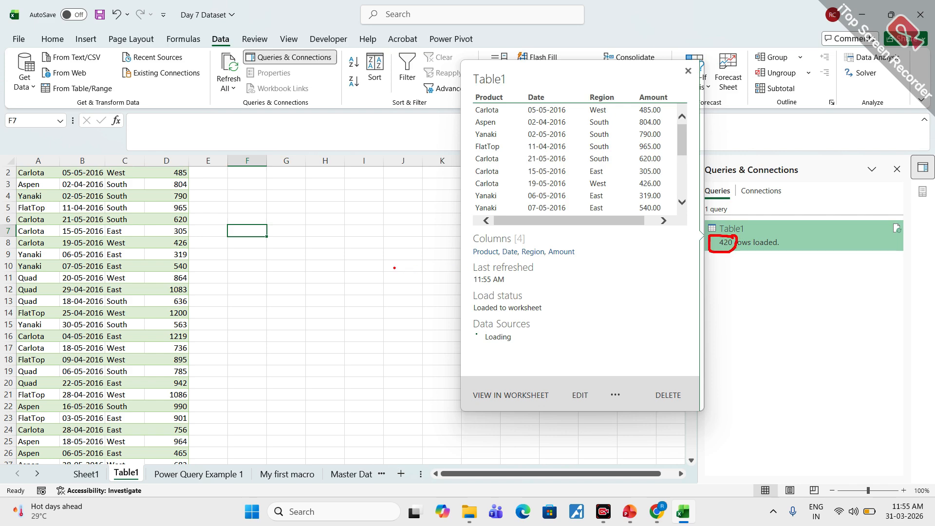
{"action": "key", "text": "Escape"}
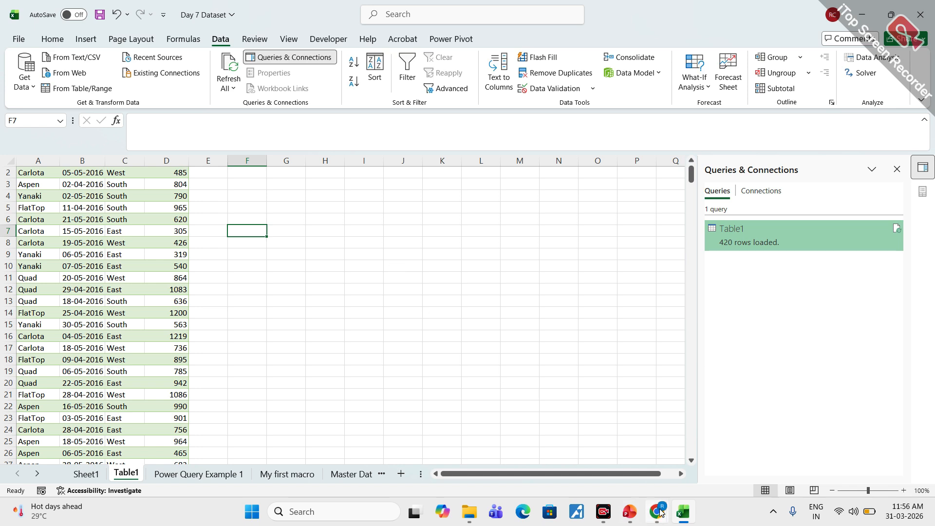
- Switch to the Google Meet call and stop presenting the screen
{"action": "mouse_move", "coordinate": [657, 511]}
{"action": "left_click", "coordinate": [605, 474]}
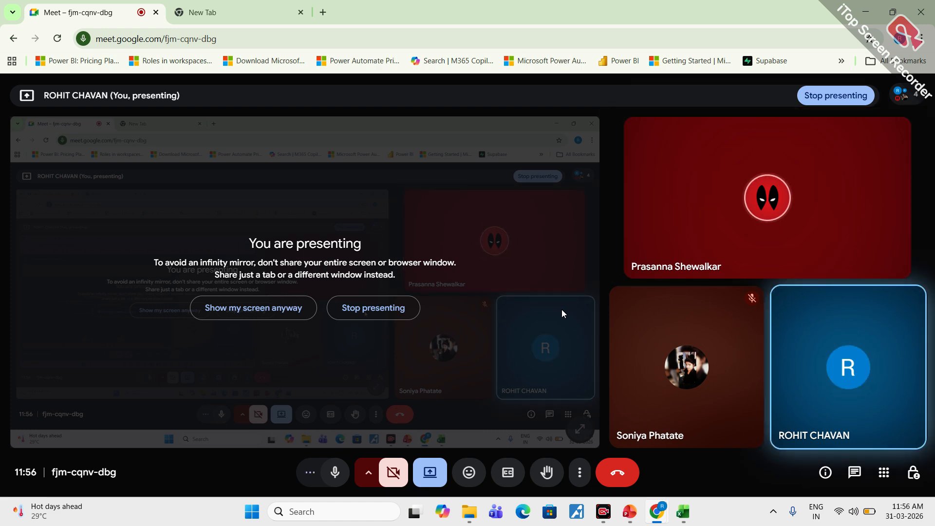
{"action": "left_click", "coordinate": [429, 472]}
{"action": "left_click", "coordinate": [456, 435]}
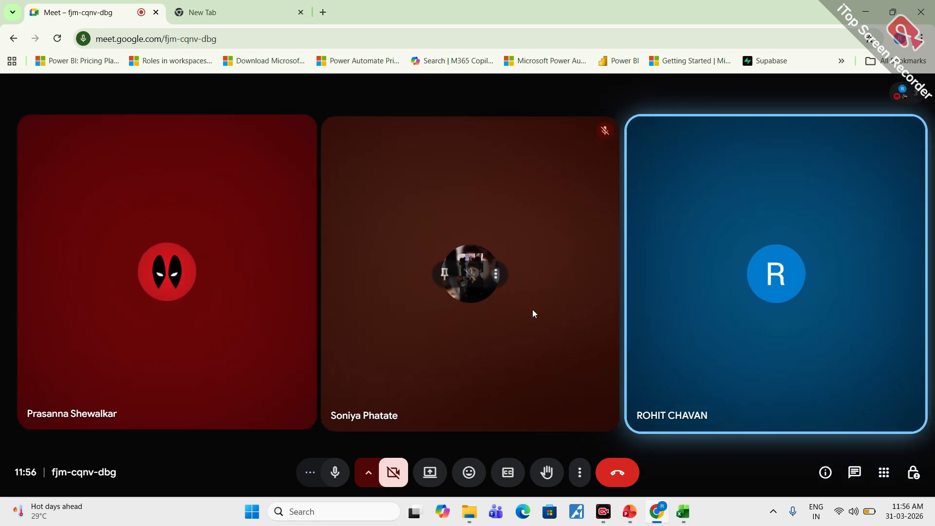
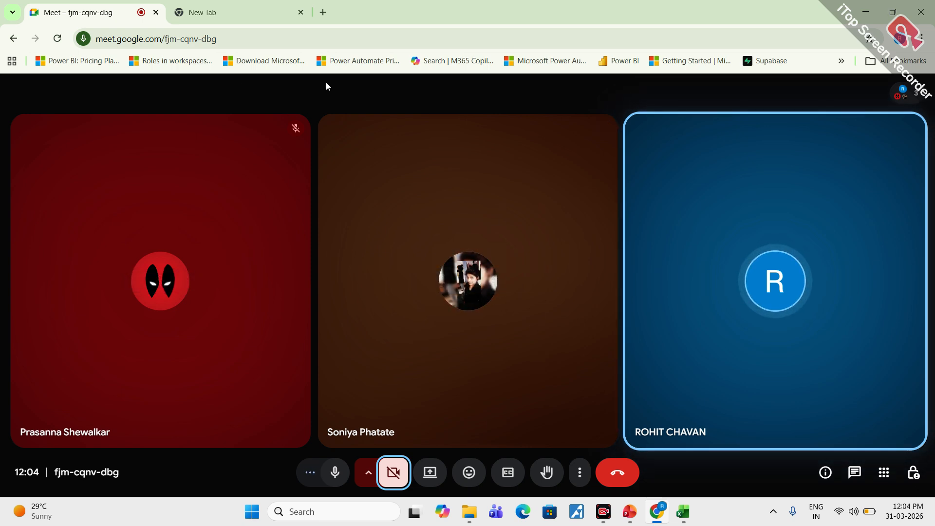
- Save and close the Day 7 Dataset workbook, and open Day 2 Dataset from the Excel for Data Analysis folder
{"action": "left_click", "coordinate": [866, 16]}
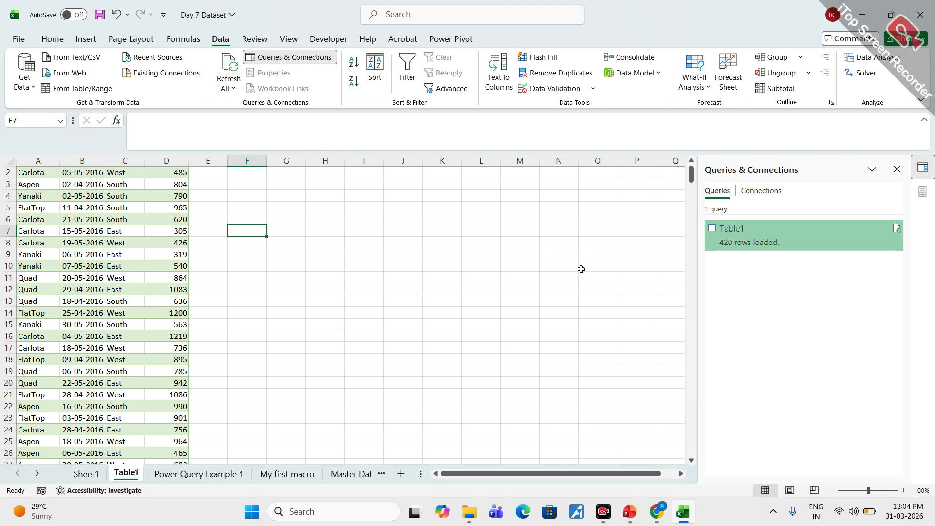
{"action": "left_click", "coordinate": [860, 15]}
{"action": "left_click", "coordinate": [682, 511]}
{"action": "left_click", "coordinate": [97, 16]}
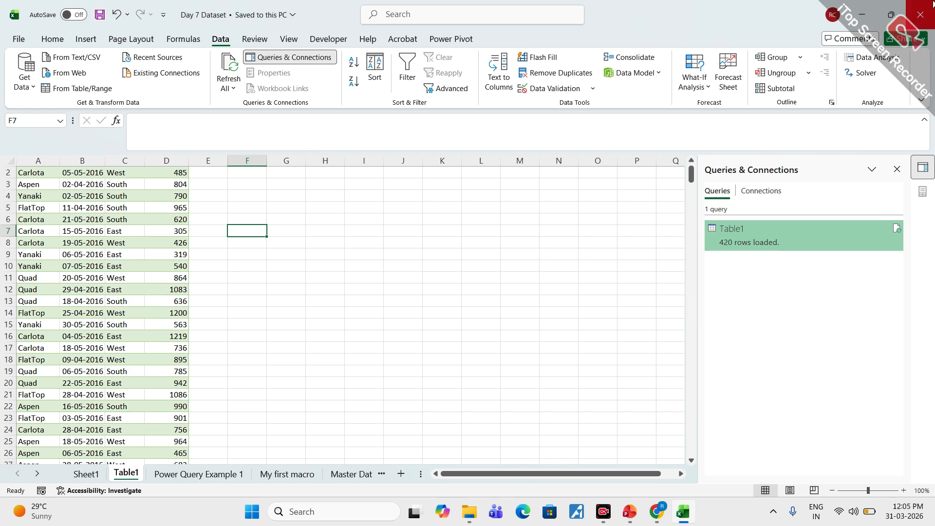
{"action": "key", "text": "alt+F4"}
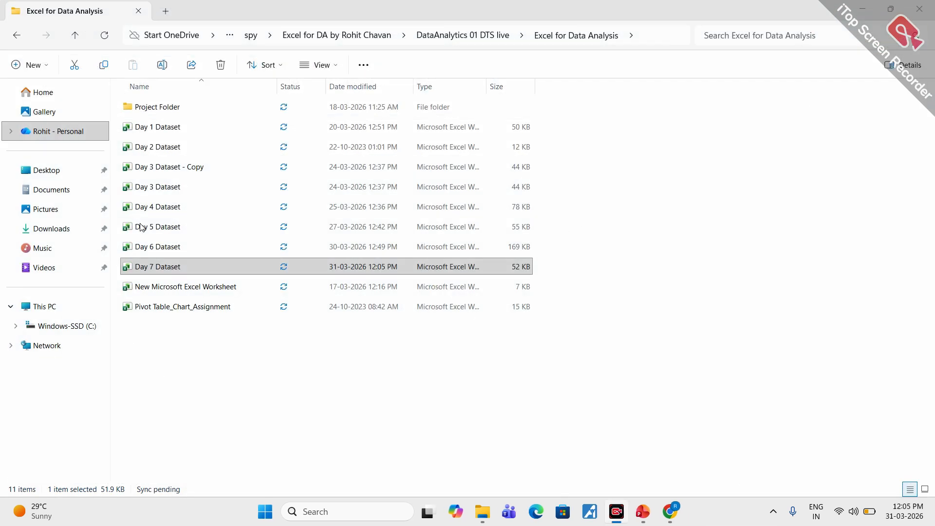
{"action": "left_click", "coordinate": [170, 148]}
{"action": "double_click", "coordinate": [170, 148]}
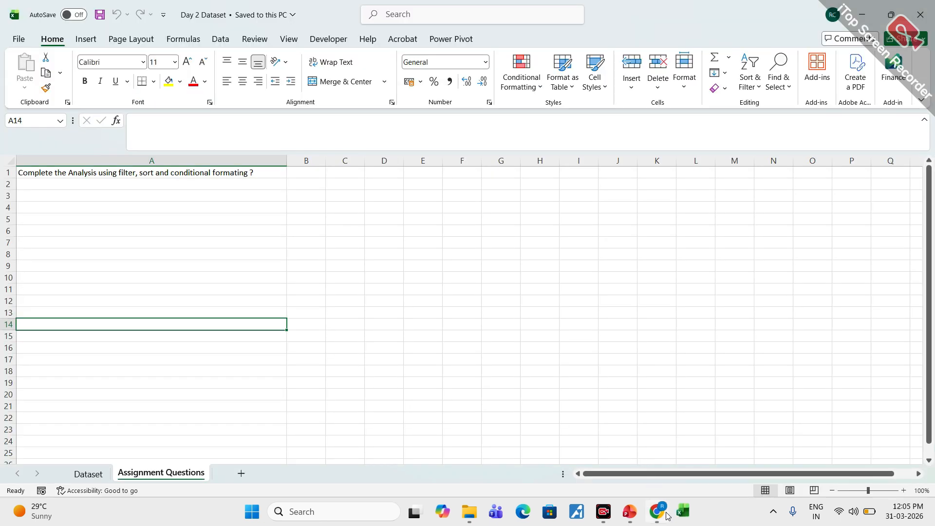
- Switch to the Google Meet call, present the entire screen, and return to the Day 2 Dataset workbook
{"action": "left_click", "coordinate": [657, 511]}
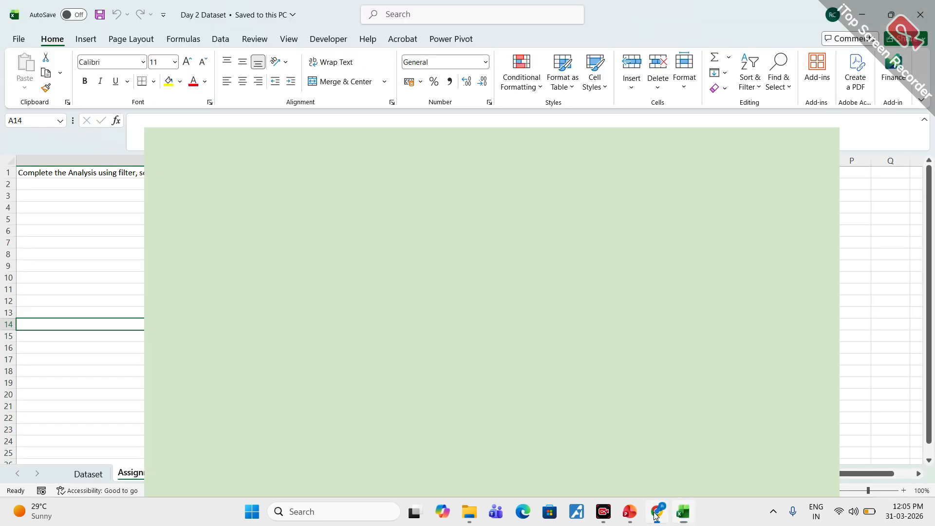
{"action": "left_click", "coordinate": [429, 472]}
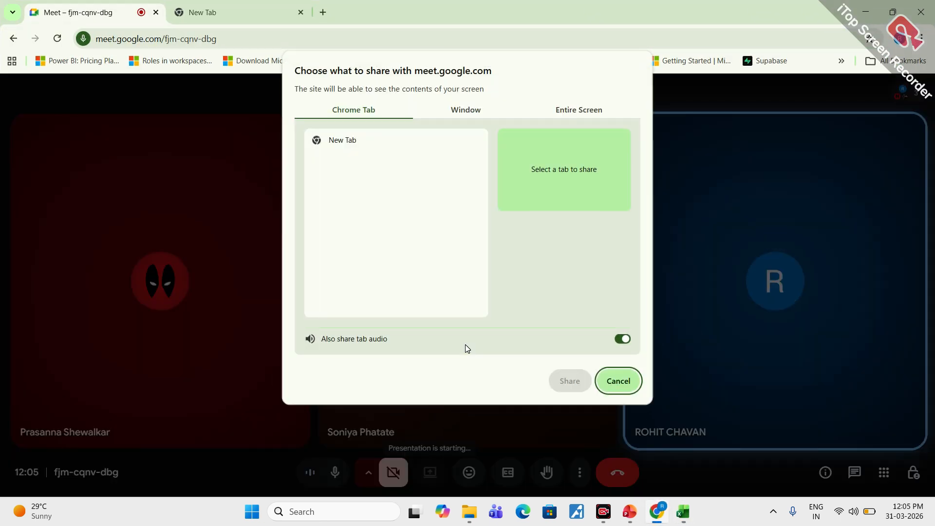
{"action": "left_click", "coordinate": [591, 112]}
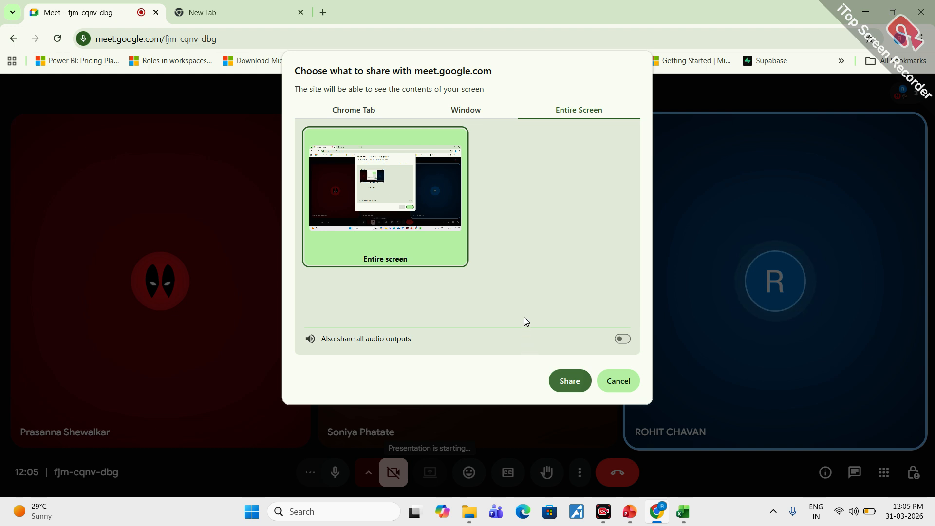
{"action": "key", "text": "Return"}
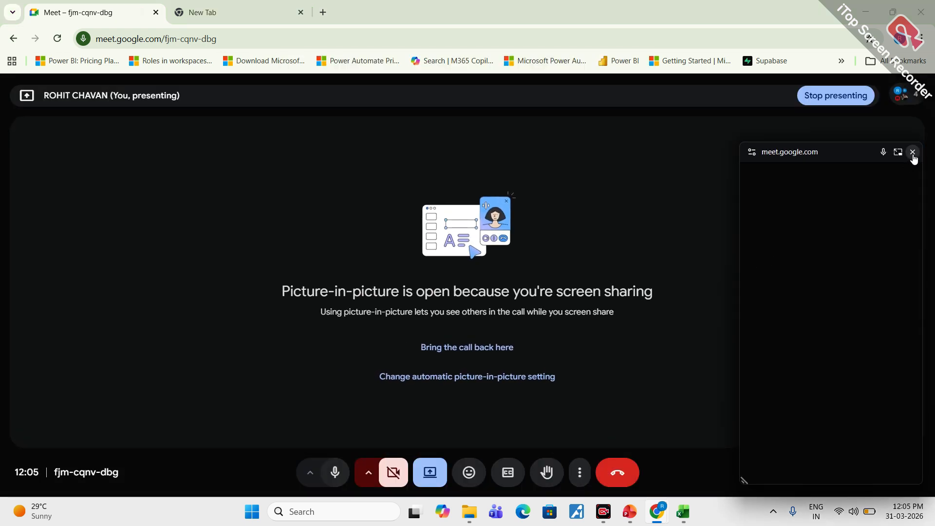
{"action": "left_click", "coordinate": [911, 153]}
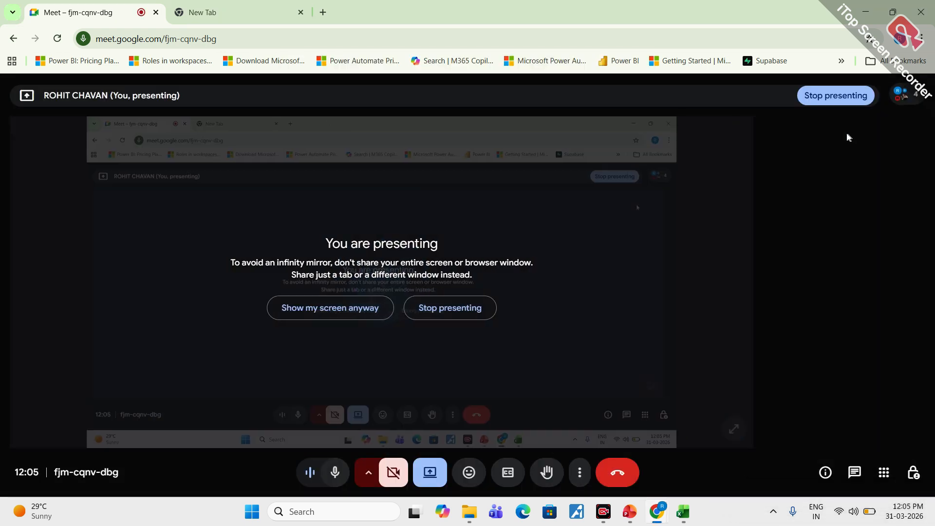
{"action": "left_click", "coordinate": [866, 16]}
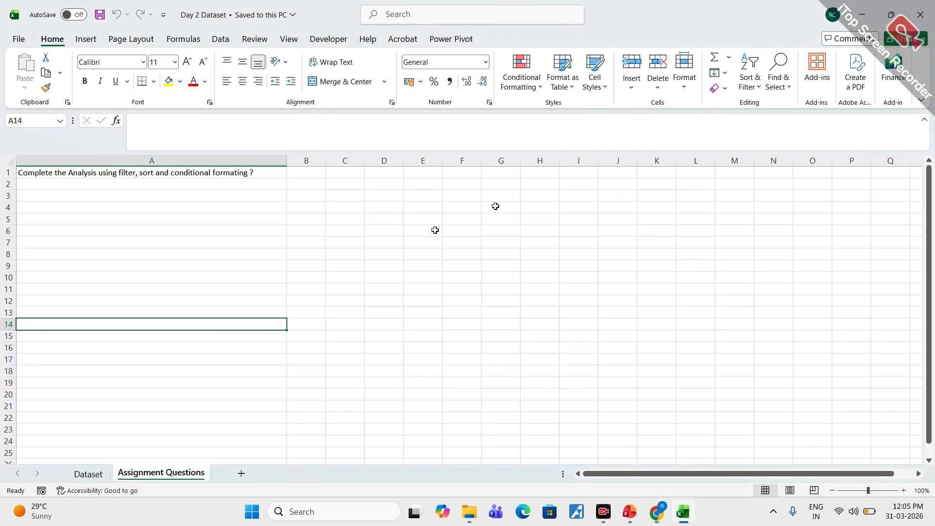
{"action": "left_click", "coordinate": [864, 15]}
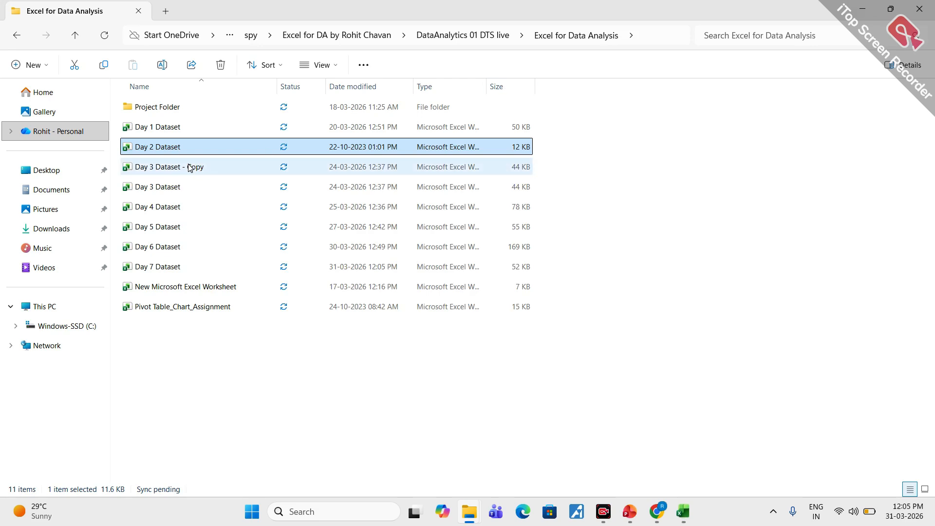
{"action": "key", "text": "F2"}
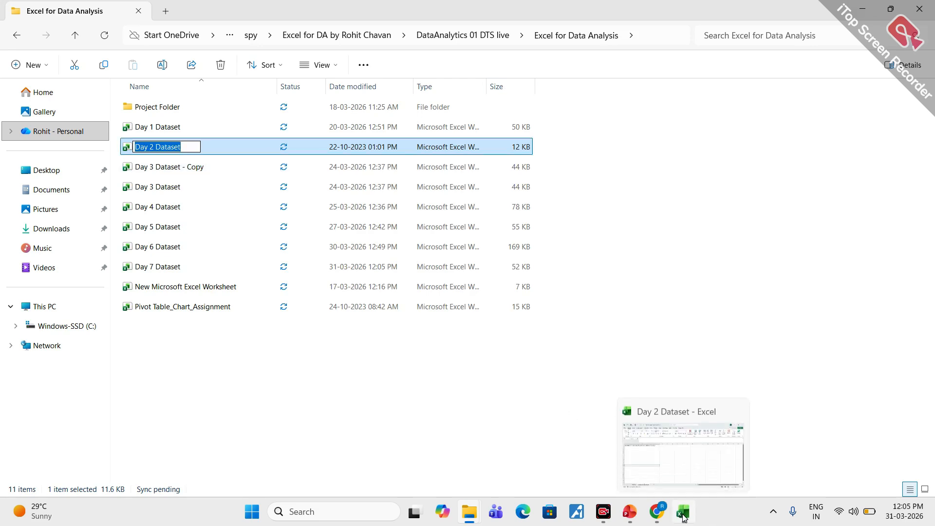
{"action": "left_click", "coordinate": [682, 517]}
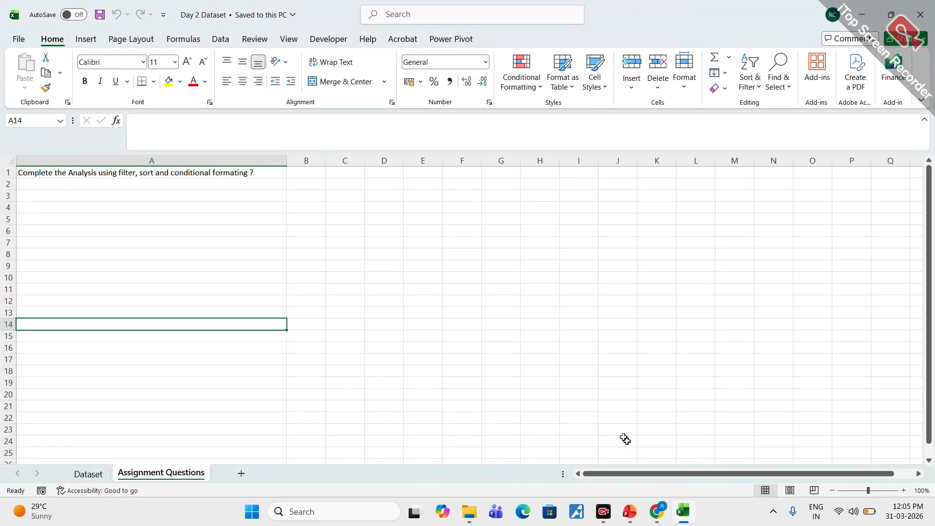
- On the Dataset sheet, copy rows 20, 14 and 12 together and paste them below the data starting at A21
{"action": "left_click", "coordinate": [88, 474]}
{"action": "left_click", "coordinate": [349, 420]}
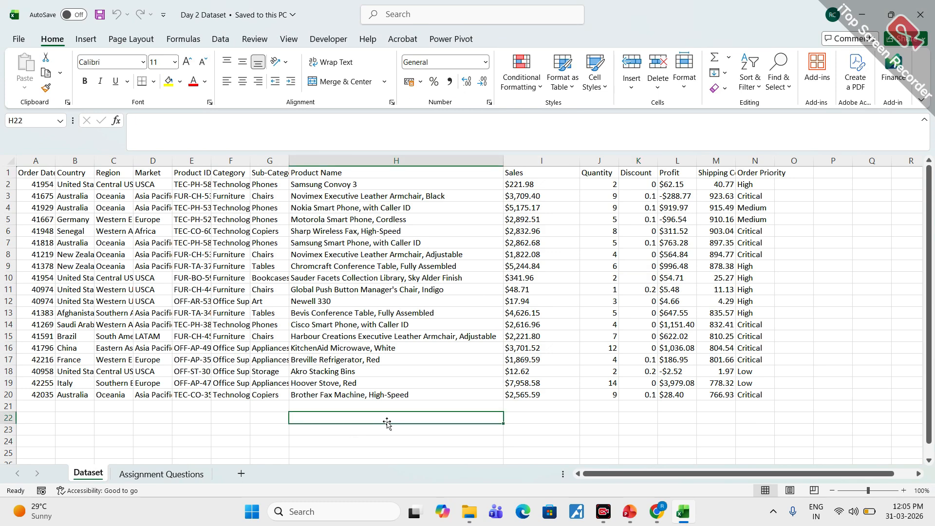
{"action": "left_click", "coordinate": [220, 39]}
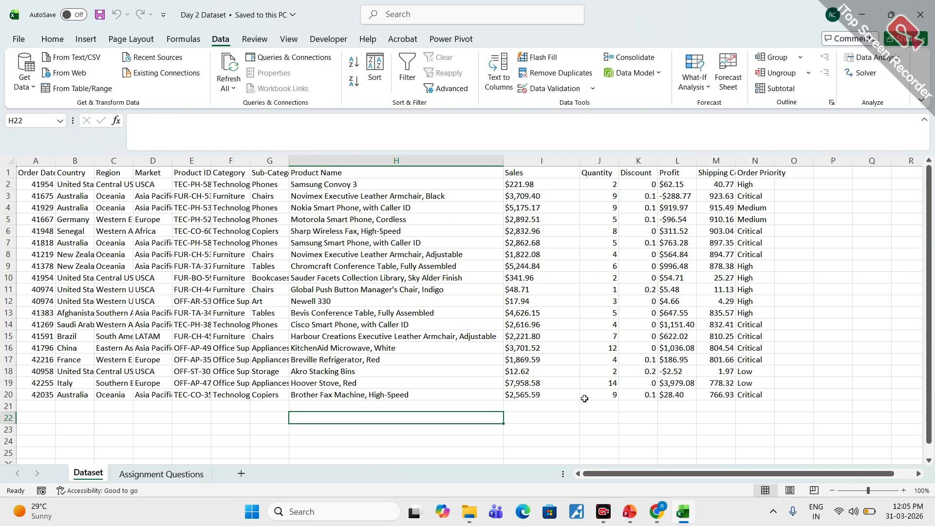
{"action": "left_click", "coordinate": [261, 422]}
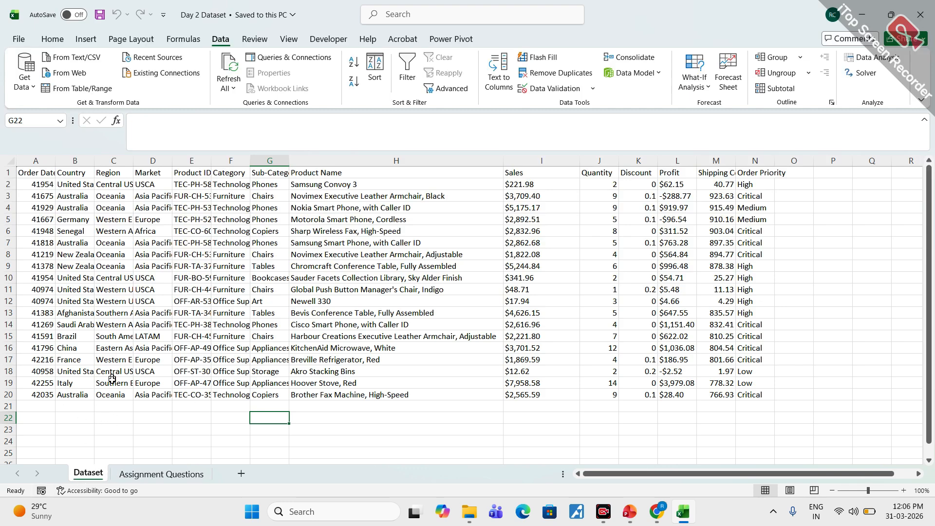
{"action": "left_click", "coordinate": [8, 395]}
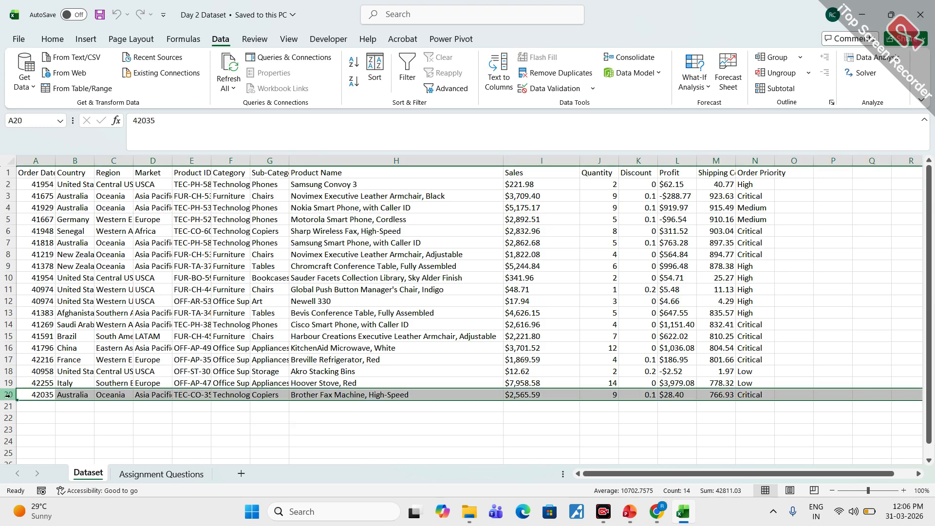
{"action": "left_click", "coordinate": [8, 325], "text": "ctrl"}
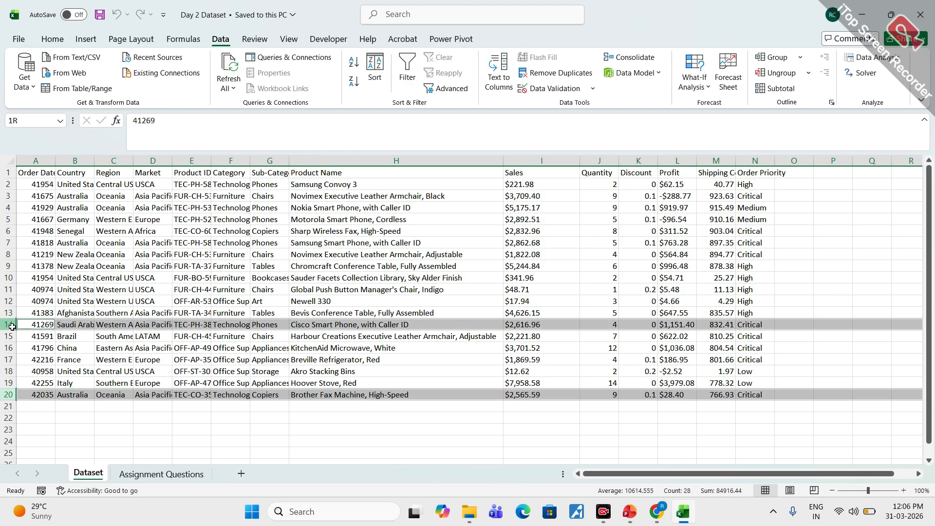
{"action": "left_click", "coordinate": [6, 301], "text": "ctrl"}
{"action": "key", "text": "ctrl+c"}
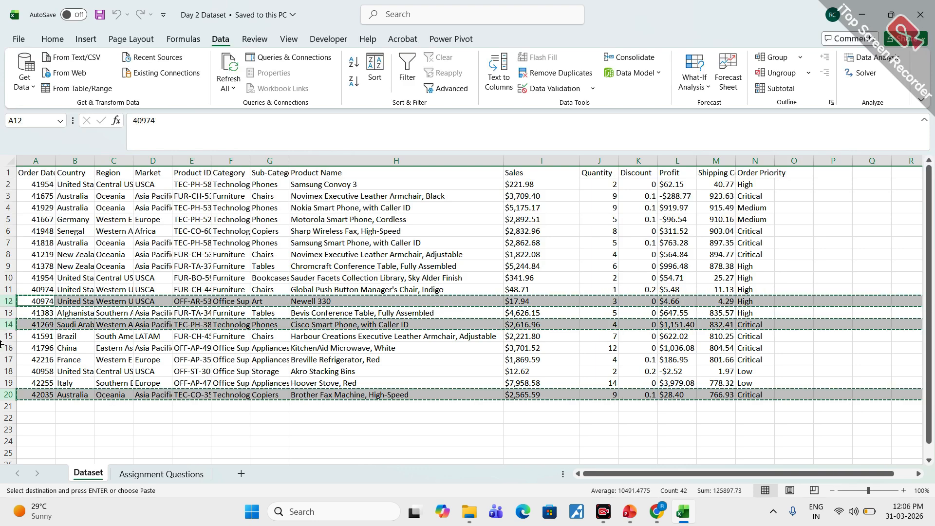
{"action": "left_click", "coordinate": [54, 407]}
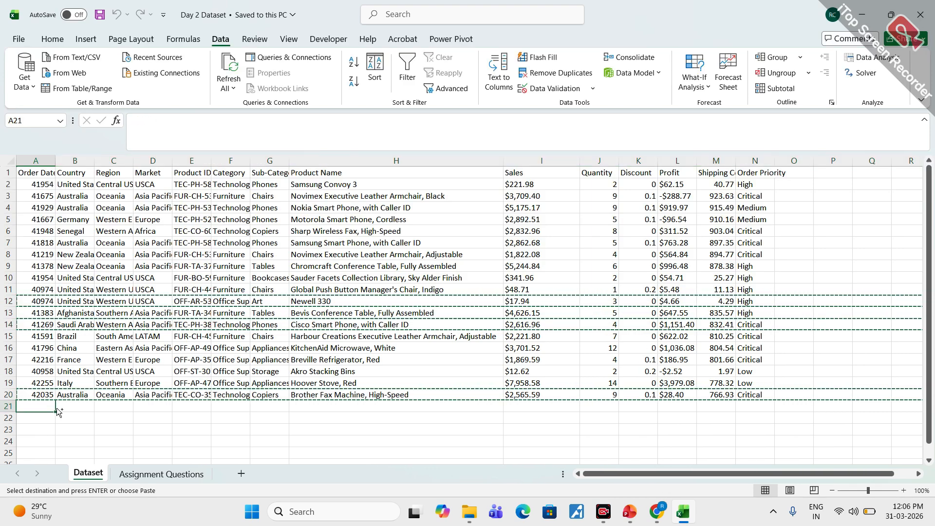
{"action": "key", "text": "ctrl+v"}
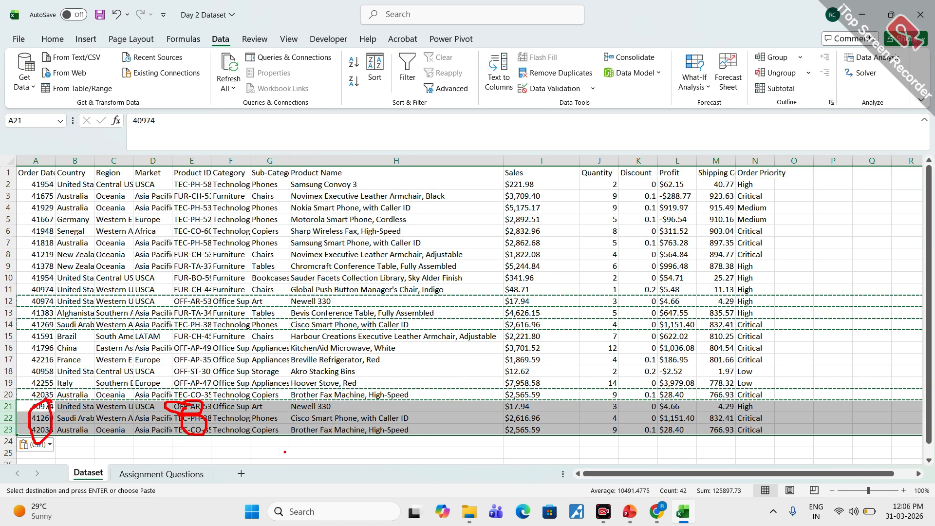
- Select the whole dataset from the Order Date header in A1 through N23
{"action": "left_click", "coordinate": [43, 174]}
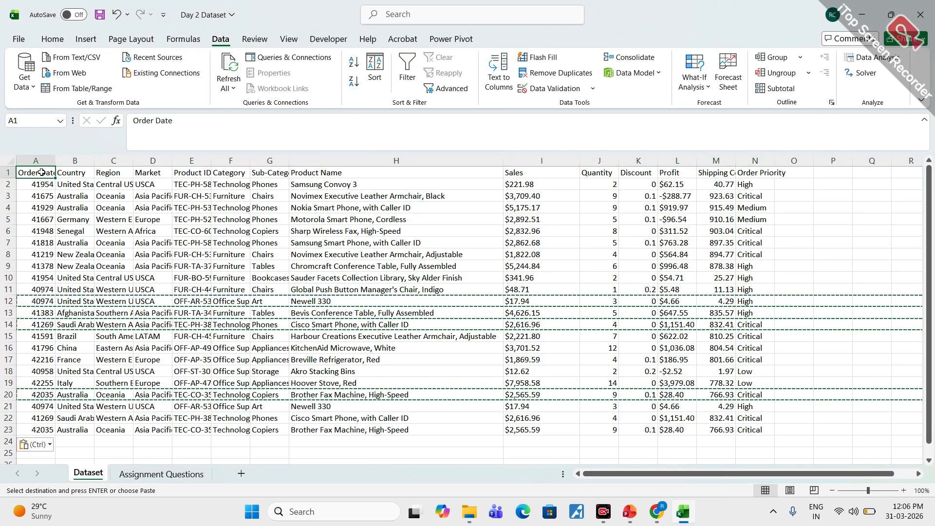
{"action": "key", "text": "ctrl+shift+Right"}
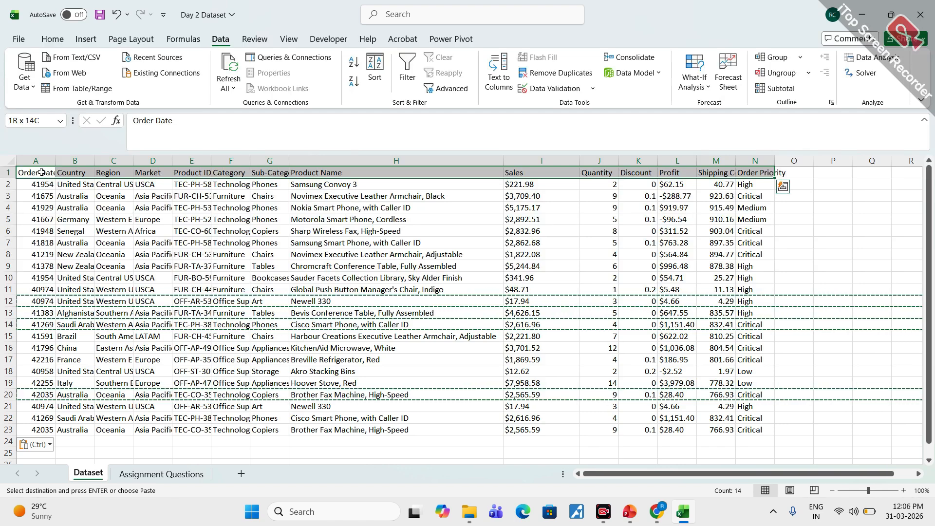
{"action": "key", "text": "ctrl+shift+Down"}
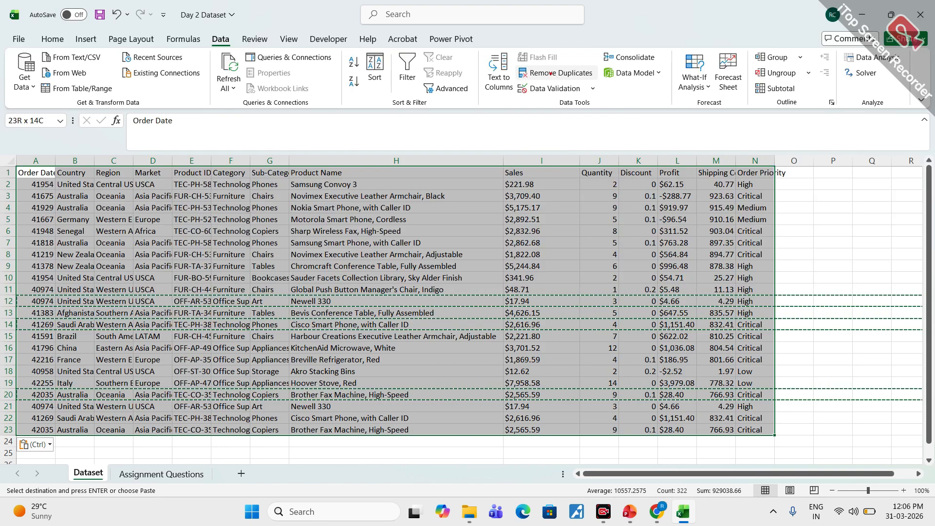
- Circle the Data heading, the Remove Duplicates command and pasted rows 21 to 23 in red, and clear the marks
{"action": "mouse_move", "coordinate": [224, 28]}
{"action": "left_mouse_down"}
{"action": "mouse_move", "coordinate": [237, 43]}
{"action": "mouse_move", "coordinate": [233, 26]}
{"action": "left_mouse_up"}
{"action": "mouse_move", "coordinate": [538, 62]}
{"action": "left_mouse_down"}
{"action": "mouse_move", "coordinate": [569, 81]}
{"action": "mouse_move", "coordinate": [589, 64]}
{"action": "mouse_move", "coordinate": [530, 64]}
{"action": "left_mouse_up"}
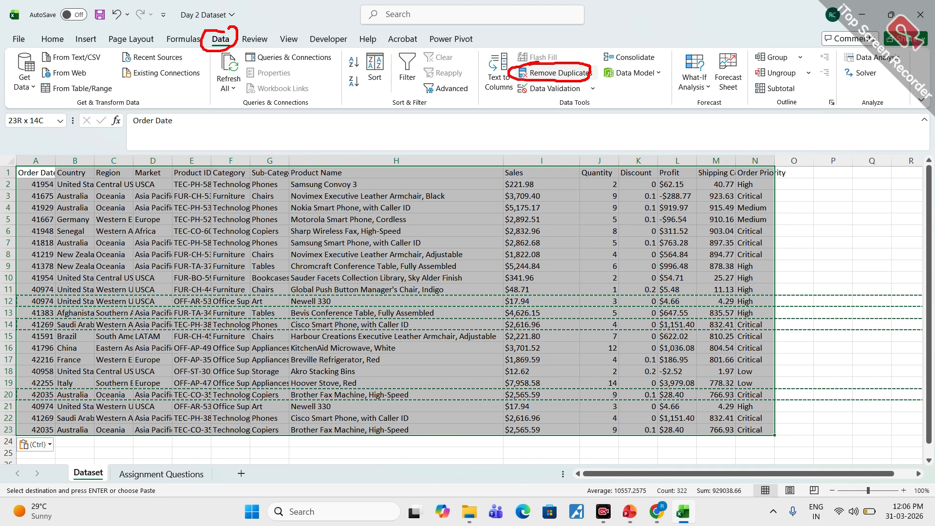
{"action": "mouse_move", "coordinate": [25, 404]}
{"action": "left_mouse_down"}
{"action": "mouse_move", "coordinate": [119, 438]}
{"action": "mouse_move", "coordinate": [748, 446]}
{"action": "mouse_move", "coordinate": [741, 400]}
{"action": "mouse_move", "coordinate": [53, 402]}
{"action": "left_mouse_up"}
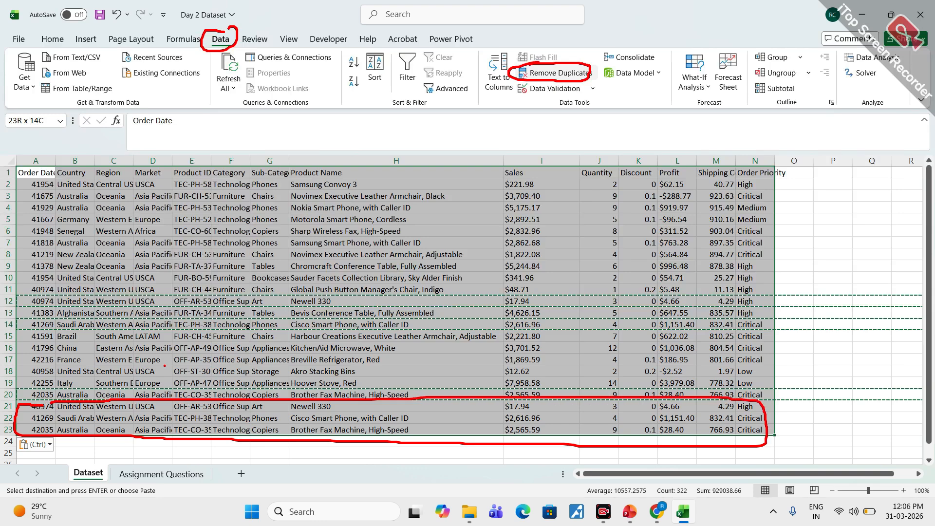
{"action": "key", "text": "Escape"}
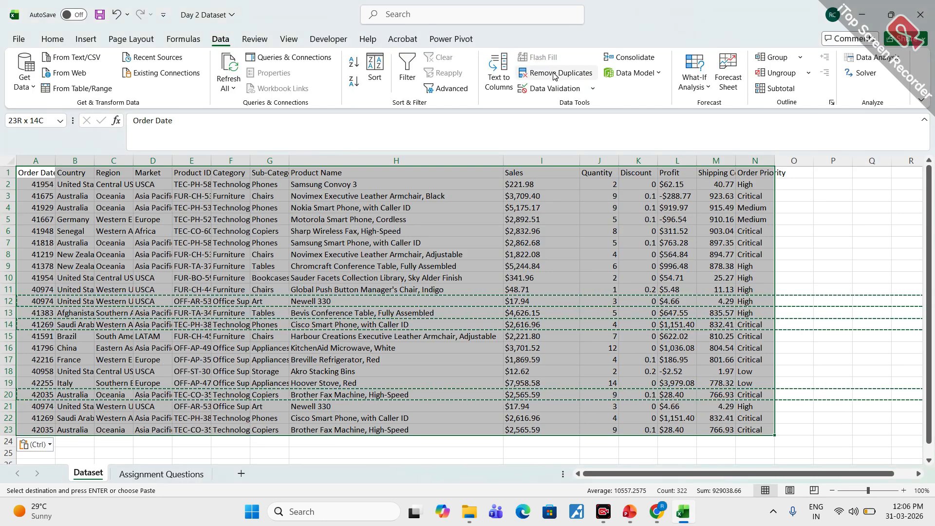
- Remove duplicate rows from the selected dataset, comparing all columns and treating the first row as headers
{"action": "left_click", "coordinate": [554, 74]}
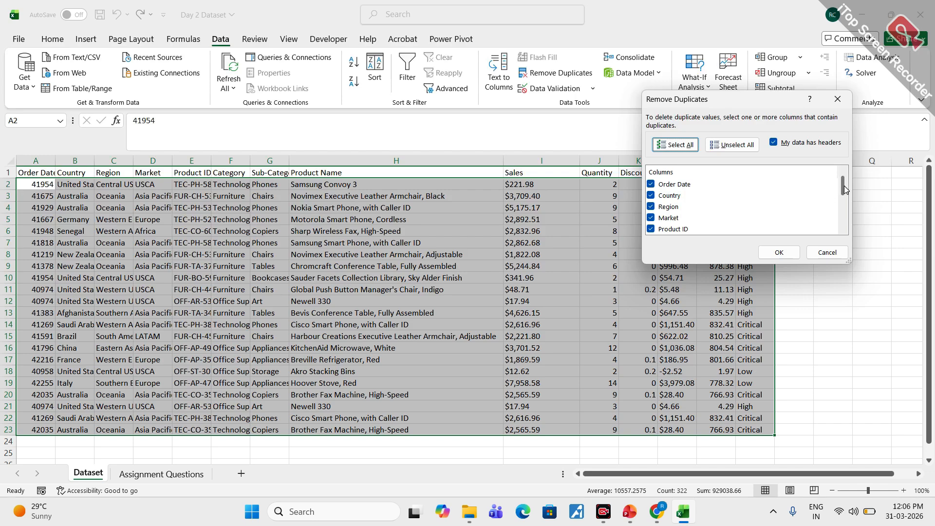
{"action": "left_click_drag", "start_coordinate": [845, 186], "coordinate": [843, 193]}
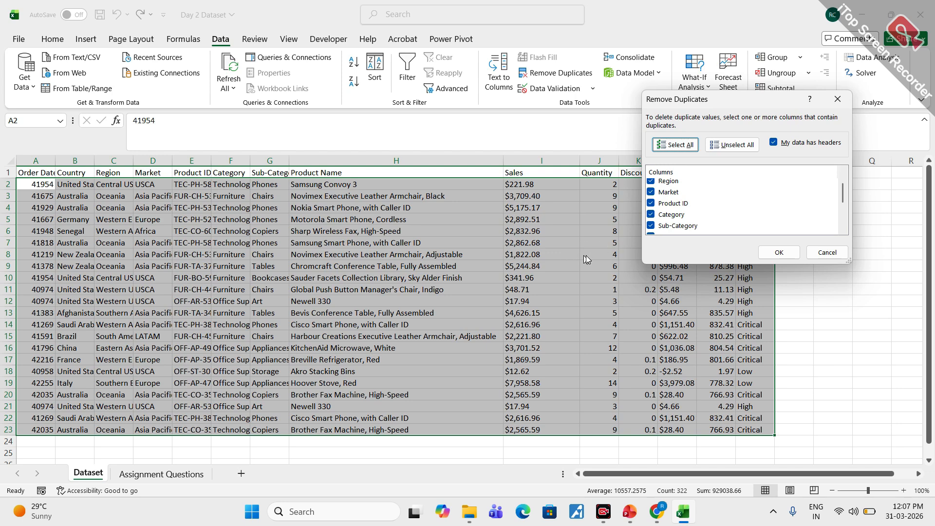
{"action": "scroll", "coordinate": [845, 195], "scroll_direction": "up", "scroll_amount": 2}
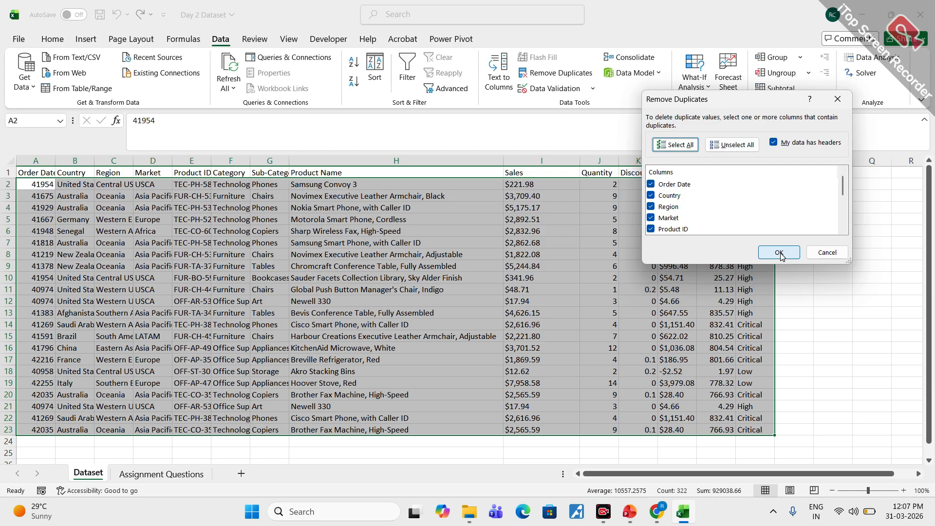
{"action": "mouse_move", "coordinate": [35, 510]}
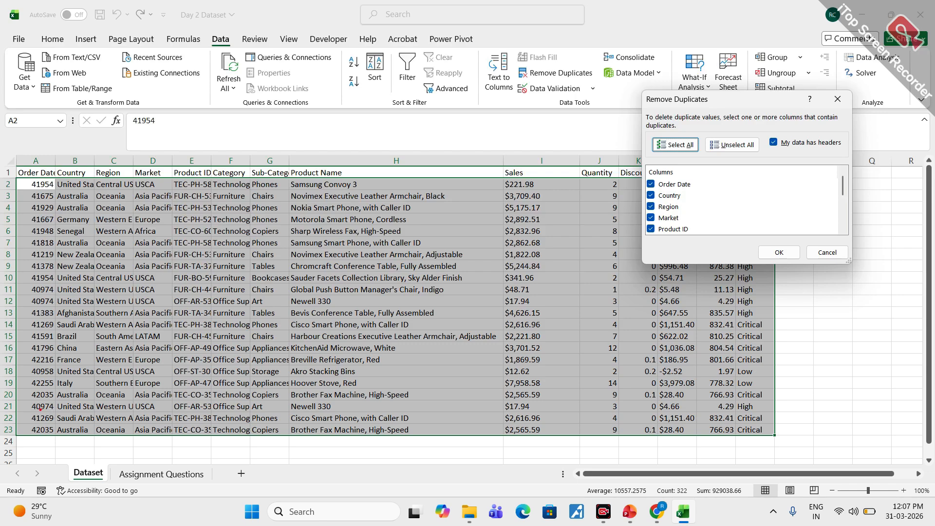
{"action": "mouse_move", "coordinate": [44, 402]}
{"action": "left_mouse_down"}
{"action": "mouse_move", "coordinate": [30, 427]}
{"action": "mouse_move", "coordinate": [63, 426]}
{"action": "mouse_move", "coordinate": [46, 401]}
{"action": "left_mouse_up"}
{"action": "key", "text": "Escape"}
{"action": "left_click", "coordinate": [778, 252]}
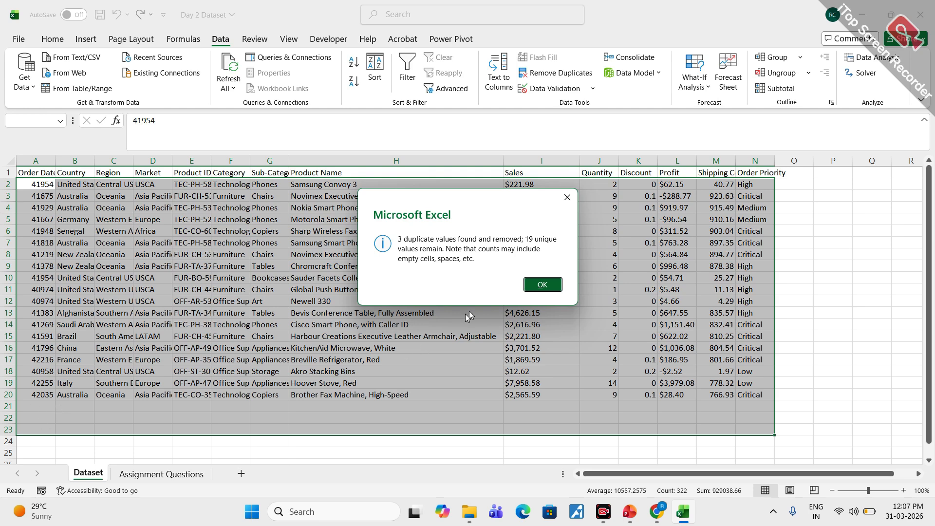
{"action": "left_click", "coordinate": [541, 285]}
{"action": "left_click", "coordinate": [247, 418]}
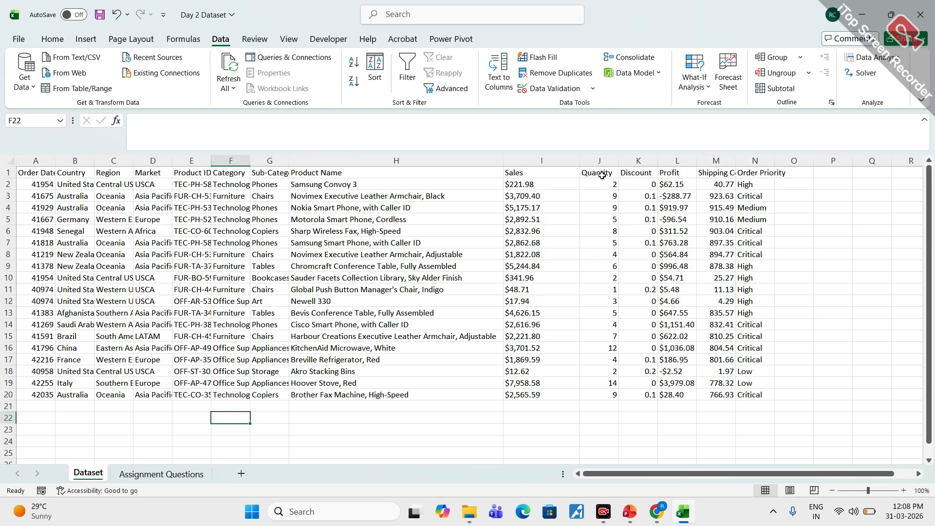
- Format the Quantity column from J1 down to J20 as Number with no decimal places
{"action": "left_click", "coordinate": [602, 175]}
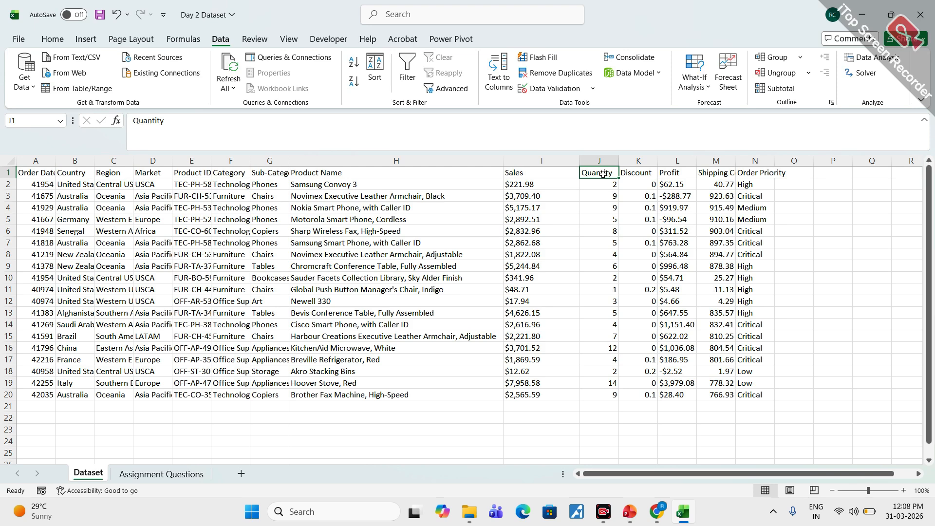
{"action": "key", "text": "ctrl+shift+Down"}
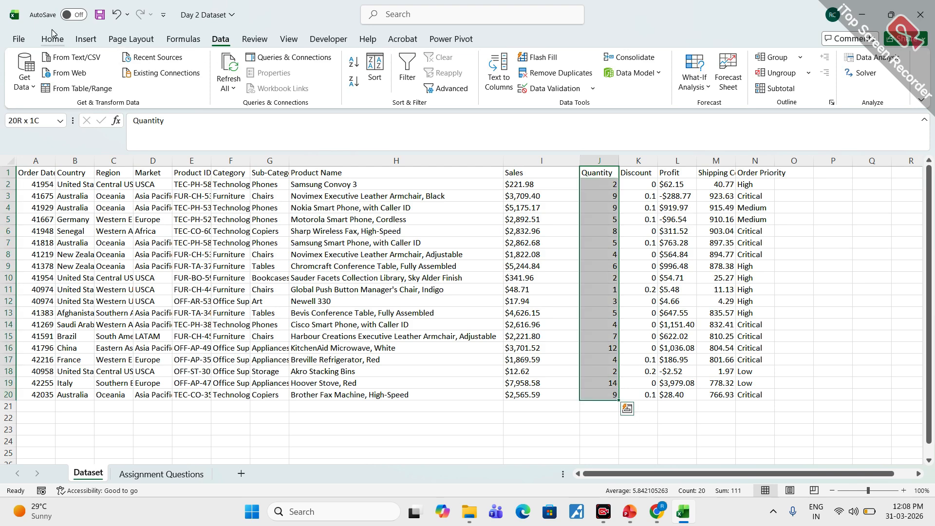
{"action": "left_click", "coordinate": [53, 38]}
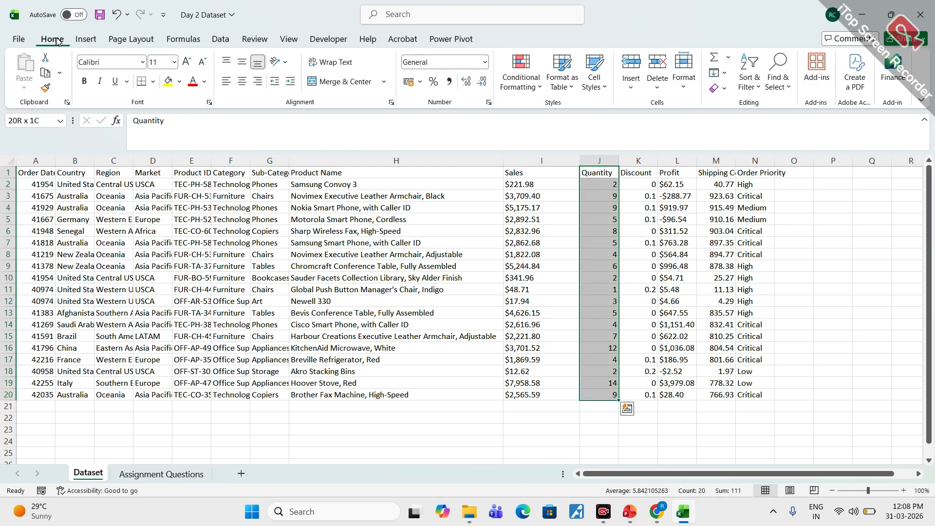
{"action": "left_click", "coordinate": [486, 65]}
{"action": "left_click", "coordinate": [448, 112]}
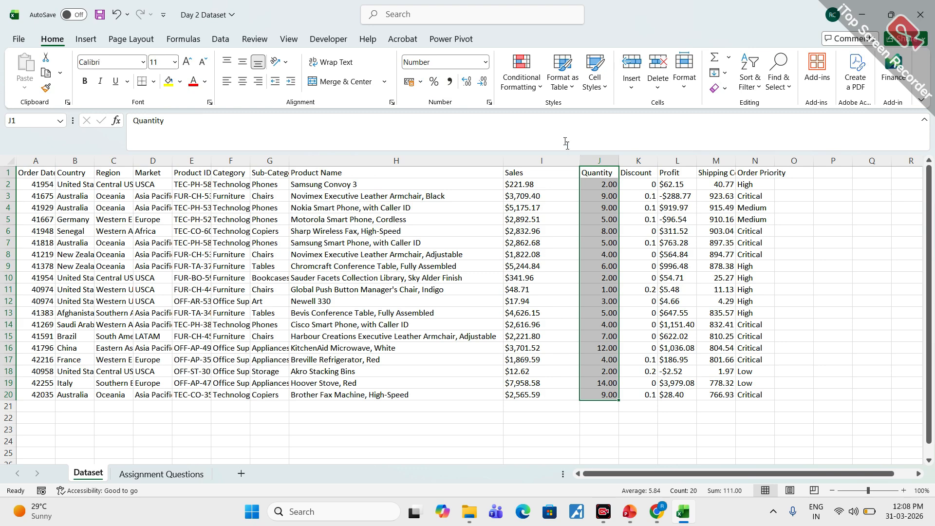
{"action": "left_click", "coordinate": [482, 84]}
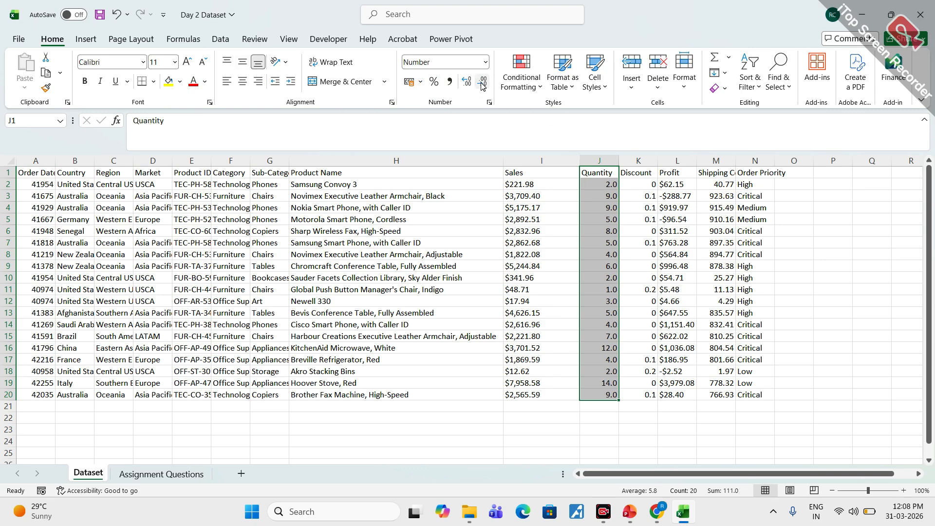
{"action": "left_click", "coordinate": [482, 84]}
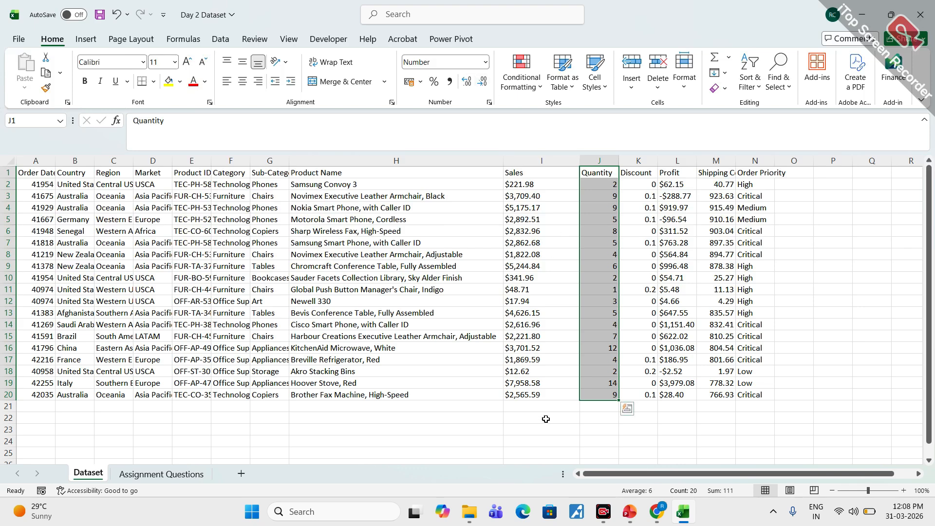
{"action": "left_click", "coordinate": [604, 412]}
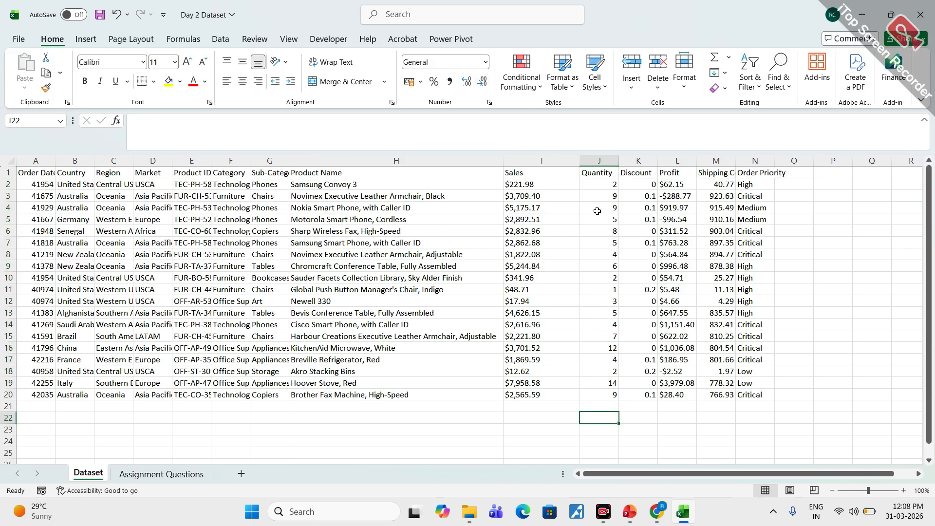
- Select the quantity values J2:J20 and set up a data validation rule that allows whole numbers
{"action": "left_click_drag", "start_coordinate": [601, 184], "coordinate": [613, 395]}
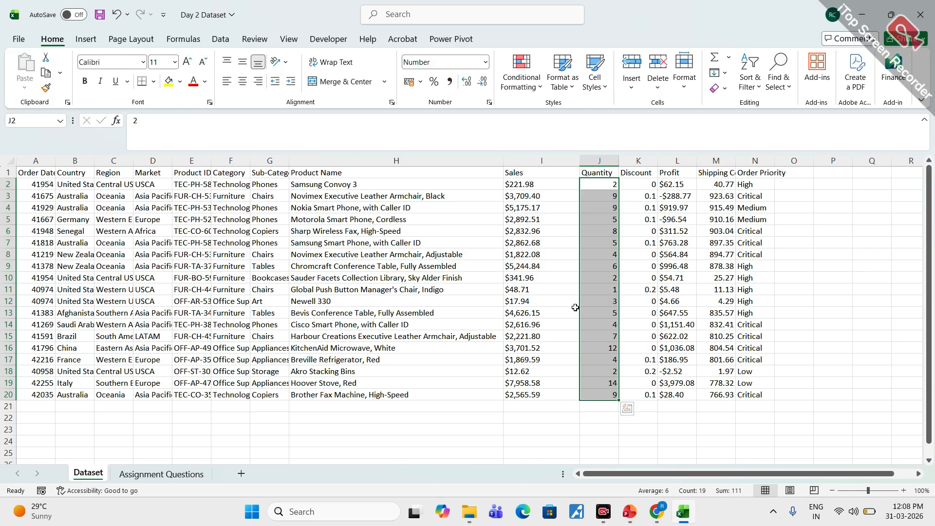
{"action": "left_click", "coordinate": [220, 39]}
{"action": "left_click", "coordinate": [592, 88]}
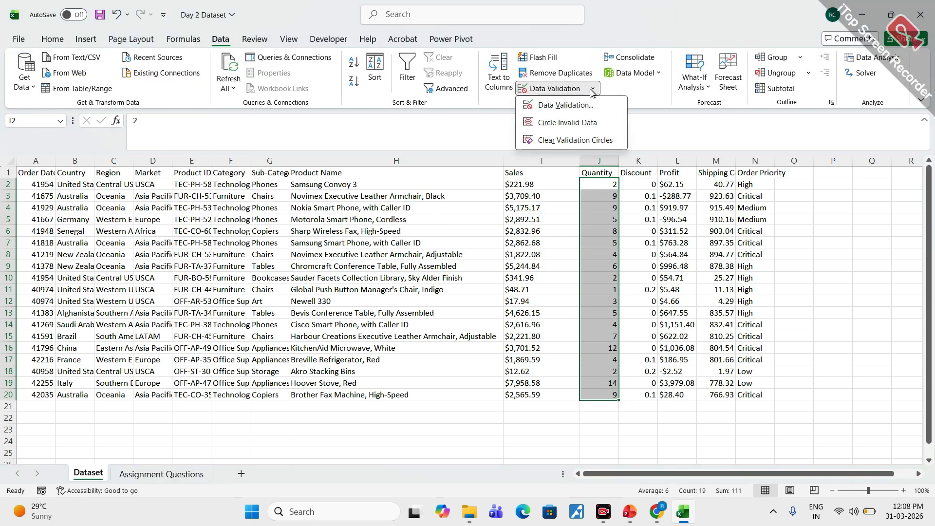
{"action": "left_click", "coordinate": [655, 10]}
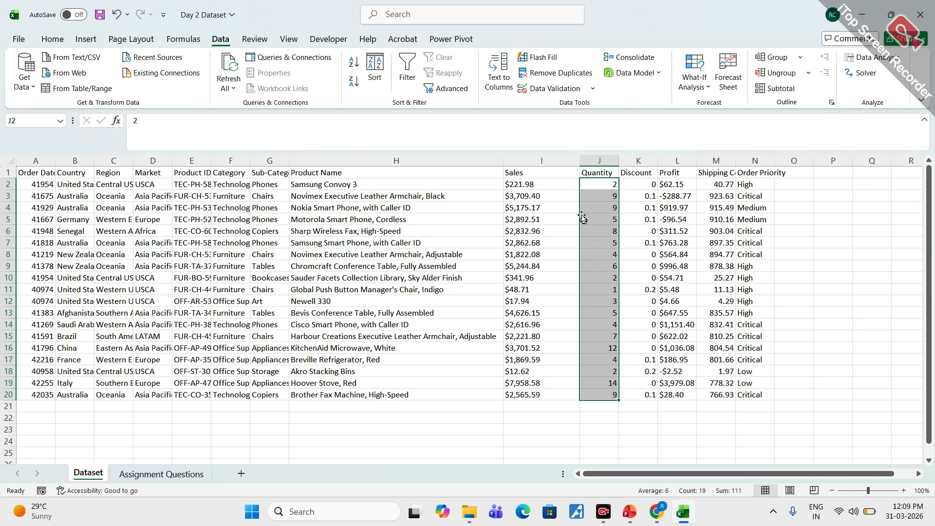
{"action": "left_click", "coordinate": [593, 90]}
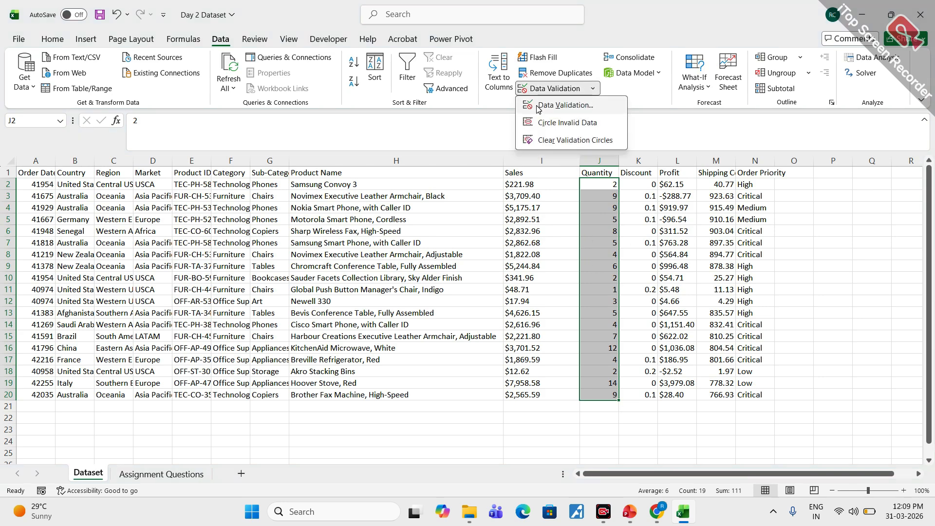
{"action": "left_click", "coordinate": [563, 105]}
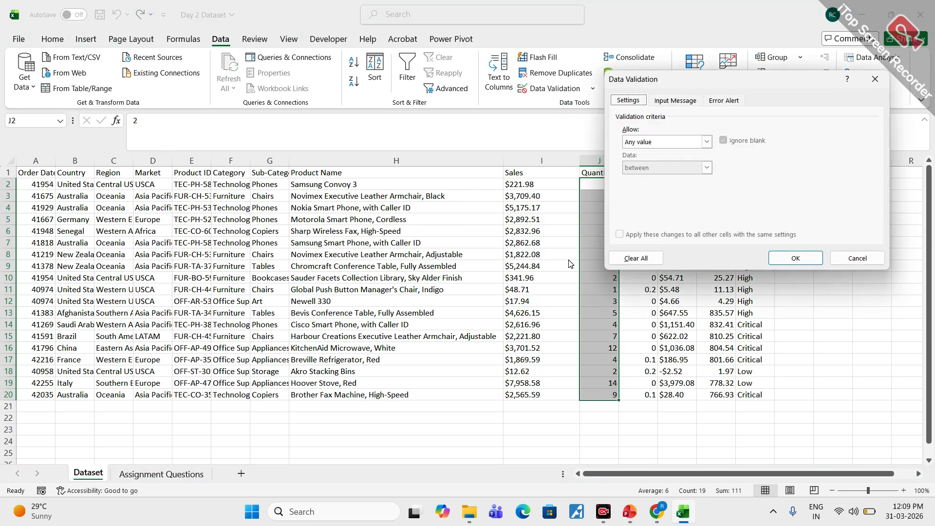
{"action": "left_click_drag", "start_coordinate": [728, 84], "coordinate": [803, 103]}
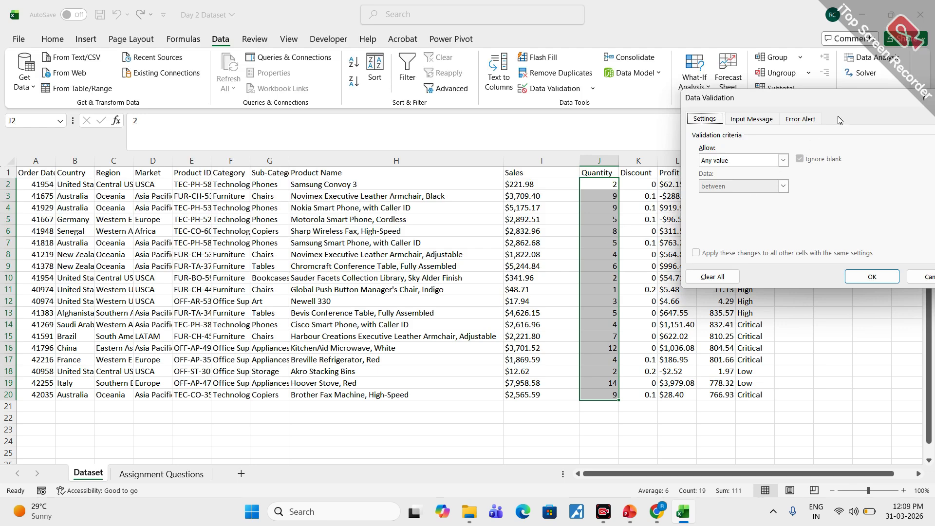
{"action": "left_click_drag", "start_coordinate": [799, 106], "coordinate": [736, 101]}
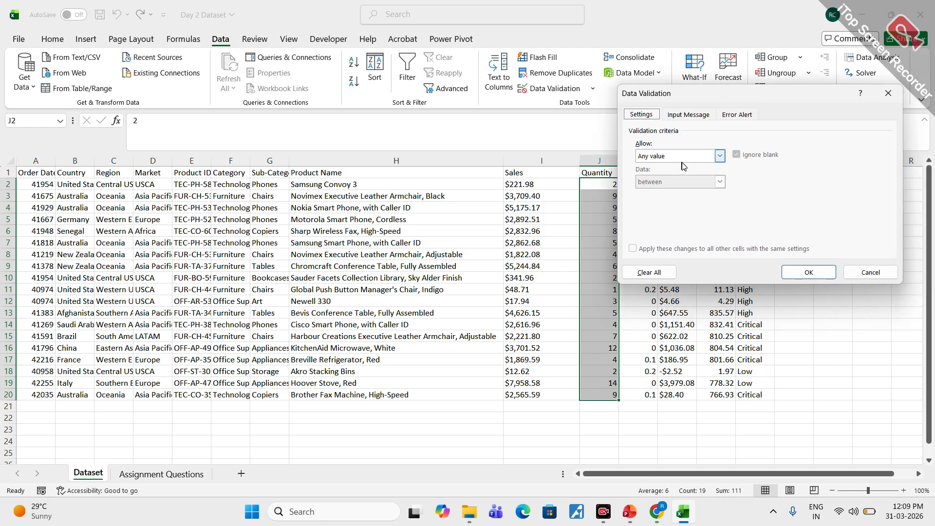
{"action": "left_click", "coordinate": [720, 156]}
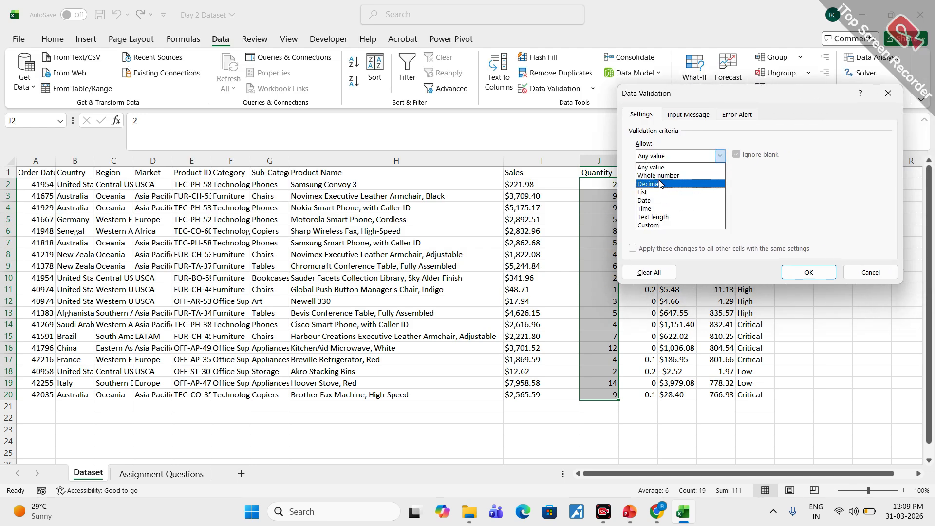
{"action": "left_click", "coordinate": [664, 175]}
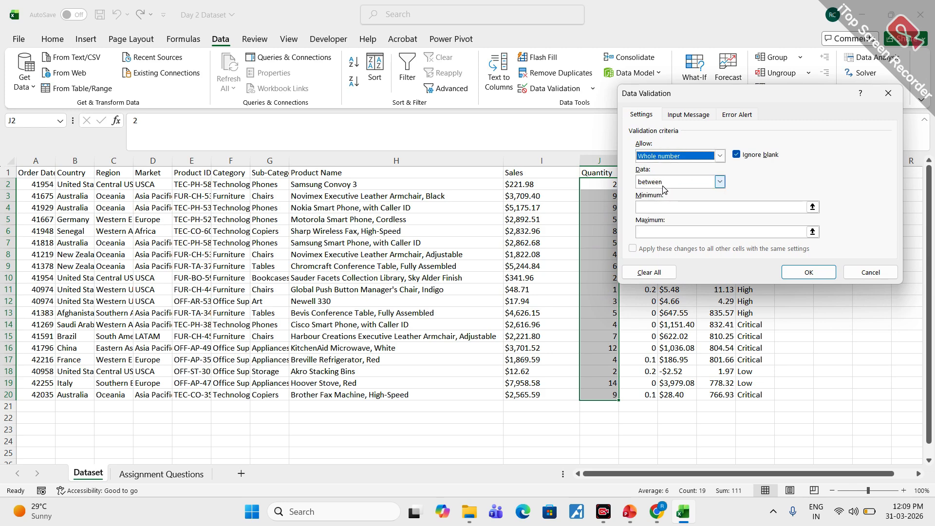
- Require the whole numbers to be greater than 0 and apply the validation rule
{"action": "left_click", "coordinate": [719, 182]}
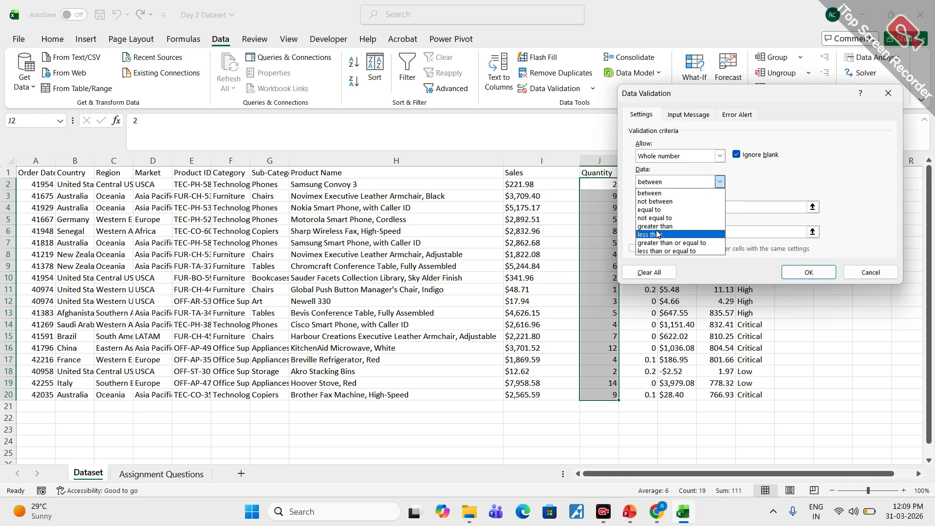
{"action": "left_click", "coordinate": [666, 226]}
{"action": "key", "text": "Tab"}
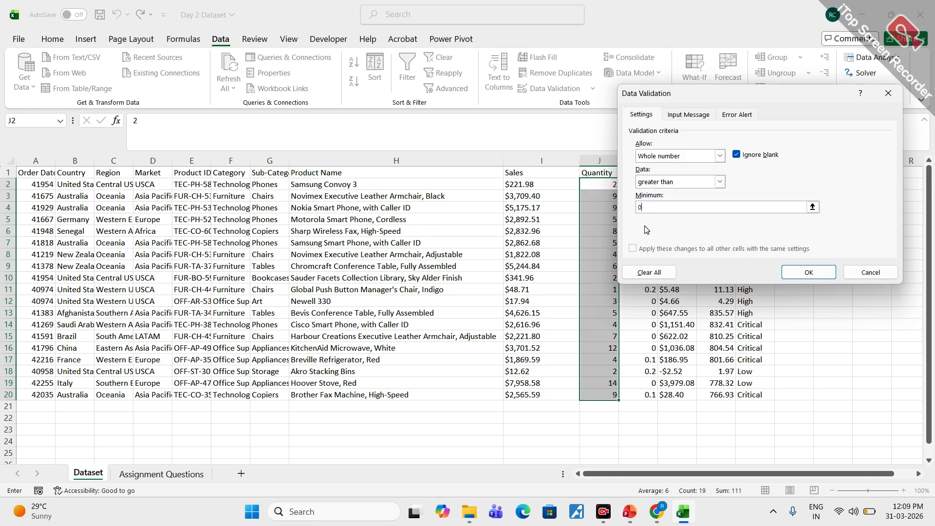
{"action": "left_click", "coordinate": [799, 274]}
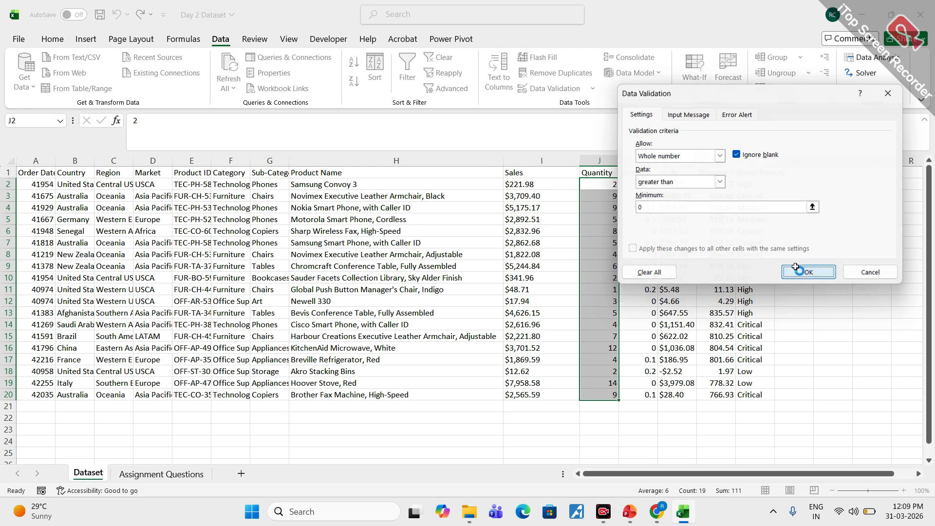
- Test the validation rule by entering 36 as the quantity in cell J9
{"action": "left_click", "coordinate": [604, 267]}
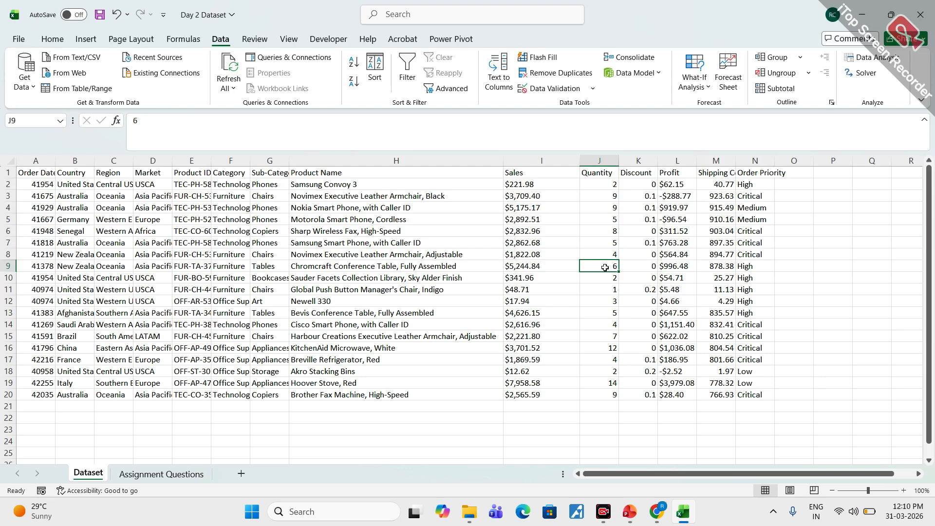
{"action": "type", "text": "3"}
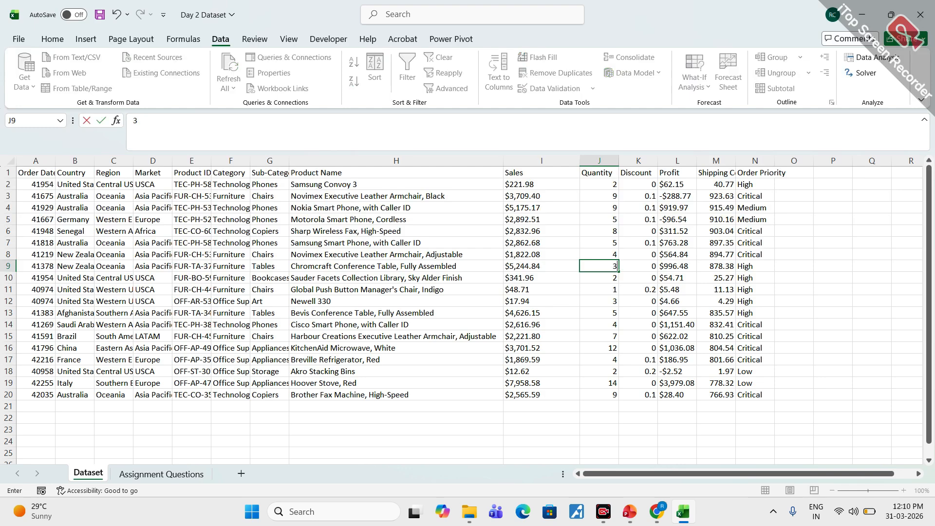
{"action": "key", "text": "Return"}
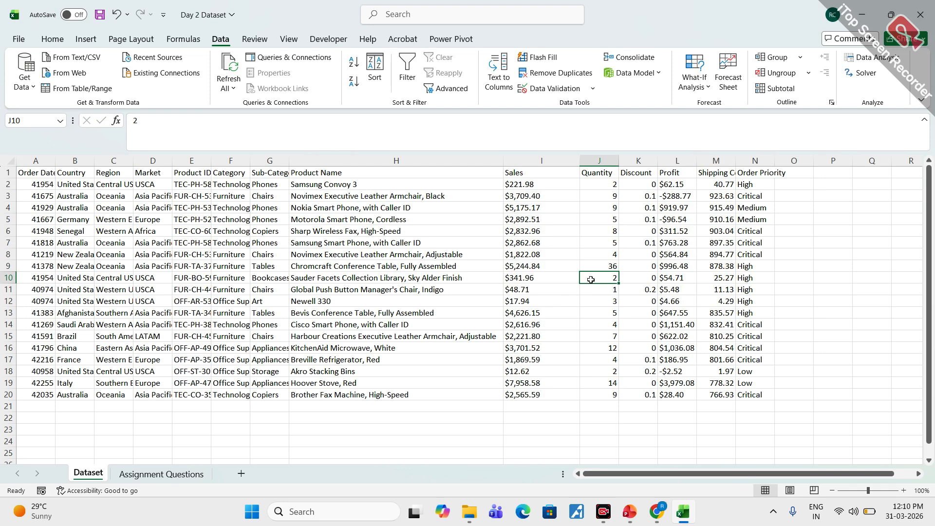
- Try to enter 0 as the quantity in J9, and retry with 6
{"action": "left_click", "coordinate": [608, 267]}
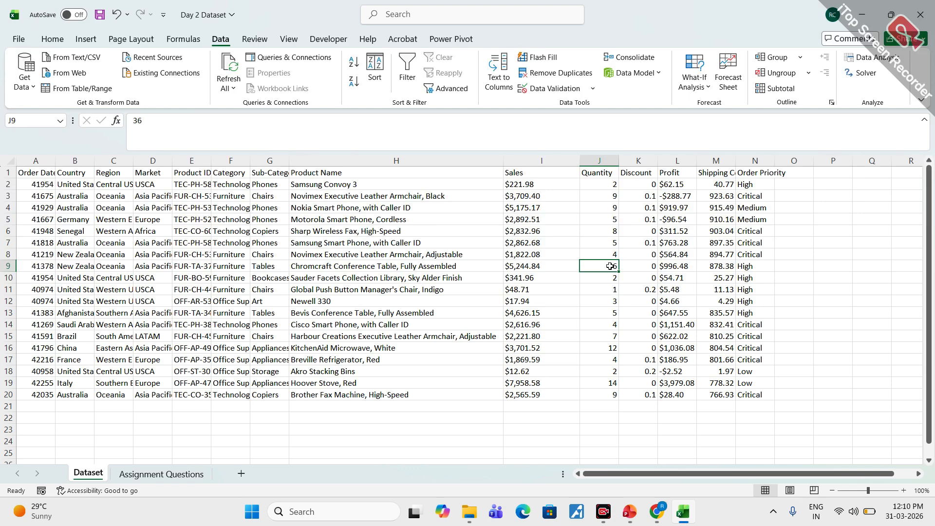
{"action": "type", "text": "0"}
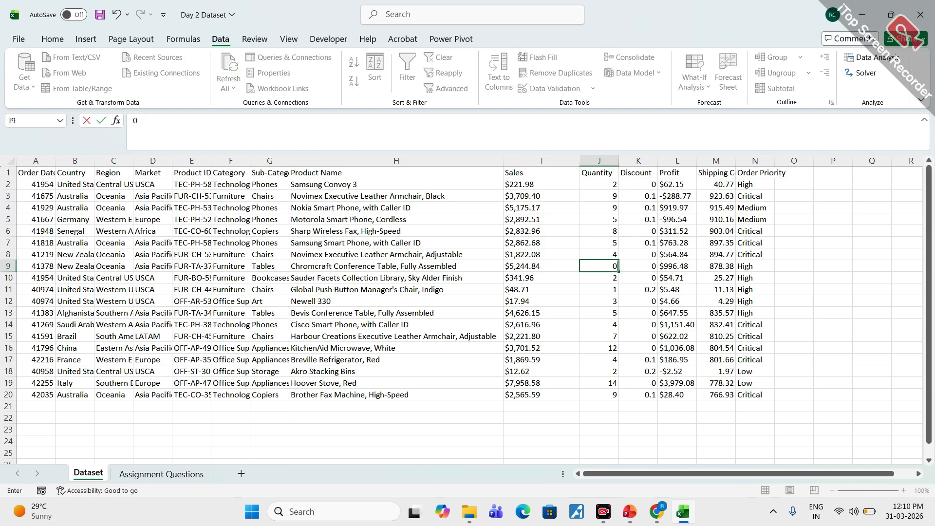
{"action": "key", "text": "Return"}
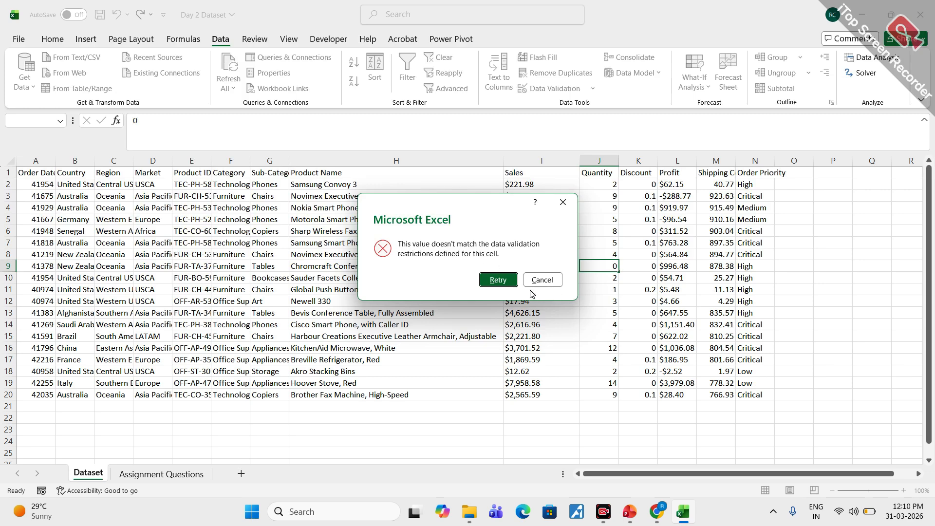
{"action": "left_click", "coordinate": [500, 282]}
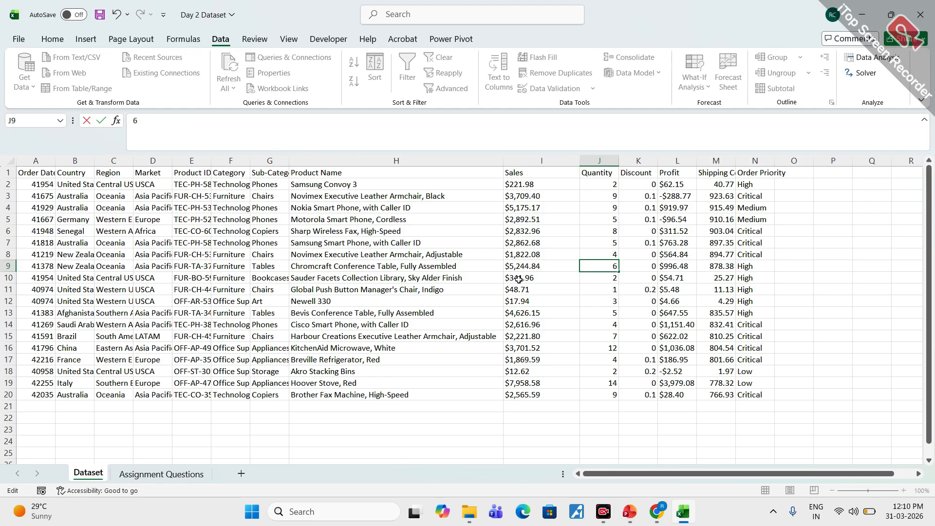
{"action": "type", "text": "6"}
{"action": "key", "text": "Return"}
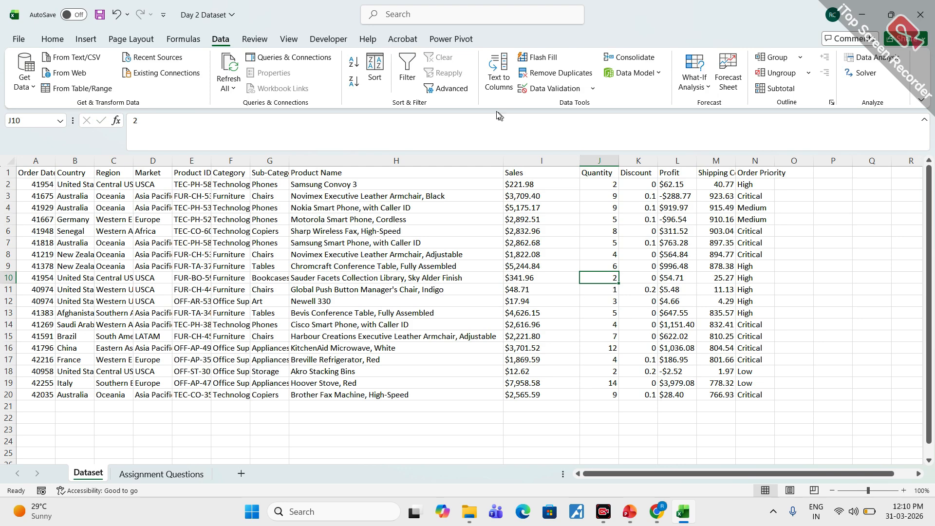
{"action": "left_click", "coordinate": [592, 89]}
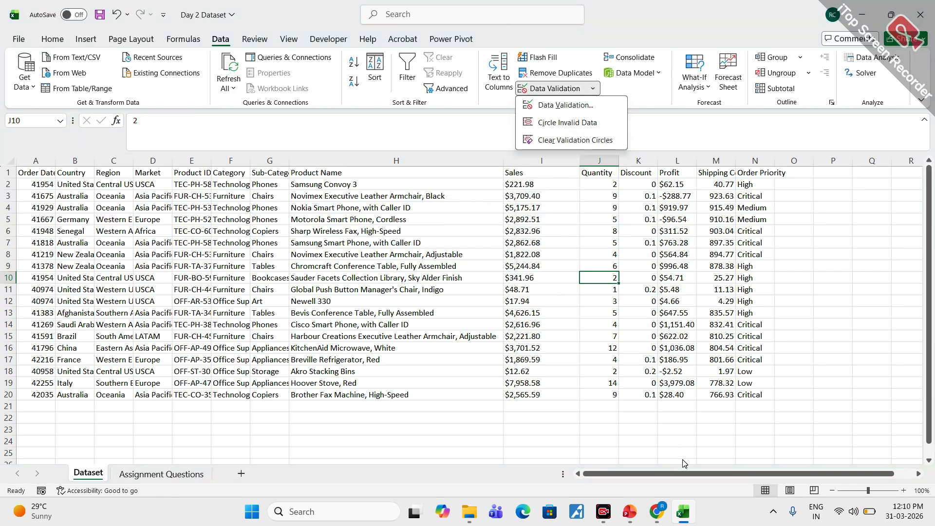
{"action": "left_click", "coordinate": [515, 425]}
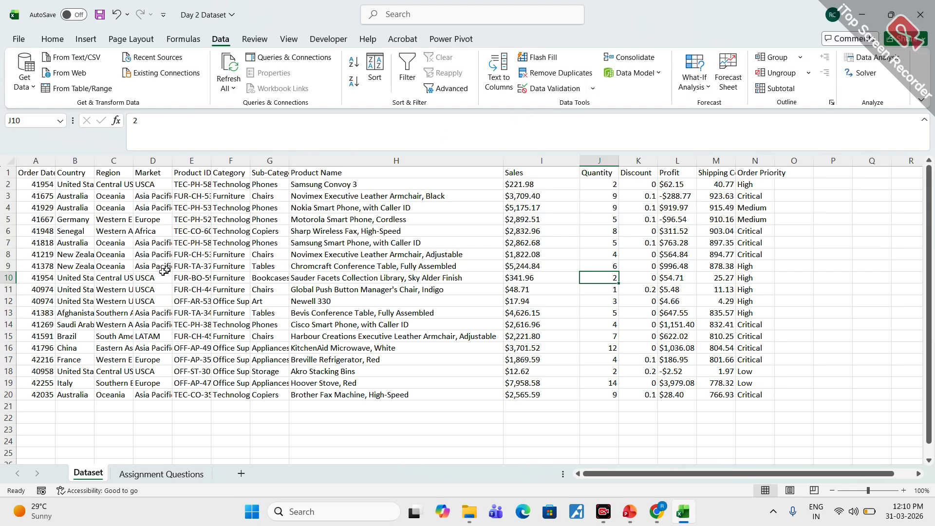
- Fit the Product ID column to its contents, and circle the numeric part of the IDs in red before clearing the mark
{"action": "left_click", "coordinate": [189, 187]}
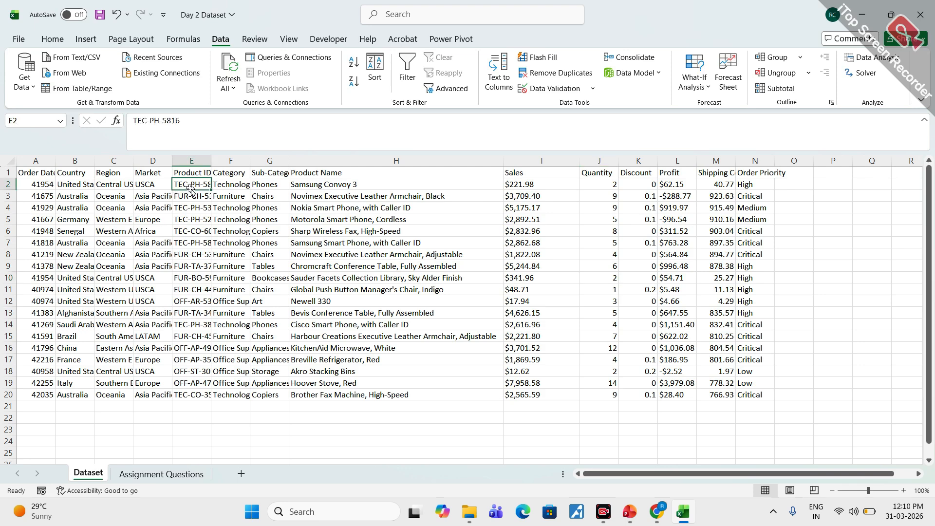
{"action": "double_click", "coordinate": [209, 161]}
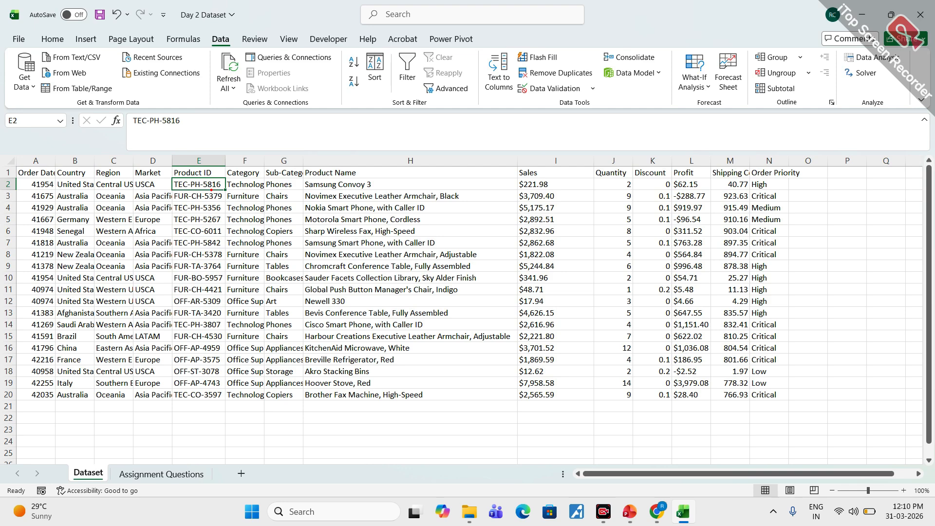
{"action": "mouse_move", "coordinate": [203, 187]}
{"action": "left_mouse_down"}
{"action": "mouse_move", "coordinate": [197, 379]}
{"action": "mouse_move", "coordinate": [230, 381]}
{"action": "mouse_move", "coordinate": [229, 207]}
{"action": "mouse_move", "coordinate": [212, 170]}
{"action": "left_mouse_up"}
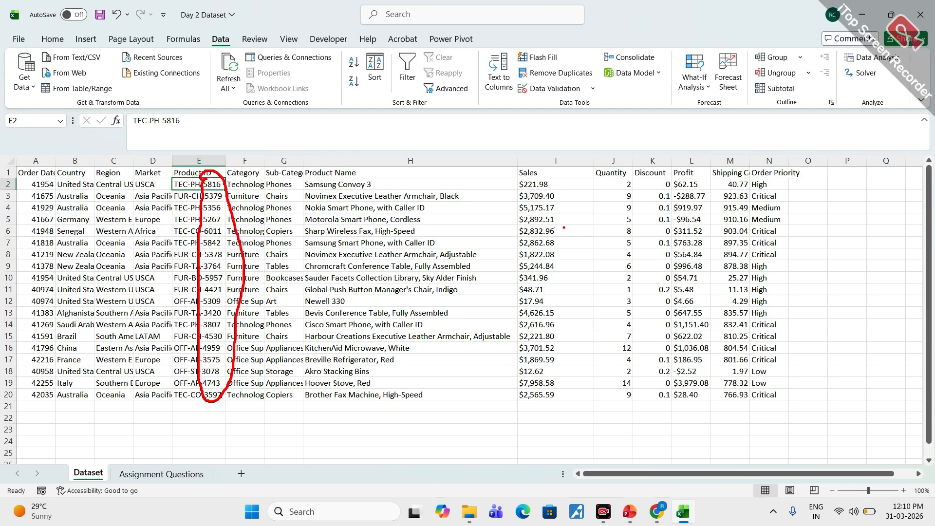
{"action": "key", "text": "Escape"}
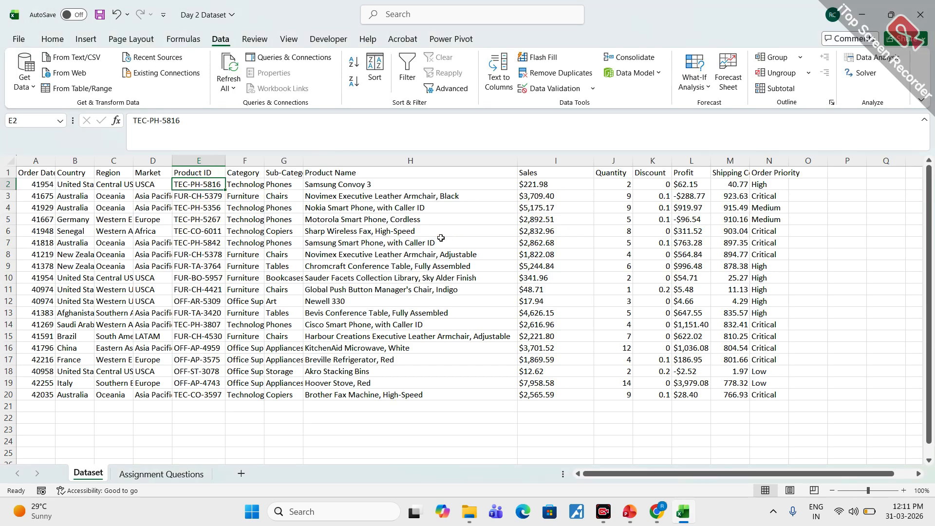
- Open the Find and Replace dialog with its replace options and close it
{"action": "key", "text": "ctrl+h"}
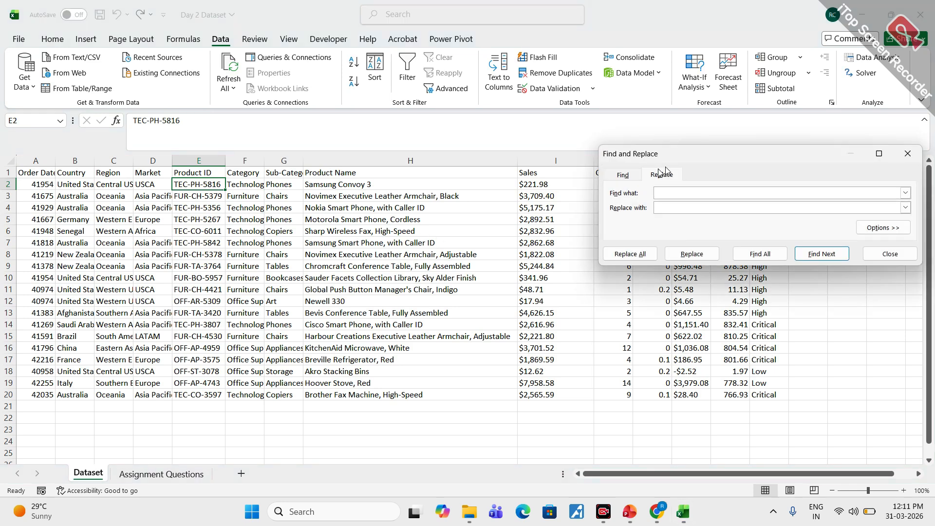
{"action": "left_click_drag", "start_coordinate": [697, 167], "coordinate": [558, 147]}
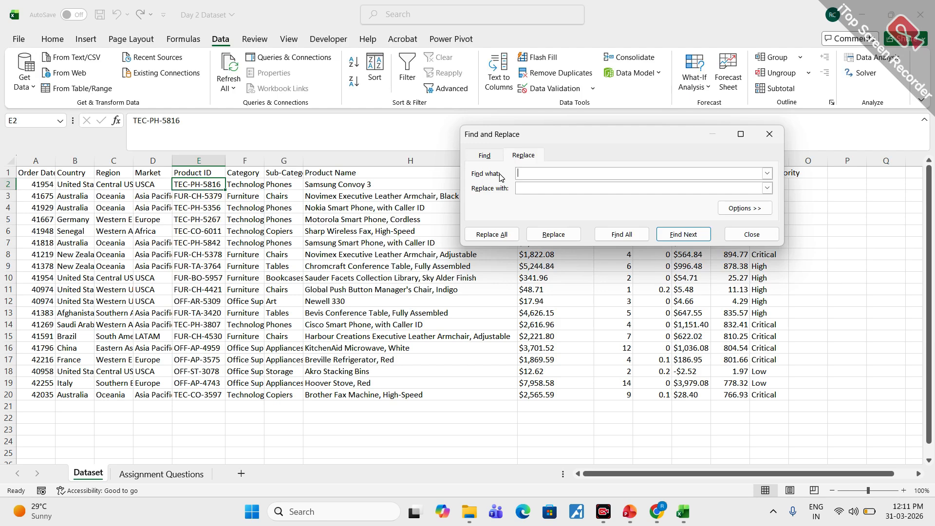
- Enter 5816, the numeric part of the first Product ID, in O2 and Flash Fill the remaining rows of column O
{"action": "left_click", "coordinate": [750, 235]}
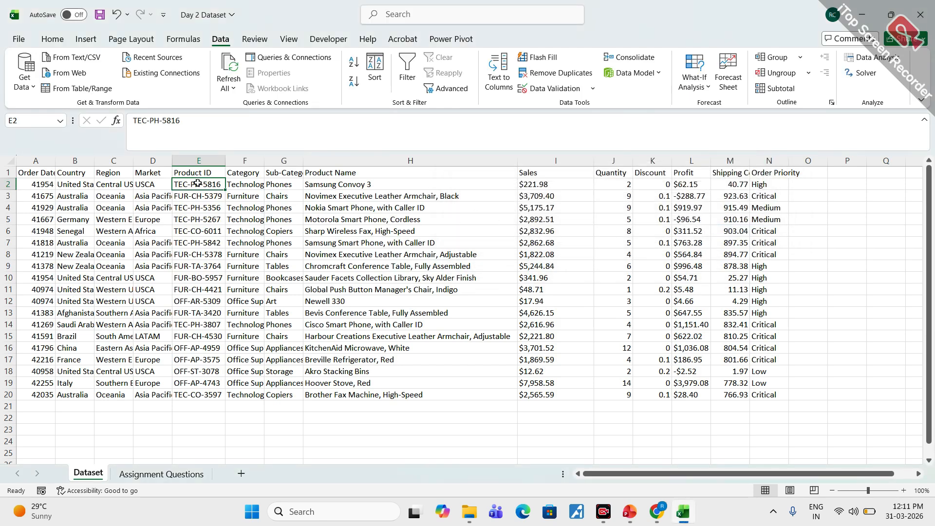
{"action": "left_click", "coordinate": [814, 185]}
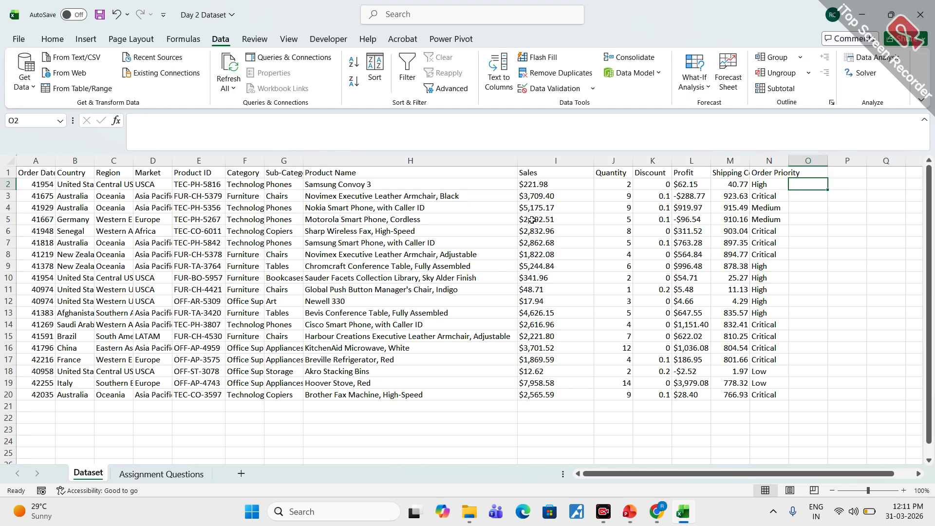
{"action": "type", "text": "58"}
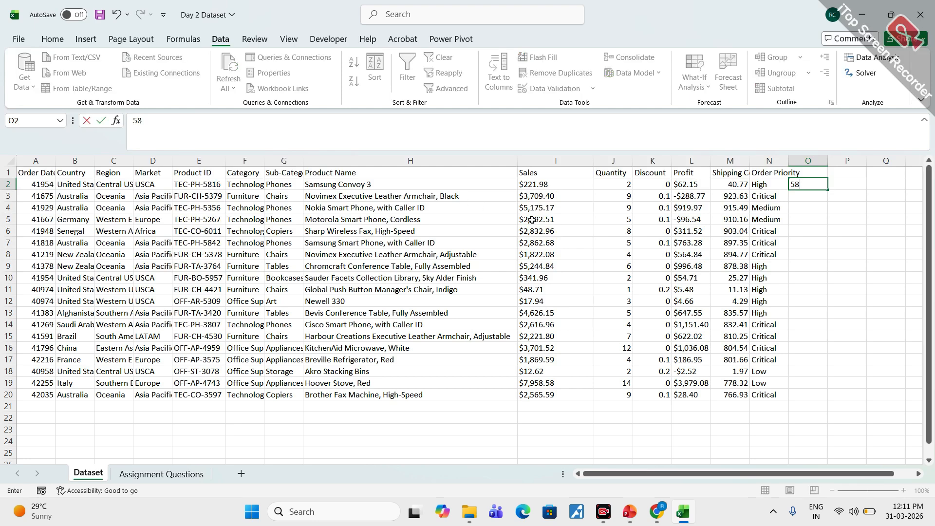
{"action": "type", "text": "16"}
{"action": "left_click", "coordinate": [802, 195]}
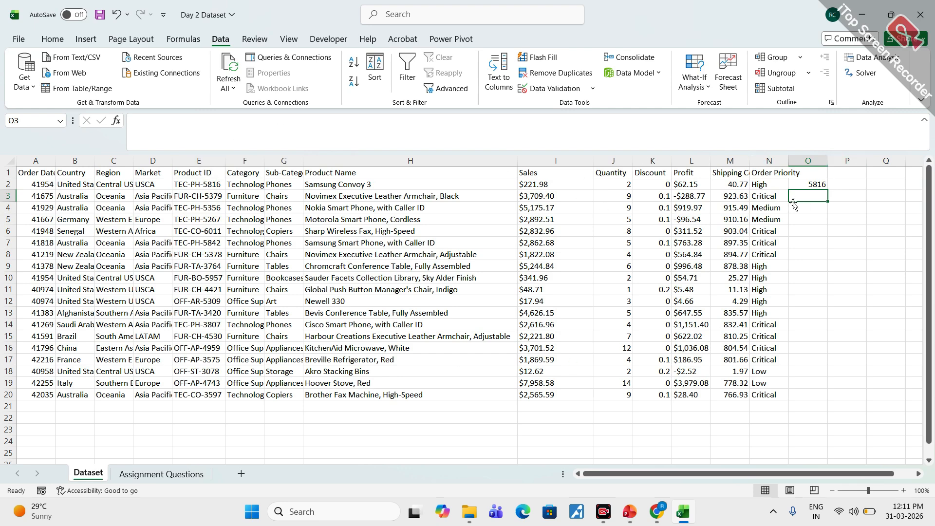
{"action": "left_click", "coordinate": [554, 59]}
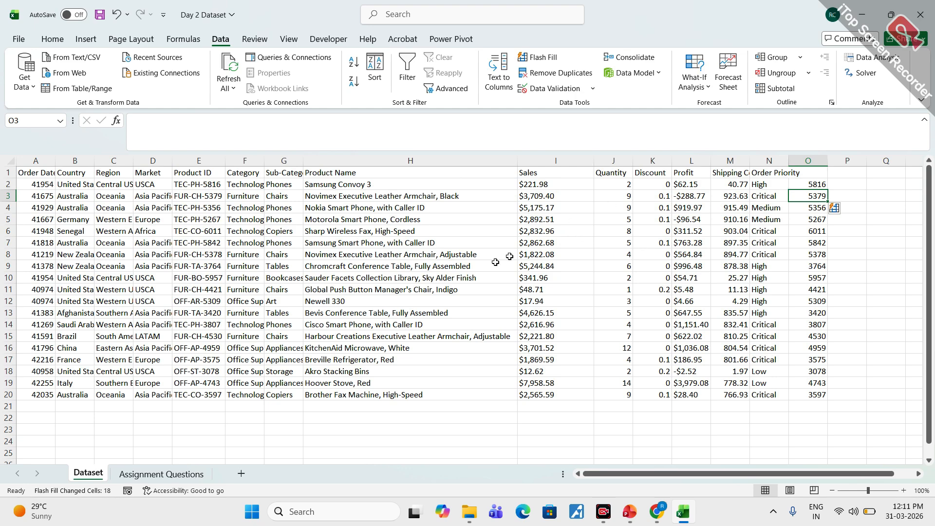
{"action": "left_click", "coordinate": [416, 418]}
{"action": "left_click", "coordinate": [540, 419]}
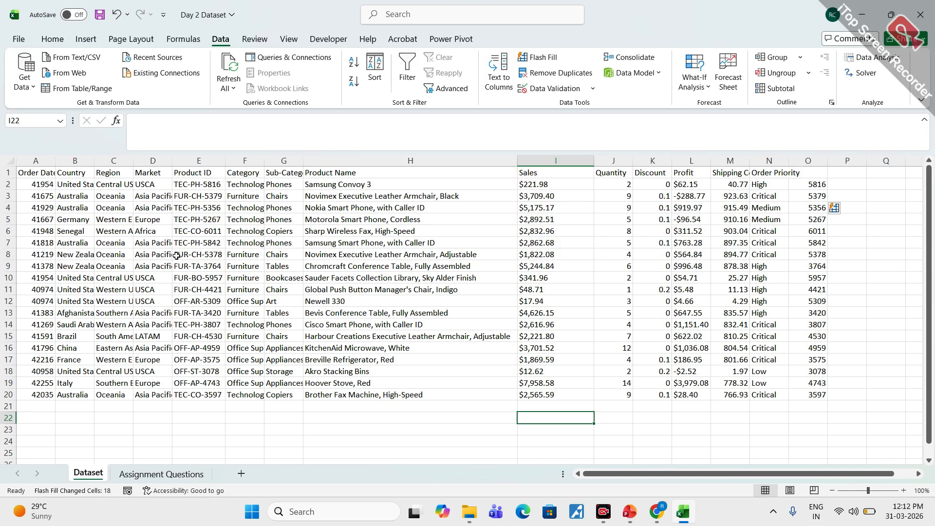
- Set up Text to Columns for the Product ID range E1:E20 as delimited data, with a hyphen as the only delimiter
{"action": "left_click", "coordinate": [189, 173]}
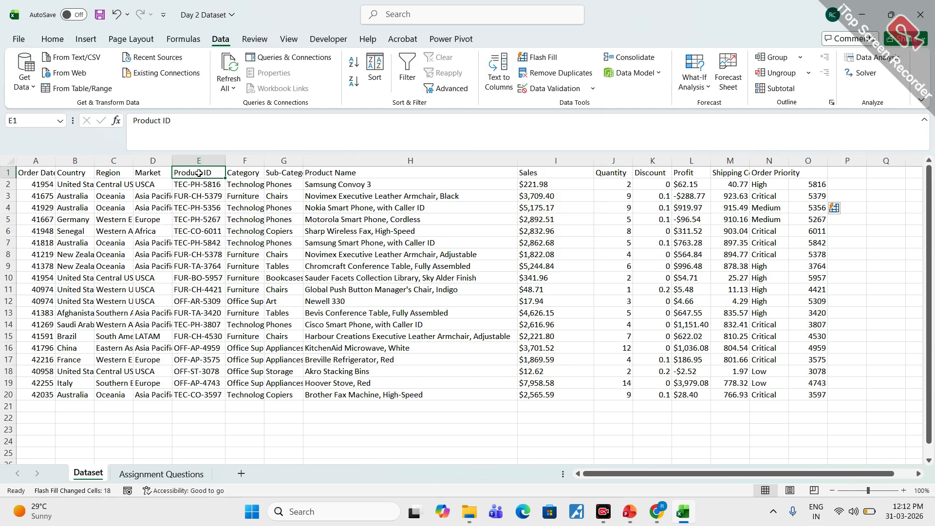
{"action": "left_click_drag", "start_coordinate": [198, 176], "coordinate": [196, 218]}
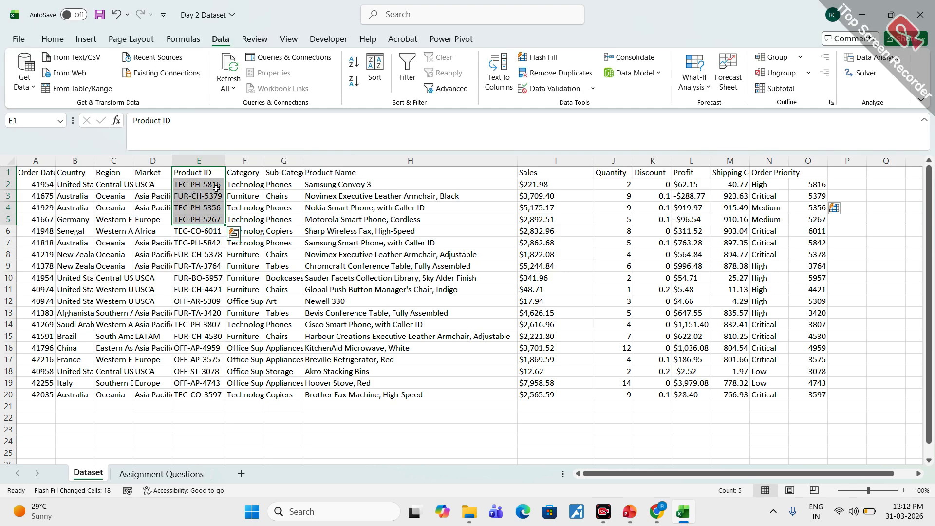
{"action": "left_click_drag", "start_coordinate": [200, 175], "coordinate": [210, 394]}
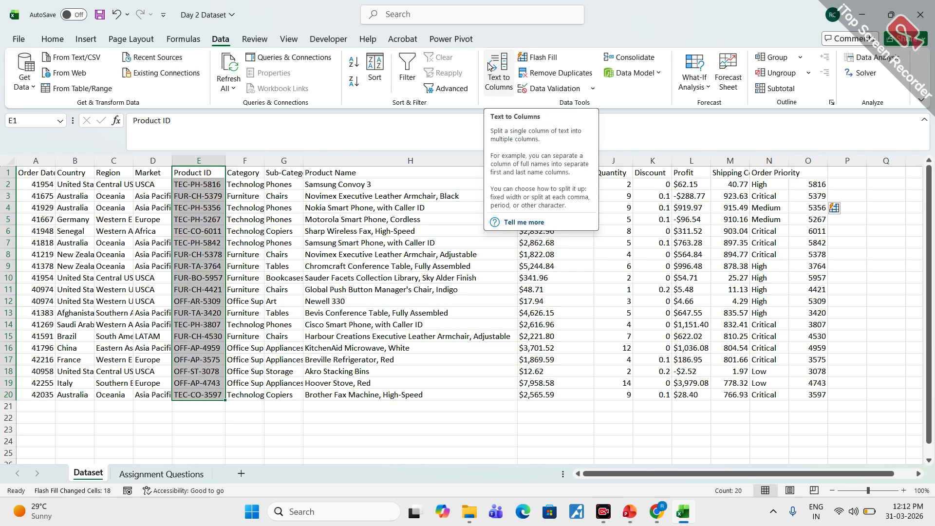
{"action": "left_click", "coordinate": [503, 85]}
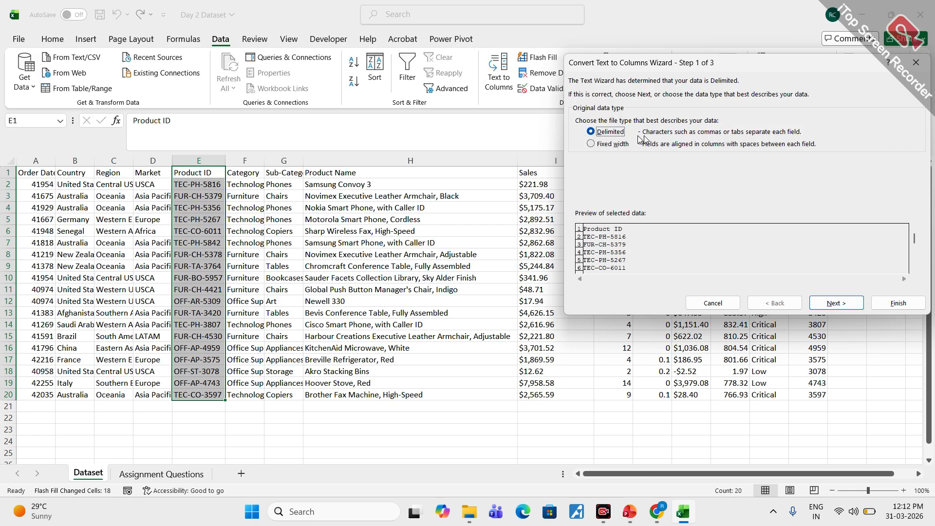
{"action": "left_click", "coordinate": [841, 305]}
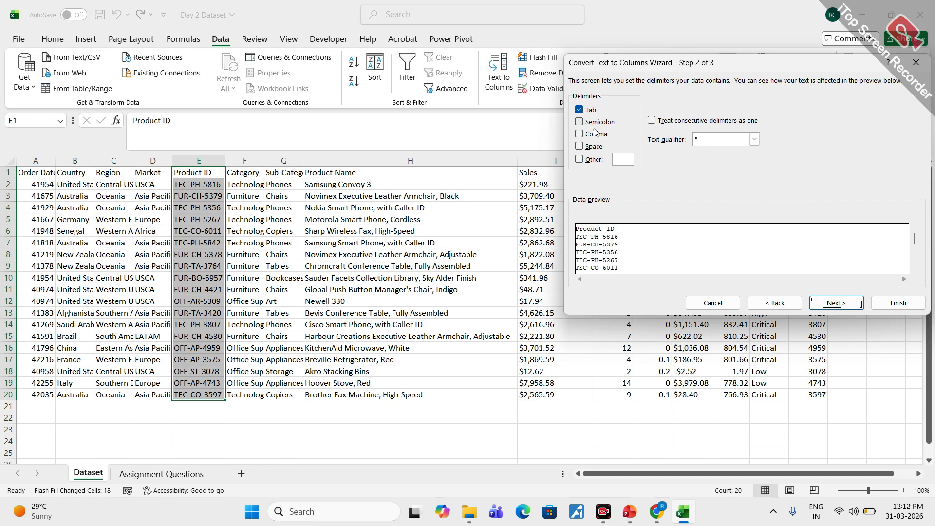
{"action": "left_click", "coordinate": [579, 109]}
{"action": "left_click", "coordinate": [579, 160]}
{"action": "type", "text": "-"}
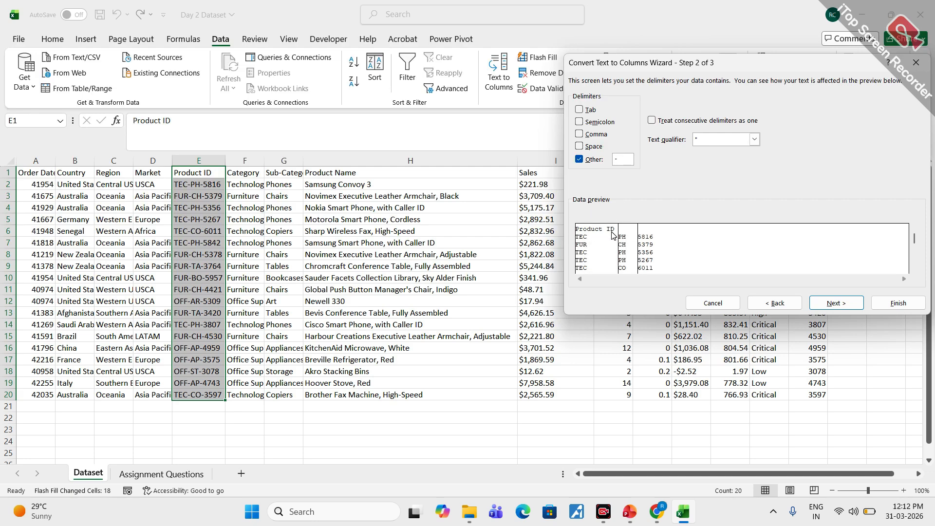
- Circle the data preview and the custom hyphen delimiter in red, and clear the marks
{"action": "mouse_move", "coordinate": [619, 217]}
{"action": "left_mouse_down"}
{"action": "mouse_move", "coordinate": [682, 278]}
{"action": "mouse_move", "coordinate": [635, 231]}
{"action": "left_mouse_up"}
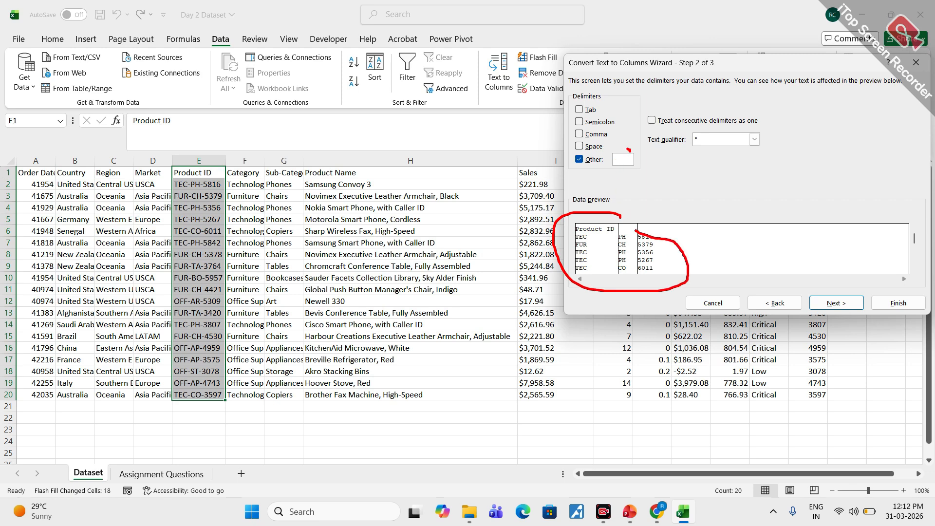
{"action": "mouse_move", "coordinate": [629, 150]}
{"action": "left_mouse_down"}
{"action": "mouse_move", "coordinate": [560, 158]}
{"action": "mouse_move", "coordinate": [630, 152]}
{"action": "left_mouse_up"}
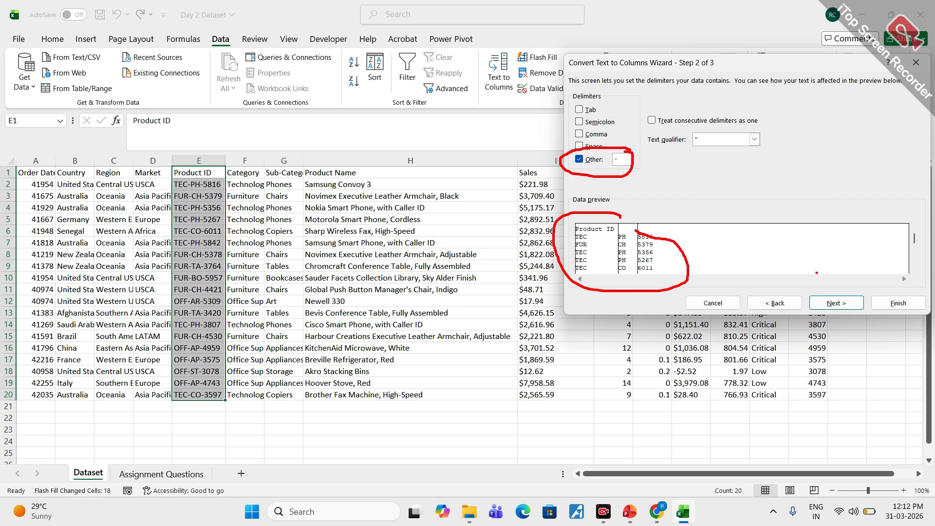
{"action": "left_click_drag", "start_coordinate": [826, 290], "coordinate": [847, 286]}
{"action": "key", "text": "Escape"}
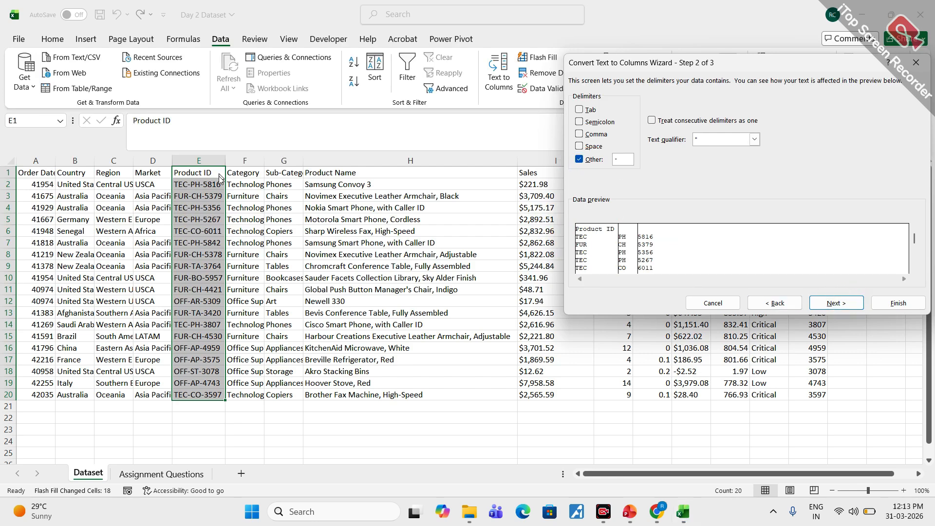
- Finish splitting the Product IDs in General format at destination $E$1, replacing the existing data in the neighbouring columns
{"action": "left_click", "coordinate": [844, 307]}
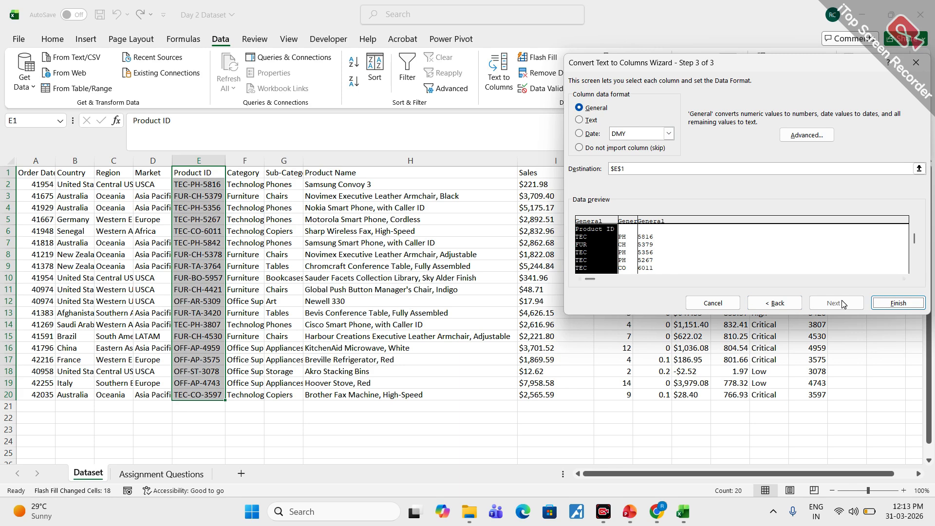
{"action": "left_click", "coordinate": [899, 304]}
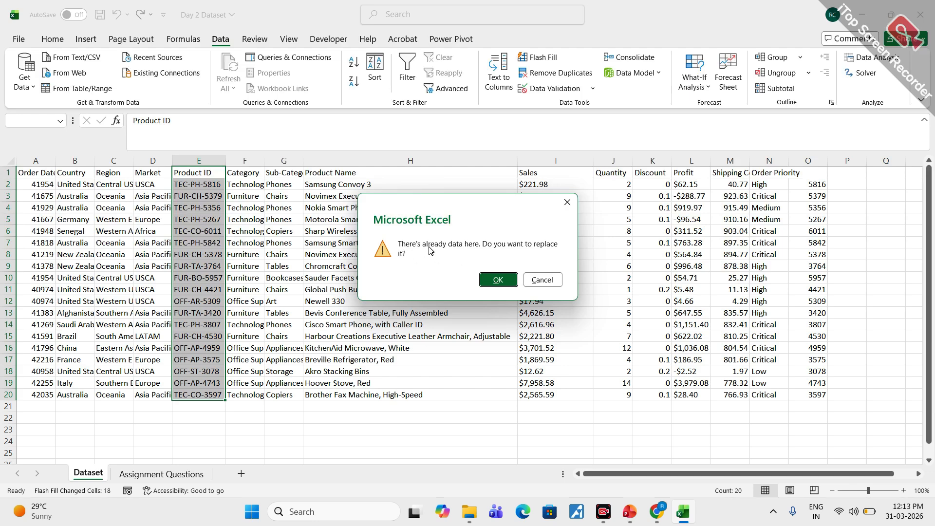
{"action": "left_click", "coordinate": [498, 280]}
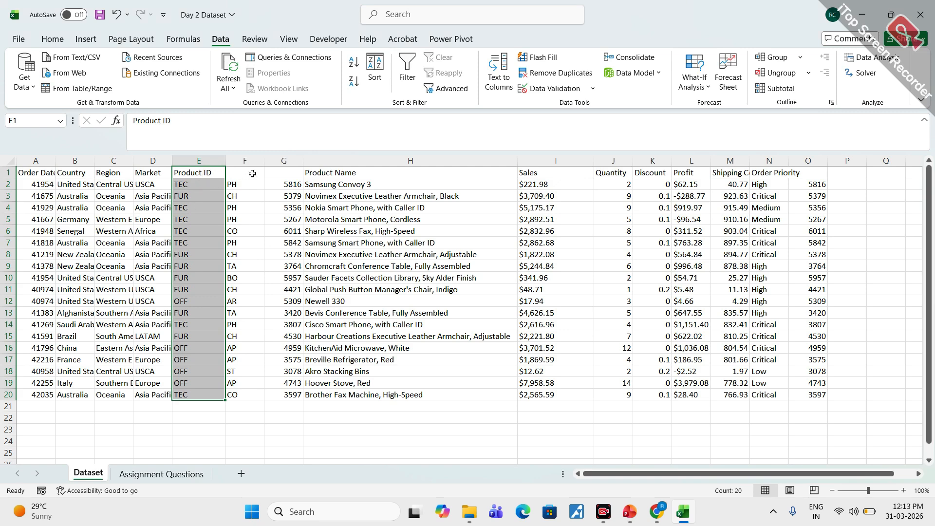
- Check the header cells of the split columns and undo the Product ID split, redoing and undoing it once more
{"action": "left_click", "coordinate": [267, 173]}
{"action": "left_click", "coordinate": [238, 173]}
{"action": "left_click", "coordinate": [197, 173]}
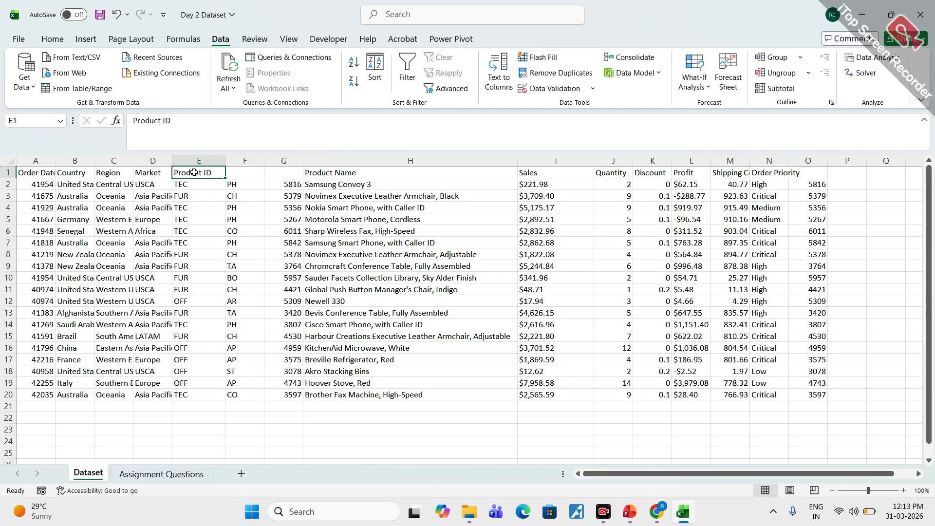
{"action": "left_click", "coordinate": [115, 20]}
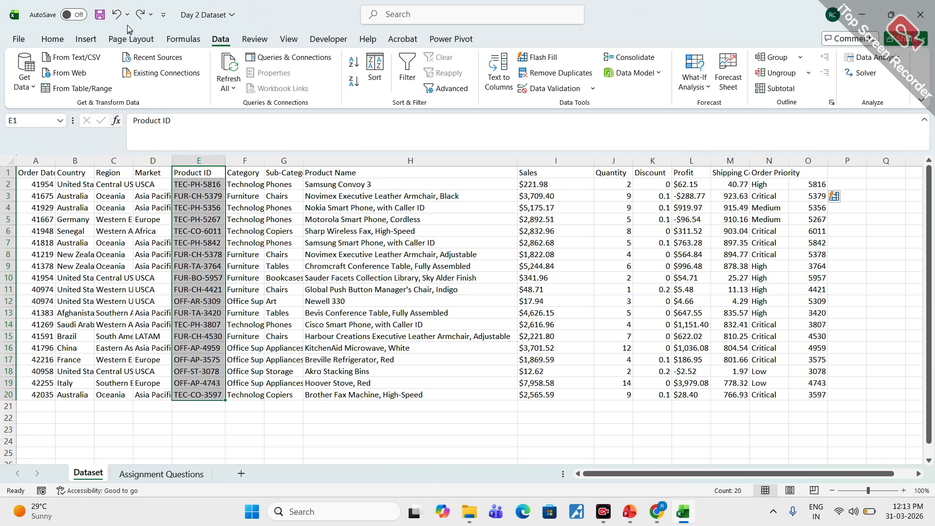
{"action": "left_click", "coordinate": [140, 15]}
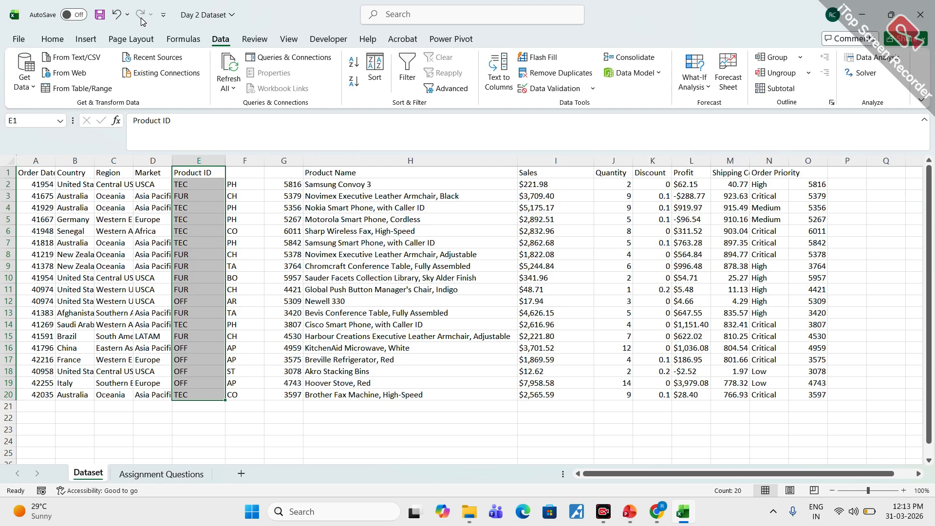
{"action": "left_click", "coordinate": [116, 15]}
{"action": "left_click", "coordinate": [352, 430]}
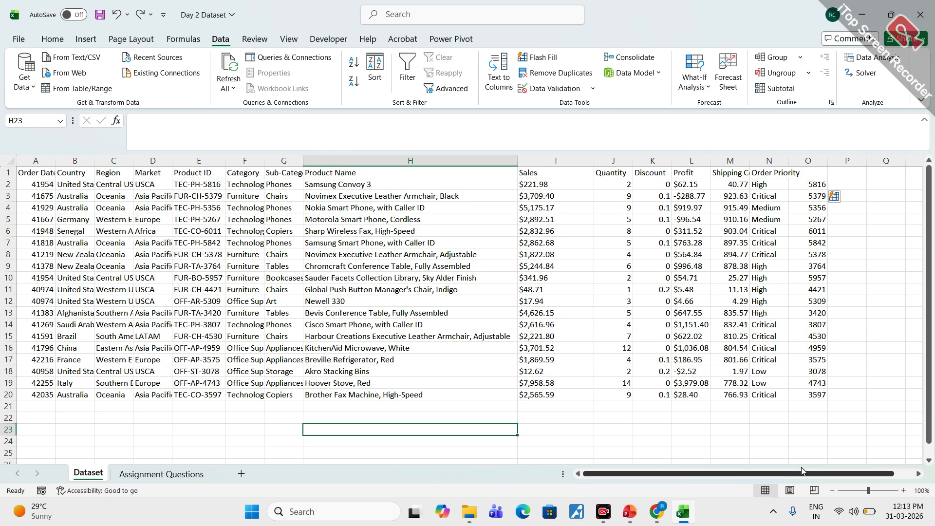
- Check the Google Meet call window twice, dismissing the Energy saver notification, and return to the Day 2 Dataset workbook
{"action": "mouse_move", "coordinate": [613, 505]}
{"action": "mouse_move", "coordinate": [657, 511]}
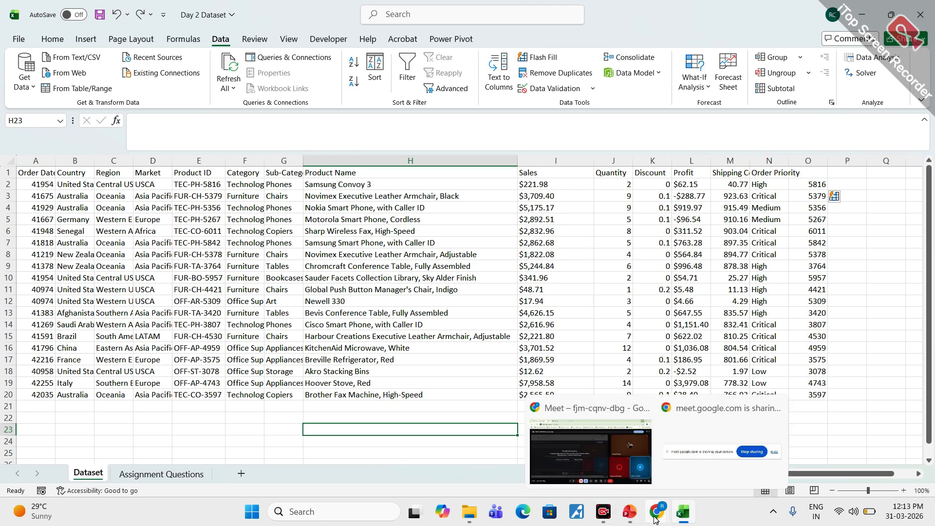
{"action": "left_click", "coordinate": [590, 462]}
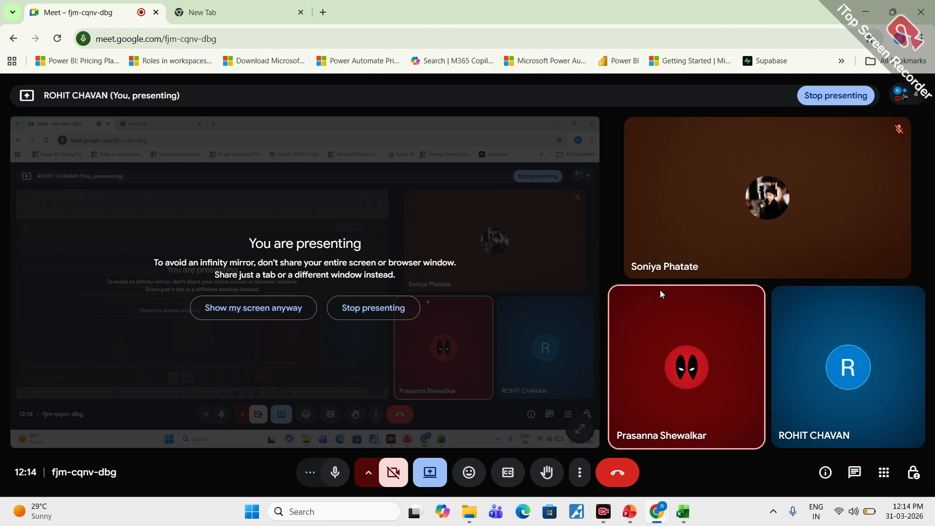
{"action": "left_click", "coordinate": [866, 13]}
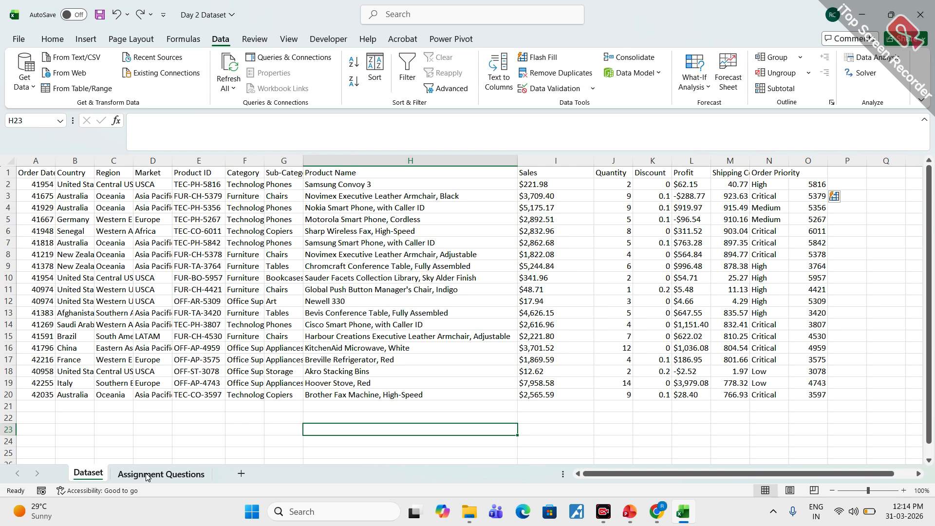
{"action": "left_click", "coordinate": [653, 512]}
{"action": "left_click", "coordinate": [590, 451]}
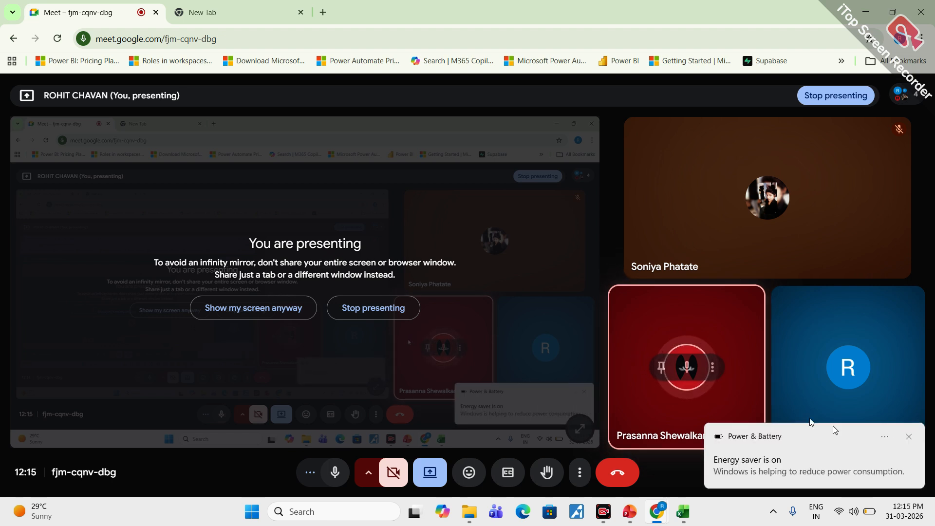
{"action": "left_click", "coordinate": [909, 436]}
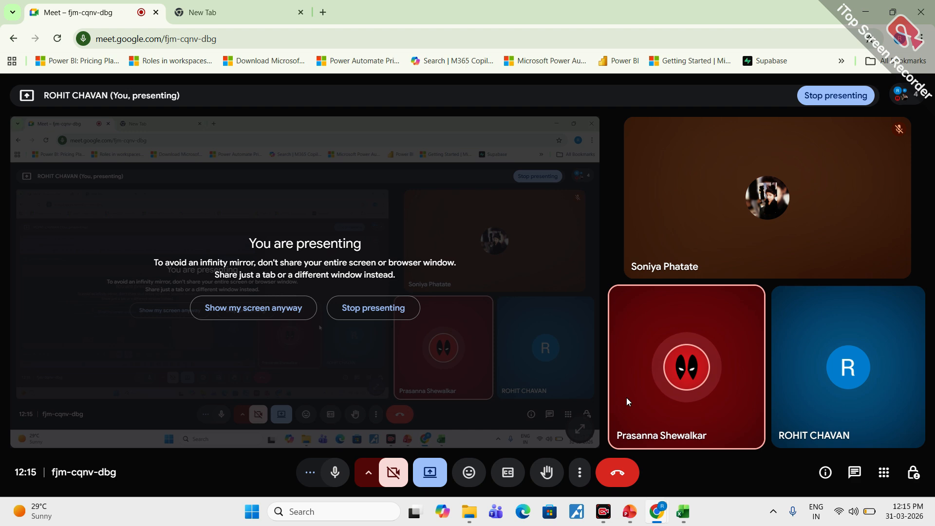
{"action": "left_click", "coordinate": [858, 17]}
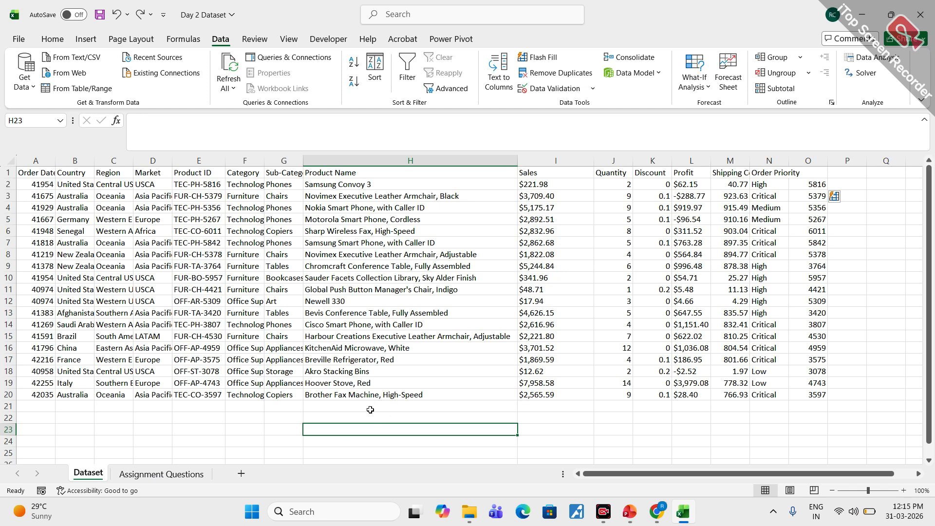
{"action": "left_click", "coordinate": [242, 408]}
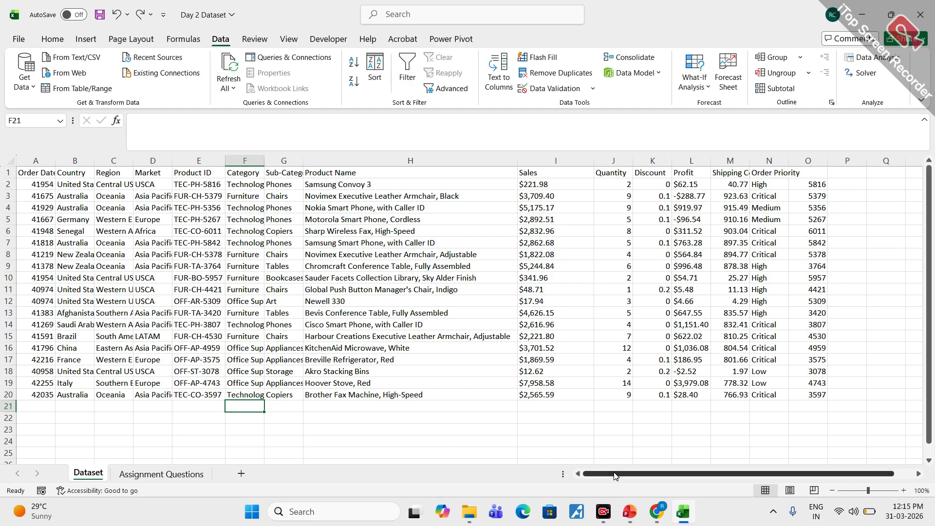
{"action": "left_click_drag", "start_coordinate": [612, 474], "coordinate": [506, 475]}
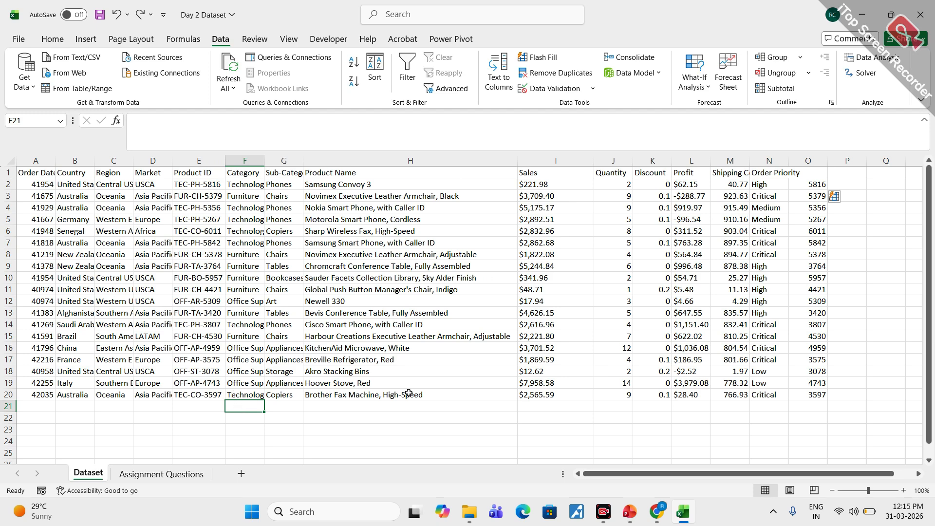
{"action": "left_click", "coordinate": [348, 413]}
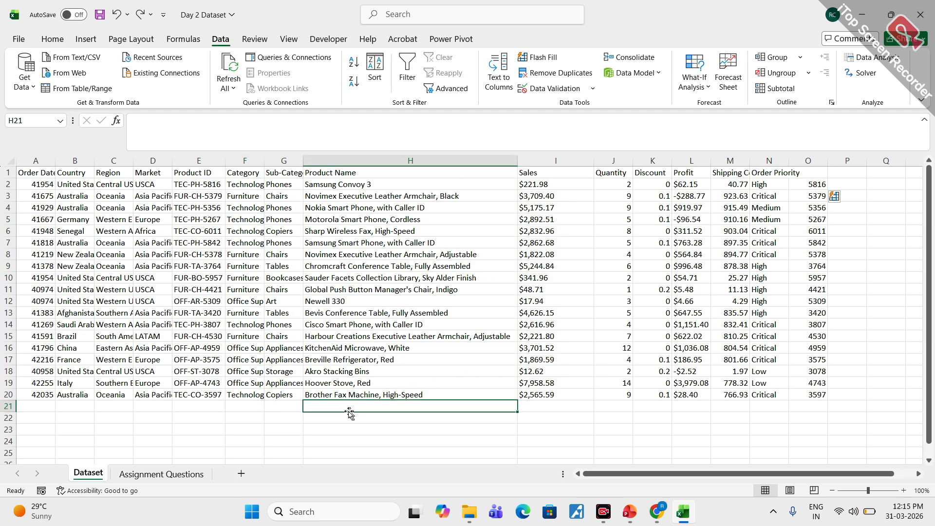
{"action": "left_click", "coordinate": [277, 410]}
{"action": "left_click", "coordinate": [250, 407]}
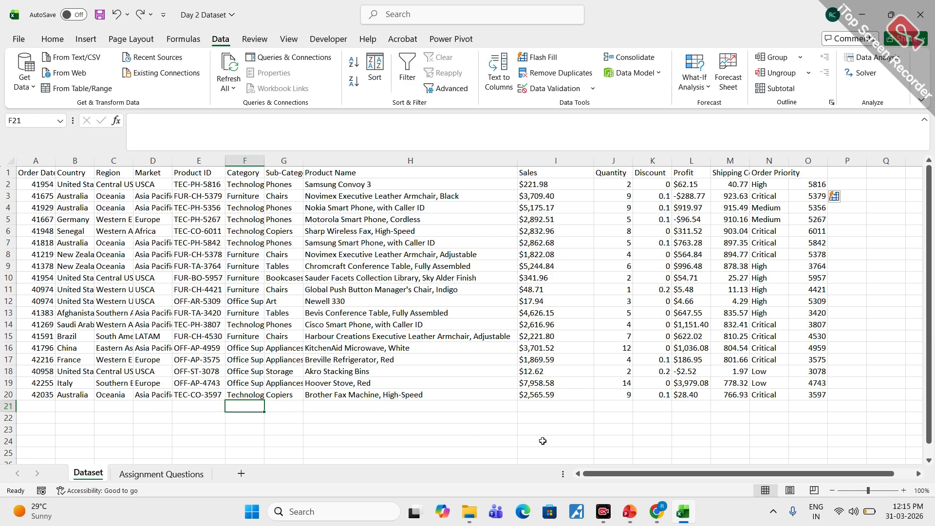
{"action": "mouse_move", "coordinate": [621, 478]}
{"action": "left_mouse_down"}
{"action": "mouse_move", "coordinate": [651, 479]}
{"action": "mouse_move", "coordinate": [623, 478]}
{"action": "left_mouse_up"}
- Switch to the Google Meet call window and bring up the screen recorder
{"action": "mouse_move", "coordinate": [656, 512]}
{"action": "left_click", "coordinate": [580, 475]}
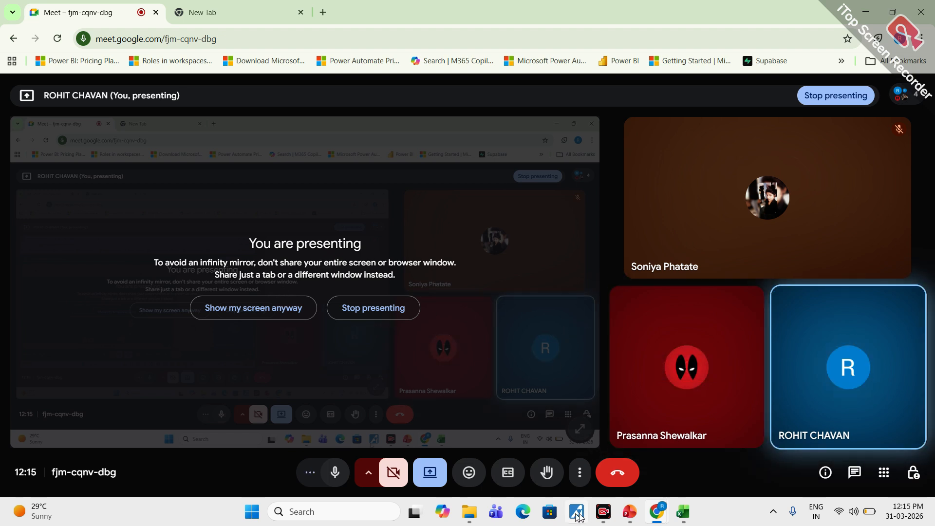
{"action": "mouse_move", "coordinate": [470, 513]}
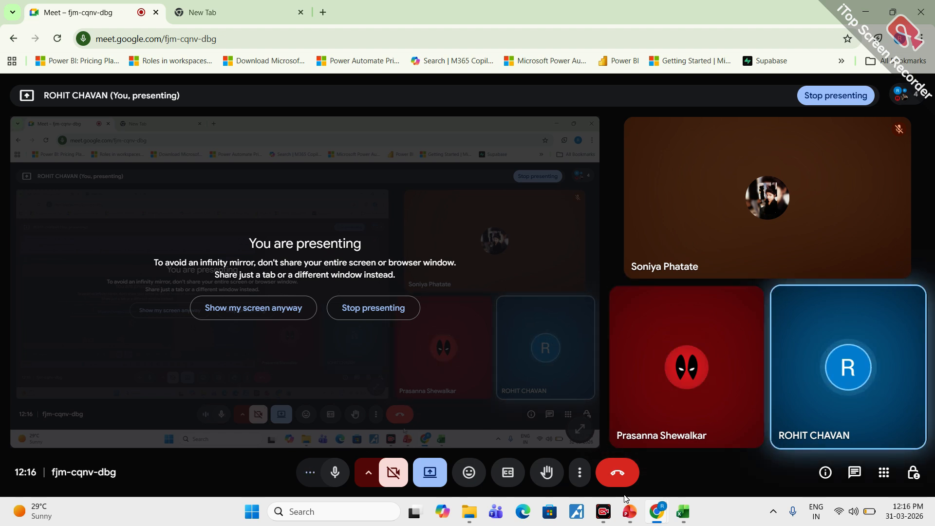
{"action": "left_click", "coordinate": [602, 516]}
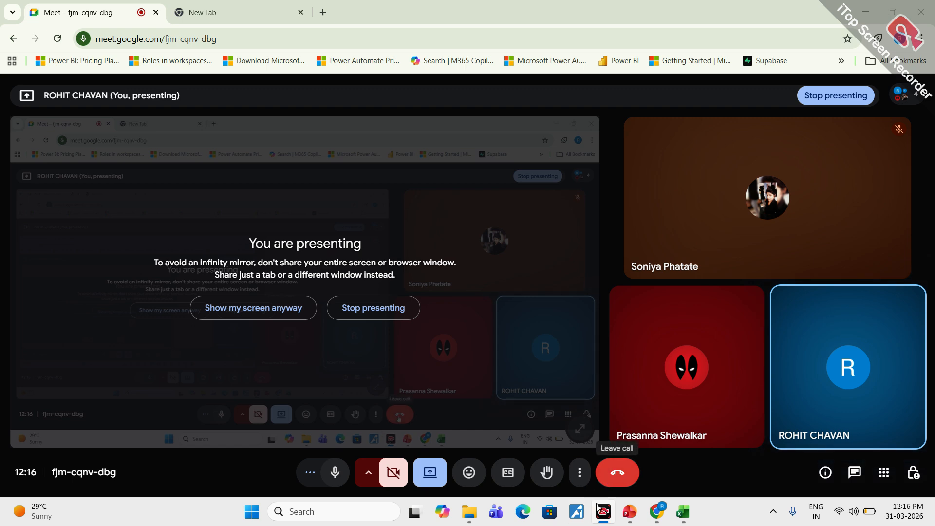
- Dismiss the unstable Internet connection notification in the Google Meet call
{"action": "mouse_move", "coordinate": [603, 516]}
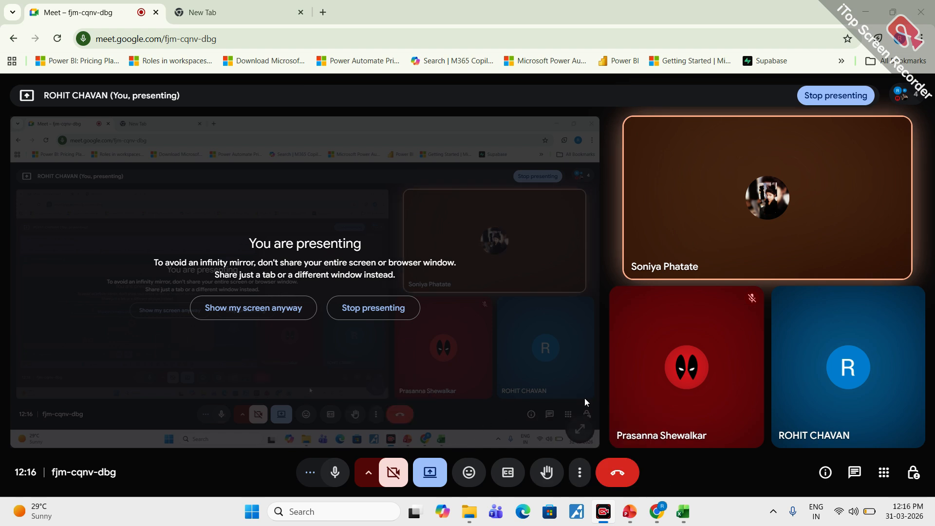
{"action": "mouse_move", "coordinate": [625, 393]}
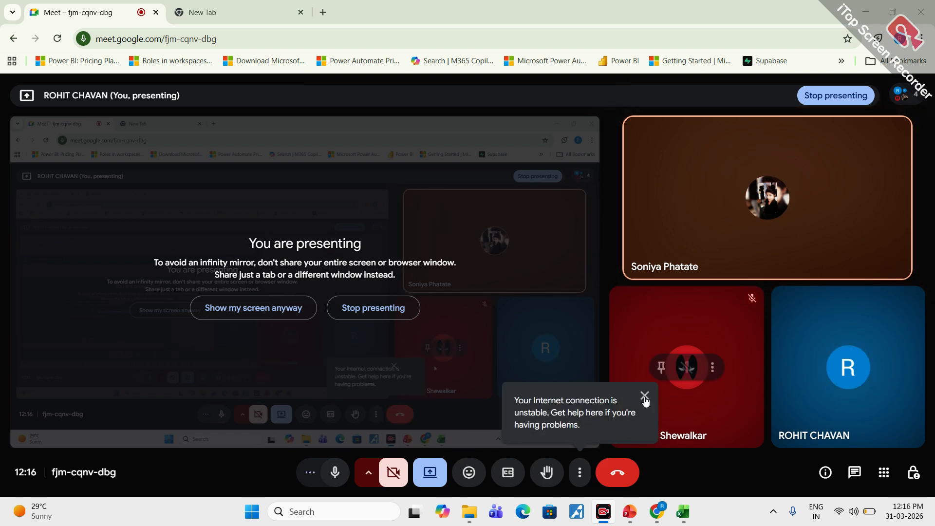
{"action": "left_click", "coordinate": [645, 395]}
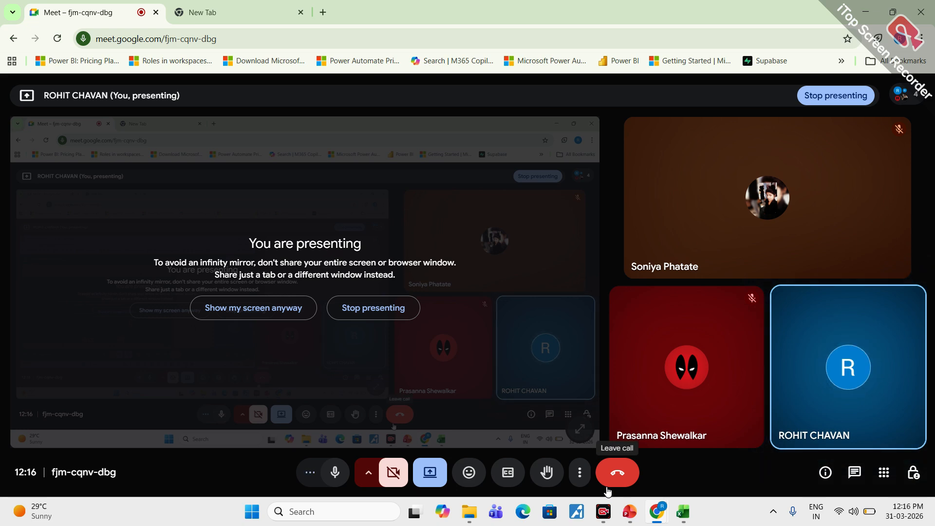
- Switch from the call through the Day 2 Dataset workbook to the PowerPoint presentation and circle slide 34's text in red ink
{"action": "mouse_move", "coordinate": [630, 511]}
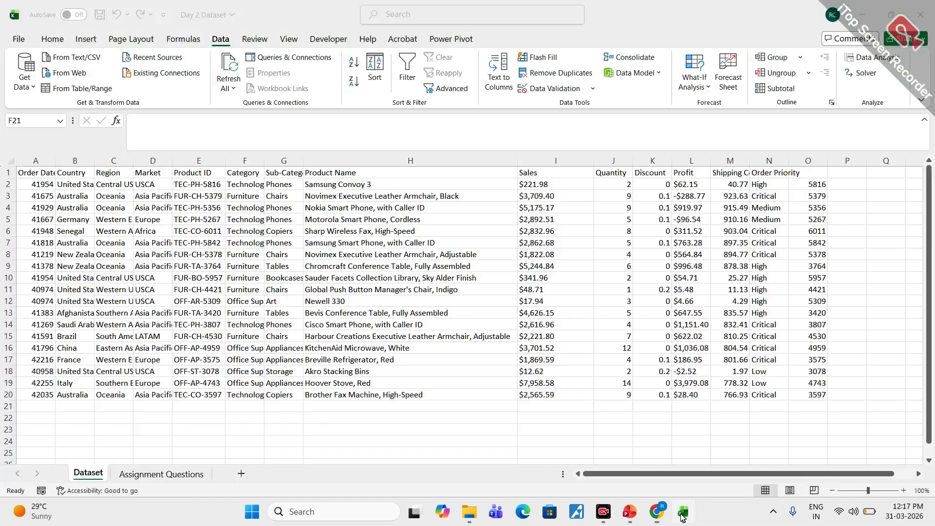
{"action": "left_click", "coordinate": [682, 511]}
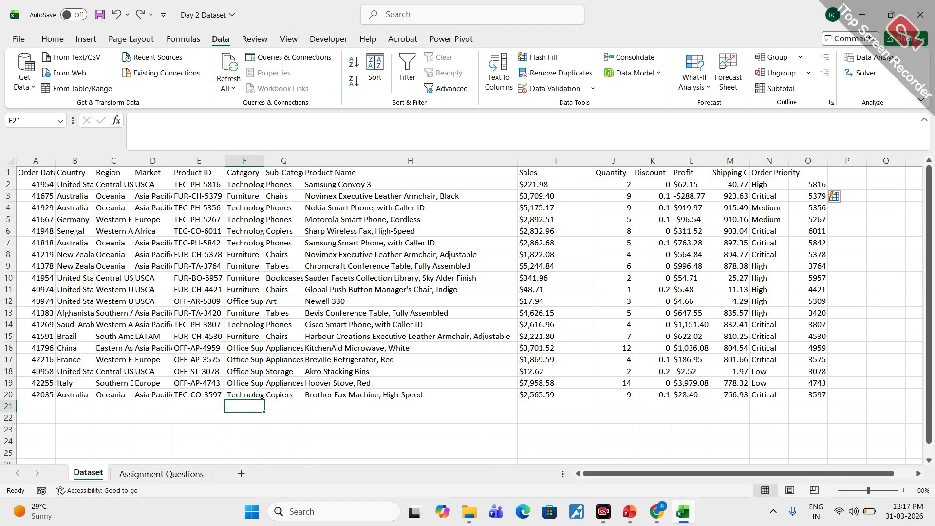
{"action": "left_click", "coordinate": [630, 511]}
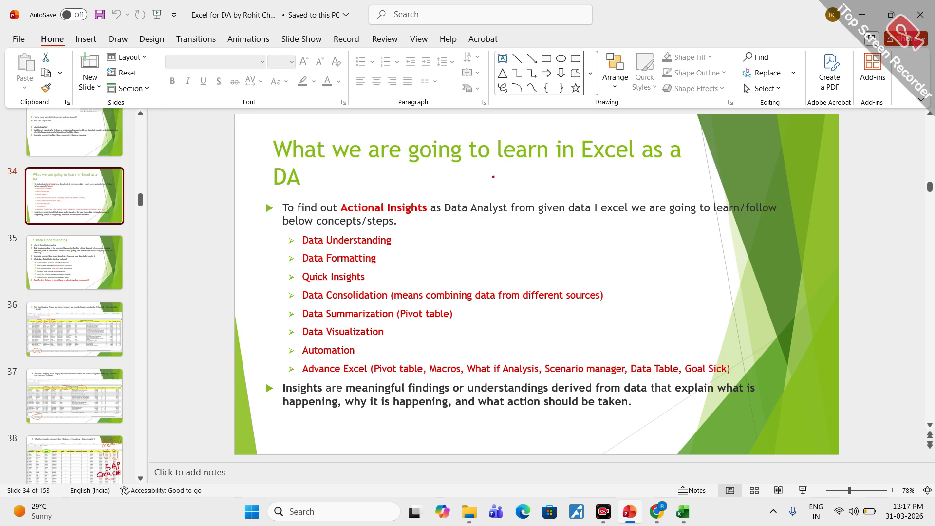
{"action": "mouse_move", "coordinate": [567, 137]}
{"action": "left_mouse_down"}
{"action": "mouse_move", "coordinate": [409, 144]}
{"action": "mouse_move", "coordinate": [240, 244]}
{"action": "mouse_move", "coordinate": [373, 423]}
{"action": "mouse_move", "coordinate": [787, 361]}
{"action": "mouse_move", "coordinate": [598, 146]}
{"action": "mouse_move", "coordinate": [437, 146]}
{"action": "left_mouse_up"}
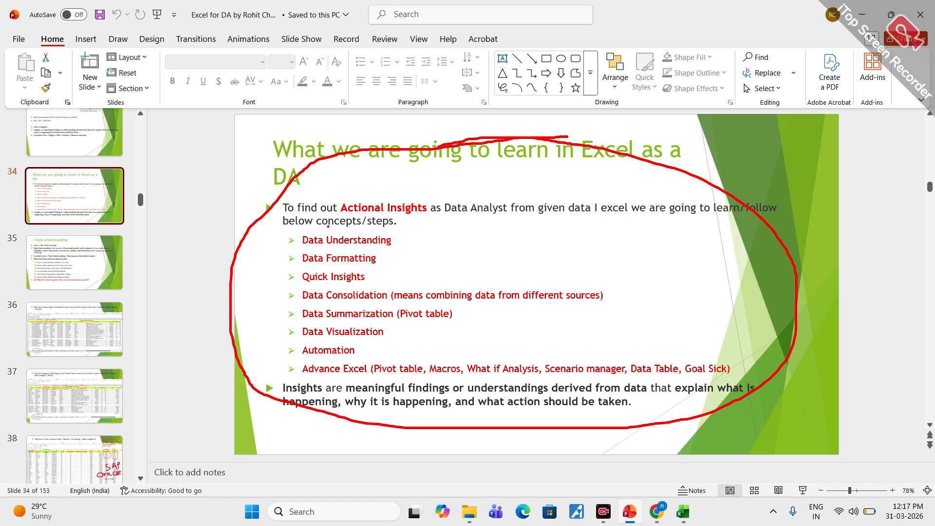
- Underline the listed topics on slide 34 in blue ink, from Data Understanding down to Advance Excel and its Analysis-to-Goal Sick items
{"action": "left_click_drag", "start_coordinate": [315, 245], "coordinate": [382, 245]}
{"action": "mouse_move", "coordinate": [326, 266]}
{"action": "left_mouse_down"}
{"action": "mouse_move", "coordinate": [376, 266]}
{"action": "mouse_move", "coordinate": [357, 284]}
{"action": "mouse_move", "coordinate": [379, 303]}
{"action": "left_mouse_up"}
{"action": "mouse_move", "coordinate": [316, 321]}
{"action": "left_mouse_down"}
{"action": "mouse_move", "coordinate": [388, 319]}
{"action": "mouse_move", "coordinate": [360, 337]}
{"action": "mouse_move", "coordinate": [376, 335]}
{"action": "left_mouse_up"}
{"action": "left_click_drag", "start_coordinate": [308, 360], "coordinate": [410, 370]}
{"action": "left_click_drag", "start_coordinate": [502, 376], "coordinate": [727, 374]}
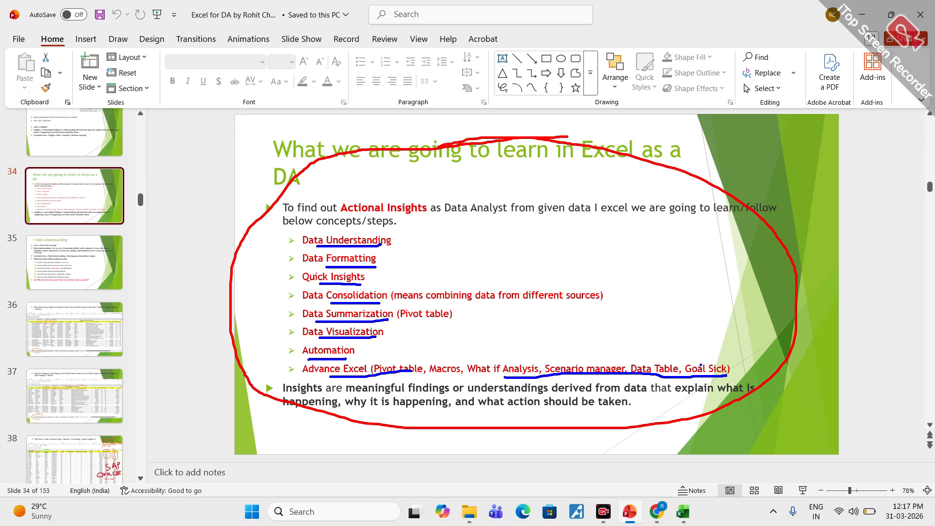
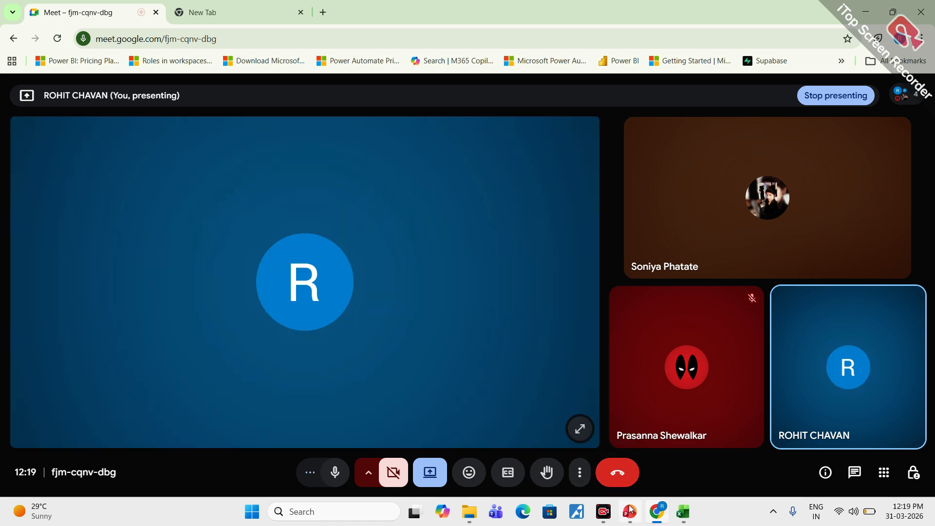
- Close the Google Meet call's picture-in-picture window and switch to the Day 2 Dataset workbook
{"action": "left_click", "coordinate": [603, 512]}
{"action": "left_click", "coordinate": [603, 512]}
{"action": "left_click", "coordinate": [603, 512]}
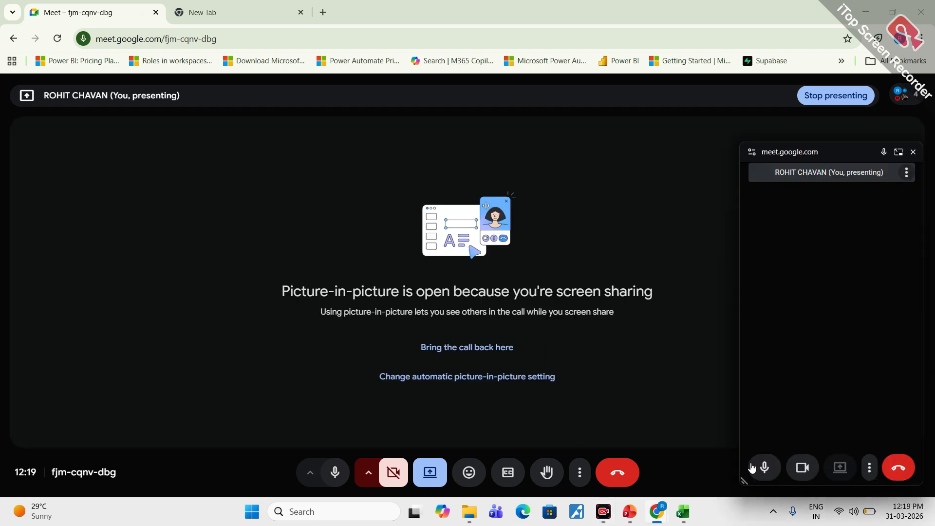
{"action": "left_click", "coordinate": [913, 151]}
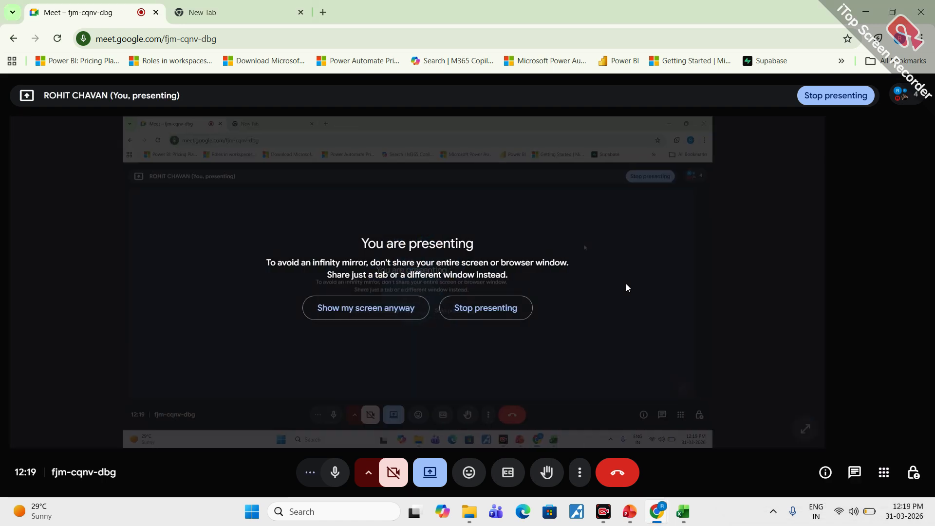
{"action": "left_click", "coordinate": [682, 512]}
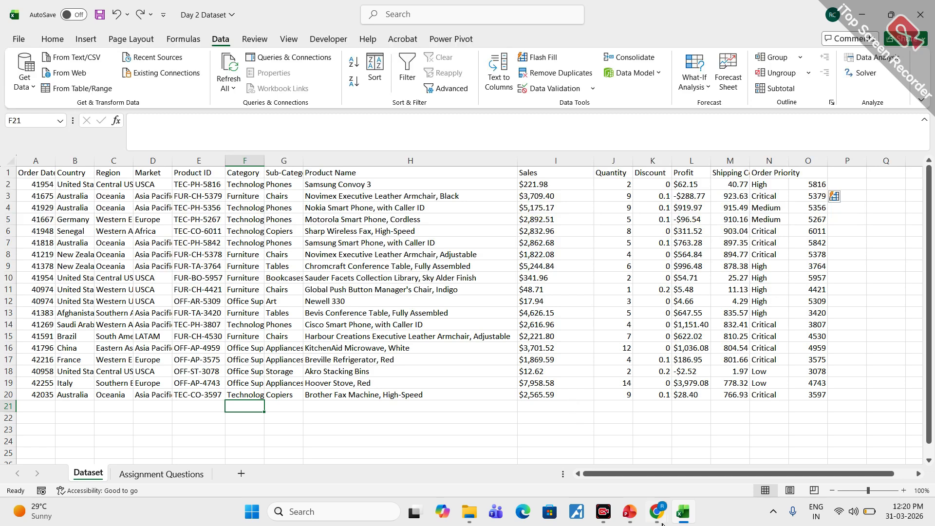
- Return to the browser, load YouTube in the empty tab and add a new blank tab
{"action": "mouse_move", "coordinate": [662, 524]}
{"action": "left_click", "coordinate": [589, 445]}
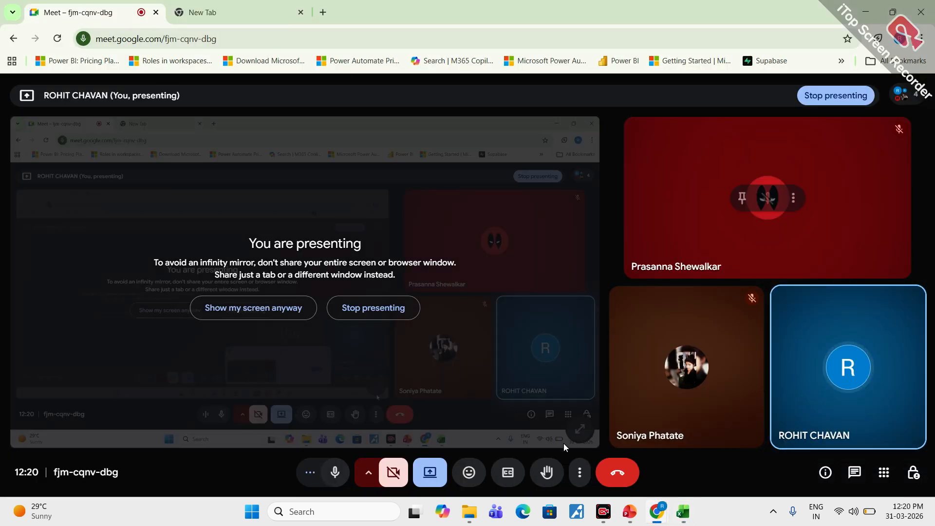
{"action": "left_click", "coordinate": [252, 7]}
{"action": "left_click", "coordinate": [367, 309]}
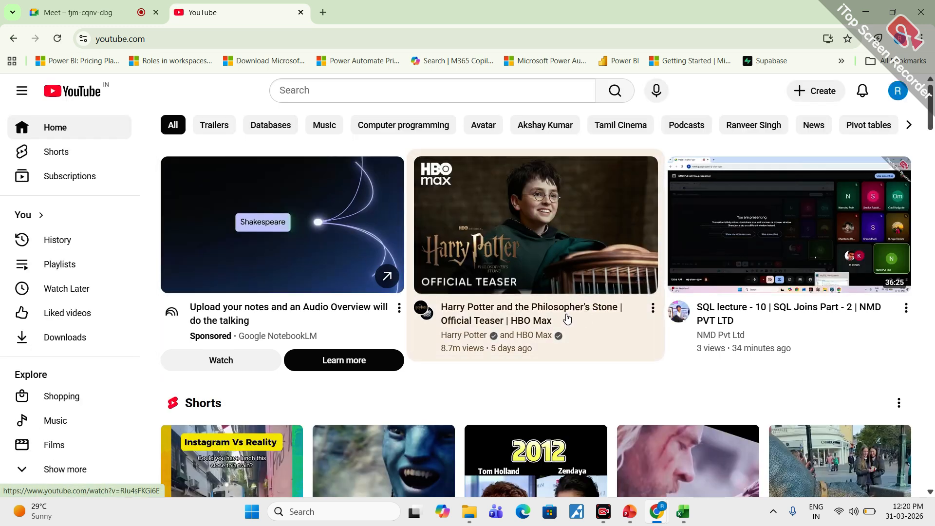
{"action": "left_click", "coordinate": [323, 12]}
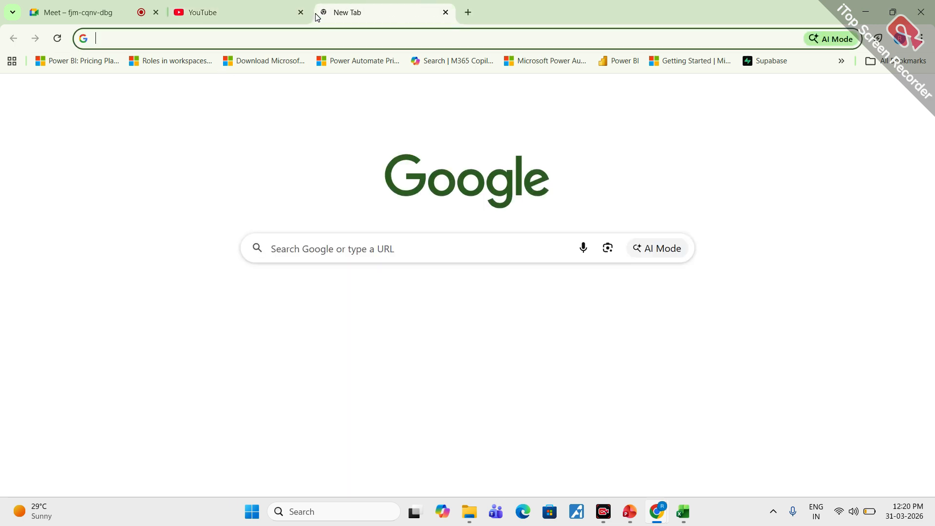
{"action": "left_click", "coordinate": [239, 13]}
{"action": "left_click", "coordinate": [350, 90]}
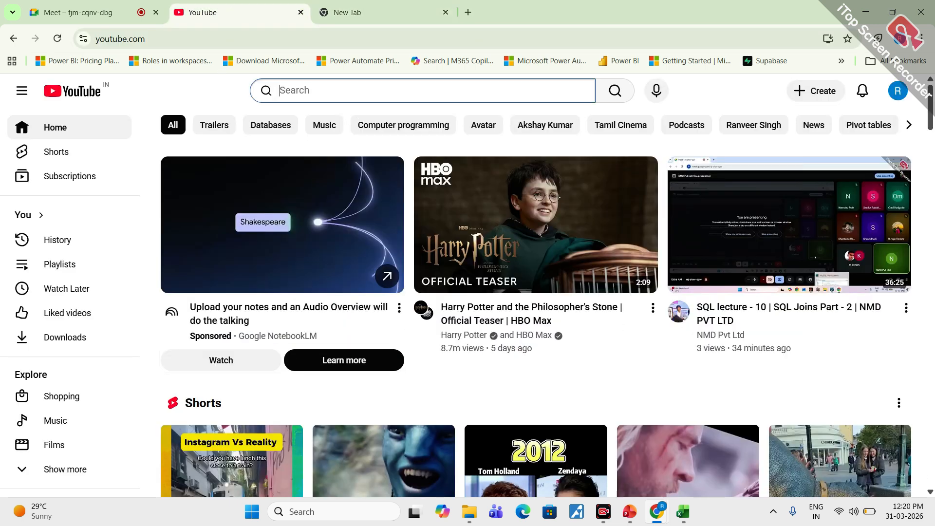
{"action": "type", "text": "if"}
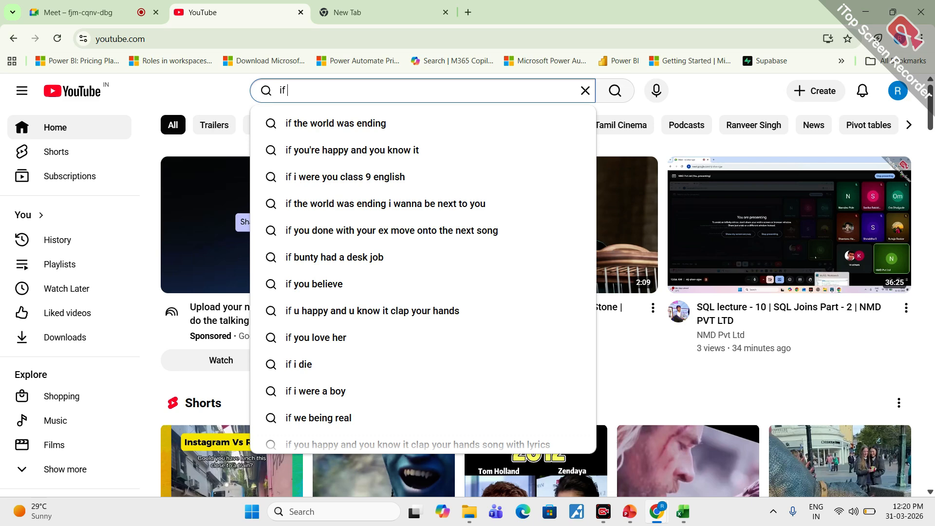
{"action": "key", "text": "BackSpace"}
{"action": "key", "text": "BackSpace"}
{"action": "key", "text": "BackSpace"}
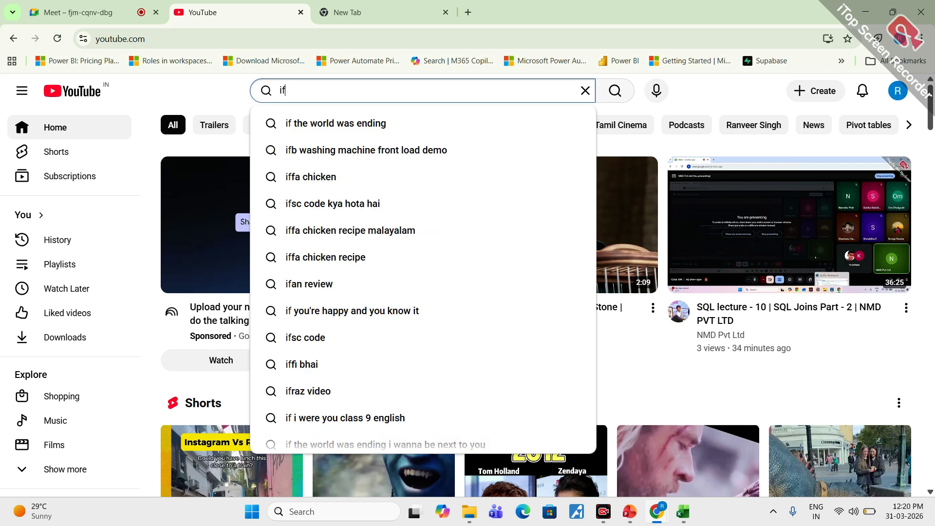
- Return to the Google Meet call, view the Day 2 Dataset workbook and switch back to the call
{"action": "left_click", "coordinate": [94, 8]}
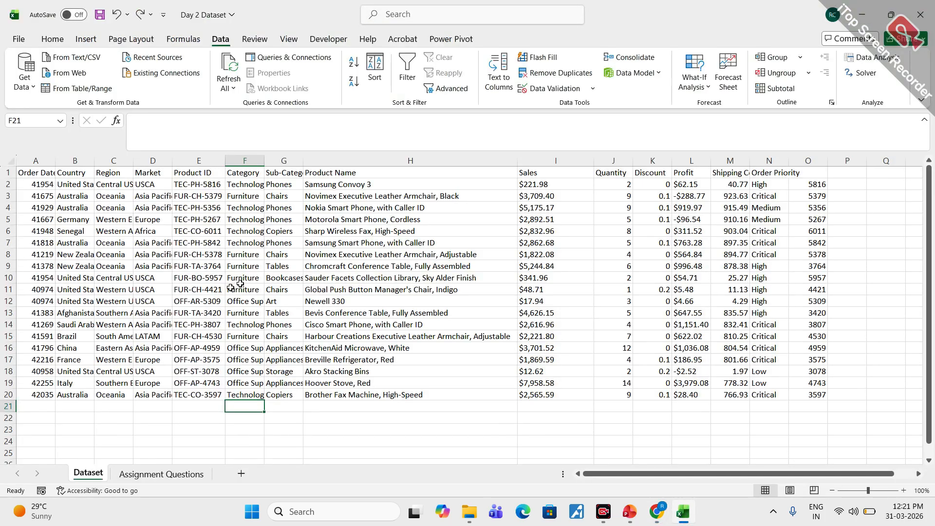
{"action": "left_click", "coordinate": [682, 511]}
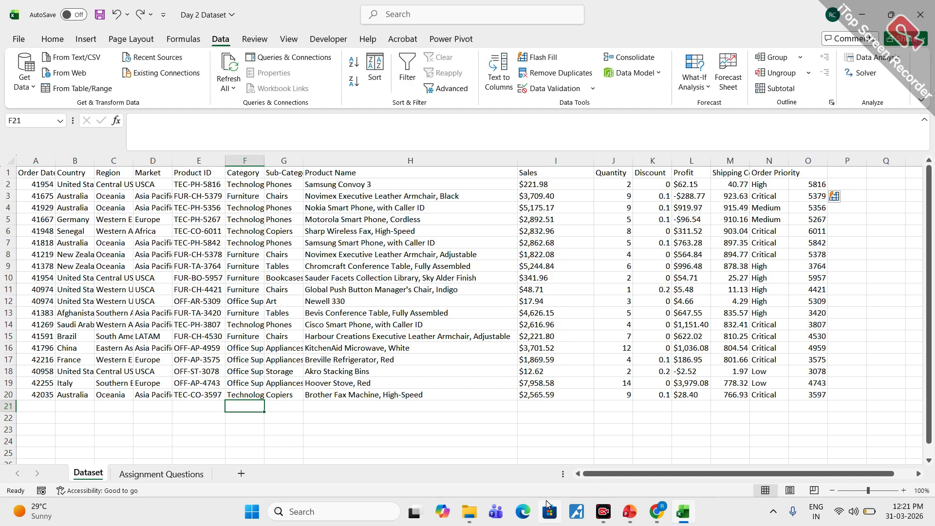
{"action": "mouse_move", "coordinate": [657, 511]}
{"action": "left_click", "coordinate": [591, 470]}
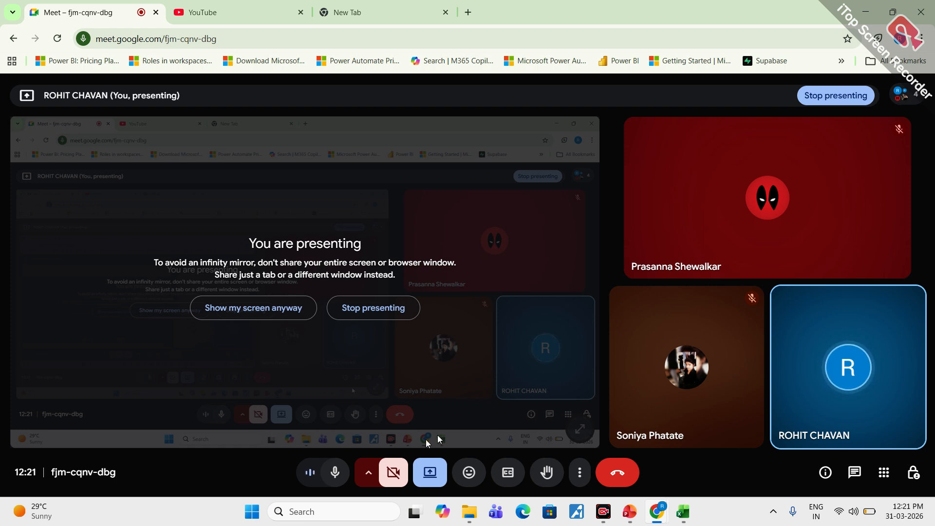
- Create a new text document in the Excel for DA course folder in File Explorer, keeping its default name
{"action": "mouse_move", "coordinate": [470, 511]}
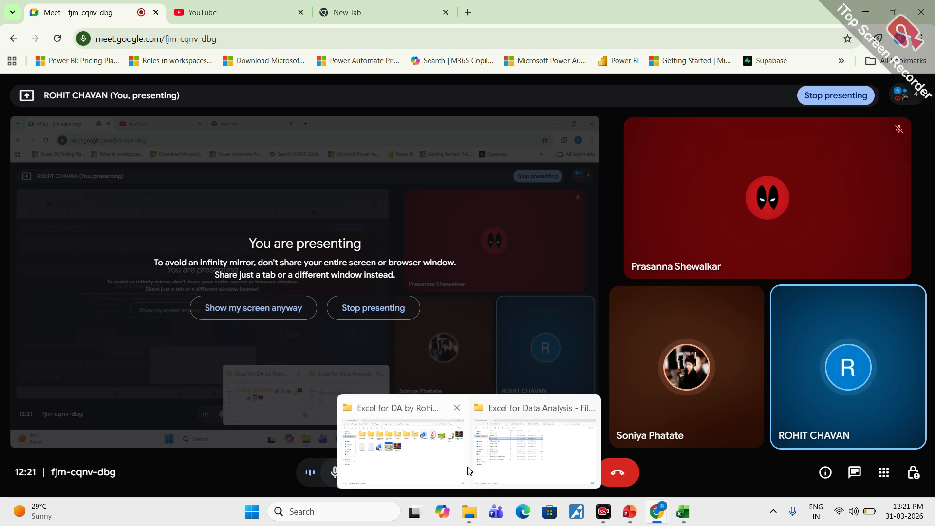
{"action": "mouse_move", "coordinate": [504, 461]}
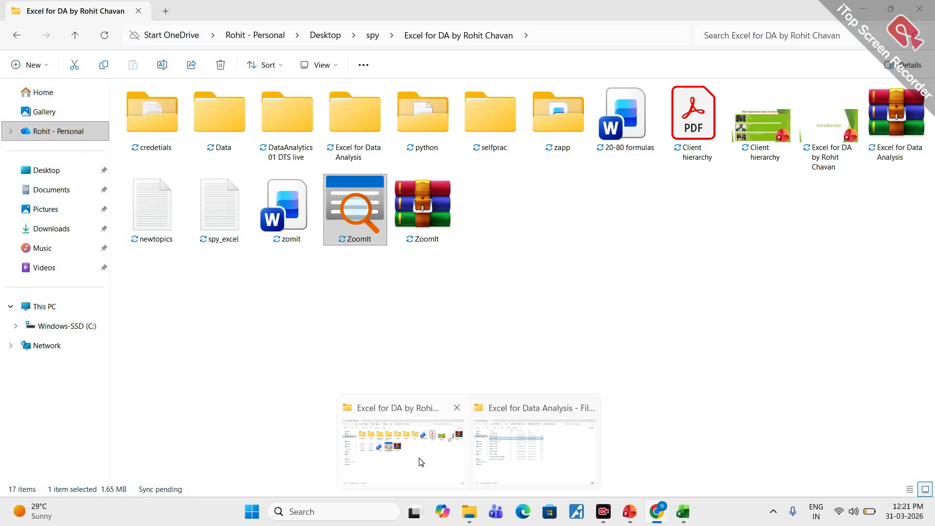
{"action": "left_click", "coordinate": [418, 460]}
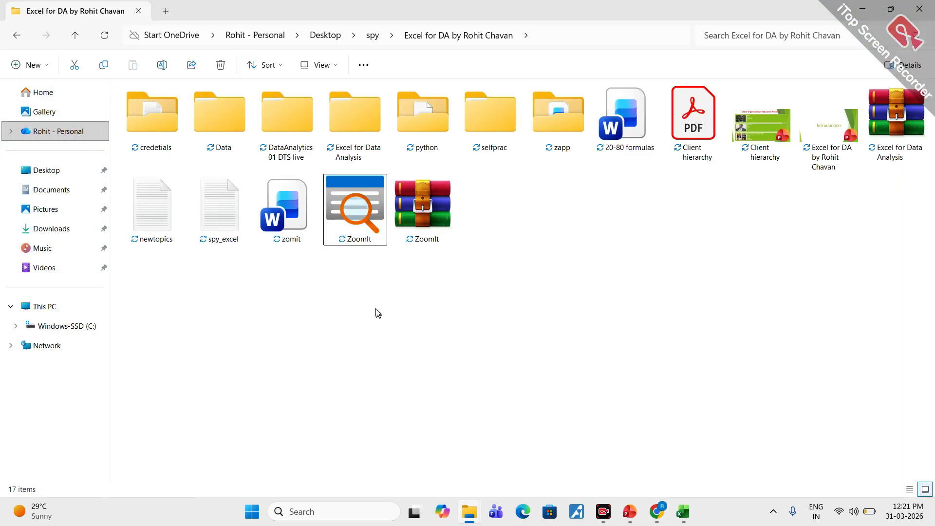
{"action": "right_click", "coordinate": [443, 317]}
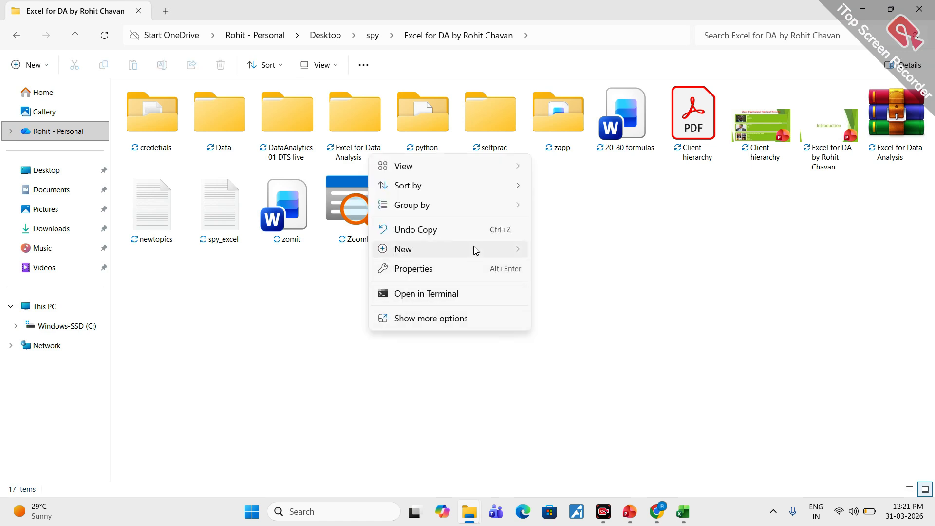
{"action": "mouse_move", "coordinate": [475, 250]}
{"action": "left_click", "coordinate": [558, 407]}
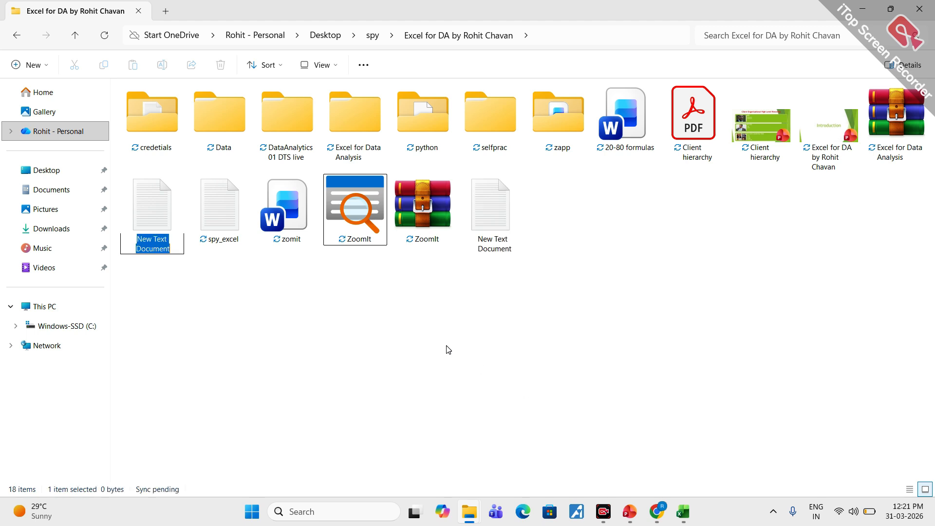
{"action": "left_click", "coordinate": [152, 227]}
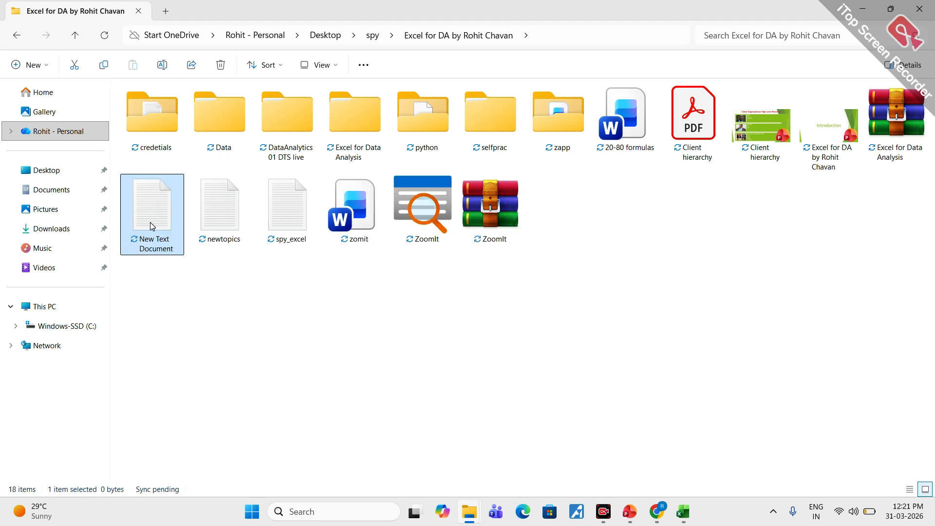
- Open New Text Document.txt in a maximized window, enter "Additional topics" as its first line and minimize it
{"action": "double_click", "coordinate": [178, 228]}
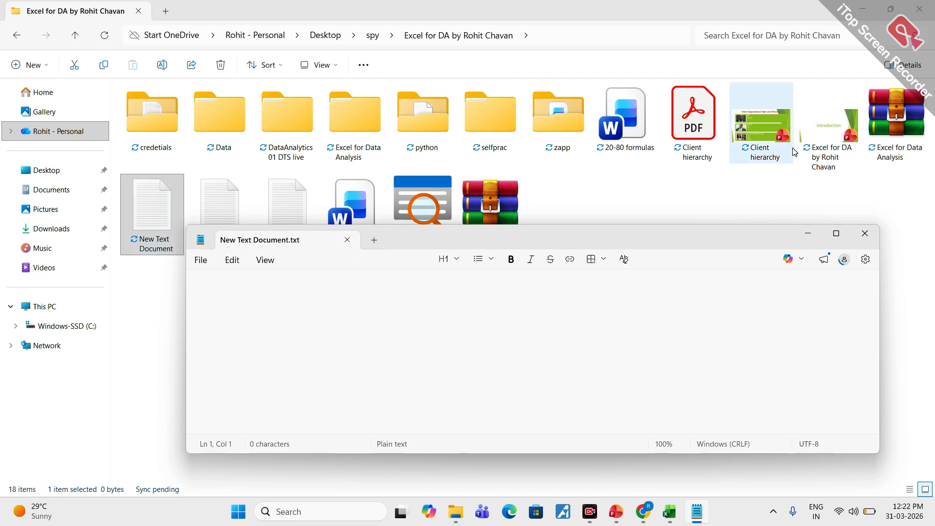
{"action": "left_click", "coordinate": [836, 236]}
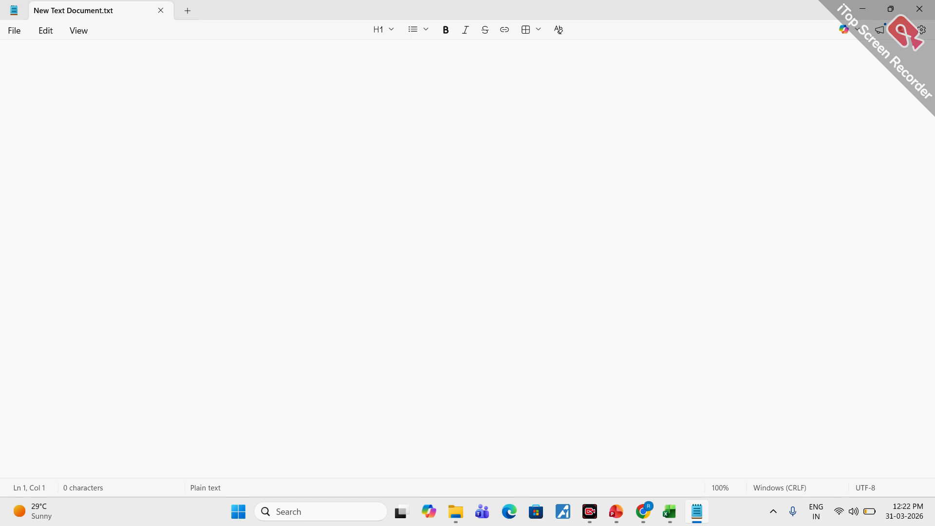
{"action": "type", "text": "Additional topis"}
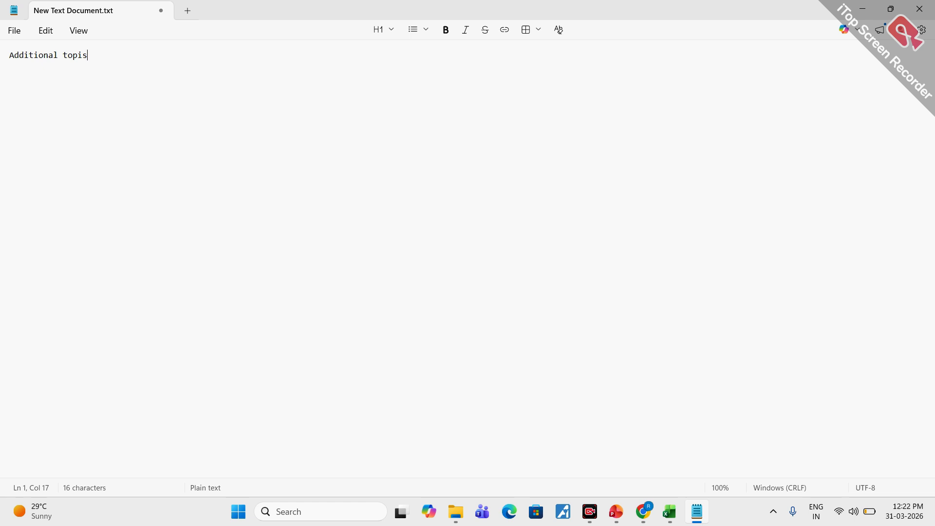
{"action": "type", "text": "cs"}
{"action": "key", "text": "Return"}
{"action": "mouse_move", "coordinate": [668, 509]}
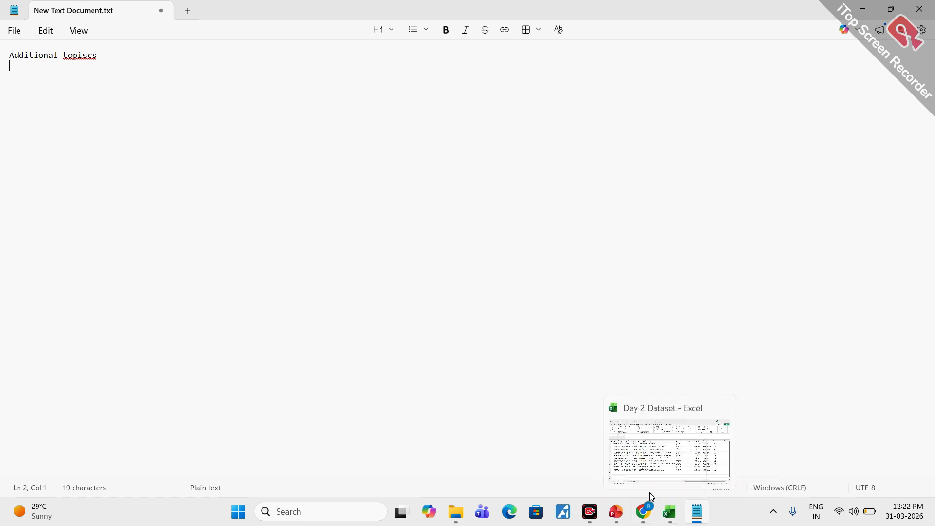
{"action": "left_click", "coordinate": [862, 10]}
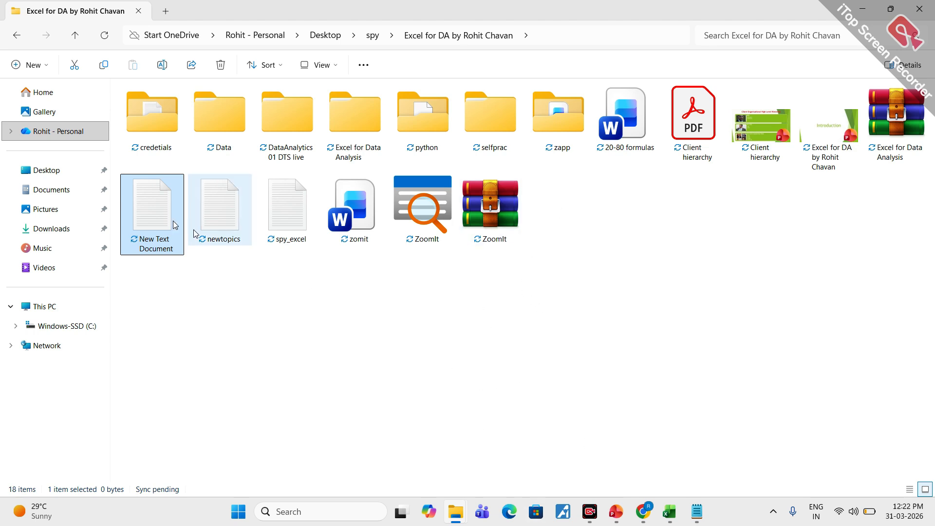
- Switch to the browser, open Google Drive in the blank tab and add another blank tab after it
{"action": "left_click", "coordinate": [642, 511]}
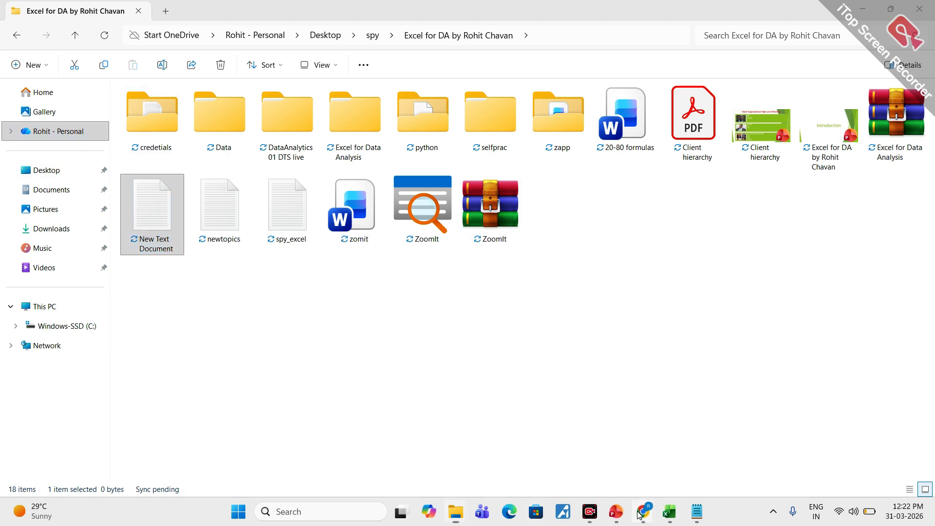
{"action": "left_click", "coordinate": [584, 449]}
{"action": "left_click", "coordinate": [360, 12]}
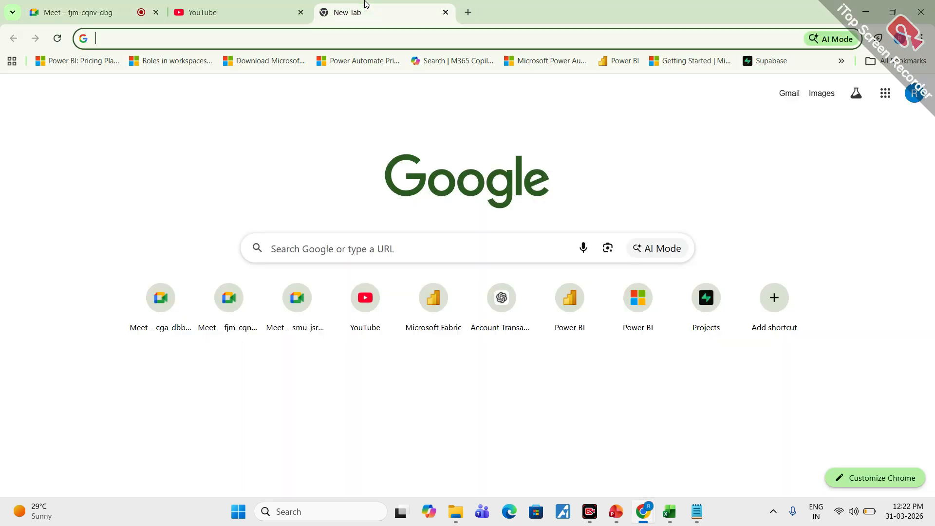
{"action": "left_click", "coordinate": [913, 93]}
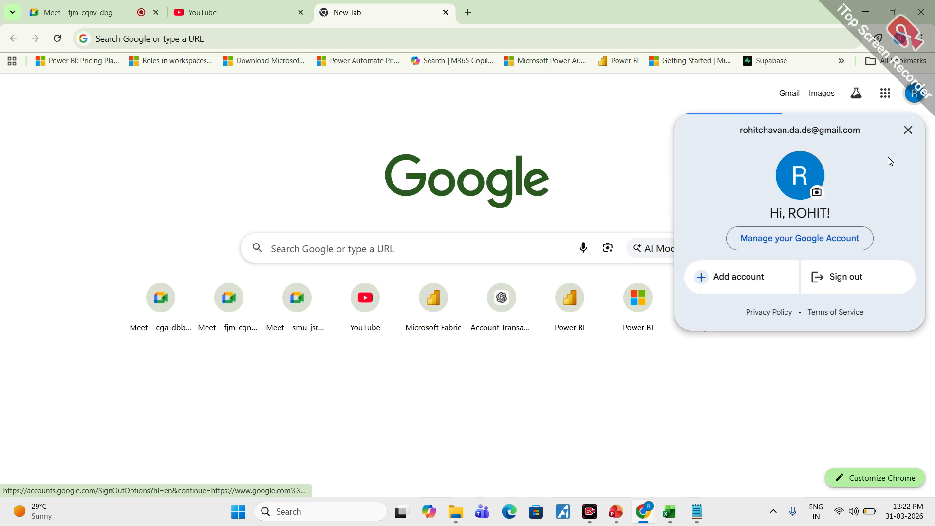
{"action": "left_click", "coordinate": [885, 94]}
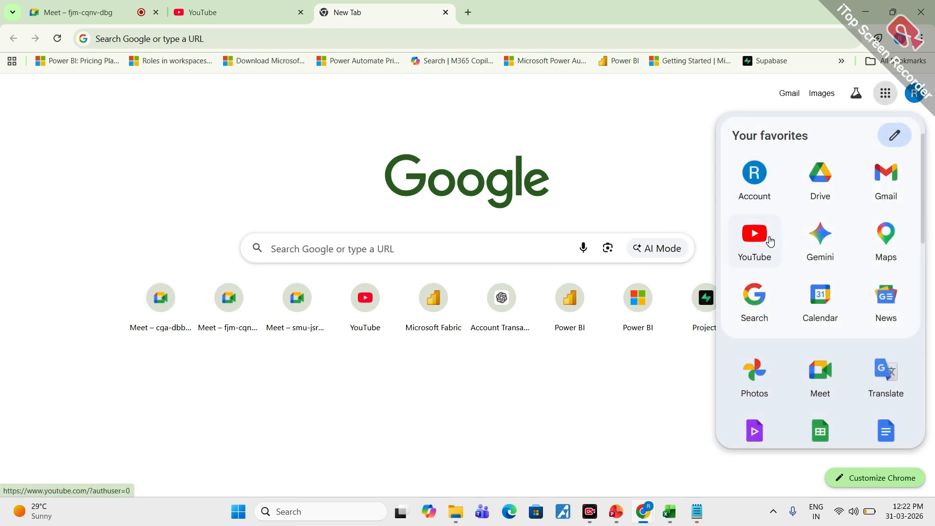
{"action": "left_click", "coordinate": [817, 181]}
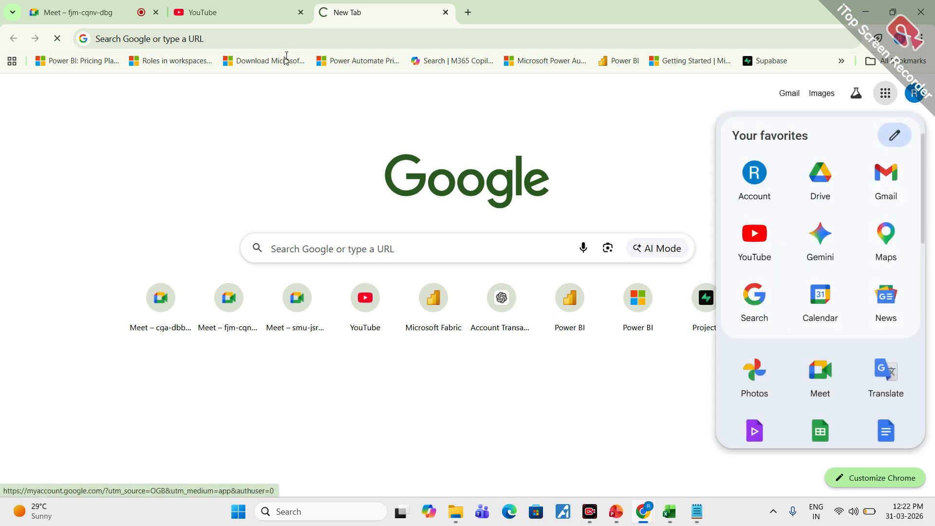
{"action": "left_click", "coordinate": [467, 13]}
{"action": "left_click", "coordinate": [382, 12]}
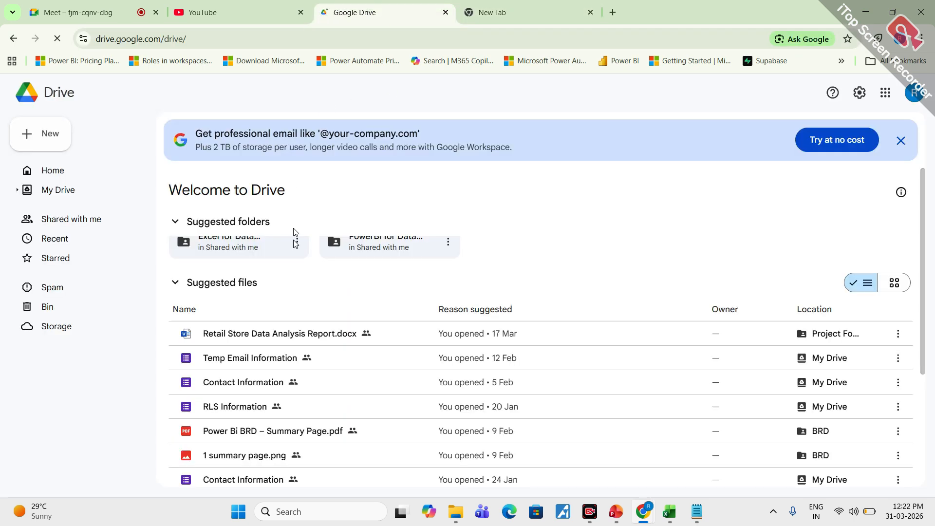
- Open EXCEL_FORMULAS.pdf from the Excel for Data Analysis folder in My Drive and go to its Basic Formulas page
{"action": "left_click", "coordinate": [50, 190]}
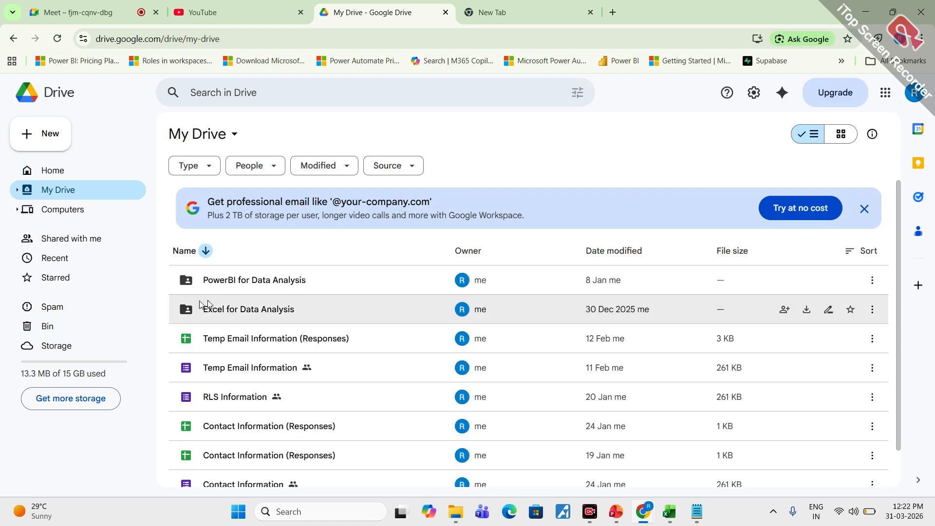
{"action": "double_click", "coordinate": [240, 313]}
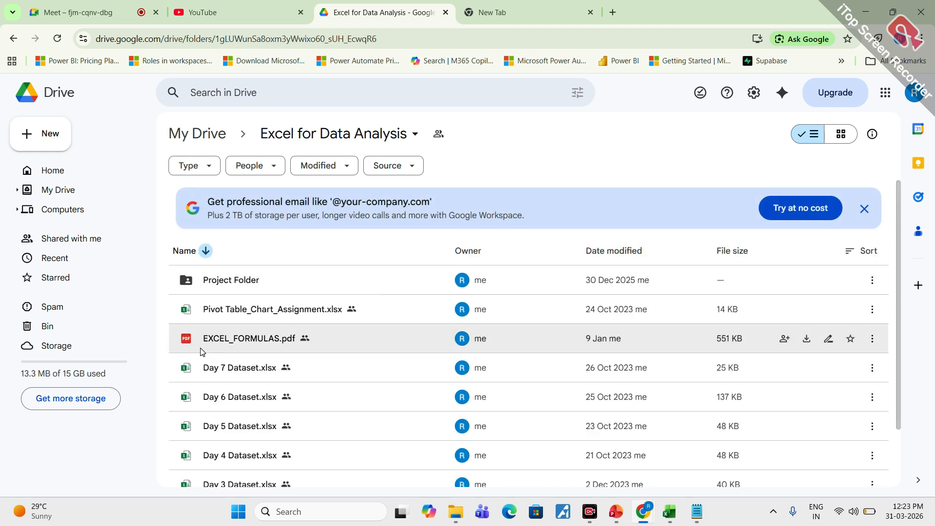
{"action": "double_click", "coordinate": [240, 337]}
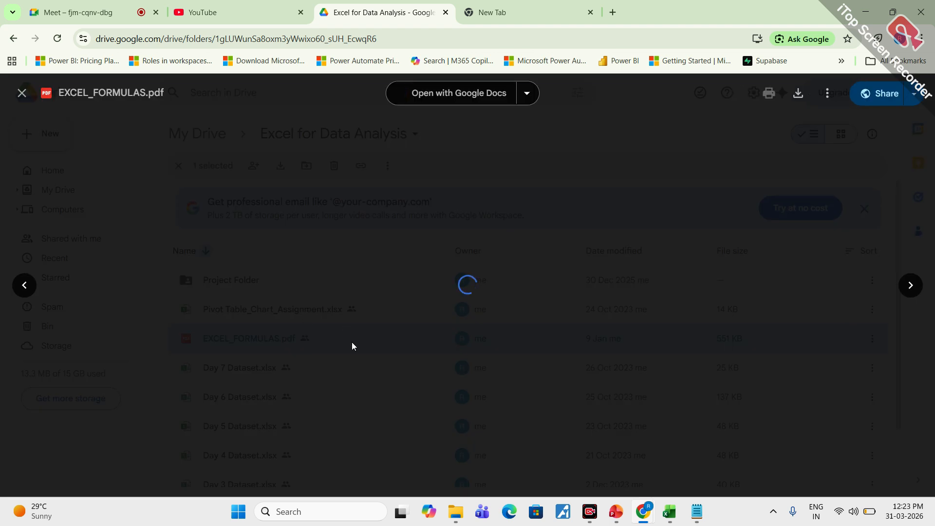
{"action": "scroll", "coordinate": [487, 269], "scroll_direction": "down", "scroll_amount": 10}
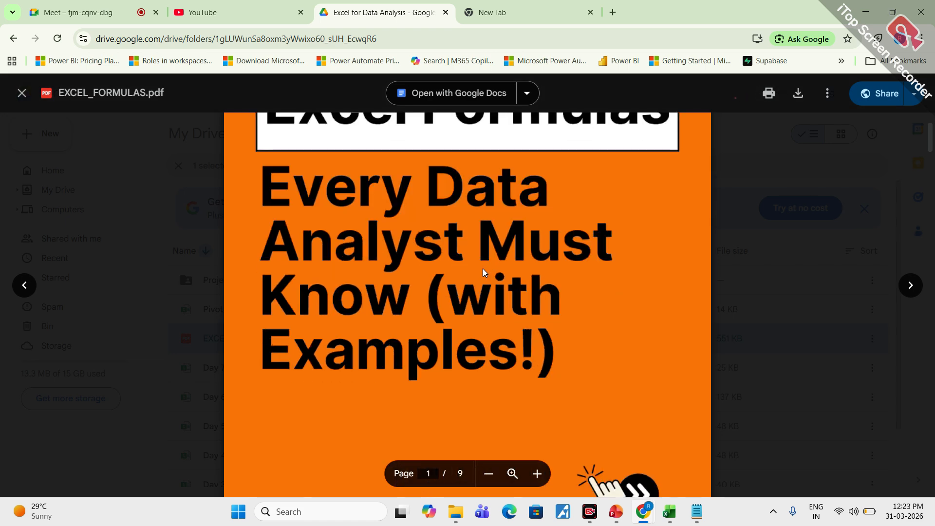
{"action": "scroll", "coordinate": [467, 319], "scroll_direction": "down", "scroll_amount": 4}
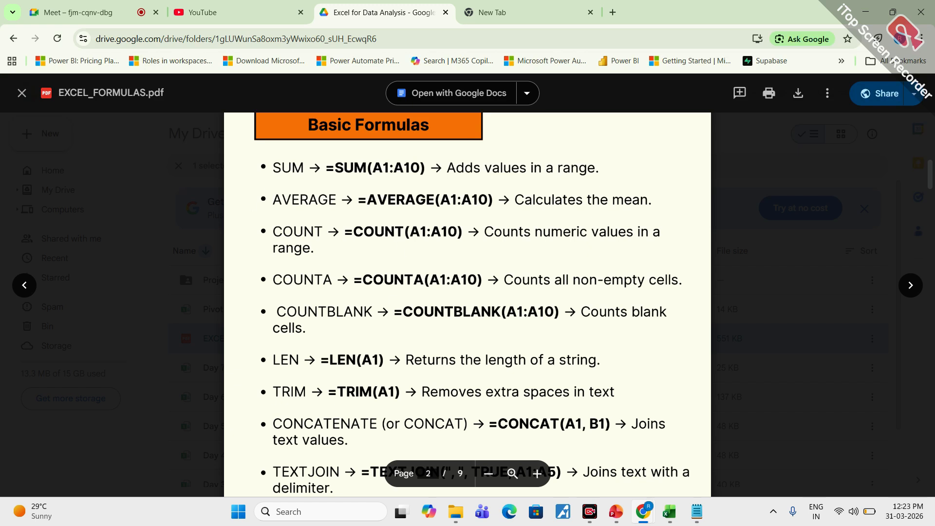
- Circle SUM, AVERAGE, COUNT, LEN and TRIM on the Basic Formulas page with the annotation pen, clearing the marks at the end
{"action": "key", "text": "ctrl+2"}
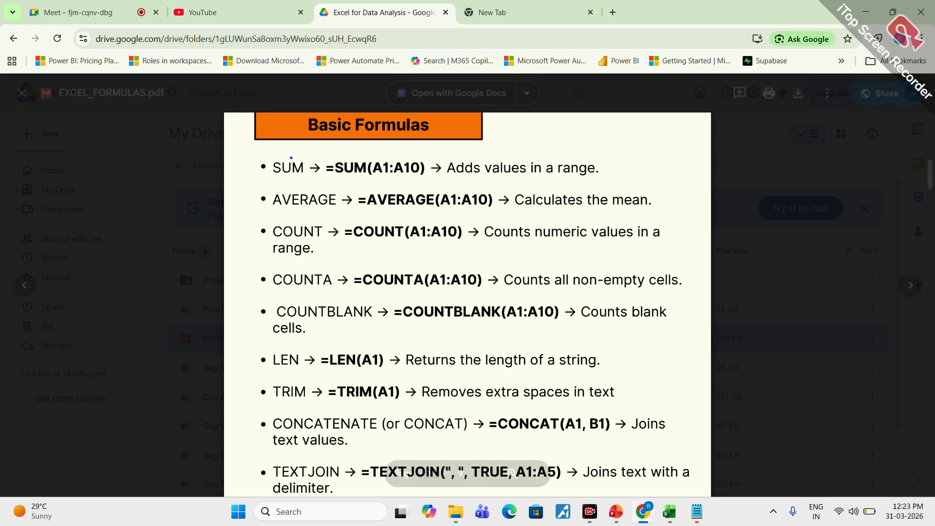
{"action": "mouse_move", "coordinate": [291, 154]}
{"action": "left_mouse_down"}
{"action": "mouse_move", "coordinate": [297, 161]}
{"action": "mouse_move", "coordinate": [289, 161]}
{"action": "left_mouse_up"}
{"action": "mouse_move", "coordinate": [300, 184]}
{"action": "left_mouse_down"}
{"action": "mouse_move", "coordinate": [271, 186]}
{"action": "mouse_move", "coordinate": [335, 195]}
{"action": "left_mouse_up"}
{"action": "mouse_move", "coordinate": [297, 221]}
{"action": "left_mouse_down"}
{"action": "mouse_move", "coordinate": [277, 246]}
{"action": "mouse_move", "coordinate": [343, 227]}
{"action": "left_mouse_up"}
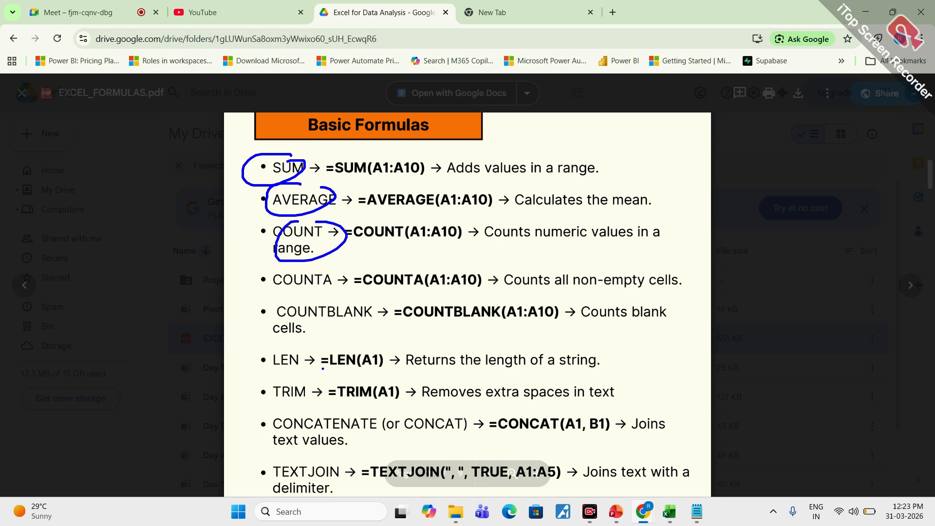
{"action": "mouse_move", "coordinate": [322, 349]}
{"action": "left_mouse_down"}
{"action": "mouse_move", "coordinate": [283, 346]}
{"action": "mouse_move", "coordinate": [404, 361]}
{"action": "mouse_move", "coordinate": [338, 342]}
{"action": "left_mouse_up"}
{"action": "mouse_move", "coordinate": [297, 368]}
{"action": "left_mouse_down"}
{"action": "mouse_move", "coordinate": [384, 416]}
{"action": "mouse_move", "coordinate": [377, 373]}
{"action": "mouse_move", "coordinate": [306, 373]}
{"action": "left_mouse_up"}
{"action": "left_click", "coordinate": [342, 406]}
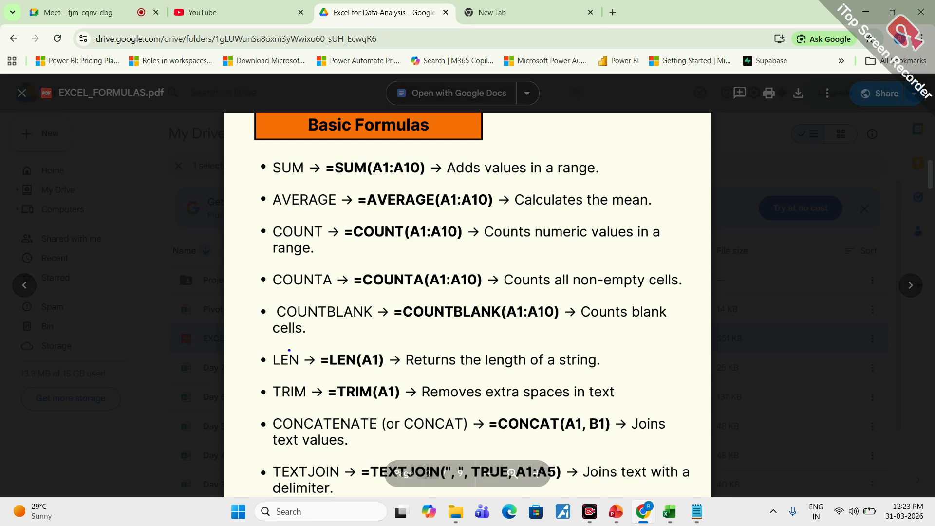
{"action": "mouse_move", "coordinate": [289, 350]}
{"action": "left_mouse_down"}
{"action": "mouse_move", "coordinate": [303, 368]}
{"action": "mouse_move", "coordinate": [281, 356]}
{"action": "mouse_move", "coordinate": [297, 403]}
{"action": "mouse_move", "coordinate": [291, 385]}
{"action": "left_mouse_up"}
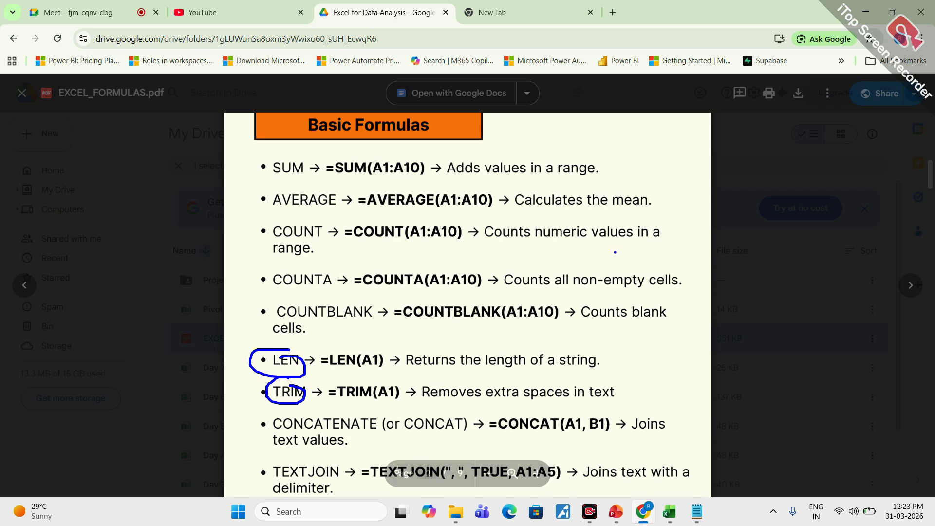
{"action": "key", "text": "Escape"}
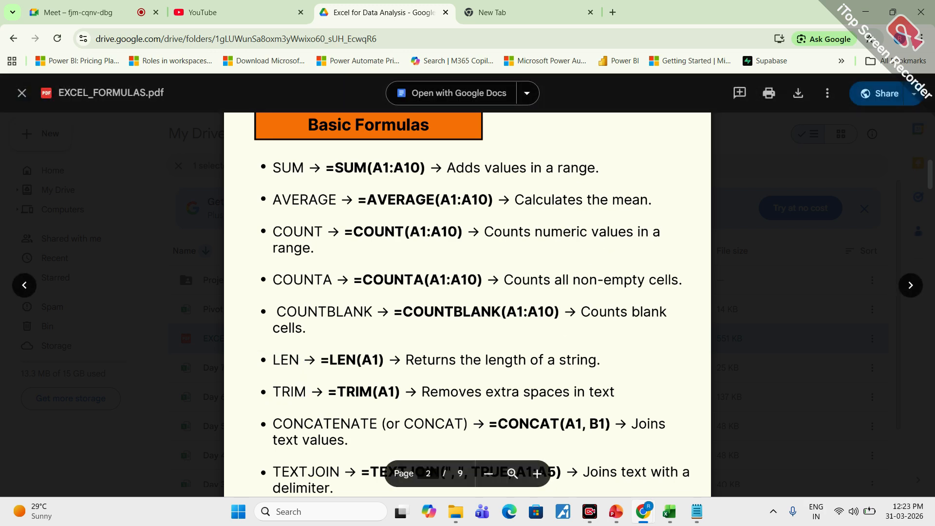
- Look through the Logical & Conditional Formulas and Lookup & Reference Formulas pages of EXCEL_FORMULAS.pdf, ending on the logical formulas
{"action": "scroll", "coordinate": [467, 301], "scroll_direction": "down", "scroll_amount": 15}
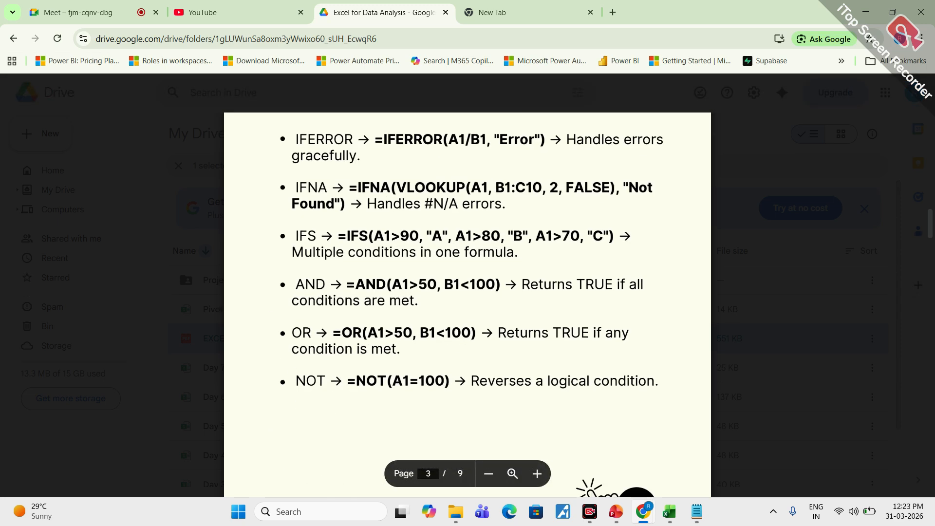
{"action": "scroll", "coordinate": [597, 341], "scroll_direction": "up", "scroll_amount": 2}
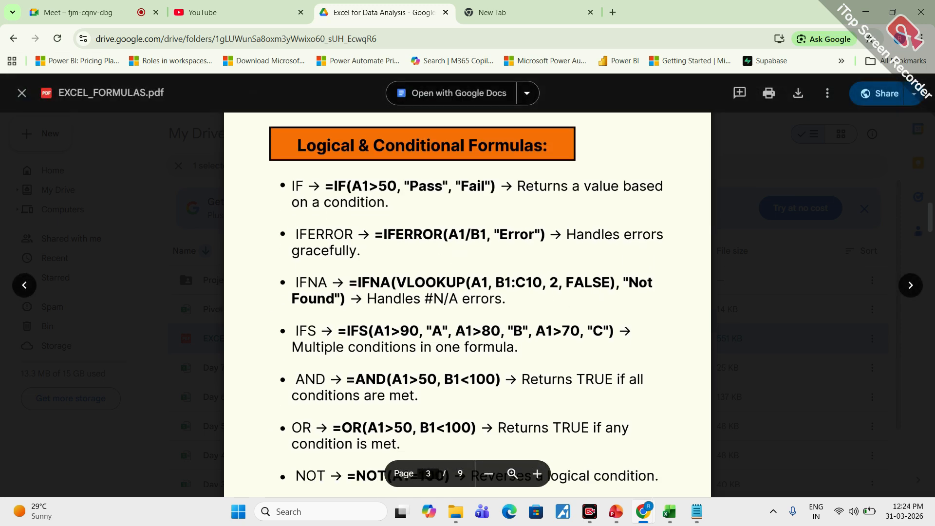
{"action": "scroll", "coordinate": [392, 313], "scroll_direction": "down", "scroll_amount": 12}
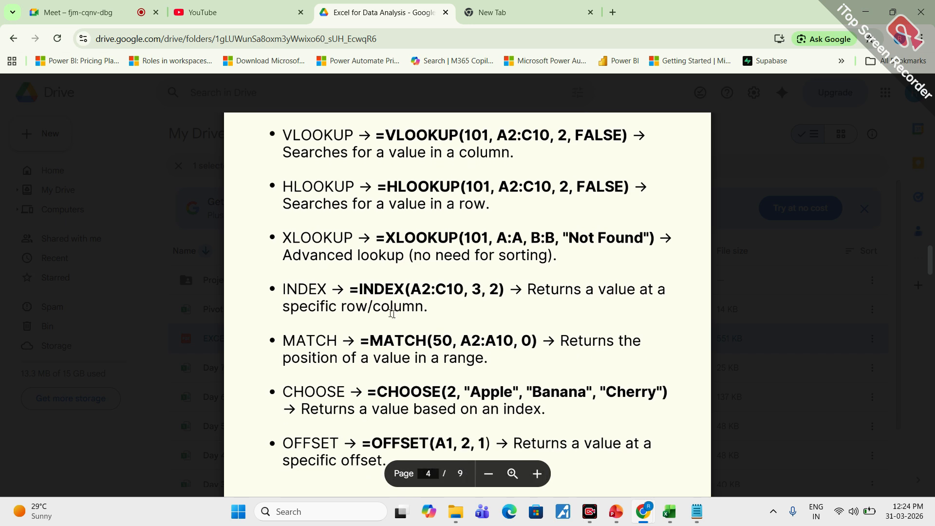
{"action": "scroll", "coordinate": [392, 313], "scroll_direction": "up", "scroll_amount": 4}
{"action": "scroll", "coordinate": [283, 219], "scroll_direction": "down", "scroll_amount": 3}
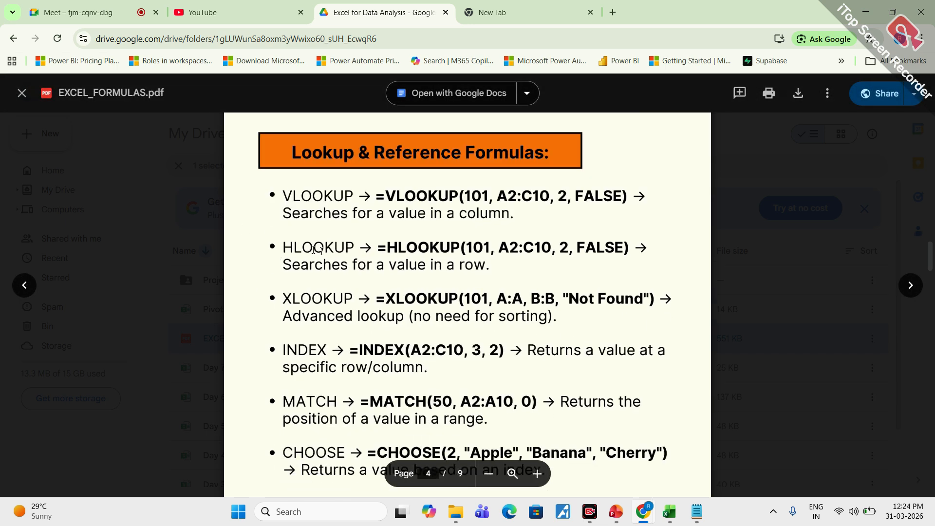
{"action": "scroll", "coordinate": [283, 219], "scroll_direction": "up", "scroll_amount": 10}
{"action": "scroll", "coordinate": [283, 218], "scroll_direction": "up", "scroll_amount": 4}
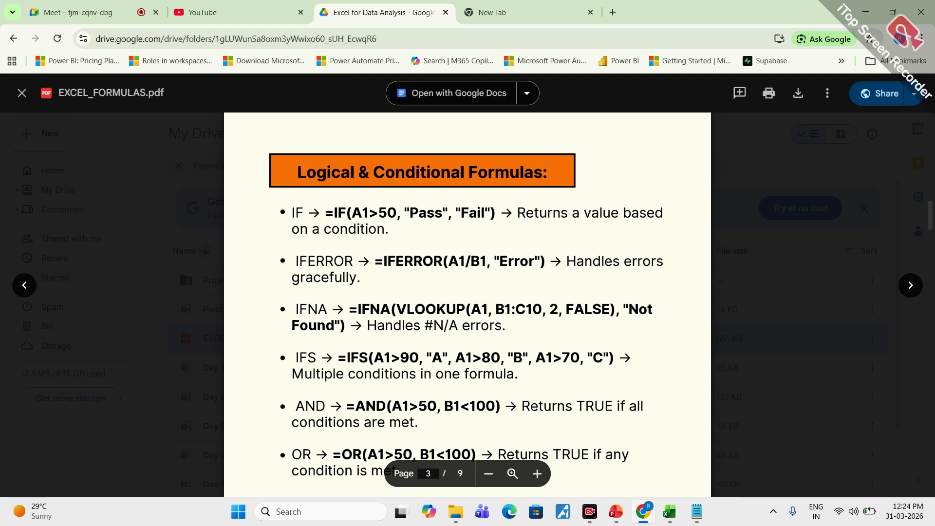
{"action": "scroll", "coordinate": [372, 276], "scroll_direction": "down", "scroll_amount": 3}
{"action": "scroll", "coordinate": [373, 276], "scroll_direction": "up", "scroll_amount": 1}
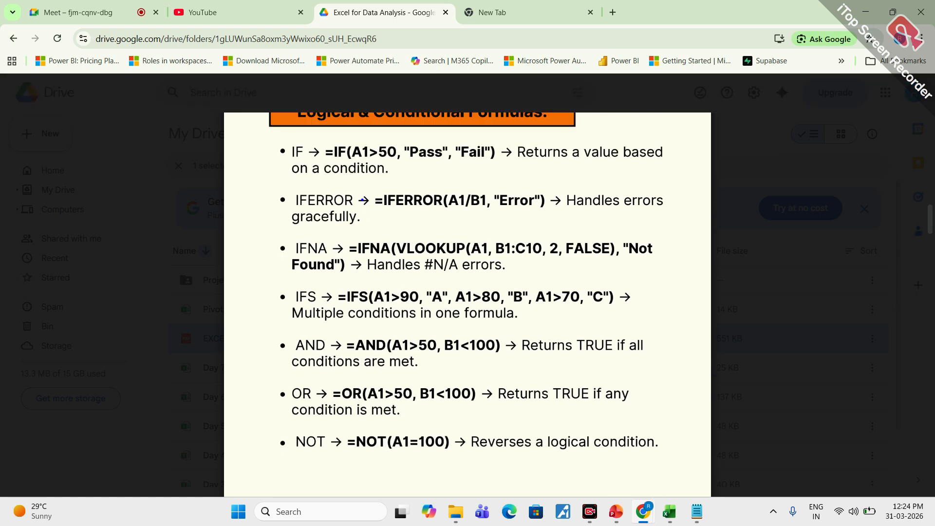
- Circle the logical formula list, underline parts of IF and IFERROR, bracket it with the note "Time" and clear the annotations
{"action": "mouse_move", "coordinate": [323, 134]}
{"action": "left_mouse_down"}
{"action": "mouse_move", "coordinate": [272, 219]}
{"action": "mouse_move", "coordinate": [399, 461]}
{"action": "mouse_move", "coordinate": [563, 268]}
{"action": "mouse_move", "coordinate": [470, 141]}
{"action": "mouse_move", "coordinate": [349, 130]}
{"action": "mouse_move", "coordinate": [317, 138]}
{"action": "left_mouse_up"}
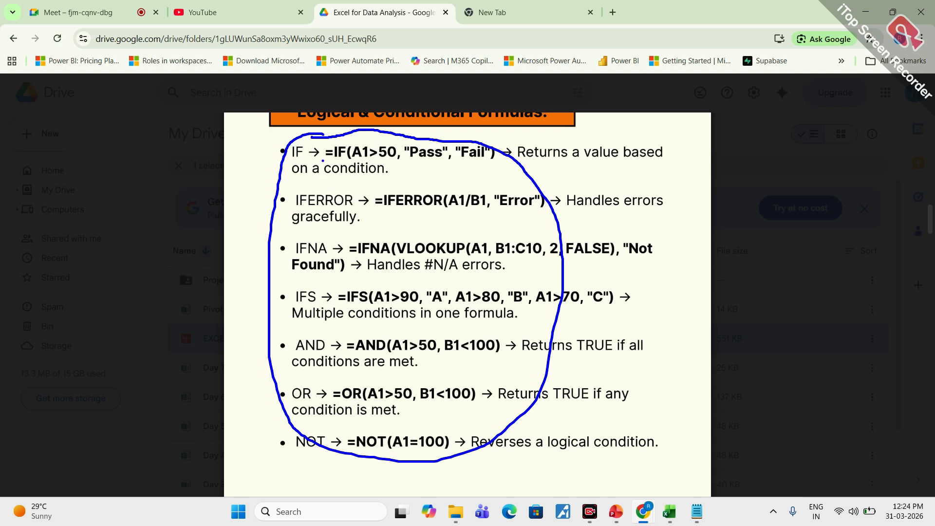
{"action": "left_click_drag", "start_coordinate": [322, 159], "coordinate": [366, 158]}
{"action": "left_click", "coordinate": [448, 162]}
{"action": "left_click_drag", "start_coordinate": [423, 164], "coordinate": [478, 161]}
{"action": "left_click_drag", "start_coordinate": [318, 208], "coordinate": [340, 207]}
{"action": "mouse_move", "coordinate": [598, 167]}
{"action": "left_mouse_down"}
{"action": "mouse_move", "coordinate": [665, 253]}
{"action": "mouse_move", "coordinate": [659, 361]}
{"action": "left_mouse_up"}
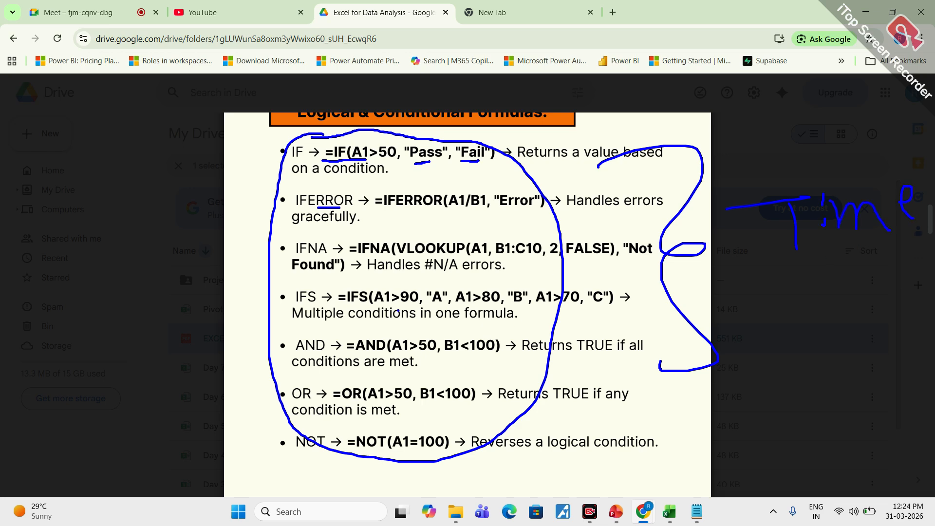
{"action": "key", "text": "Escape"}
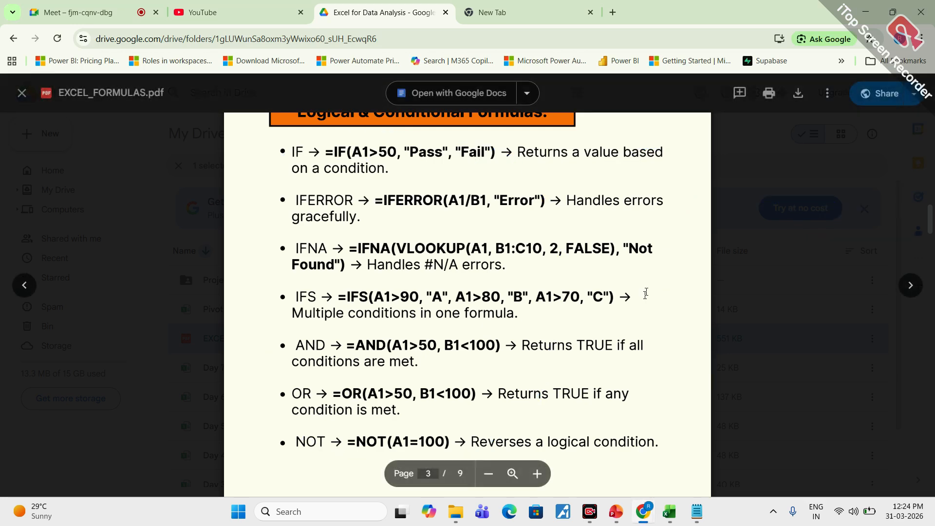
- Return to the Basic Formulas page and mark TODAY, SUM and COUNT with the annotation pen
{"action": "left_click_drag", "start_coordinate": [933, 223], "coordinate": [933, 183]}
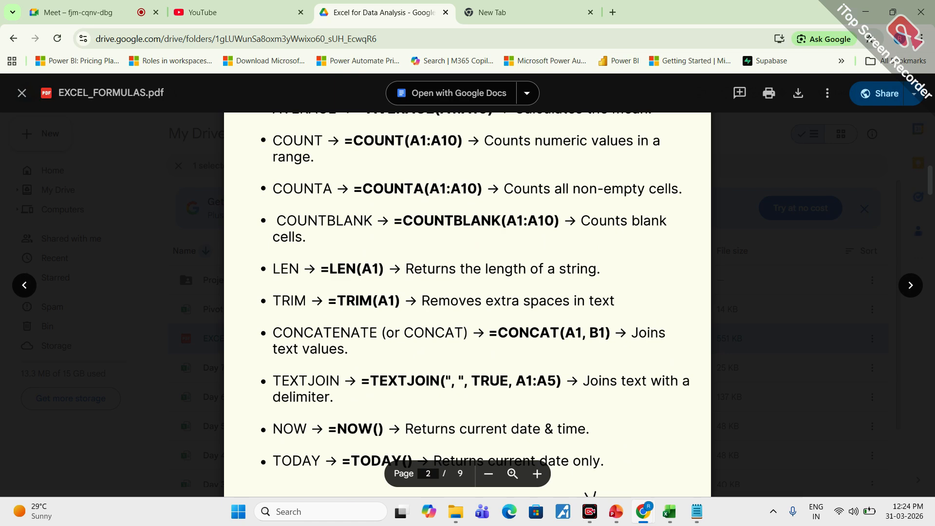
{"action": "mouse_move", "coordinate": [308, 447]}
{"action": "left_mouse_down"}
{"action": "mouse_move", "coordinate": [338, 444]}
{"action": "mouse_move", "coordinate": [307, 448]}
{"action": "left_mouse_up"}
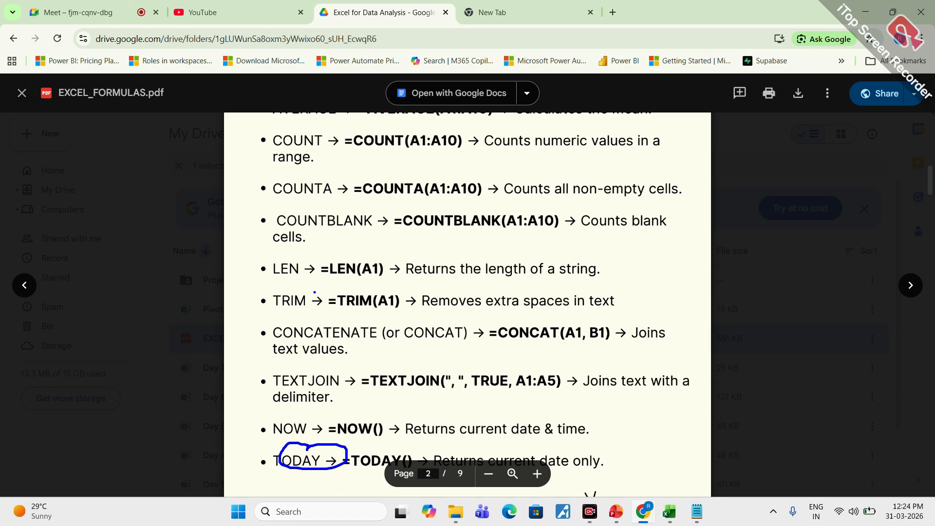
{"action": "left_click_drag", "start_coordinate": [314, 292], "coordinate": [312, 285]}
{"action": "scroll", "coordinate": [340, 309], "scroll_direction": "up", "scroll_amount": 3}
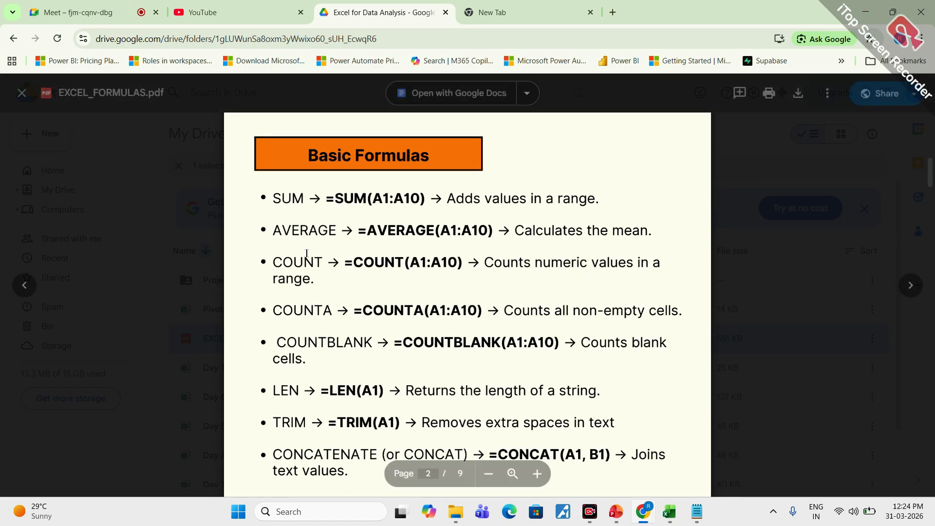
{"action": "mouse_move", "coordinate": [291, 193]}
{"action": "left_mouse_down"}
{"action": "mouse_move", "coordinate": [322, 221]}
{"action": "mouse_move", "coordinate": [316, 209]}
{"action": "mouse_move", "coordinate": [307, 261]}
{"action": "left_mouse_up"}
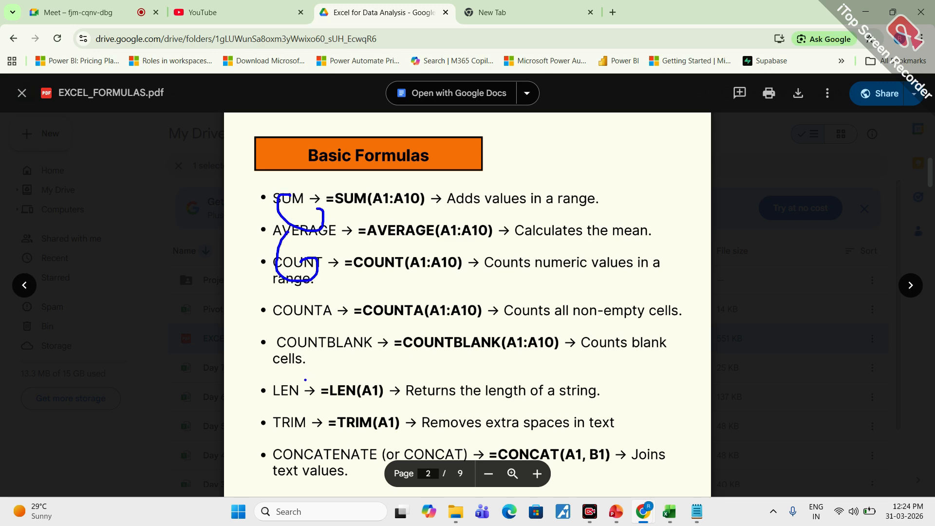
- Go to the Logical & Conditional Formulas page and mark the IF entry with the annotation pen
{"action": "scroll", "coordinate": [320, 417], "scroll_direction": "down", "scroll_amount": 10}
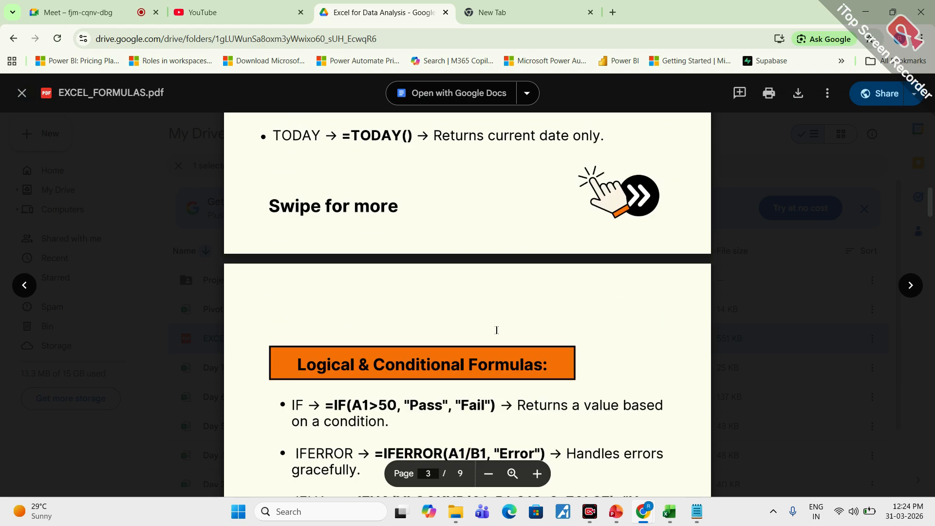
{"action": "scroll", "coordinate": [320, 418], "scroll_direction": "down", "scroll_amount": 3}
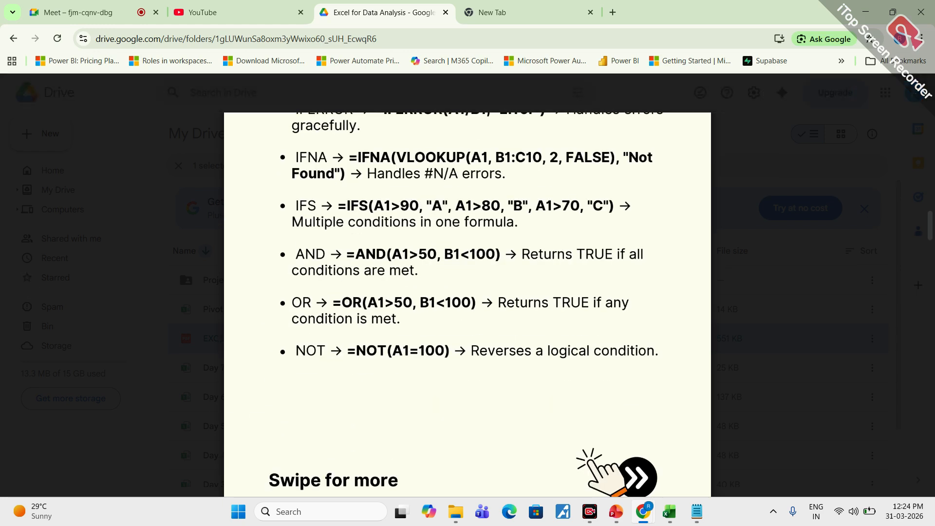
{"action": "scroll", "coordinate": [370, 292], "scroll_direction": "up", "scroll_amount": 3}
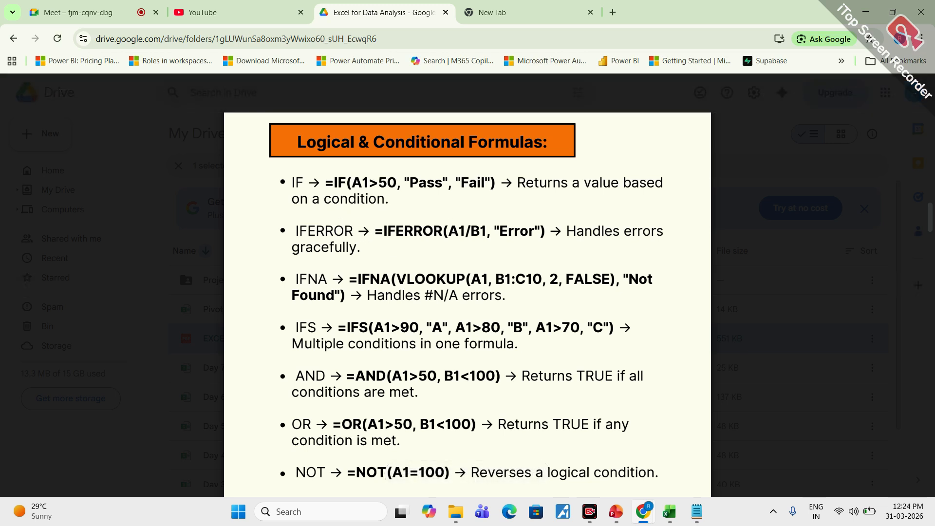
{"action": "mouse_move", "coordinate": [323, 158]}
{"action": "left_mouse_down"}
{"action": "mouse_move", "coordinate": [346, 455]}
{"action": "mouse_move", "coordinate": [393, 214]}
{"action": "mouse_move", "coordinate": [319, 157]}
{"action": "left_mouse_up"}
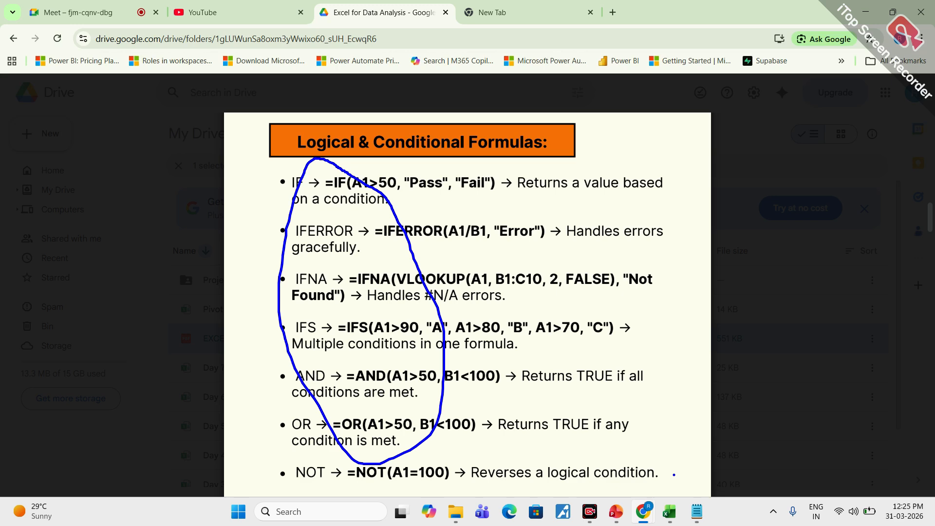
- Switch to Day 2 Dataset in Excel, start a formula in cell P2 and check the IF syntax in the formulas PDF
{"action": "left_click", "coordinate": [668, 512]}
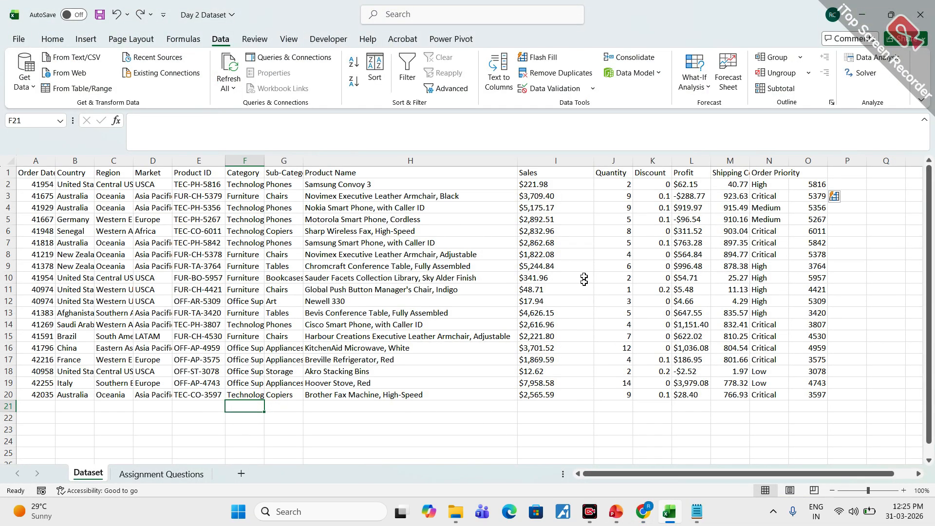
{"action": "left_click", "coordinate": [838, 186]}
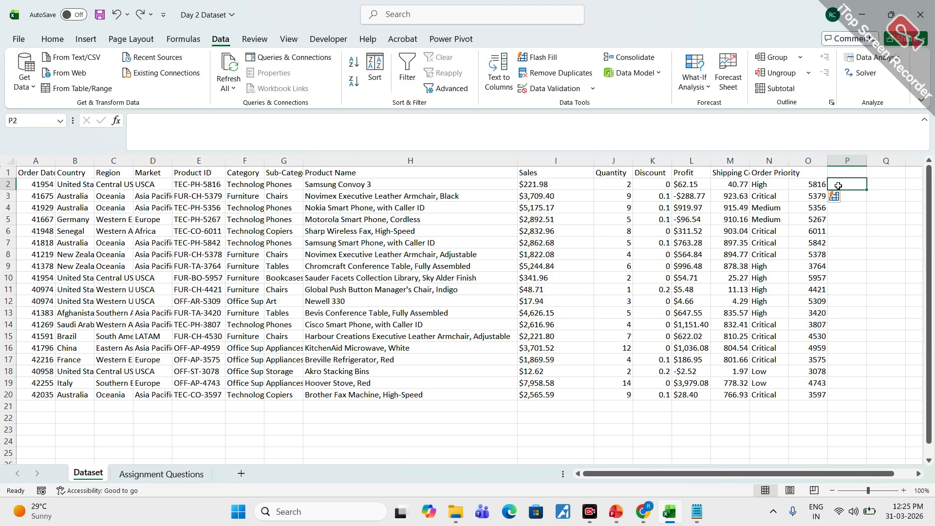
{"action": "type", "text": "="}
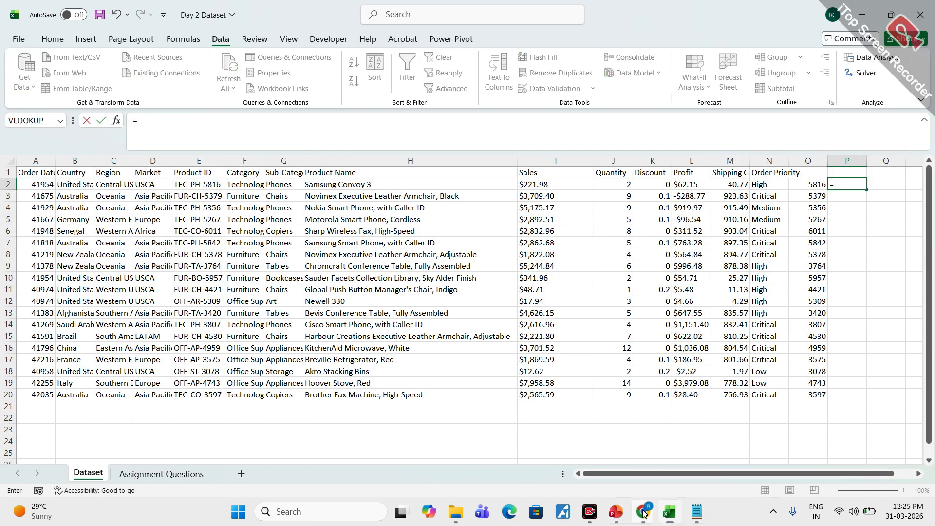
{"action": "mouse_move", "coordinate": [642, 511]}
{"action": "left_click", "coordinate": [579, 474]}
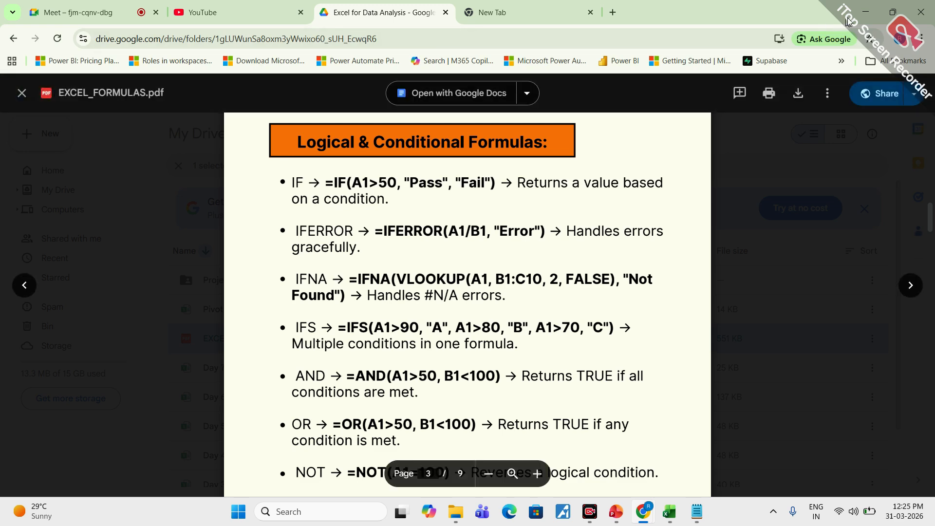
{"action": "left_click", "coordinate": [863, 13]}
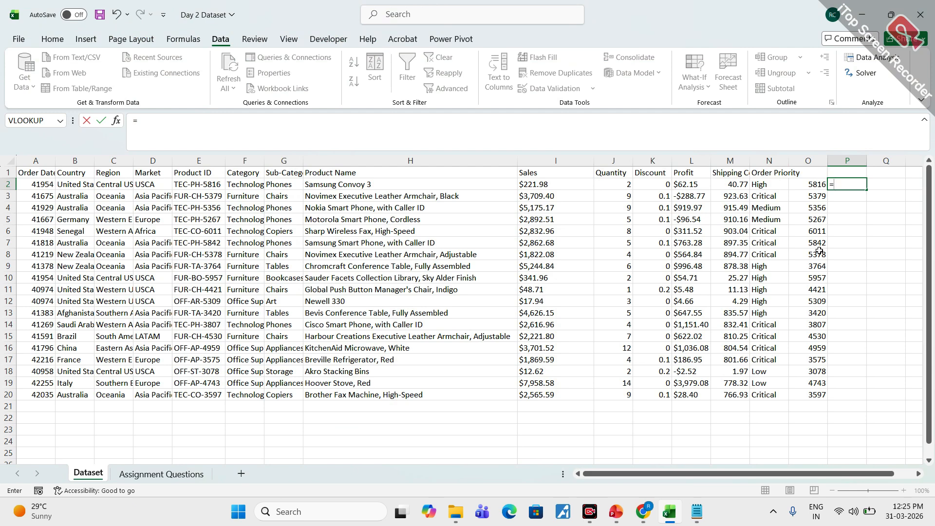
- Enter =IF(J2>10,"") in cell P2 to test whether the quantity exceeds 10
{"action": "type", "text": "If"}
{"action": "key", "text": "Tab"}
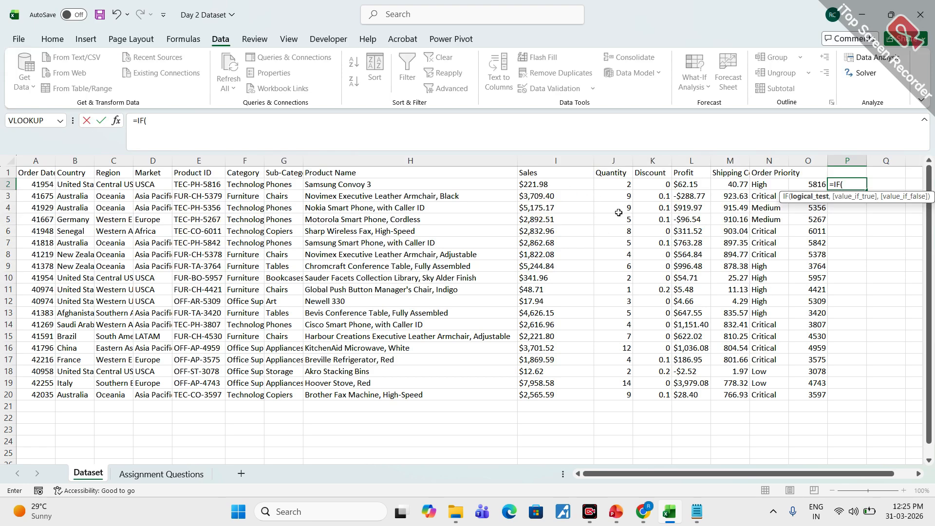
{"action": "left_click", "coordinate": [619, 186]}
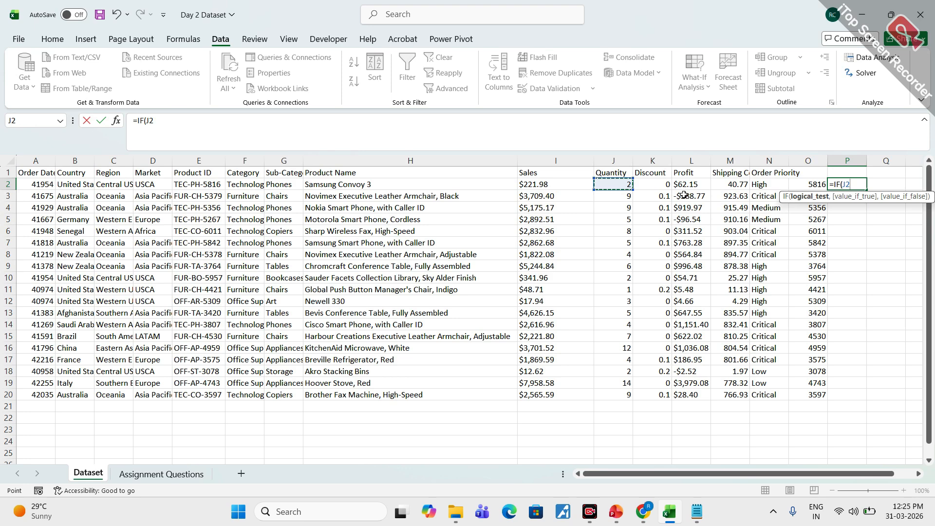
{"action": "type", "text": ">10,"}
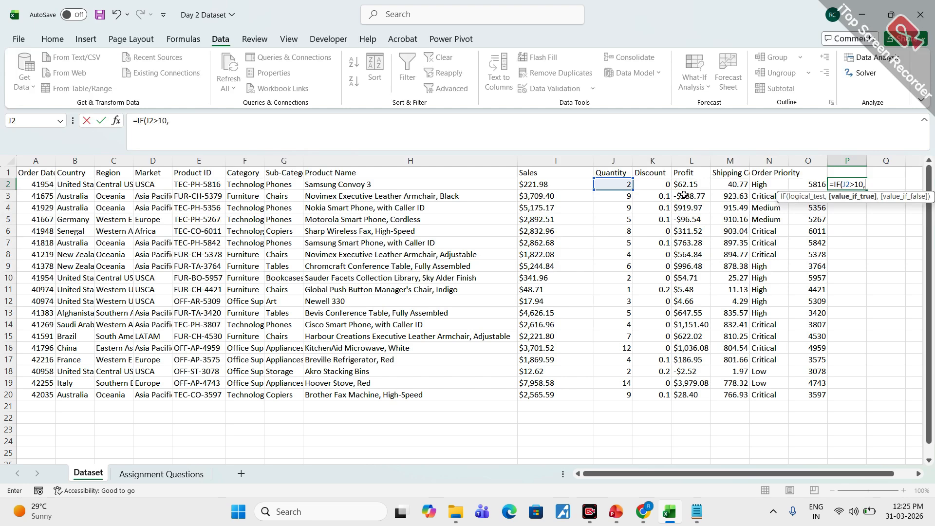
{"action": "type", "text": "\"\""}
{"action": "key", "text": "Left"}
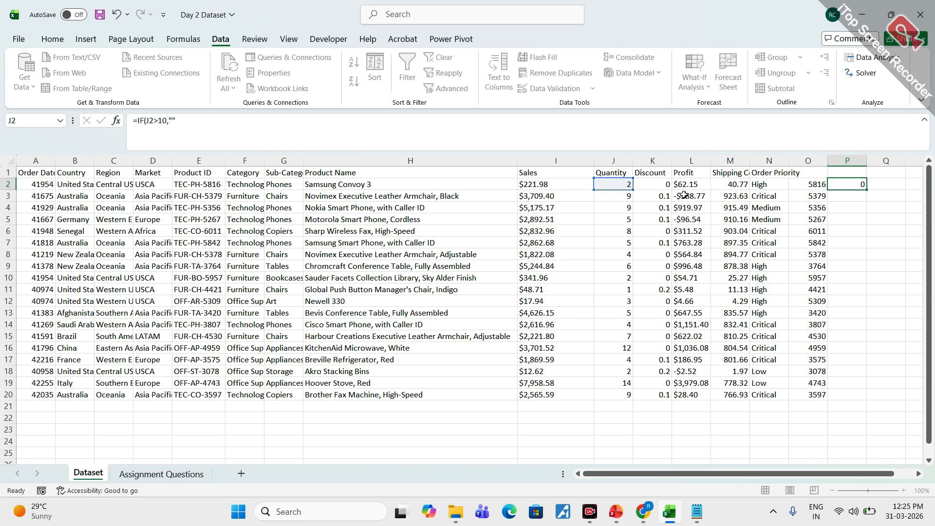
{"action": "left_click", "coordinate": [848, 183]}
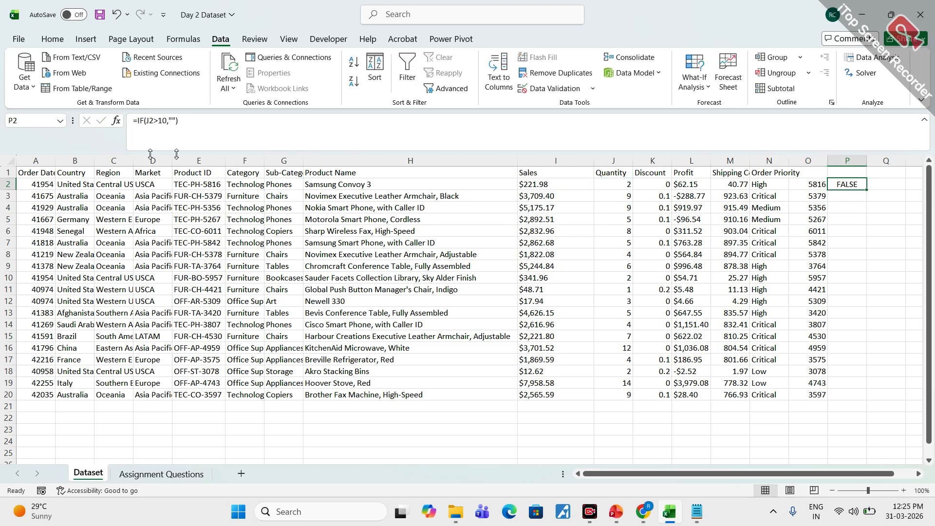
- Edit the IF formula in P2 so its value-if-true text reads "Greterthan10"
{"action": "left_click", "coordinate": [176, 142]}
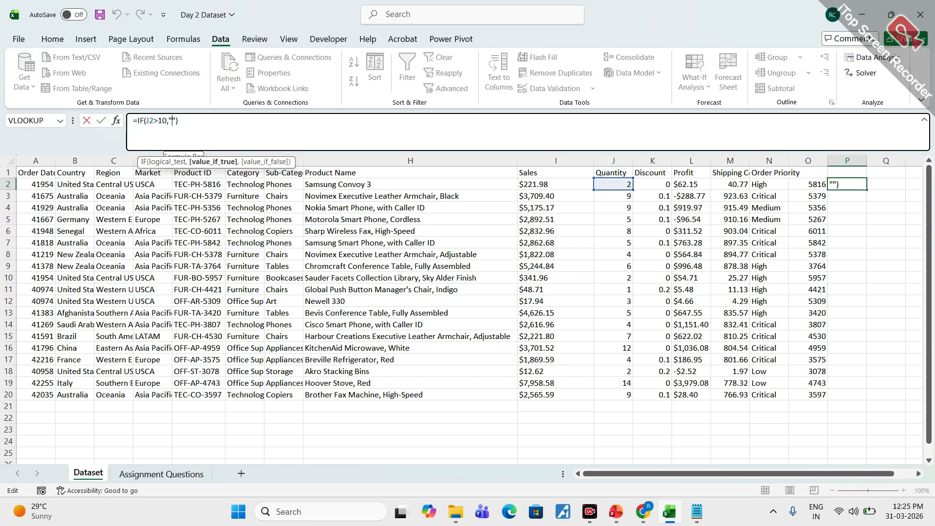
{"action": "double_click", "coordinate": [171, 121]}
{"action": "left_click", "coordinate": [172, 121]}
{"action": "type", "text": "Greter"}
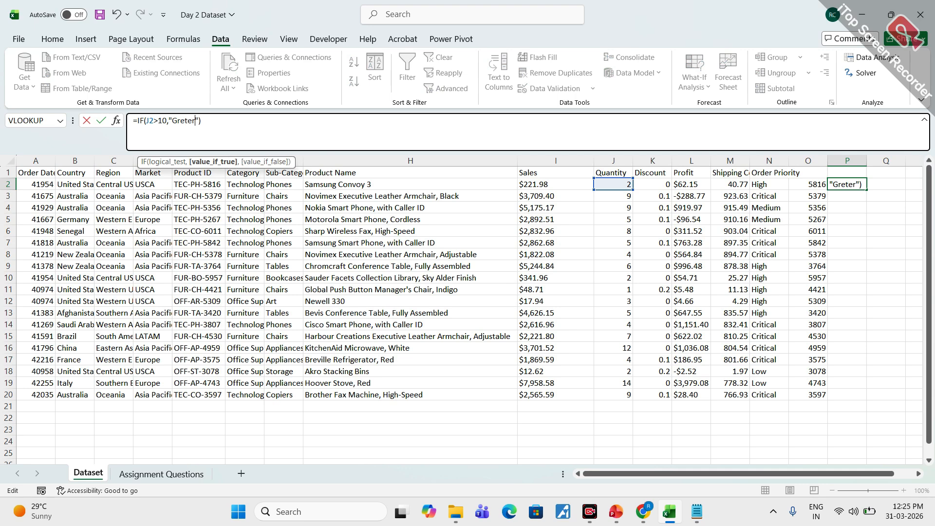
{"action": "type", "text": "than10"}
{"action": "key", "text": "Right"}
- Add "less than10" as the value-if-false text of the IF formula in P2 and commit the formula
{"action": "type", "text": ",\"Greterthan10"}
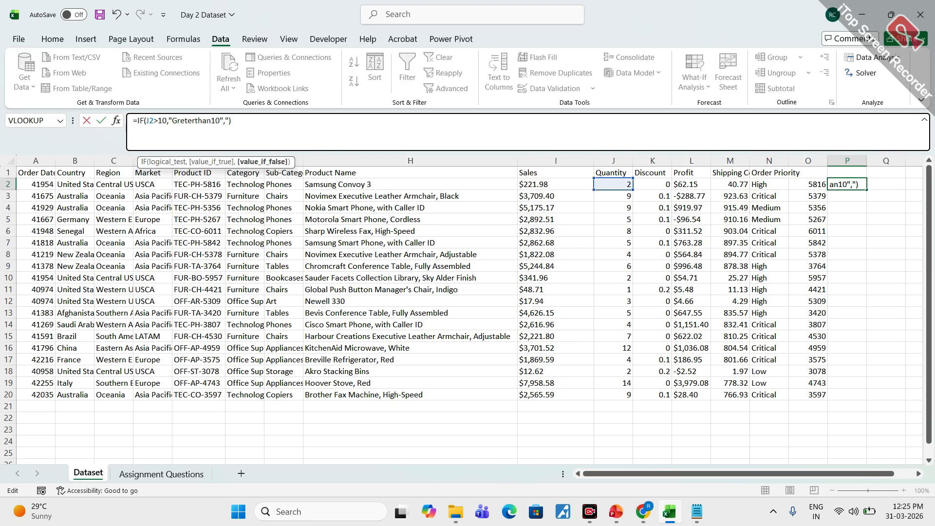
{"action": "type", "text": "\",\"less than10"}
{"action": "key", "text": "Return"}
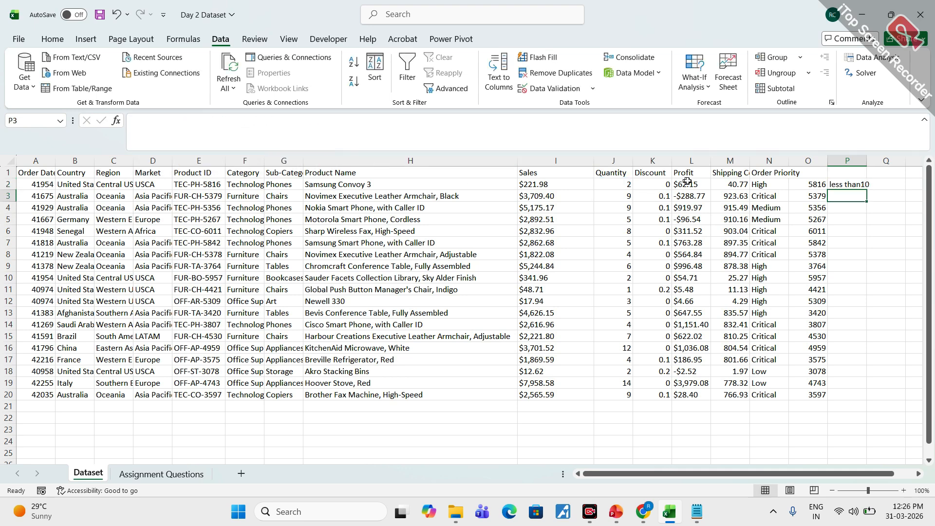
- Fill the IF formula from P2 down to P20 and autofit the width of column P
{"action": "left_click", "coordinate": [847, 185]}
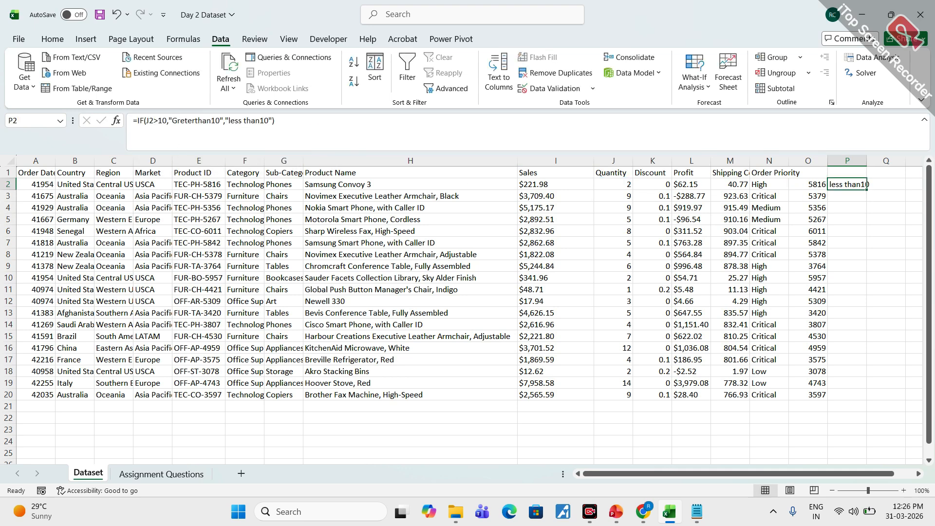
{"action": "double_click", "coordinate": [867, 189]}
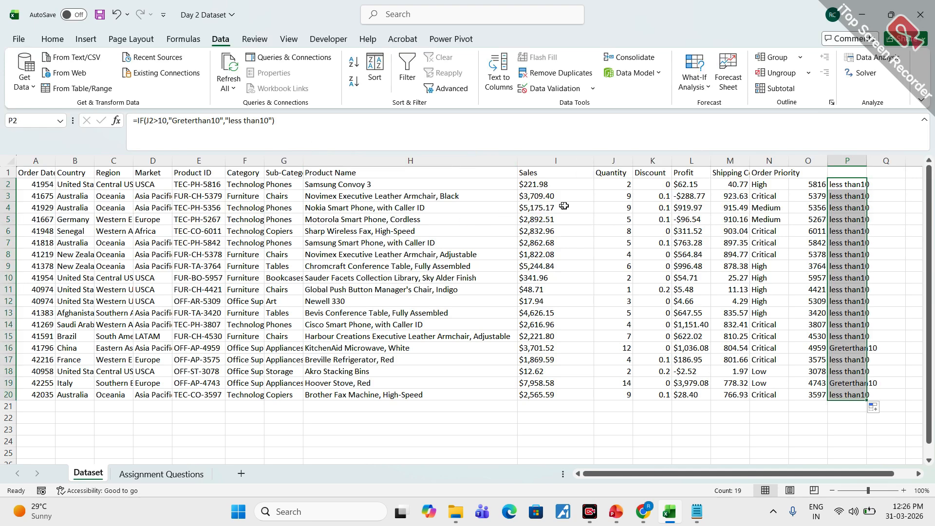
{"action": "left_click", "coordinate": [853, 199]}
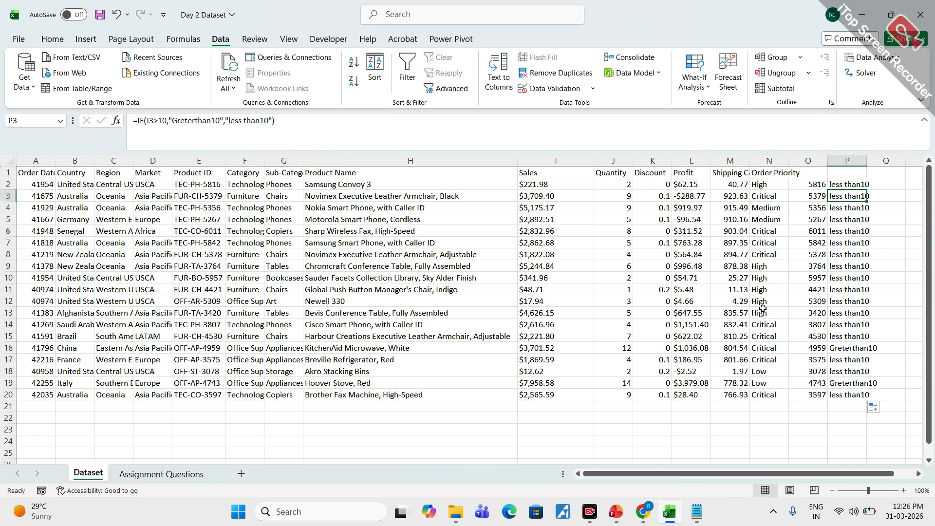
{"action": "left_click", "coordinate": [617, 347]}
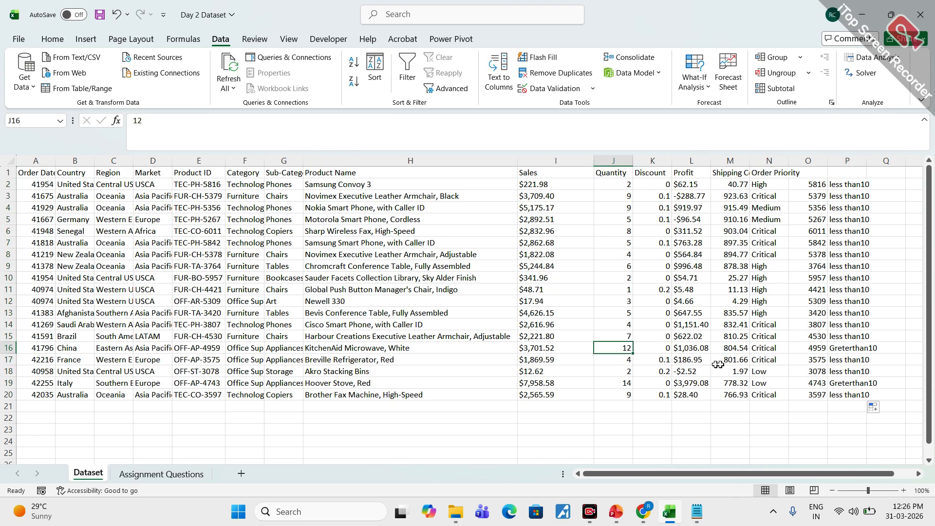
{"action": "left_click", "coordinate": [853, 349]}
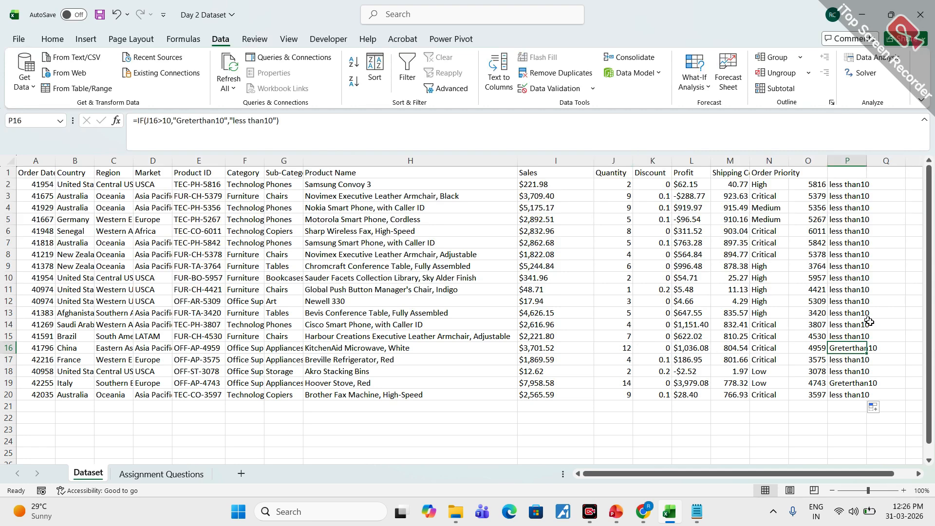
{"action": "double_click", "coordinate": [865, 163]}
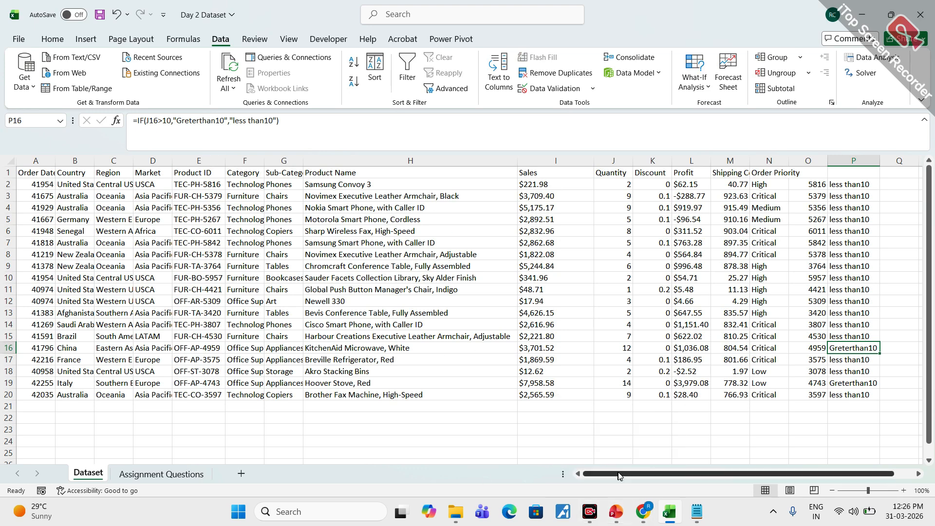
- Switch to EXCEL_FORMULAS.pdf in Chrome, go to the Lookup & Reference Formulas page and mark VLOOKUP with the annotation pen
{"action": "mouse_move", "coordinate": [643, 501]}
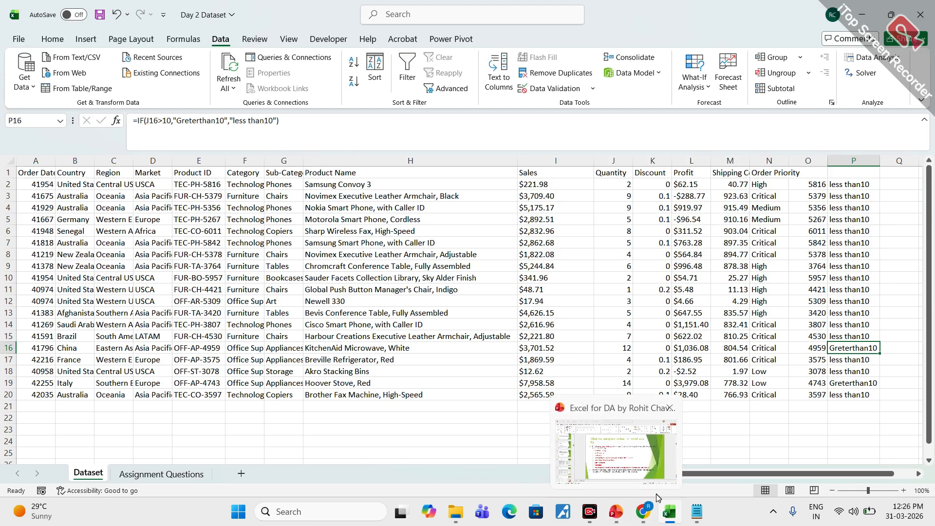
{"action": "mouse_move", "coordinate": [587, 437]}
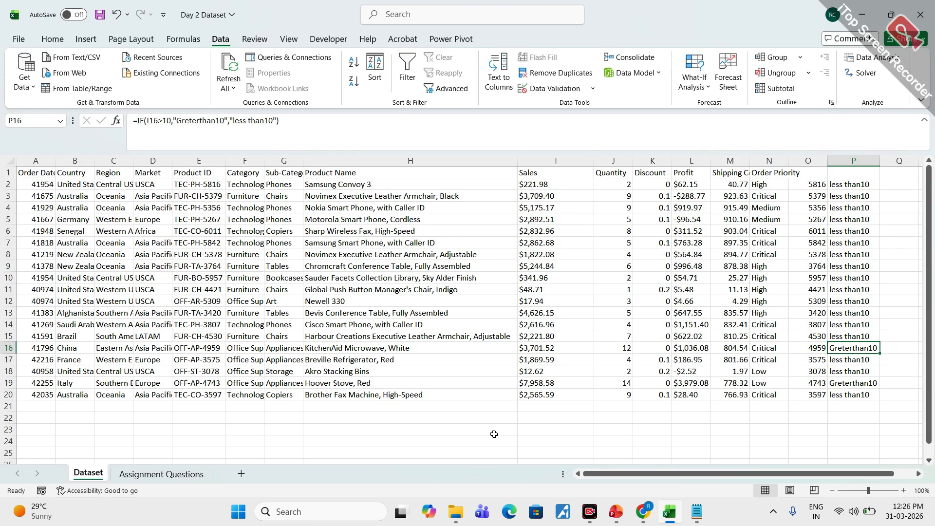
{"action": "left_click", "coordinate": [636, 512]}
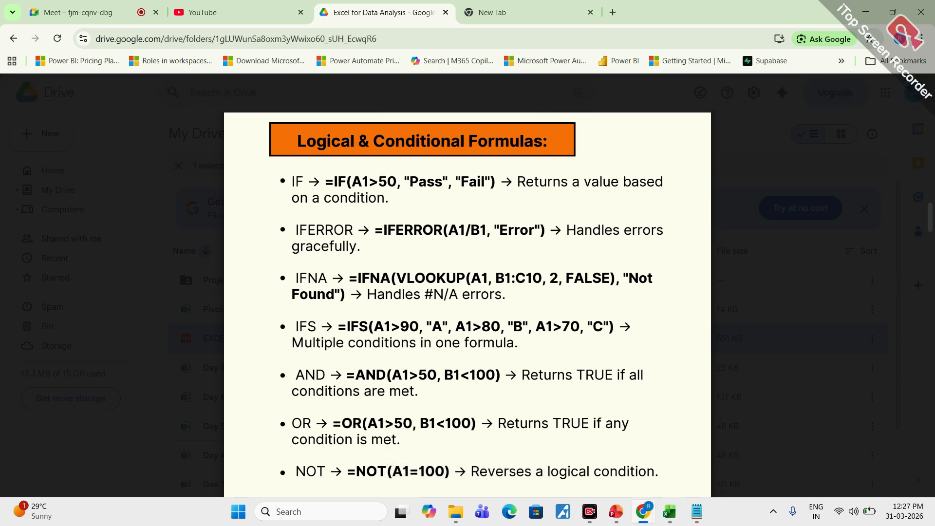
{"action": "scroll", "coordinate": [387, 348], "scroll_direction": "down", "scroll_amount": 3}
{"action": "scroll", "coordinate": [357, 335], "scroll_direction": "down", "scroll_amount": 10}
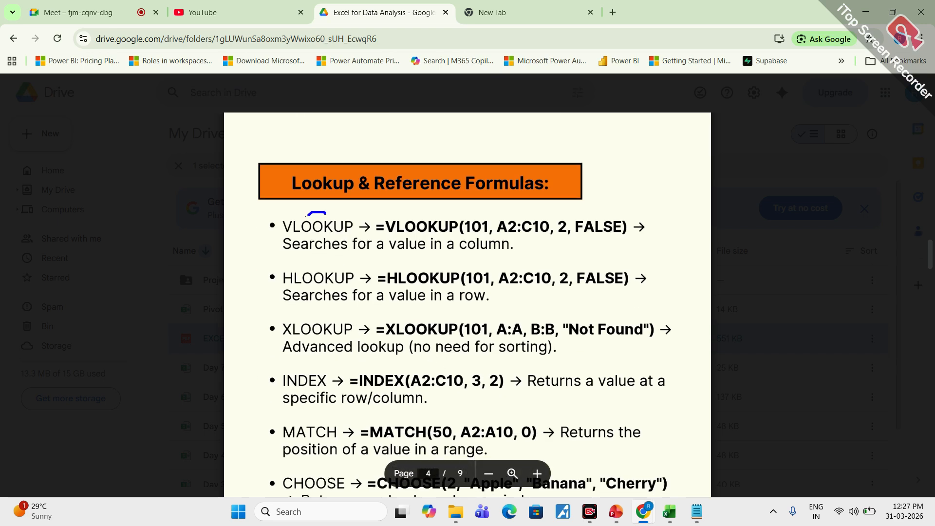
{"action": "mouse_move", "coordinate": [308, 214]}
{"action": "left_mouse_down"}
{"action": "mouse_move", "coordinate": [374, 439]}
{"action": "mouse_move", "coordinate": [341, 239]}
{"action": "left_mouse_up"}
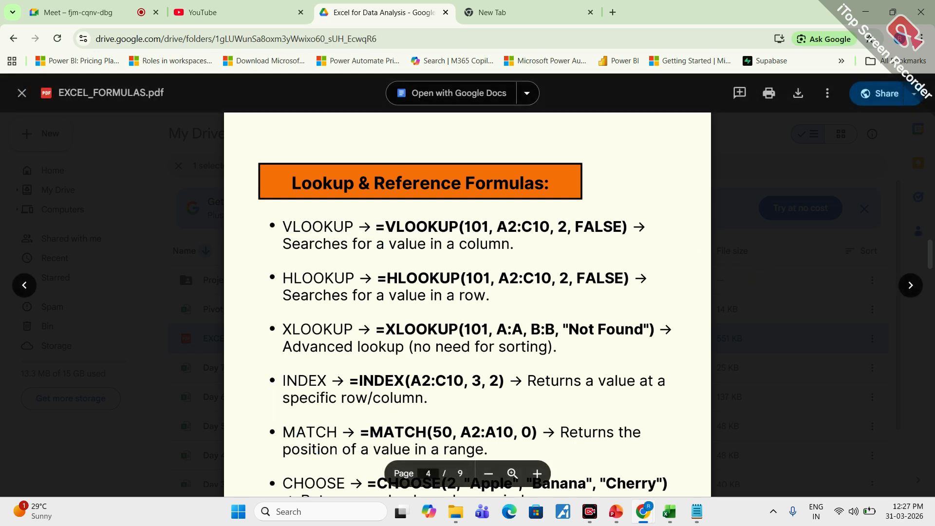
- Browse the Text, Date & Time, Statistical & Mathematical and Data Cleaning function pages of the formulas PDF
{"action": "scroll", "coordinate": [522, 273], "scroll_direction": "down", "scroll_amount": 10}
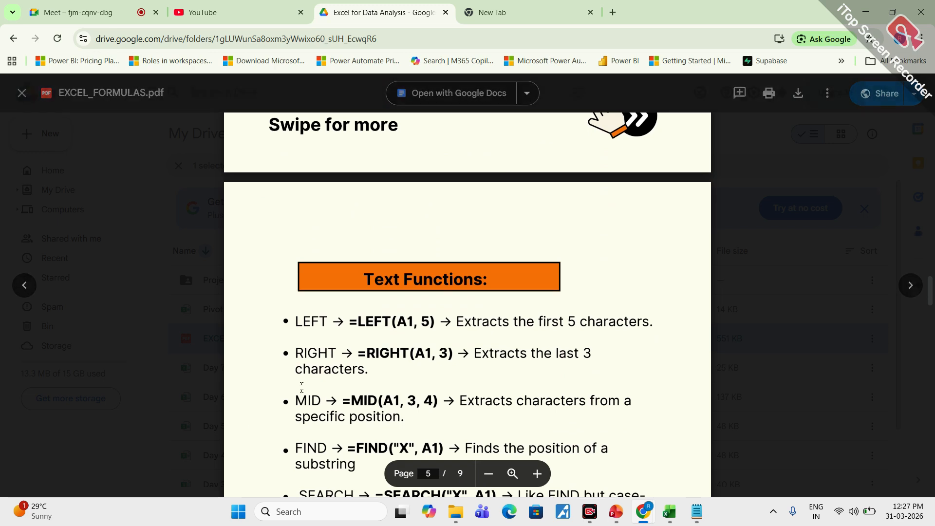
{"action": "scroll", "coordinate": [423, 250], "scroll_direction": "down", "scroll_amount": 3}
{"action": "scroll", "coordinate": [467, 292], "scroll_direction": "down", "scroll_amount": 6}
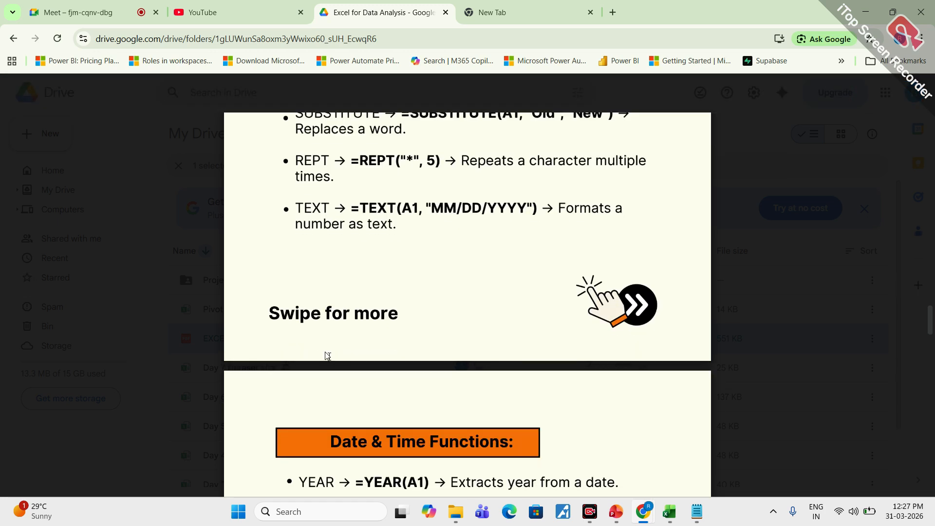
{"action": "scroll", "coordinate": [385, 364], "scroll_direction": "down", "scroll_amount": 3}
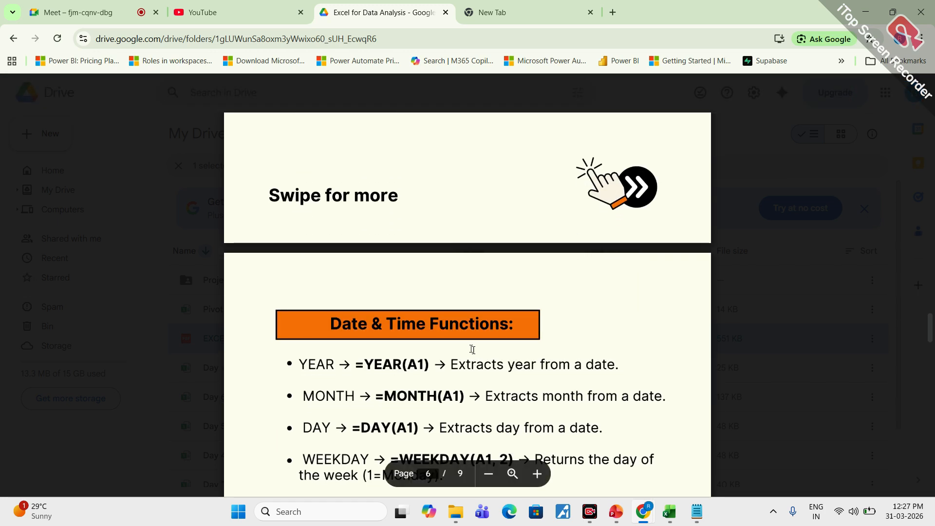
{"action": "scroll", "coordinate": [472, 349], "scroll_direction": "down", "scroll_amount": 9}
{"action": "scroll", "coordinate": [467, 292], "scroll_direction": "up", "scroll_amount": 3}
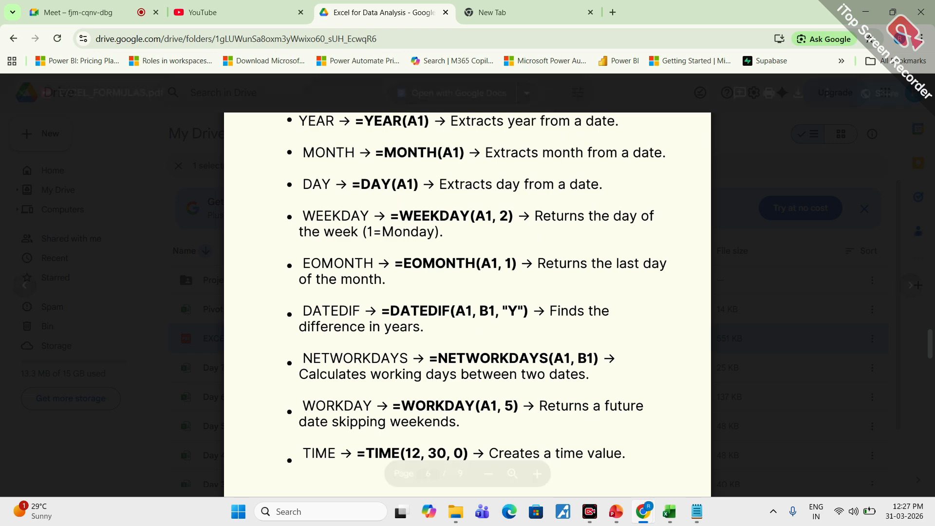
{"action": "scroll", "coordinate": [467, 292], "scroll_direction": "down", "scroll_amount": 6}
{"action": "scroll", "coordinate": [468, 292], "scroll_direction": "down", "scroll_amount": 7}
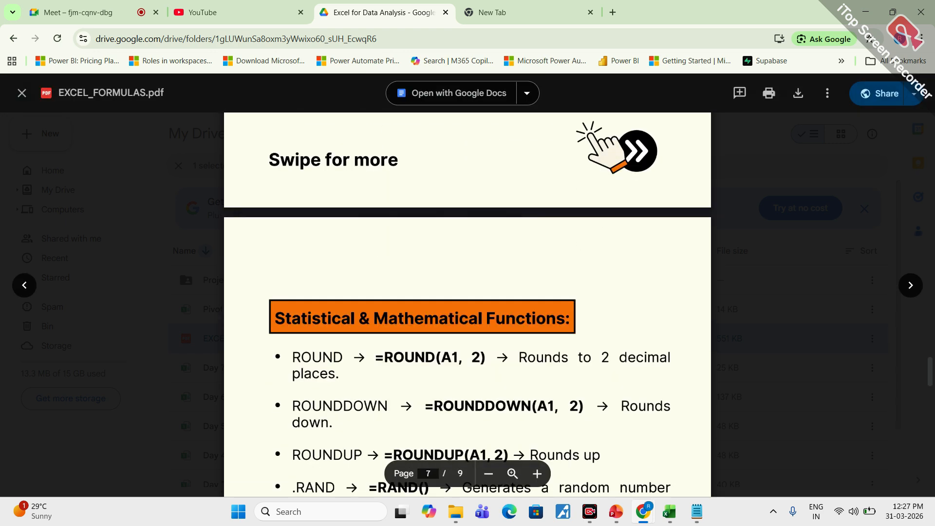
{"action": "scroll", "coordinate": [365, 338], "scroll_direction": "down", "scroll_amount": 3}
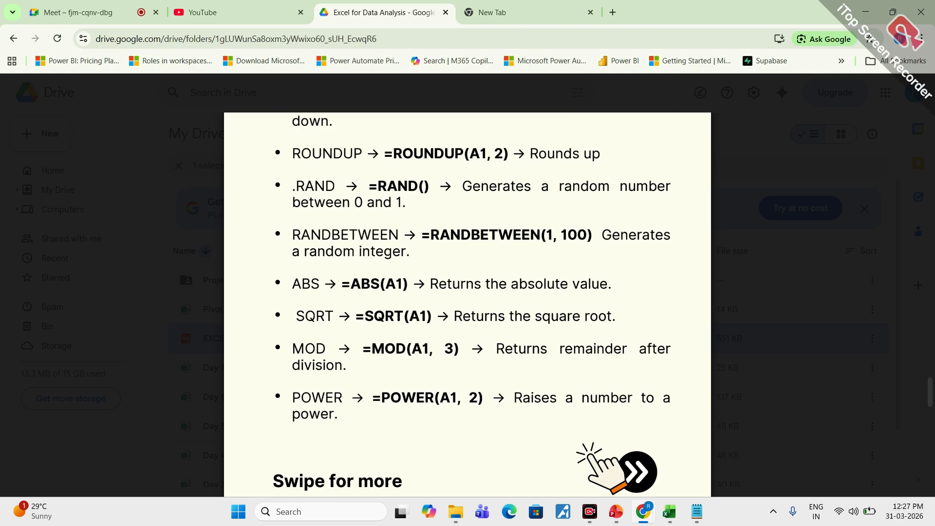
{"action": "scroll", "coordinate": [468, 302], "scroll_direction": "down", "scroll_amount": 7}
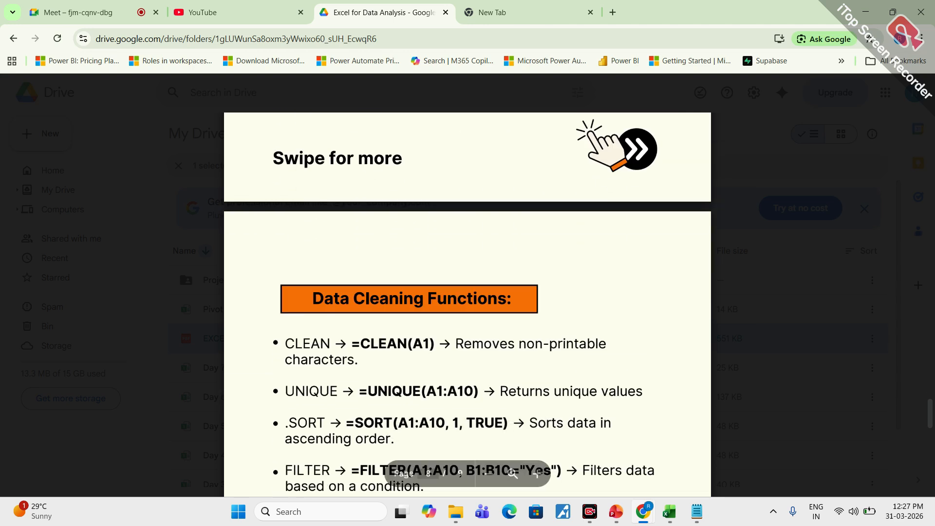
{"action": "scroll", "coordinate": [467, 302], "scroll_direction": "down", "scroll_amount": 4}
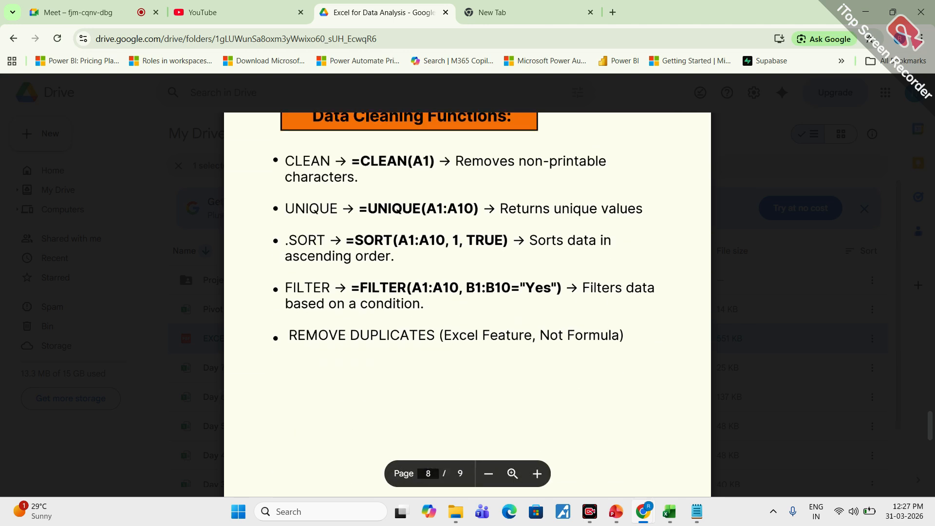
- Go back to the Text Functions page of the PDF and check the Google Meet call
{"action": "scroll", "coordinate": [467, 302], "scroll_direction": "up", "scroll_amount": 10}
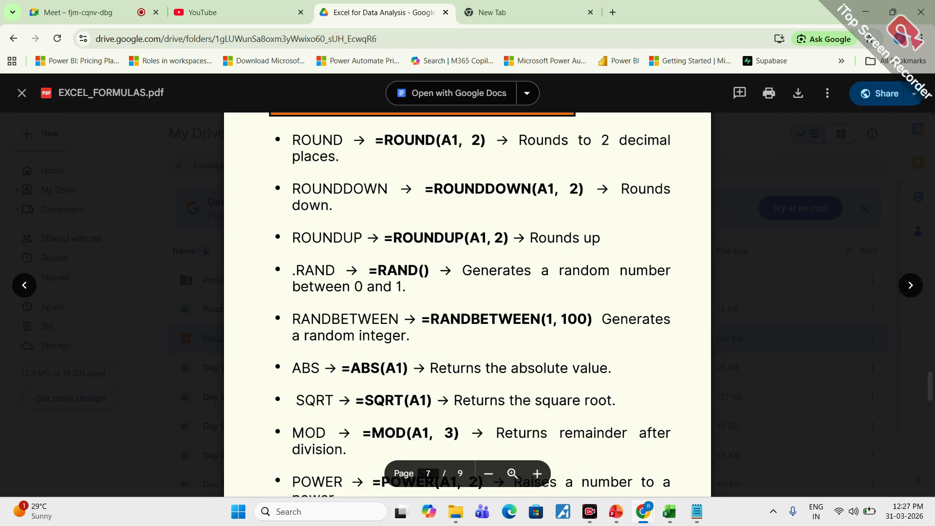
{"action": "scroll", "coordinate": [467, 301], "scroll_direction": "up", "scroll_amount": 3}
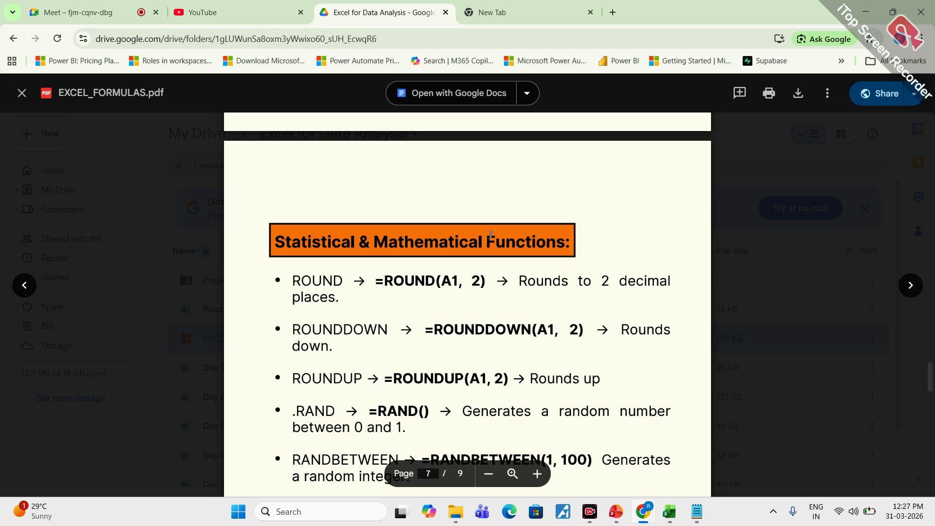
{"action": "scroll", "coordinate": [468, 205], "scroll_direction": "up", "scroll_amount": 10}
{"action": "scroll", "coordinate": [468, 302], "scroll_direction": "up", "scroll_amount": 15}
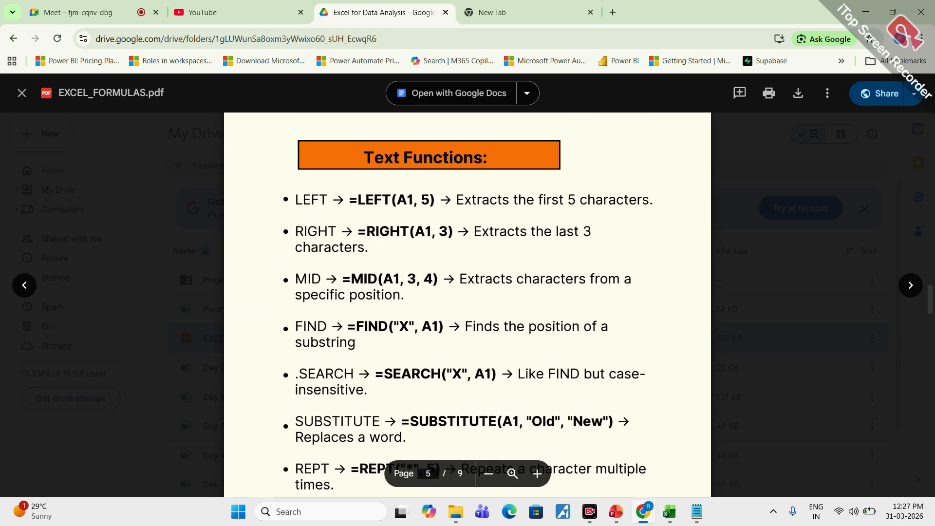
{"action": "left_click", "coordinate": [109, 5]}
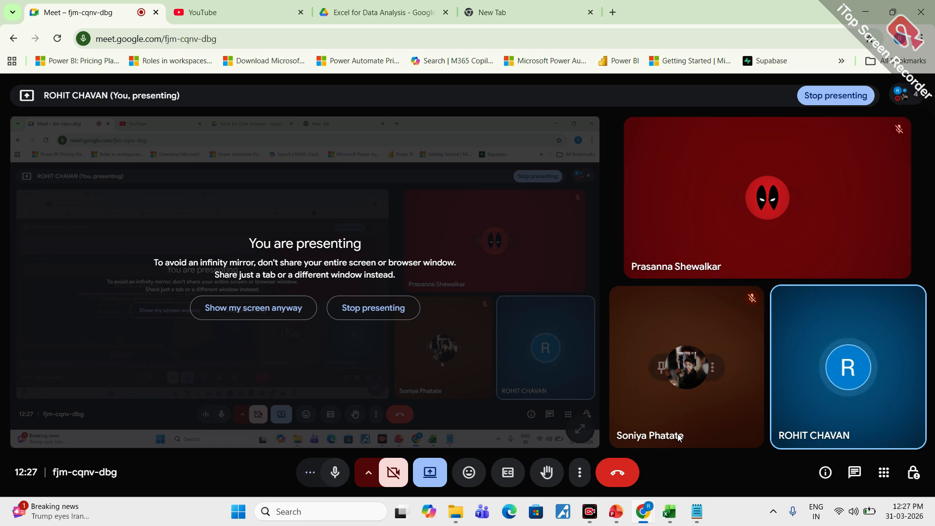
- Switch to Day 2 Dataset in Excel and mark the P2 IF formula and its link to the Quantity value with the annotation pen
{"action": "left_click", "coordinate": [670, 513]}
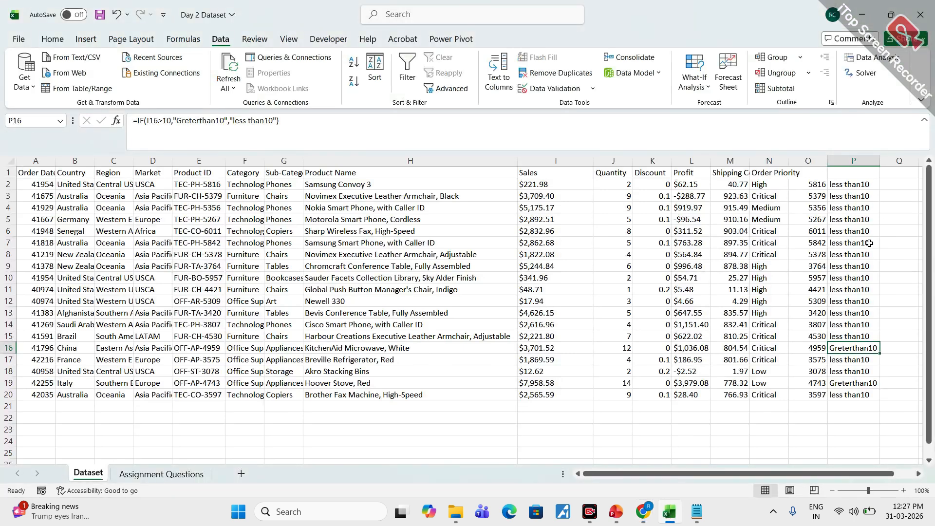
{"action": "left_click", "coordinate": [881, 194]}
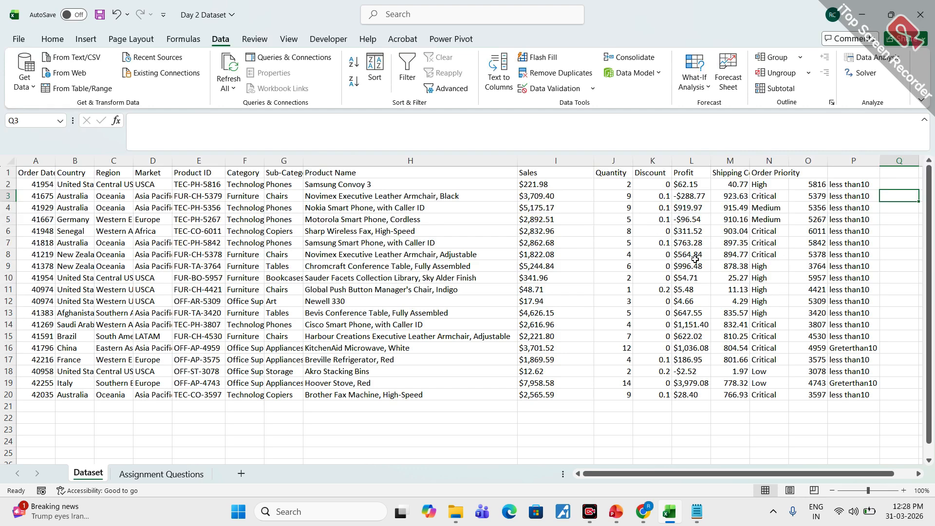
{"action": "left_click", "coordinate": [845, 186]}
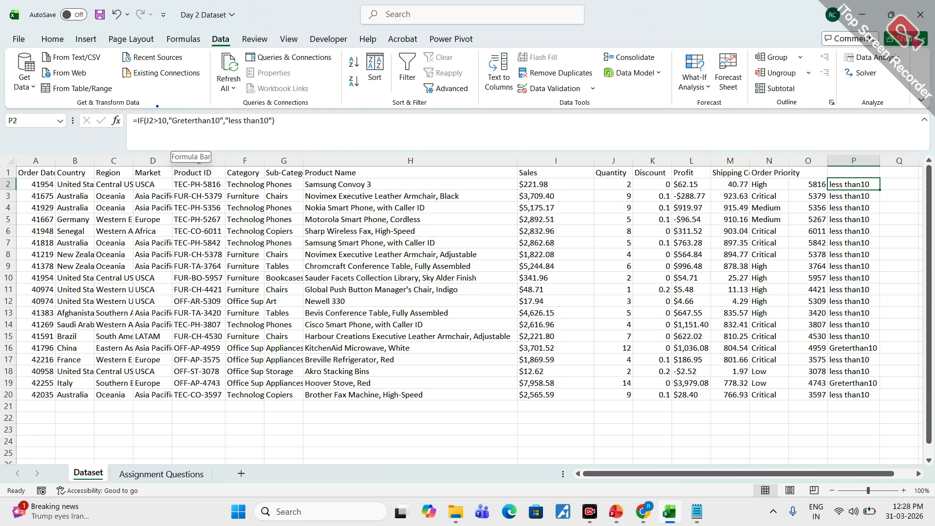
{"action": "mouse_move", "coordinate": [158, 106]}
{"action": "left_mouse_down"}
{"action": "mouse_move", "coordinate": [201, 133]}
{"action": "mouse_move", "coordinate": [234, 108]}
{"action": "left_mouse_up"}
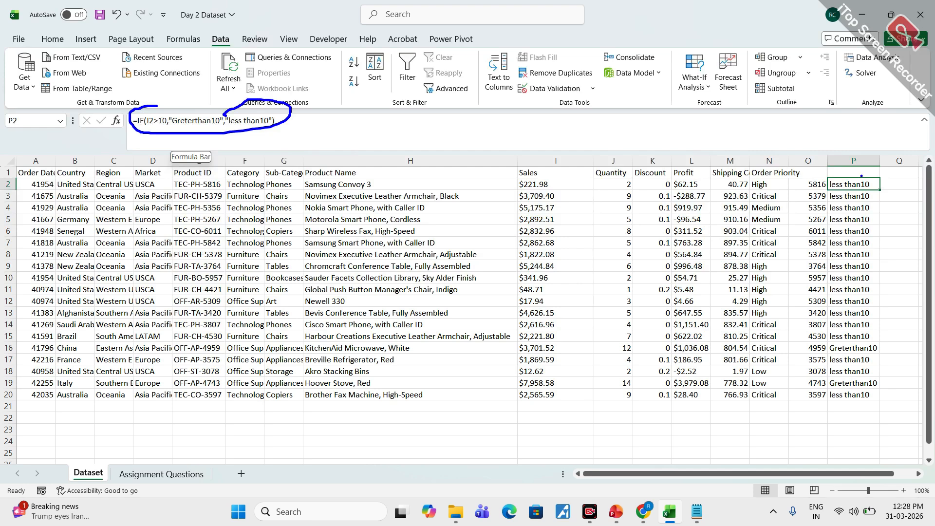
{"action": "mouse_move", "coordinate": [861, 185]}
{"action": "left_mouse_down"}
{"action": "mouse_move", "coordinate": [830, 166]}
{"action": "mouse_move", "coordinate": [729, 159]}
{"action": "mouse_move", "coordinate": [672, 179]}
{"action": "left_mouse_up"}
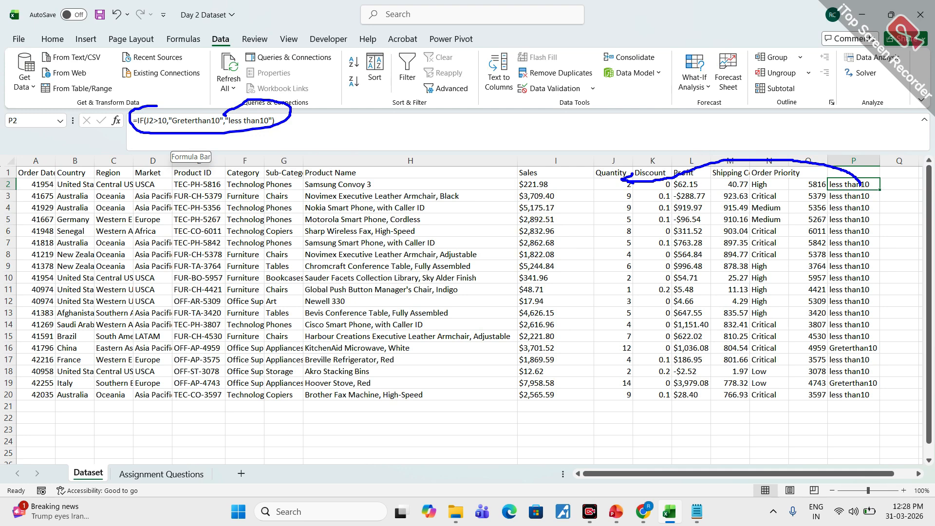
{"action": "left_click_drag", "start_coordinate": [623, 181], "coordinate": [640, 184]}
{"action": "key", "text": "Escape"}
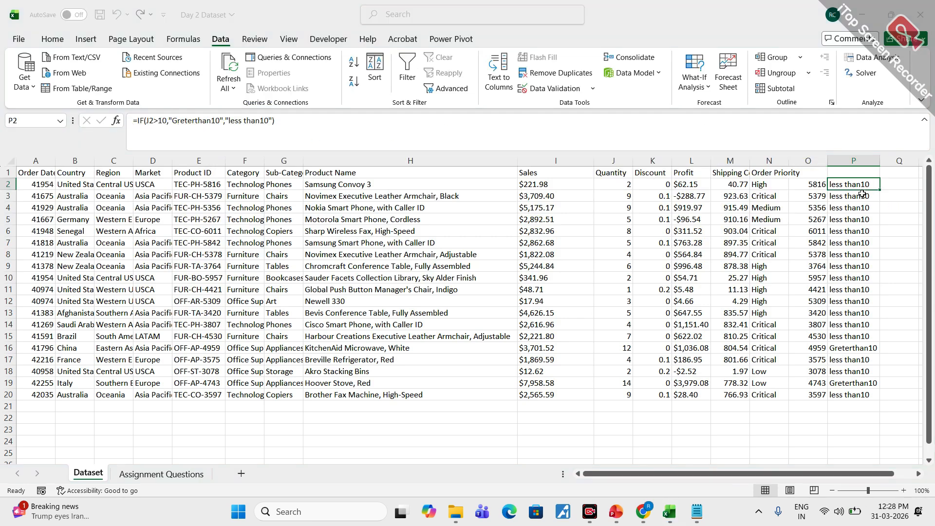
- Read the task on the Assignment Questions sheet and return to the Dataset sheet
{"action": "left_click", "coordinate": [142, 477]}
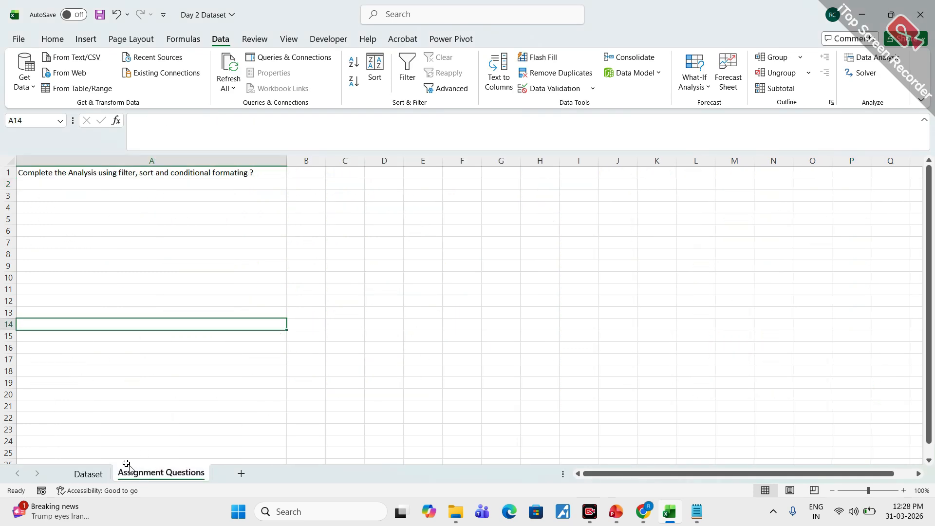
{"action": "left_click", "coordinate": [84, 475]}
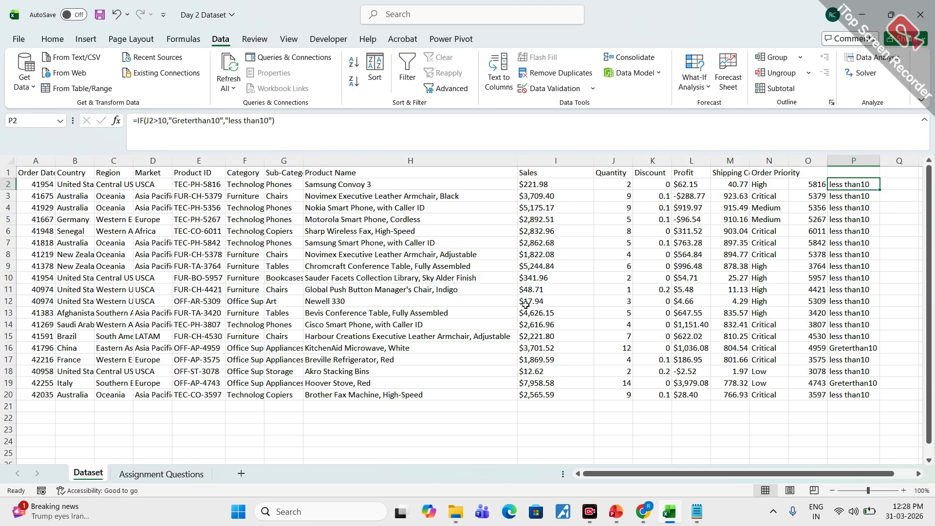
- Switch to Chrome, check the Google Meet call and bring up YouTube
{"action": "mouse_move", "coordinate": [642, 511]}
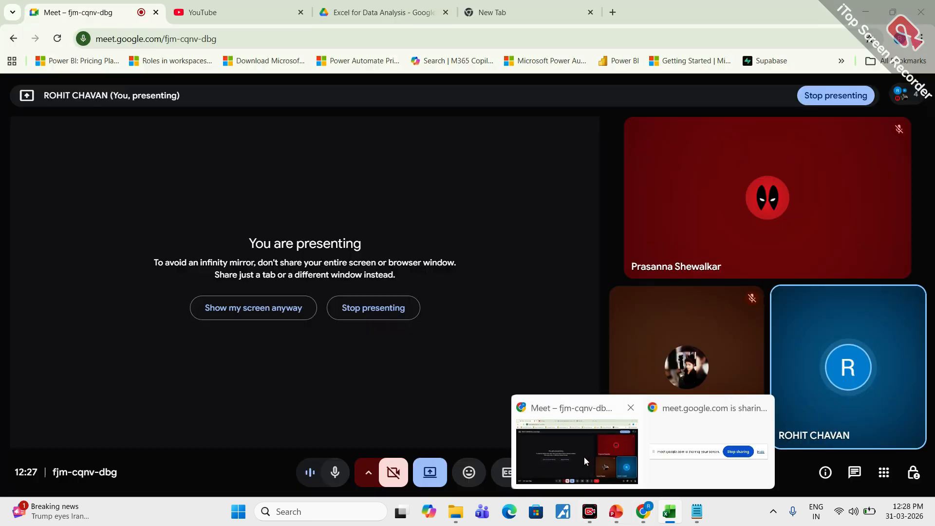
{"action": "left_click", "coordinate": [584, 460]}
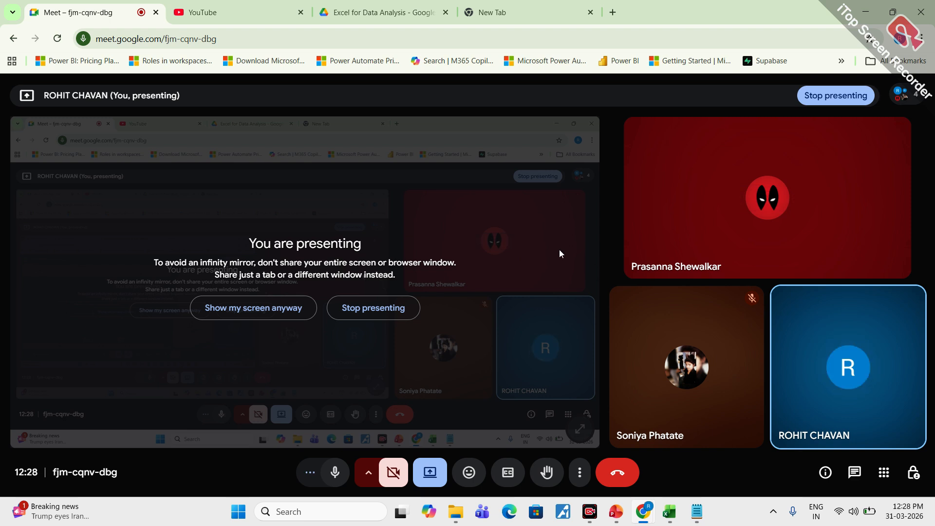
{"action": "left_click", "coordinate": [250, 11]}
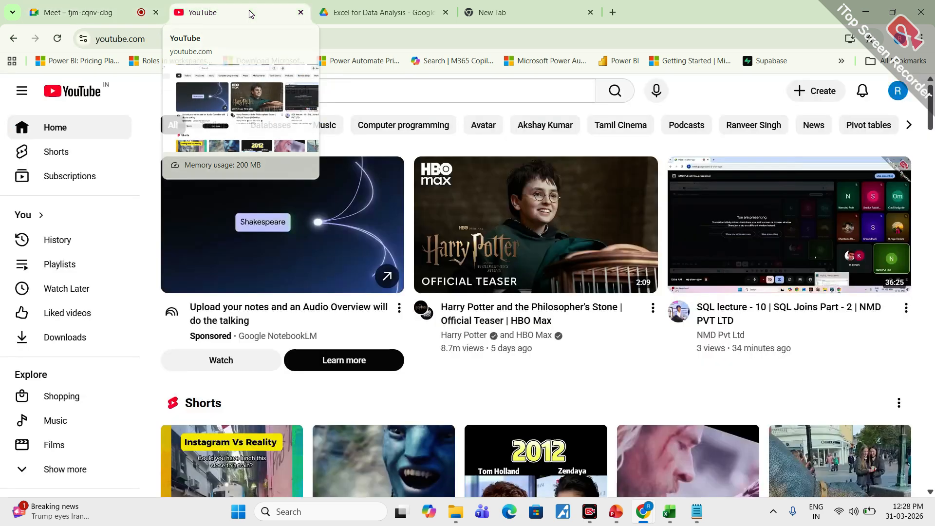
- Search YouTube for "if formula in excel"
{"action": "left_click", "coordinate": [324, 90]}
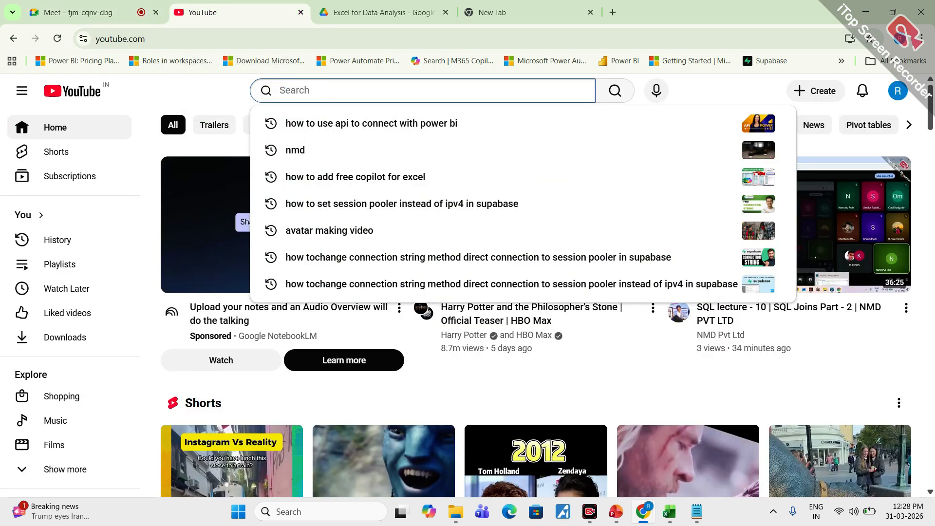
{"action": "type", "text": "if"}
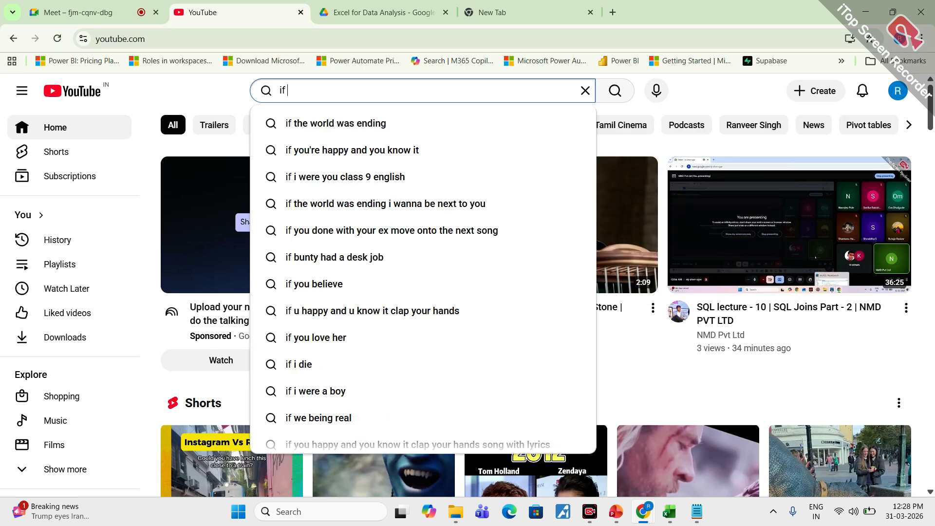
{"action": "type", "text": " stat"}
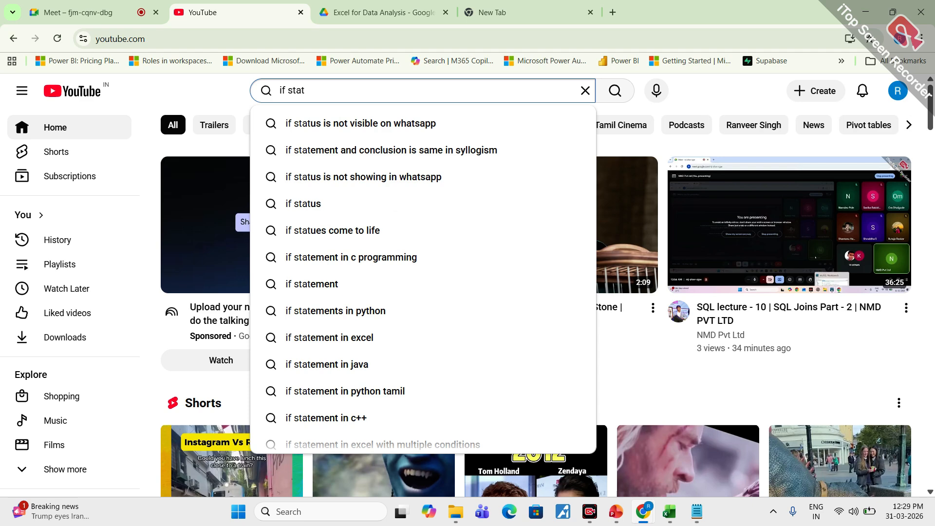
{"action": "key", "text": "BackSpace"}
{"action": "key", "text": "BackSpace"}
{"action": "key", "text": "BackSpace"}
{"action": "key", "text": "BackSpace"}
{"action": "type", "text": "f"}
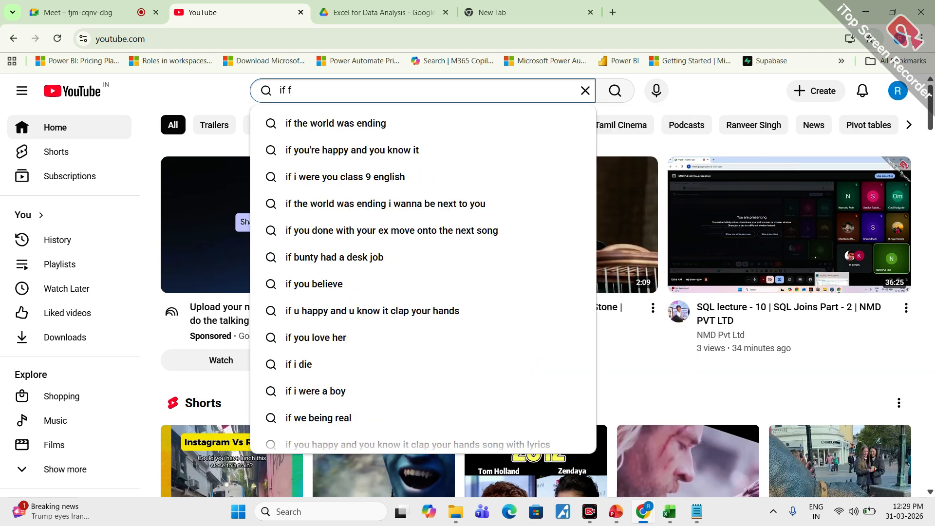
{"action": "type", "text": "ormula "}
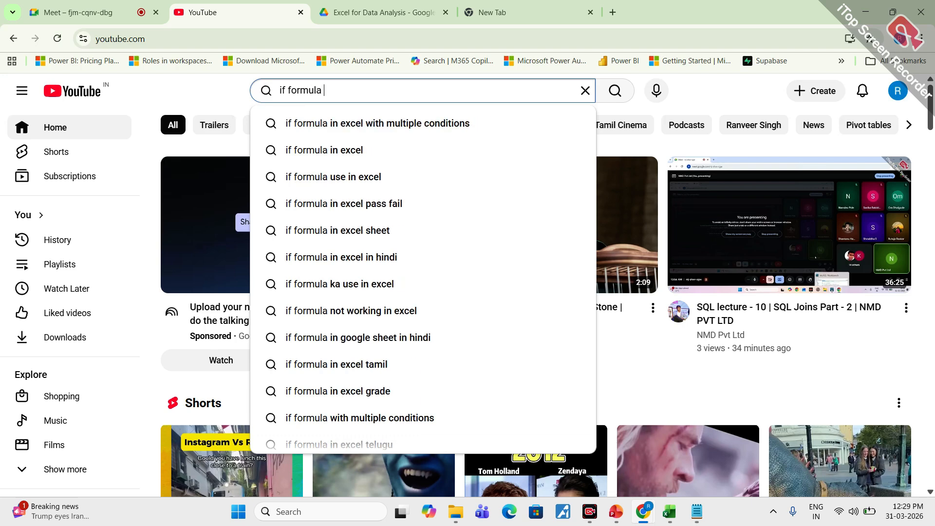
{"action": "type", "text": "in excel"}
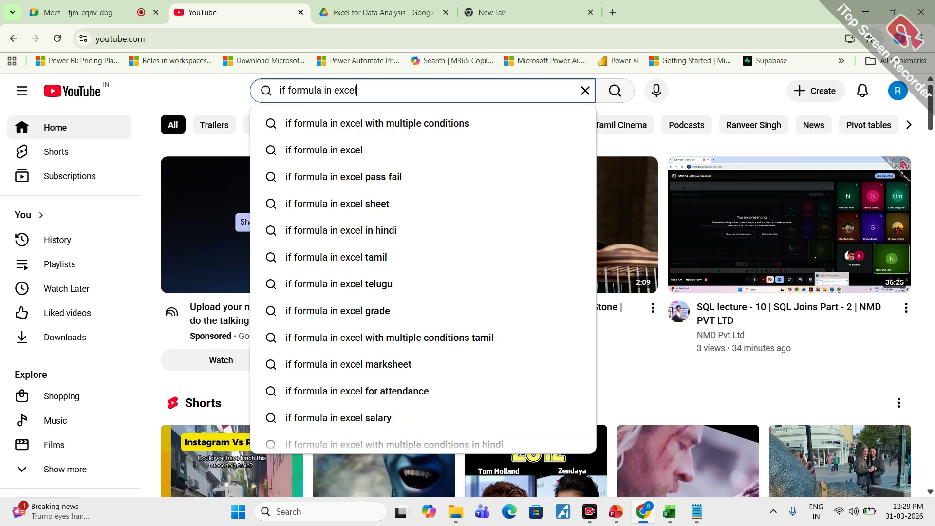
{"action": "key", "text": "Return"}
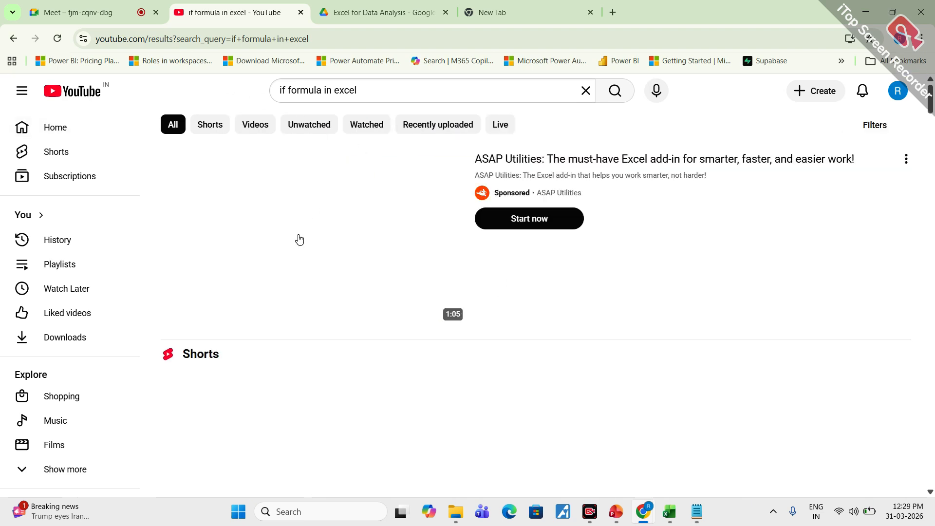
- Browse the search results, play the short on using the IF function in Google Sheets and Excel, and return to the results
{"action": "scroll", "coordinate": [345, 299], "scroll_direction": "down", "scroll_amount": 10}
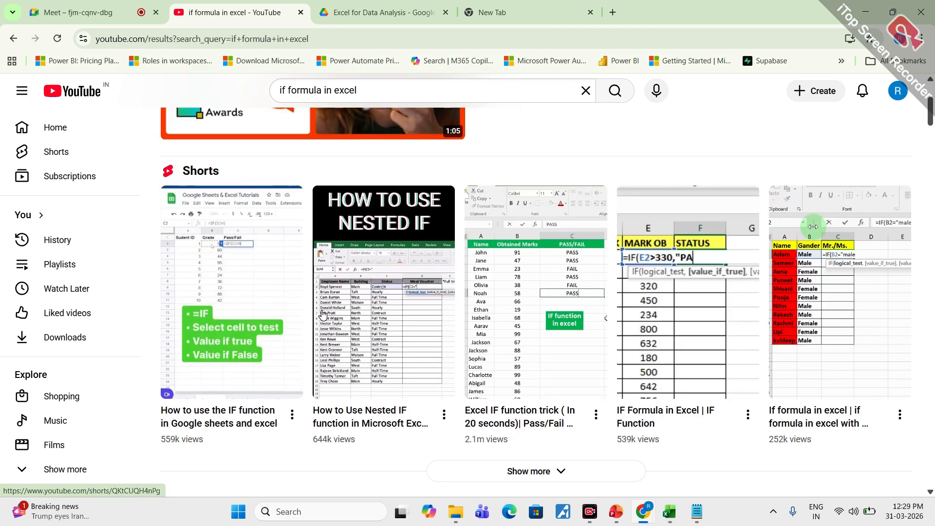
{"action": "scroll", "coordinate": [325, 231], "scroll_direction": "up", "scroll_amount": 8}
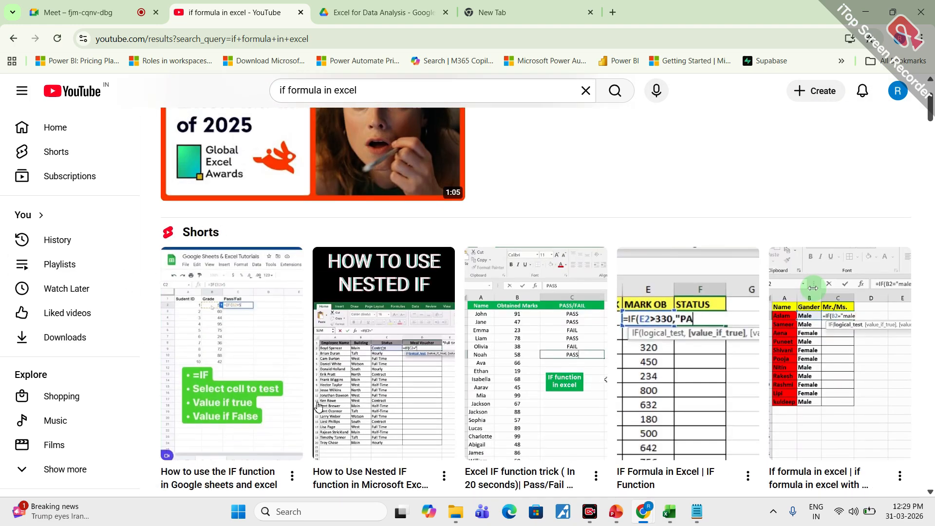
{"action": "left_click", "coordinate": [247, 306]}
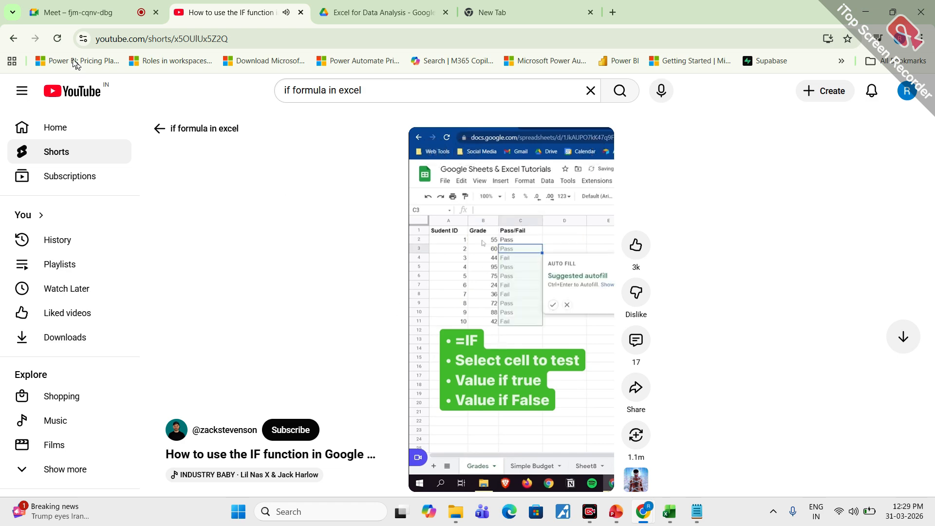
{"action": "left_click", "coordinate": [13, 39]}
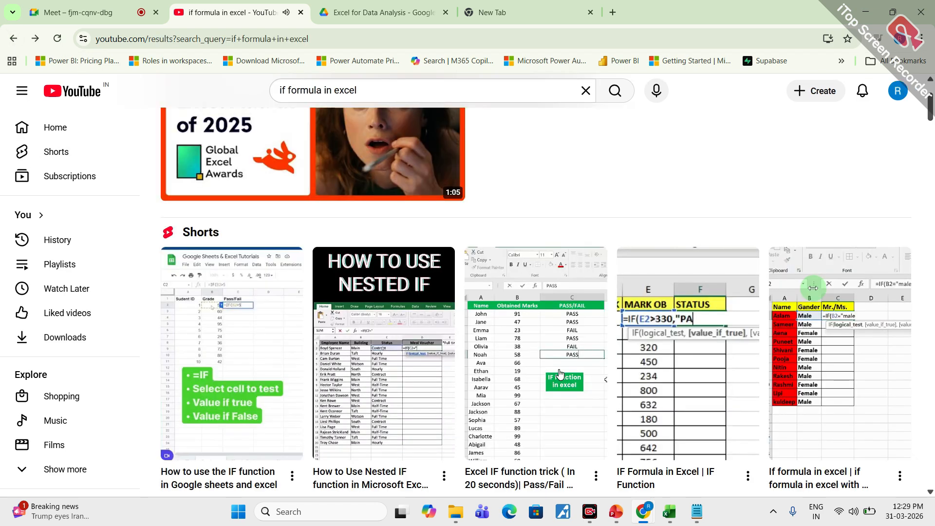
- Switch to Day 2 Dataset in Excel, and from there to the Excel for DA presentation in PowerPoint
{"action": "mouse_move", "coordinate": [672, 518]}
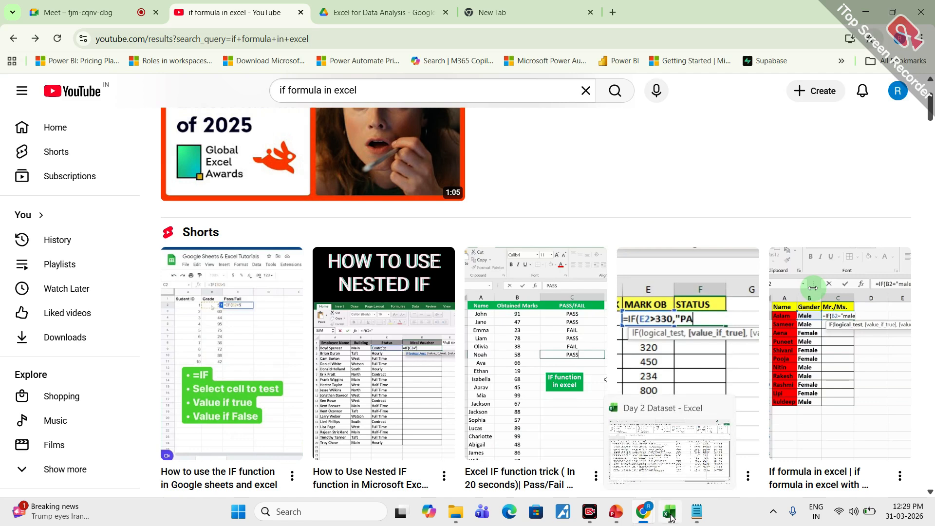
{"action": "left_click", "coordinate": [671, 518]}
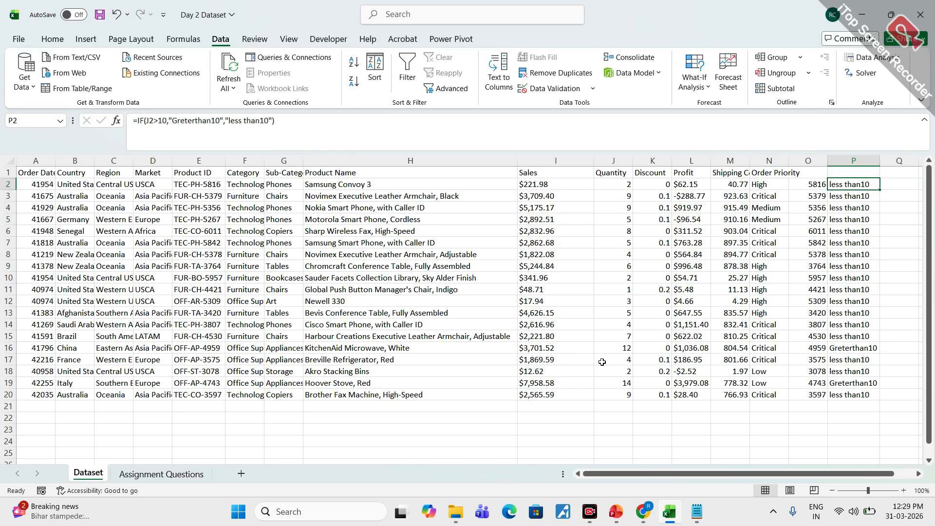
{"action": "left_click", "coordinate": [615, 511]}
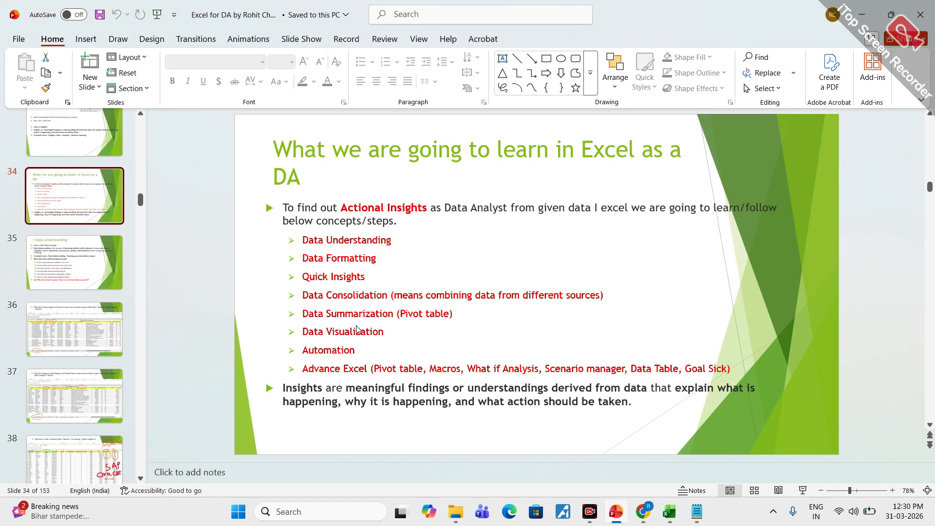
- Circle the topics from Data Consolidation to Advance Excel on slide 34, handwrite "Advance" beside them with the annotation pen, and clear the marks
{"action": "mouse_move", "coordinate": [329, 289]}
{"action": "left_mouse_down"}
{"action": "mouse_move", "coordinate": [302, 288]}
{"action": "mouse_move", "coordinate": [270, 352]}
{"action": "mouse_move", "coordinate": [344, 382]}
{"action": "mouse_move", "coordinate": [707, 394]}
{"action": "mouse_move", "coordinate": [741, 303]}
{"action": "mouse_move", "coordinate": [317, 286]}
{"action": "left_mouse_up"}
{"action": "mouse_move", "coordinate": [659, 285]}
{"action": "left_mouse_down"}
{"action": "mouse_move", "coordinate": [684, 270]}
{"action": "mouse_move", "coordinate": [687, 282]}
{"action": "left_mouse_up"}
{"action": "left_click_drag", "start_coordinate": [666, 266], "coordinate": [691, 258]}
{"action": "mouse_move", "coordinate": [740, 221]}
{"action": "left_mouse_down"}
{"action": "mouse_move", "coordinate": [737, 263]}
{"action": "mouse_move", "coordinate": [763, 267]}
{"action": "mouse_move", "coordinate": [775, 233]}
{"action": "left_mouse_up"}
{"action": "mouse_move", "coordinate": [791, 243]}
{"action": "left_mouse_down"}
{"action": "mouse_move", "coordinate": [785, 258]}
{"action": "mouse_move", "coordinate": [802, 261]}
{"action": "left_mouse_up"}
{"action": "mouse_move", "coordinate": [818, 229]}
{"action": "left_mouse_down"}
{"action": "mouse_move", "coordinate": [818, 255]}
{"action": "mouse_move", "coordinate": [850, 239]}
{"action": "mouse_move", "coordinate": [881, 239]}
{"action": "left_mouse_up"}
{"action": "left_click_drag", "start_coordinate": [885, 229], "coordinate": [914, 242]}
{"action": "left_click", "coordinate": [898, 250]}
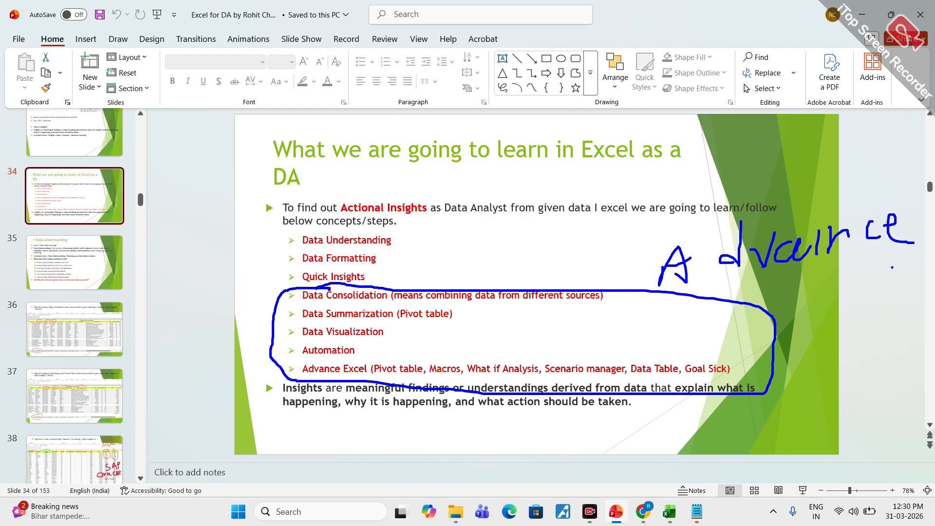
{"action": "key", "text": "Escape"}
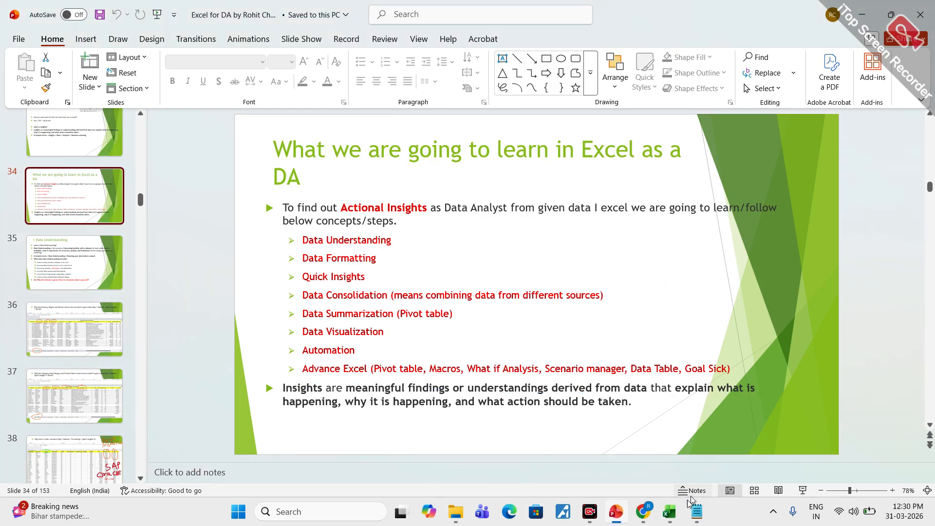
- Switch back to Chrome and check the Google Meet call
{"action": "mouse_move", "coordinate": [643, 511]}
{"action": "left_click", "coordinate": [559, 460]}
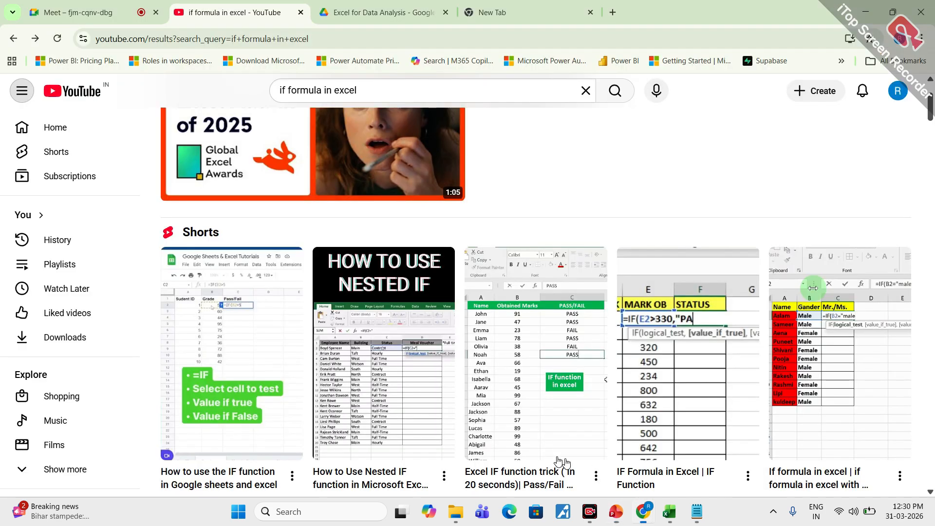
{"action": "left_click", "coordinate": [101, 4]}
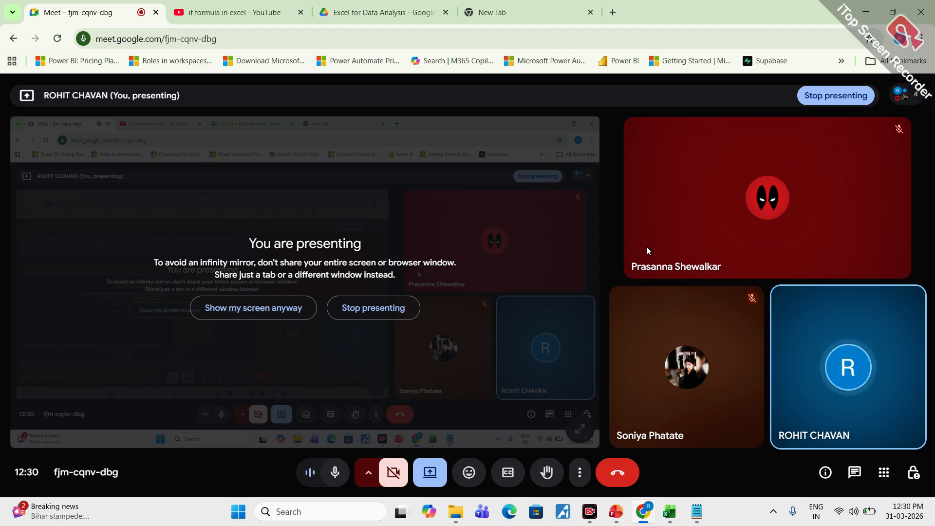
- Review EXCEL_FORMULAS.pdf in Google Drive from Text Functions back to Basic Formulas, and return to Day 2 Dataset in Excel
{"action": "left_click", "coordinate": [397, 4]}
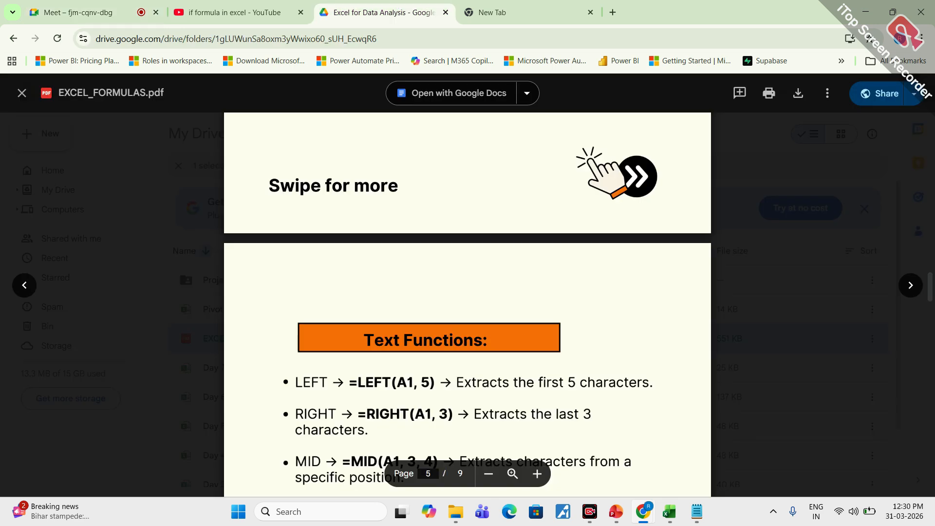
{"action": "scroll", "coordinate": [414, 250], "scroll_direction": "down", "scroll_amount": 3}
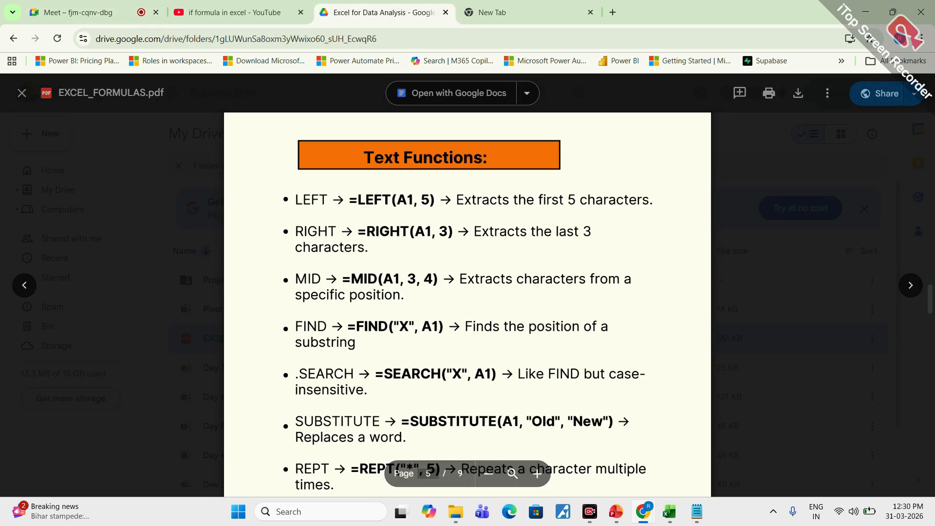
{"action": "scroll", "coordinate": [436, 366], "scroll_direction": "up", "scroll_amount": 1}
{"action": "scroll", "coordinate": [468, 302], "scroll_direction": "up", "scroll_amount": 10}
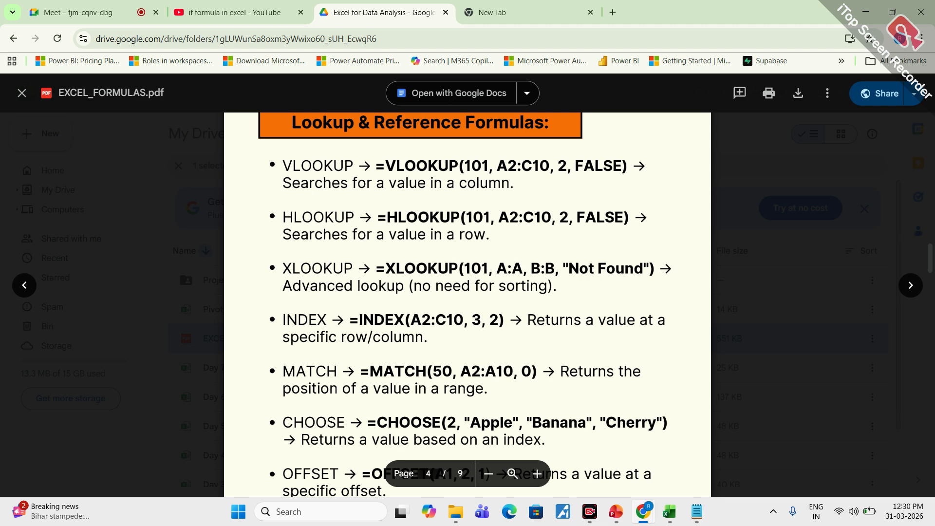
{"action": "scroll", "coordinate": [450, 270], "scroll_direction": "up", "scroll_amount": 10}
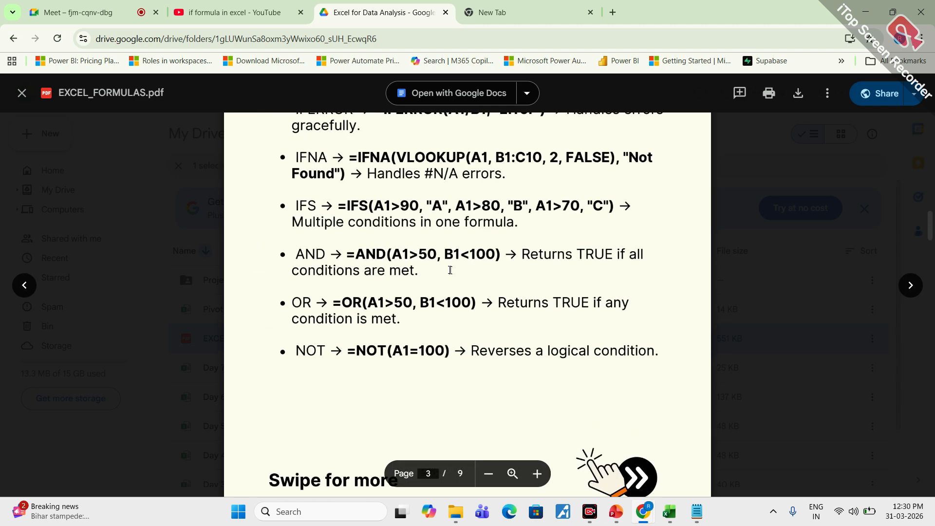
{"action": "scroll", "coordinate": [419, 268], "scroll_direction": "up", "scroll_amount": 3}
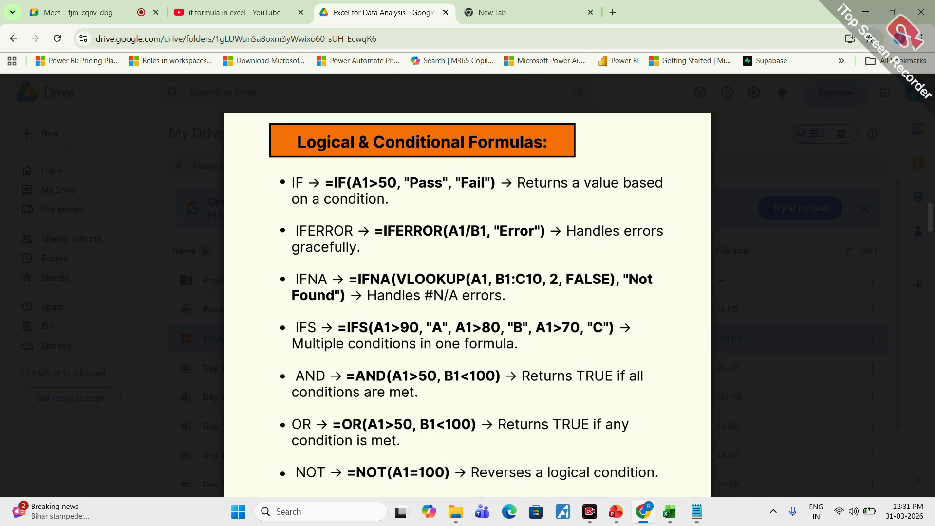
{"action": "scroll", "coordinate": [375, 311], "scroll_direction": "up", "scroll_amount": 2}
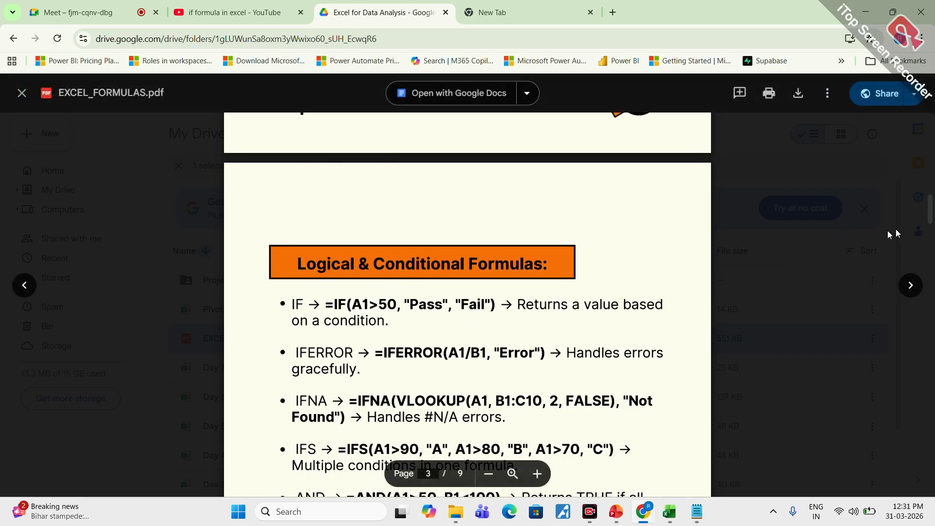
{"action": "scroll", "coordinate": [930, 218], "scroll_direction": "up", "scroll_amount": 6}
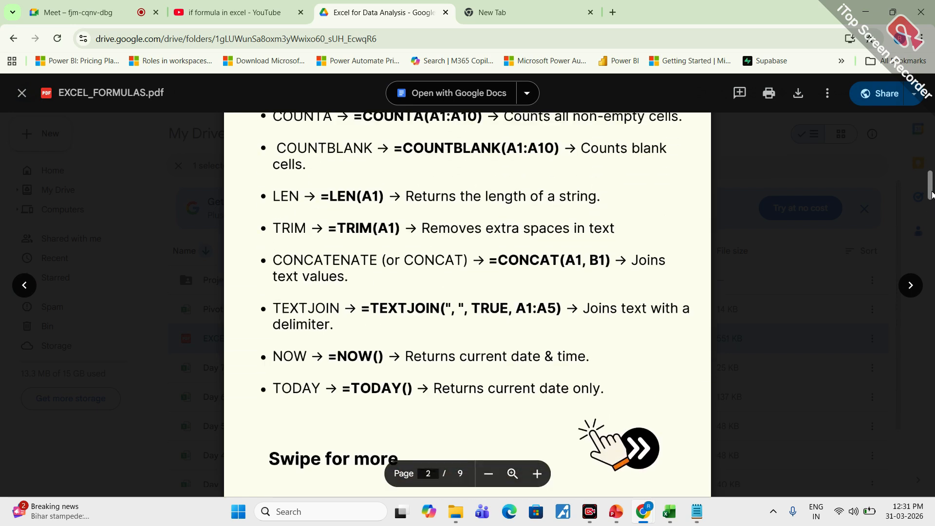
{"action": "scroll", "coordinate": [468, 295], "scroll_direction": "up", "scroll_amount": 6}
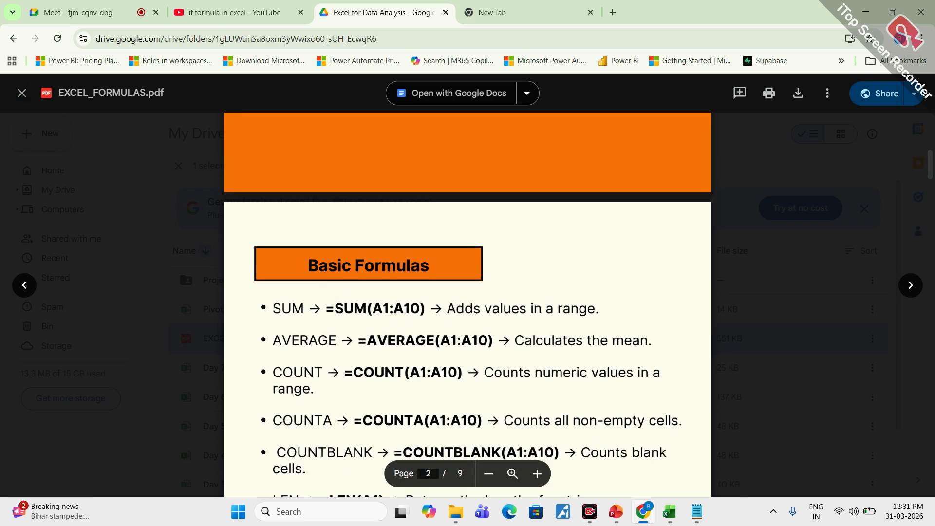
{"action": "scroll", "coordinate": [467, 295], "scroll_direction": "down", "scroll_amount": 4}
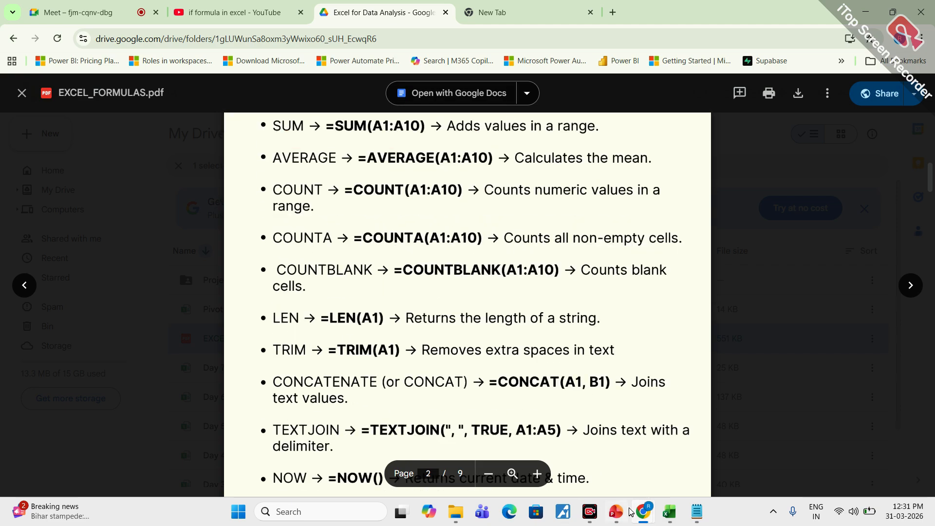
{"action": "left_click", "coordinate": [669, 511]}
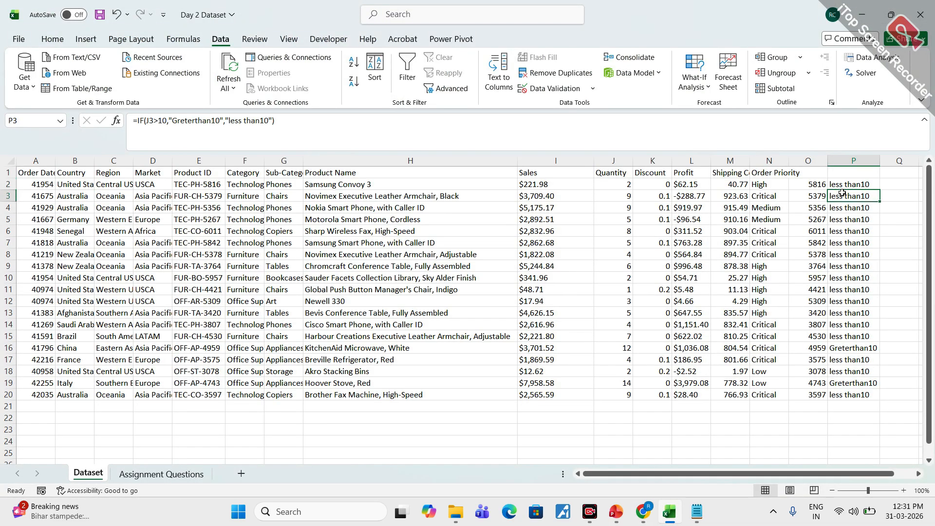